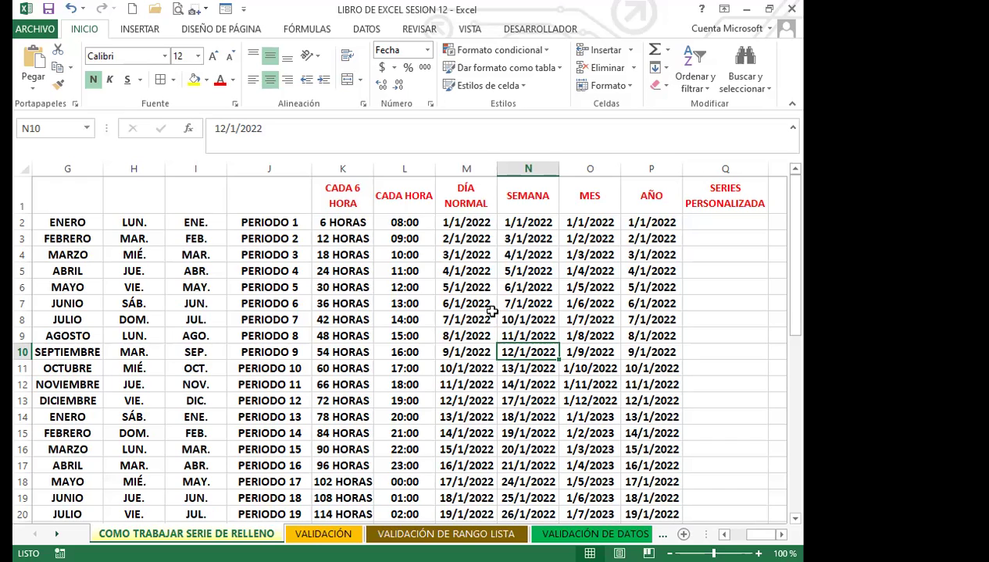
Enter A in cell Q2 and B in cell Q3 of the SERIES PERSONALIZADA column
{"action": "left_click", "coordinate": [722, 223]}
{"action": "left_click", "coordinate": [756, 463]}
{"action": "key", "text": "Right"}
{"action": "key", "text": "Right"}
{"action": "key", "text": "Right"}
{"action": "key", "text": "Right"}
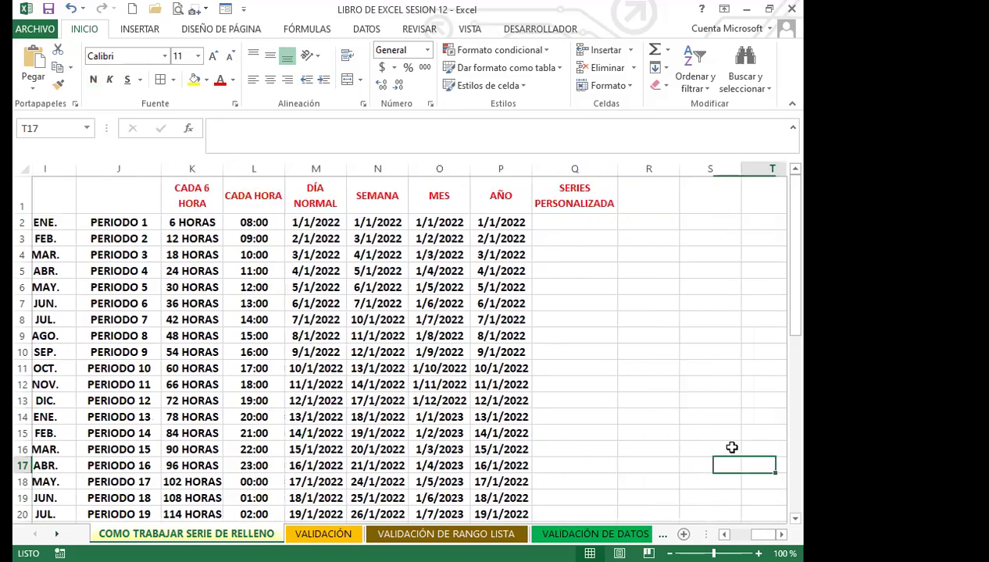
{"action": "left_click", "coordinate": [444, 224]}
{"action": "type", "text": "A"}
{"action": "key", "text": "Return"}
{"action": "type", "text": "B"}
{"action": "key", "text": "Return"}
Try extending the A and B cells as a fill series down to Q13, and clear the filled range
{"action": "left_click_drag", "start_coordinate": [444, 223], "coordinate": [446, 239]}
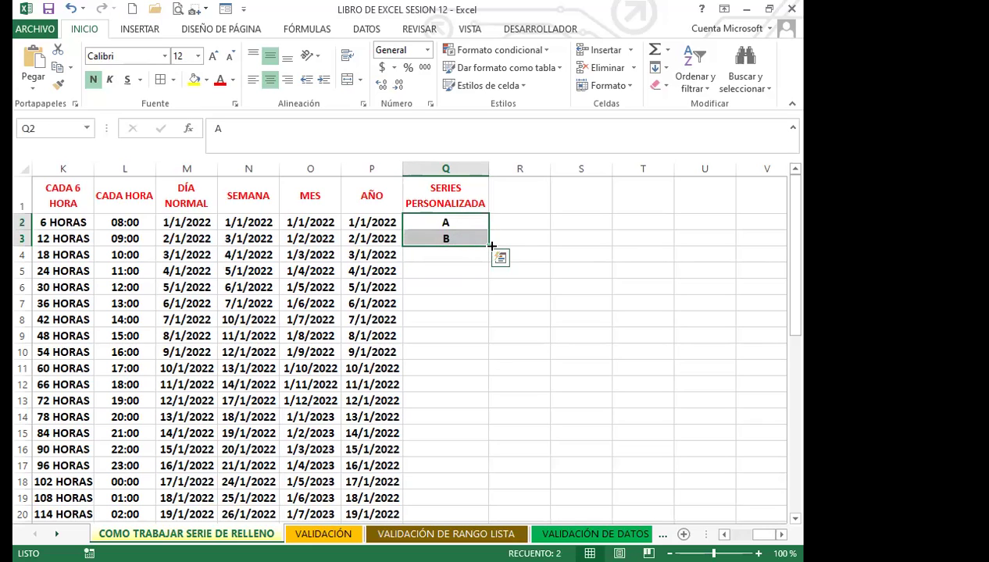
{"action": "left_click", "coordinate": [488, 248]}
{"action": "left_click_drag", "start_coordinate": [493, 418], "coordinate": [493, 418]}
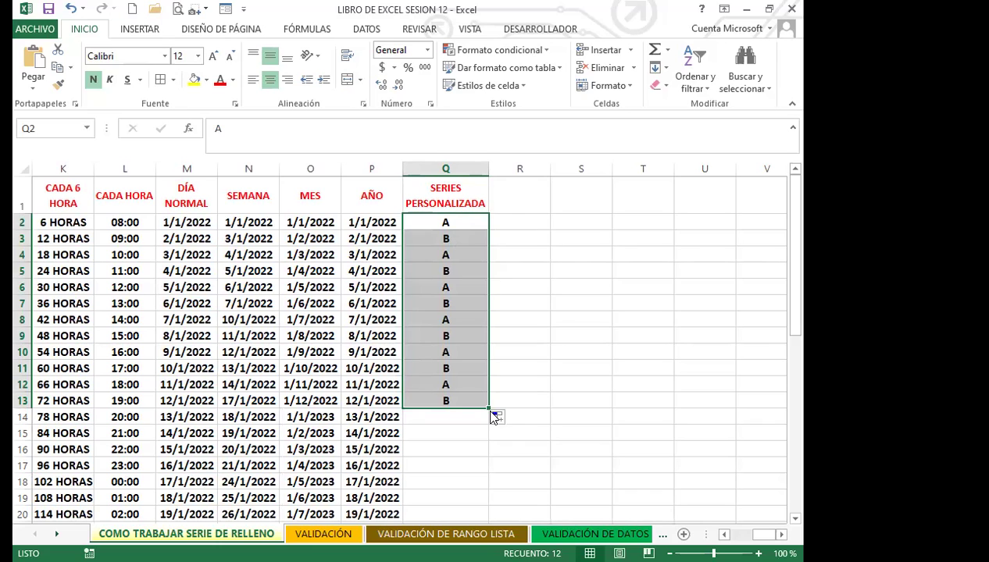
{"action": "key", "text": "Delete"}
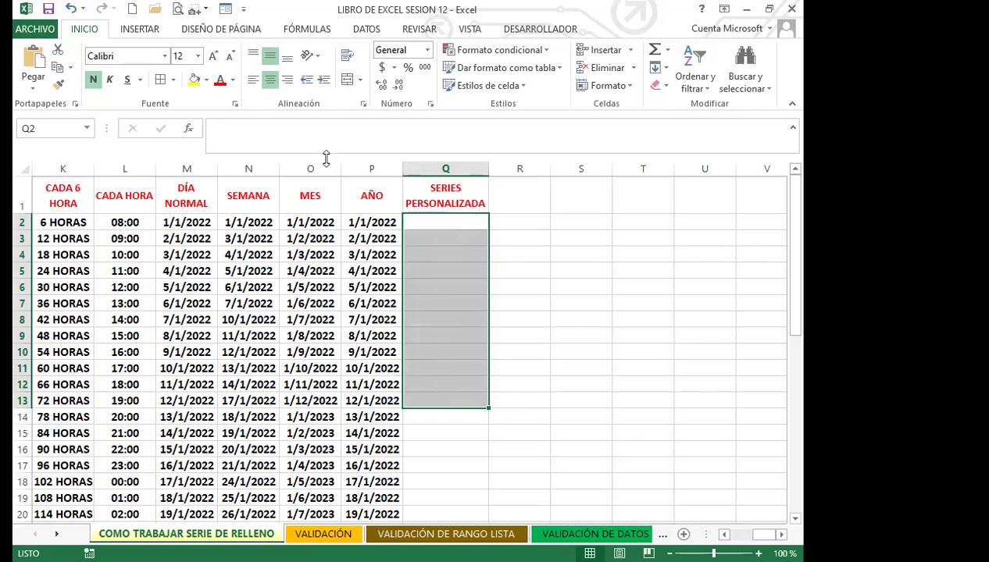
{"action": "left_click", "coordinate": [344, 288]}
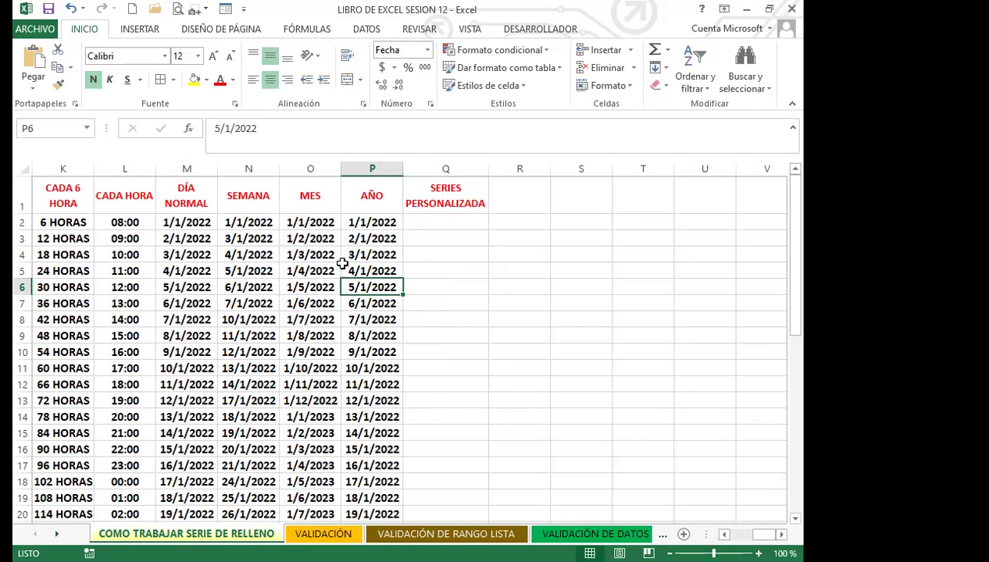
Try filling a single A from Q2 down to Q12, and clear the filled cells
{"action": "left_click", "coordinate": [428, 223]}
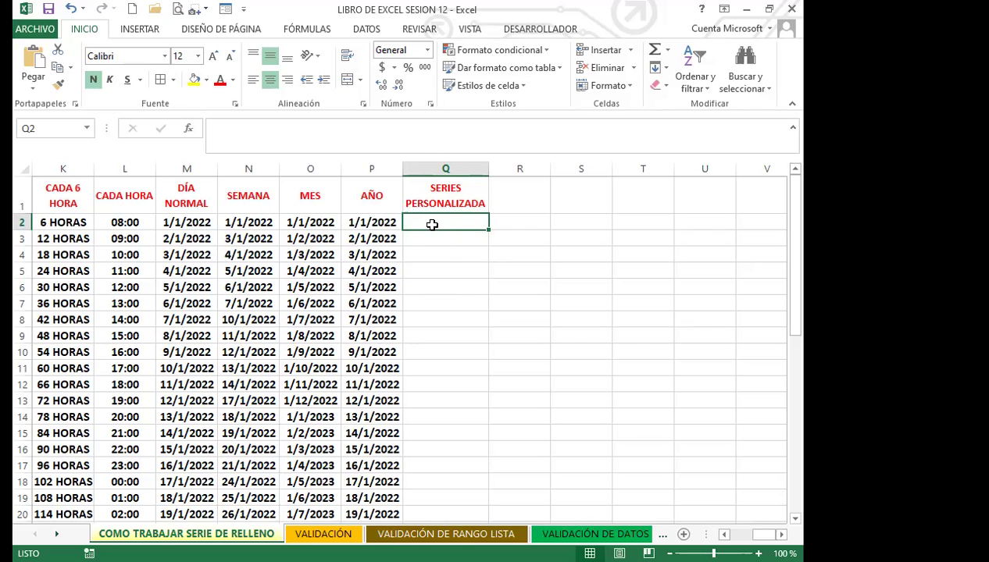
{"action": "type", "text": "A"}
{"action": "key", "text": "Return"}
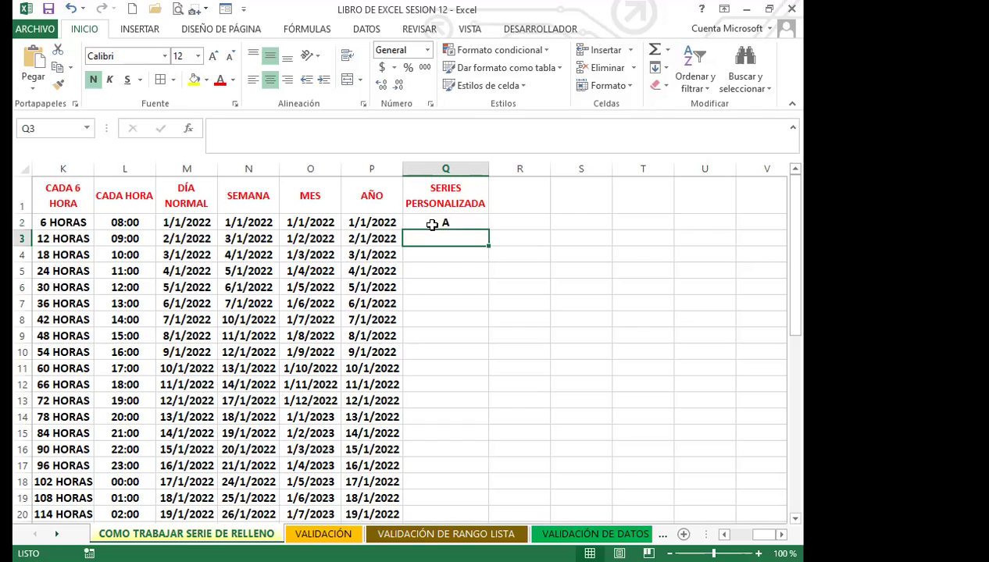
{"action": "left_click", "coordinate": [431, 225]}
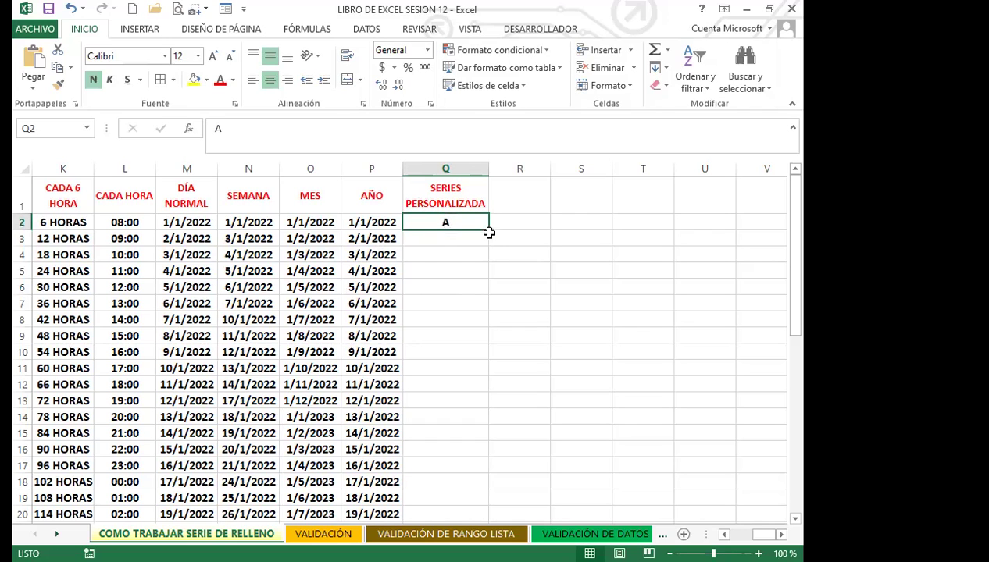
{"action": "left_click_drag", "start_coordinate": [485, 236], "coordinate": [484, 397]}
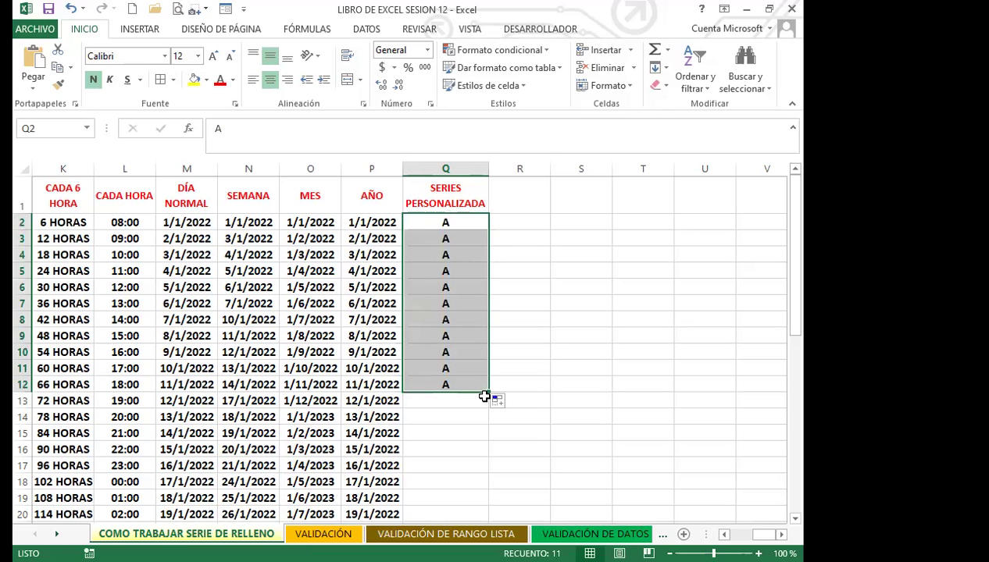
{"action": "key", "text": "Delete"}
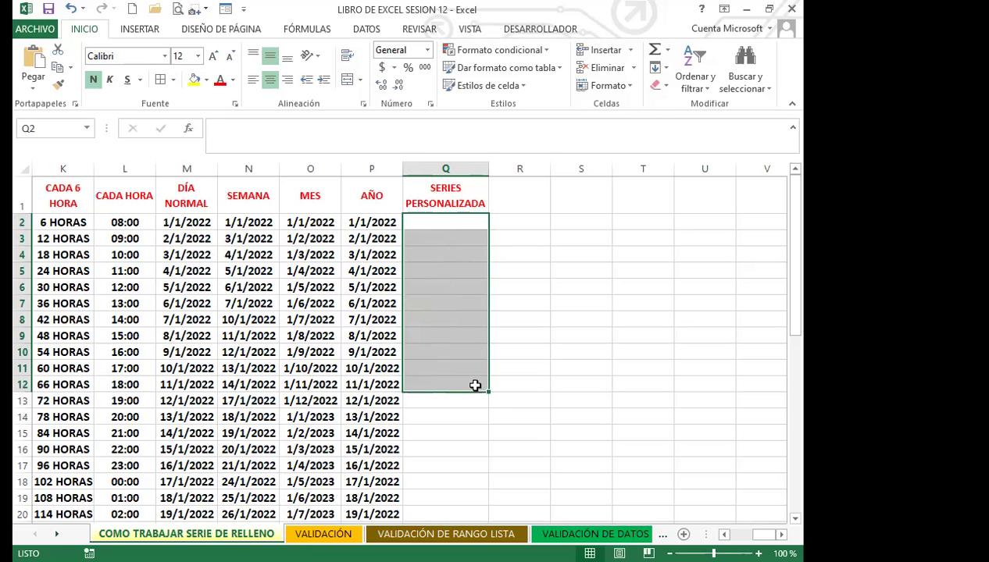
{"action": "left_click", "coordinate": [445, 223]}
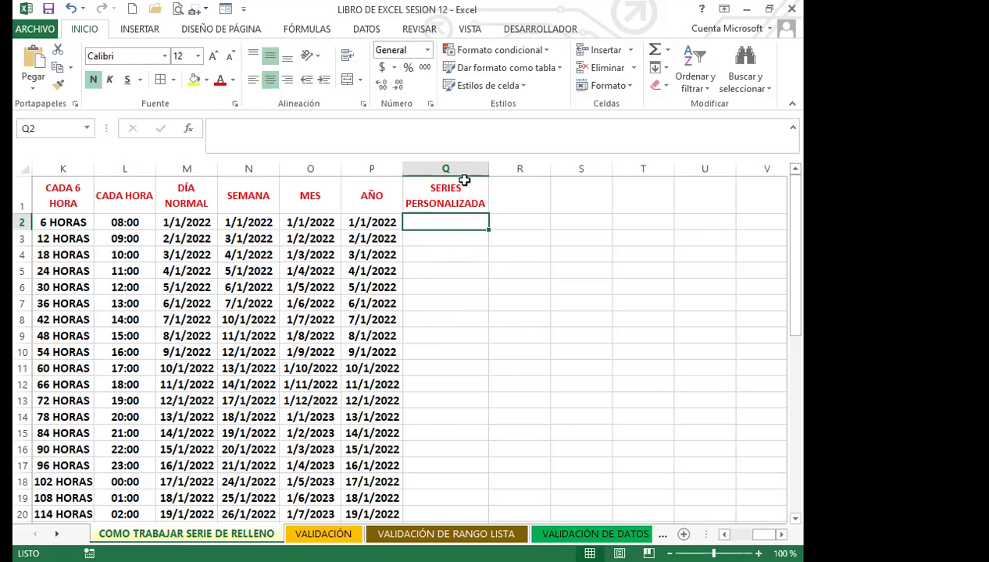
{"action": "left_click", "coordinate": [36, 32]}
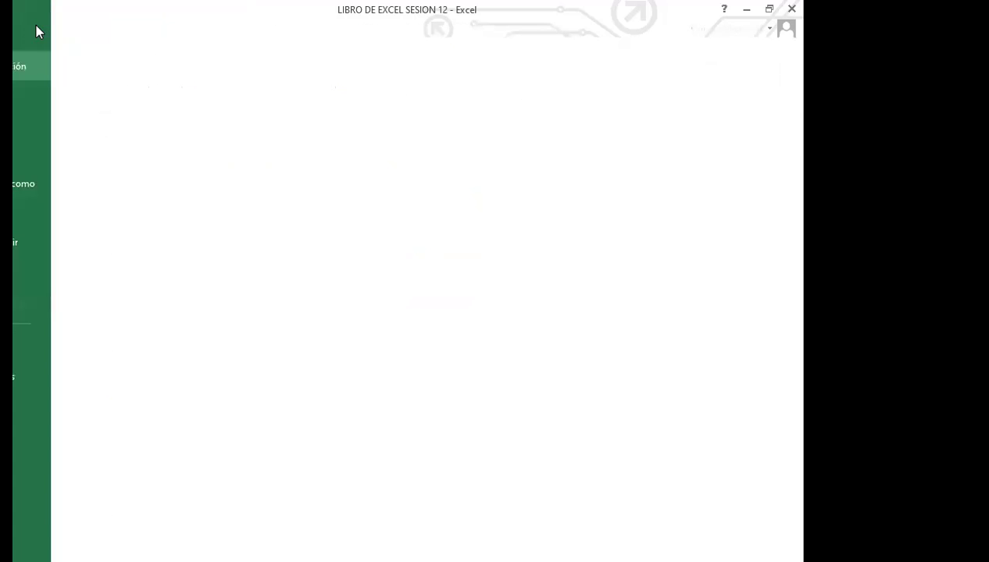
{"action": "left_click", "coordinate": [61, 375]}
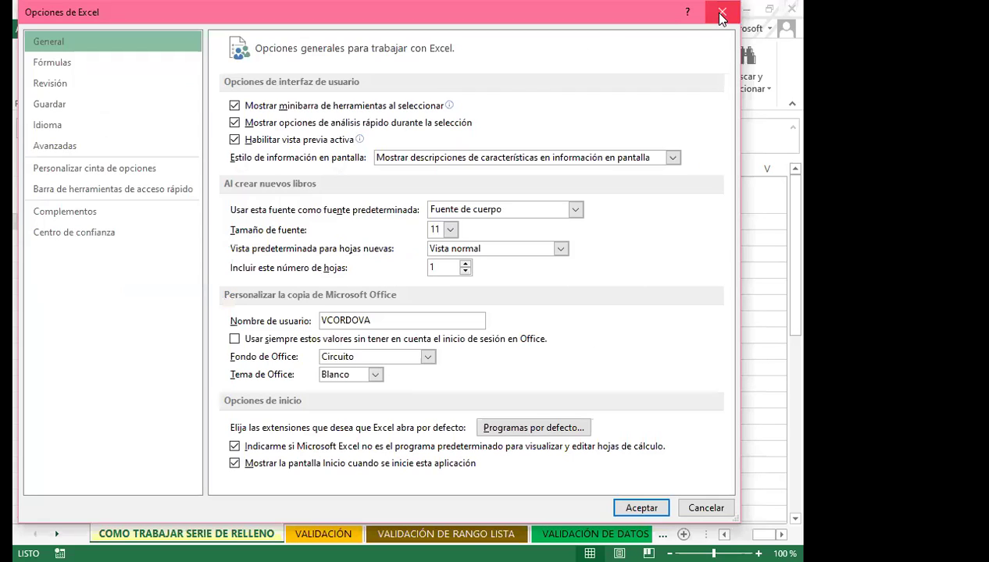
{"action": "left_click", "coordinate": [720, 13]}
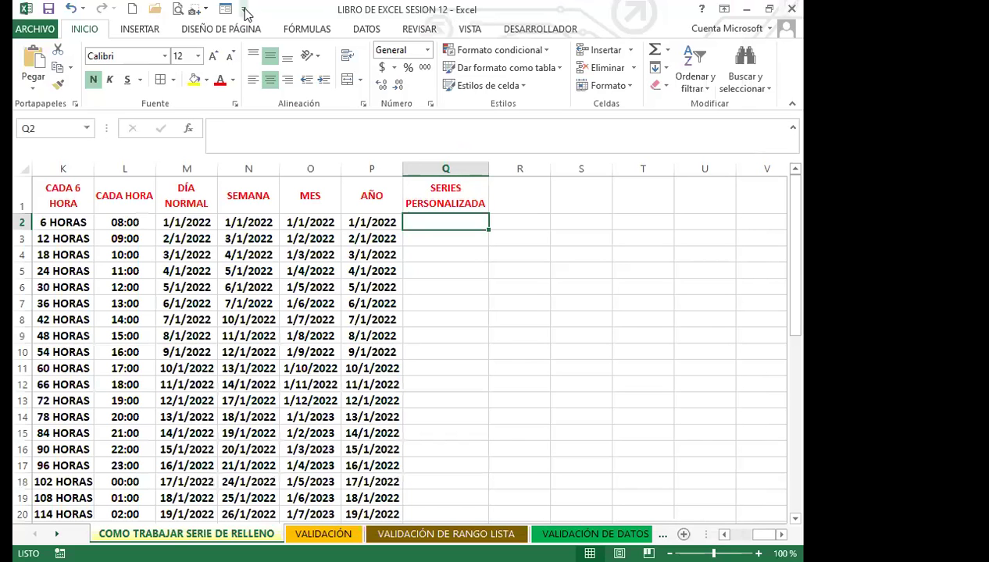
Open the custom lists editor from the General section of the advanced Excel options
{"action": "left_click", "coordinate": [243, 10]}
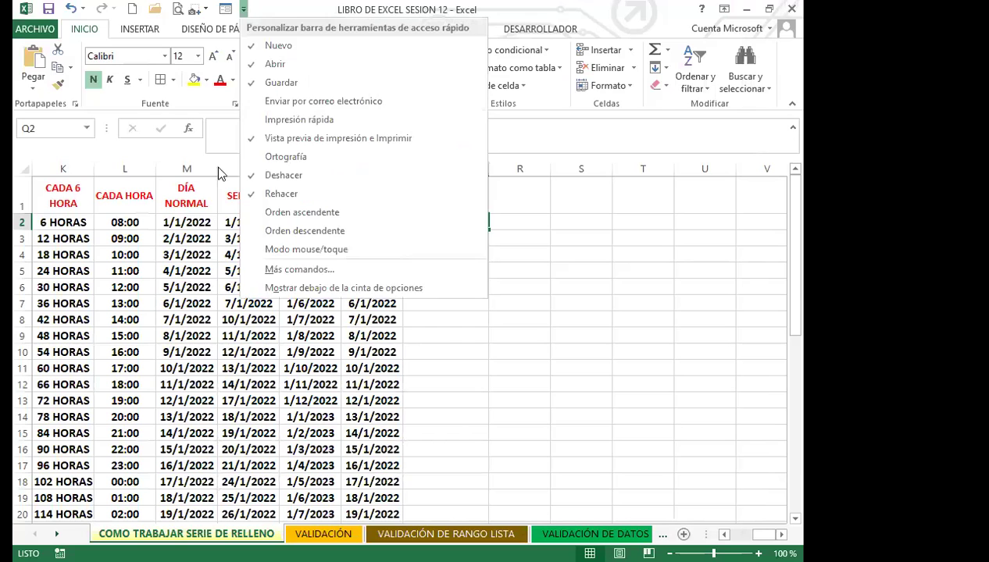
{"action": "left_click", "coordinate": [298, 270]}
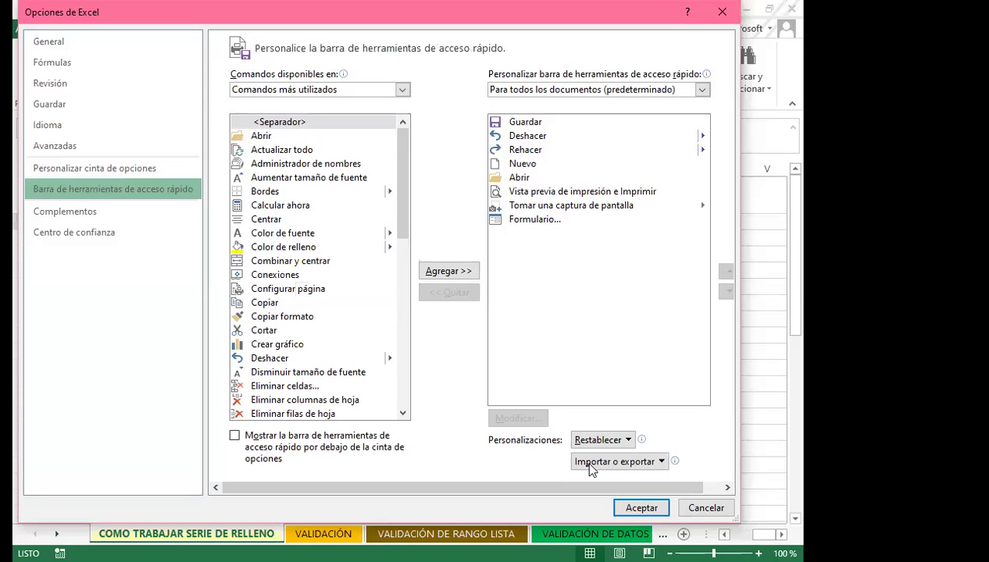
{"action": "left_click", "coordinate": [55, 150]}
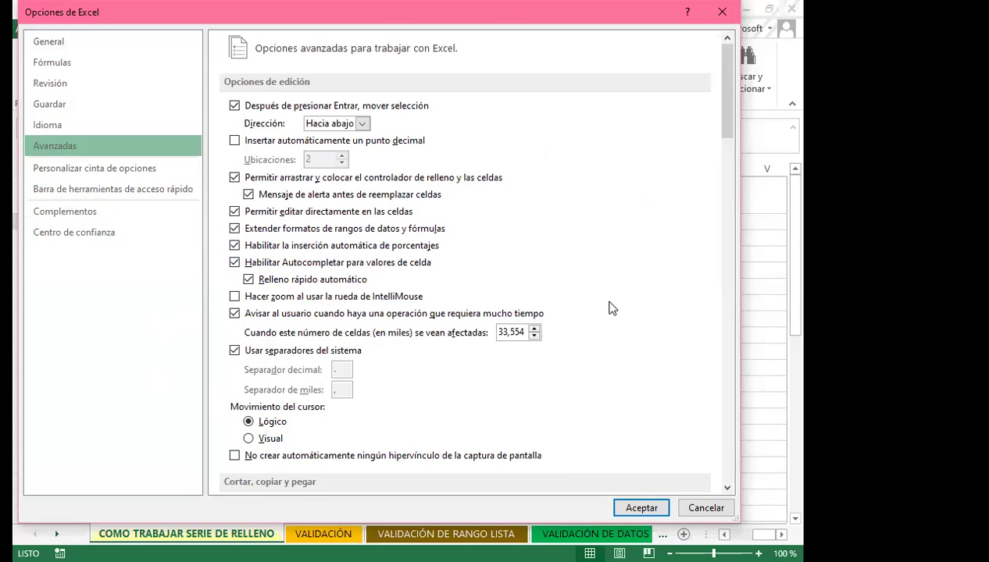
{"action": "scroll", "coordinate": [611, 308], "scroll_direction": "down", "scroll_amount": 5}
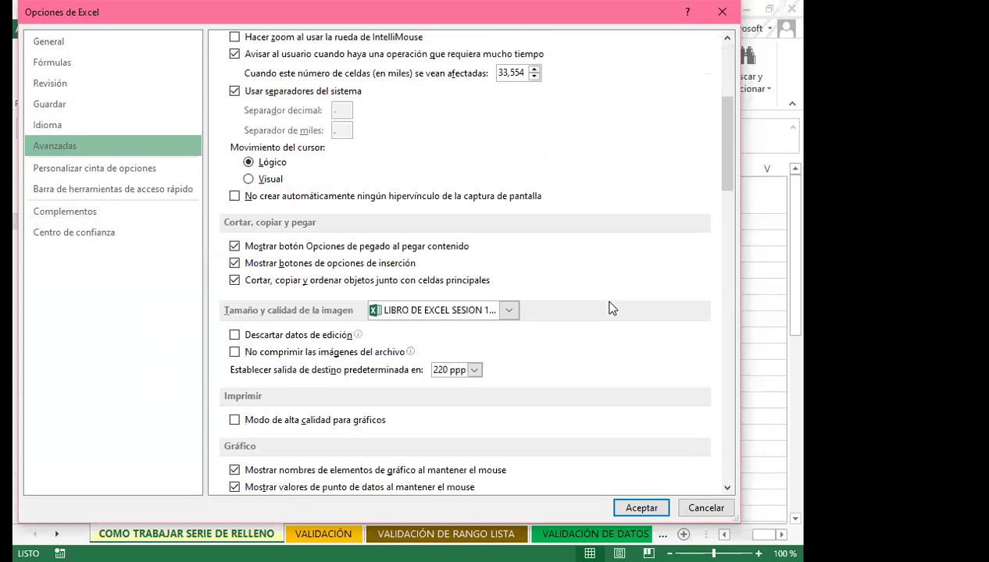
{"action": "scroll", "coordinate": [611, 309], "scroll_direction": "down", "scroll_amount": 2}
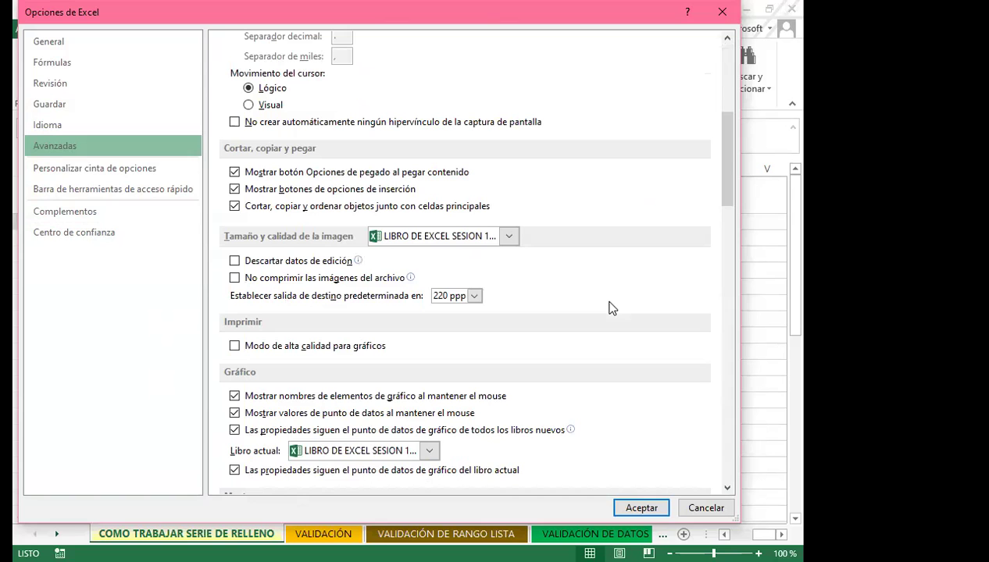
{"action": "scroll", "coordinate": [610, 303], "scroll_direction": "down", "scroll_amount": 2}
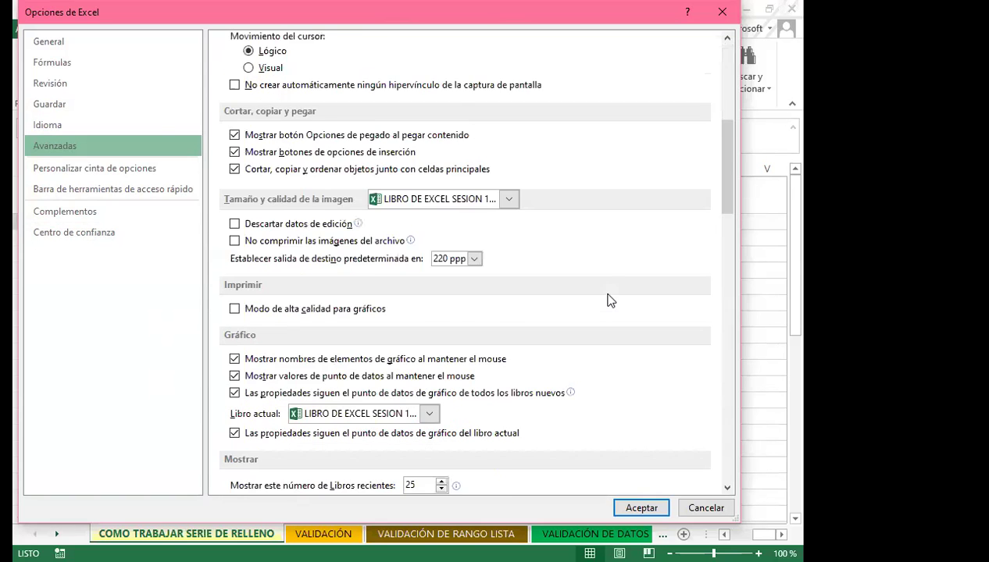
{"action": "scroll", "coordinate": [610, 301], "scroll_direction": "down", "scroll_amount": 10}
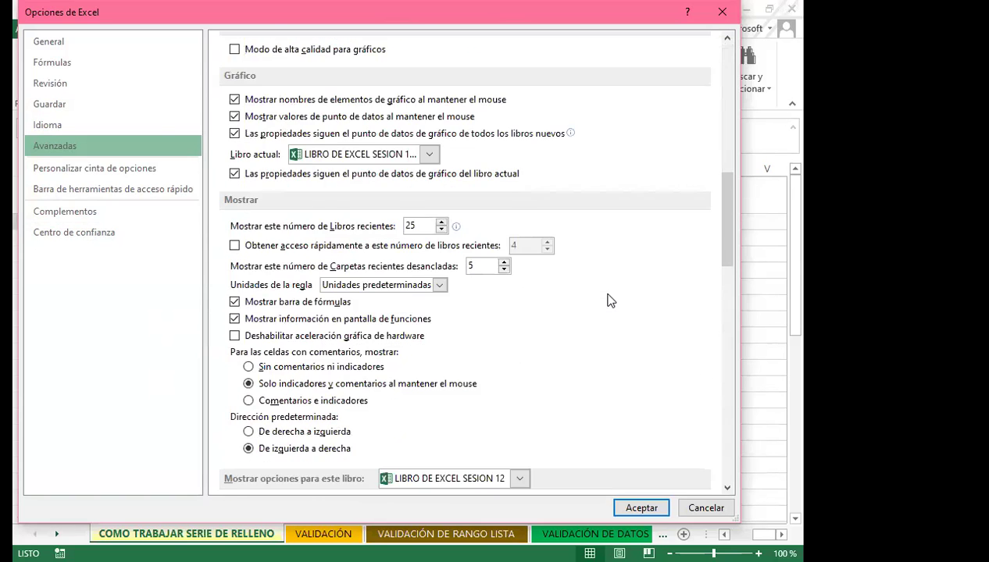
{"action": "scroll", "coordinate": [610, 300], "scroll_direction": "down", "scroll_amount": 7}
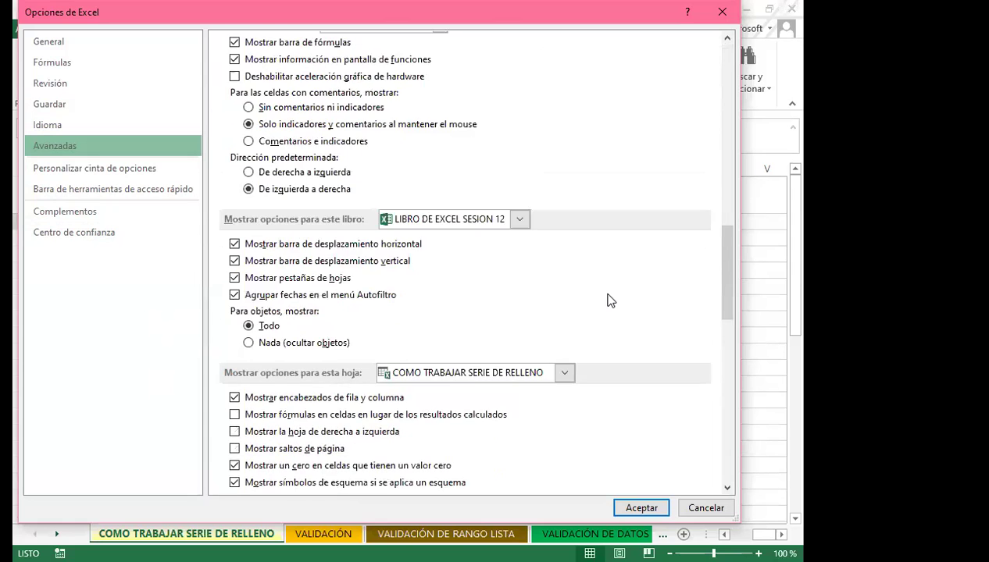
{"action": "scroll", "coordinate": [610, 301], "scroll_direction": "down", "scroll_amount": 9}
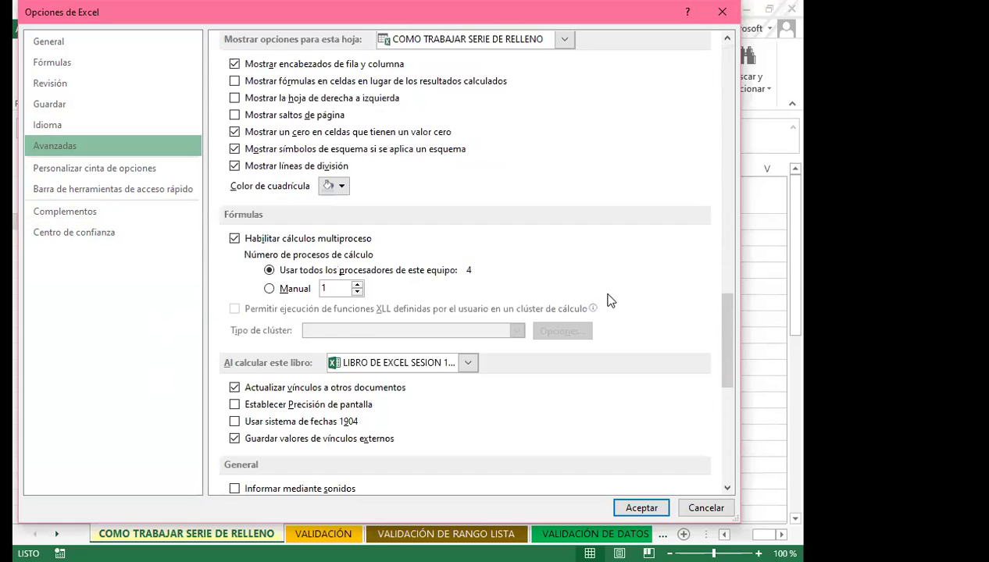
{"action": "scroll", "coordinate": [610, 300], "scroll_direction": "down", "scroll_amount": 5}
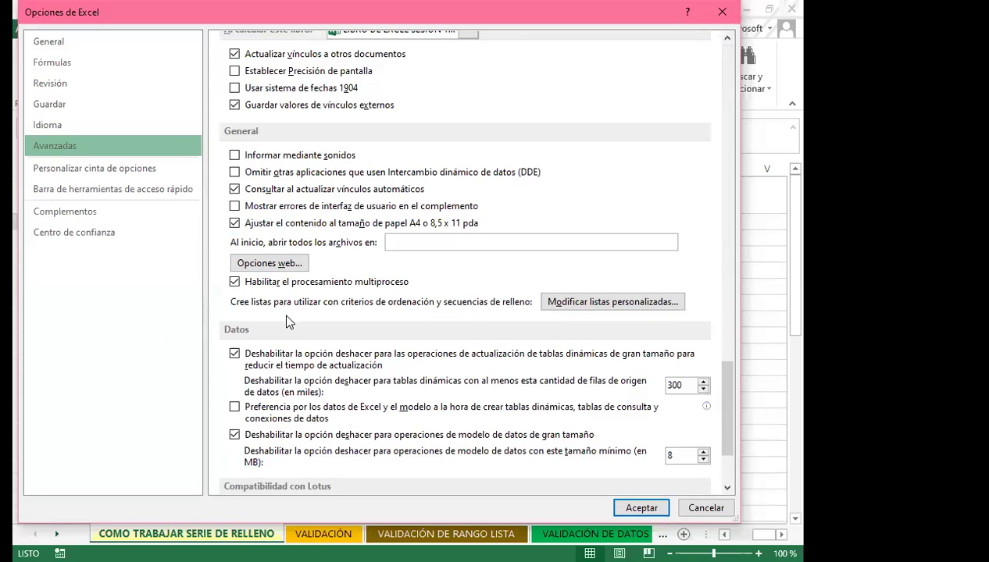
{"action": "left_click", "coordinate": [582, 304]}
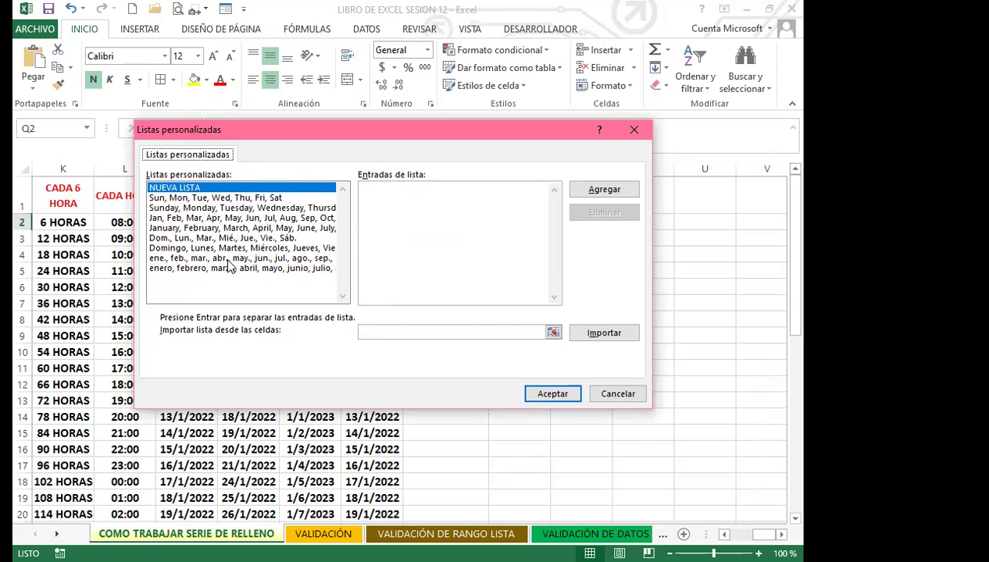
Add a new custom list with the alphabet from A to Z, including Ñ, one letter per entry, and accept the options
{"action": "left_click", "coordinate": [380, 194]}
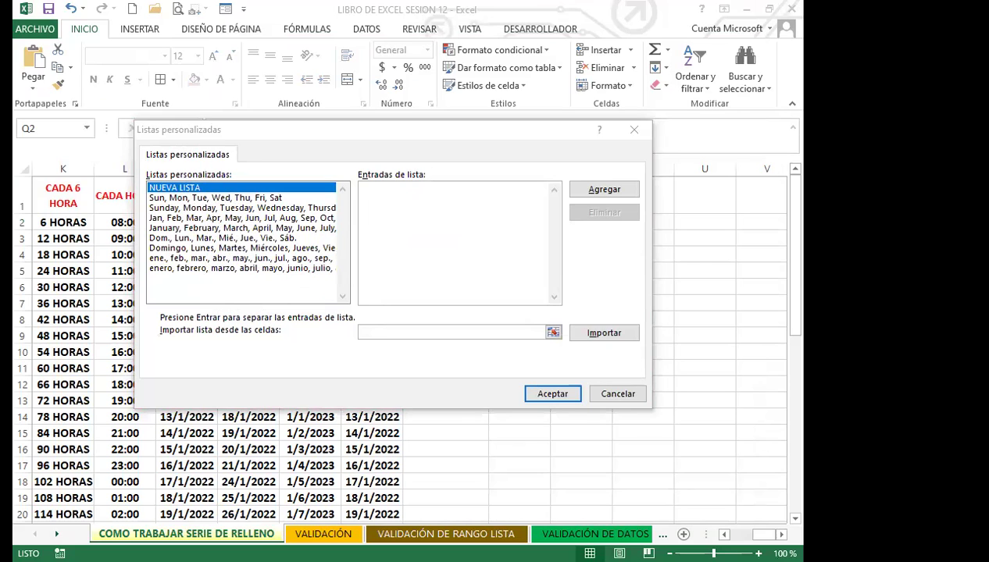
{"action": "left_click", "coordinate": [377, 195]}
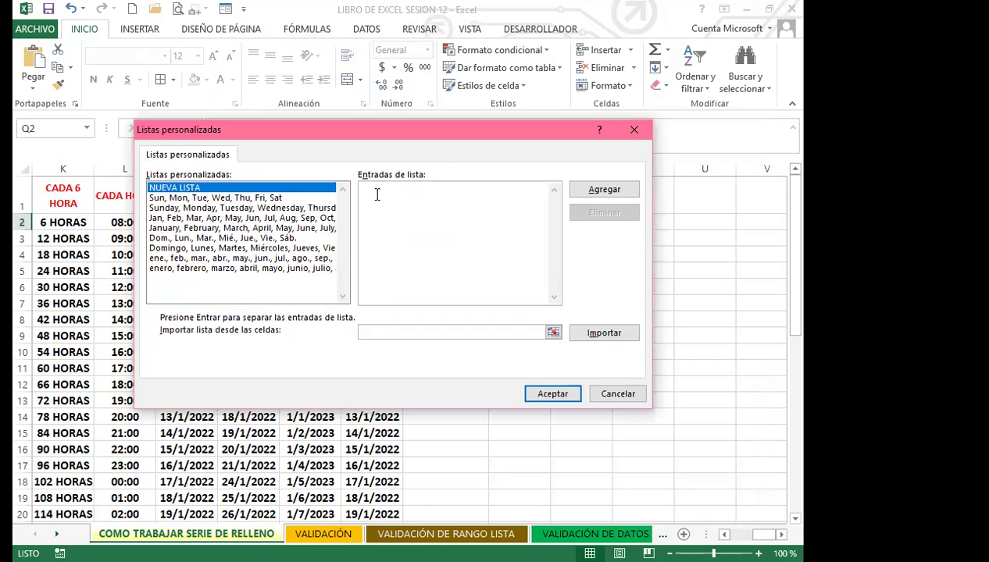
{"action": "right_click", "coordinate": [377, 195]}
{"action": "left_click", "coordinate": [413, 241]}
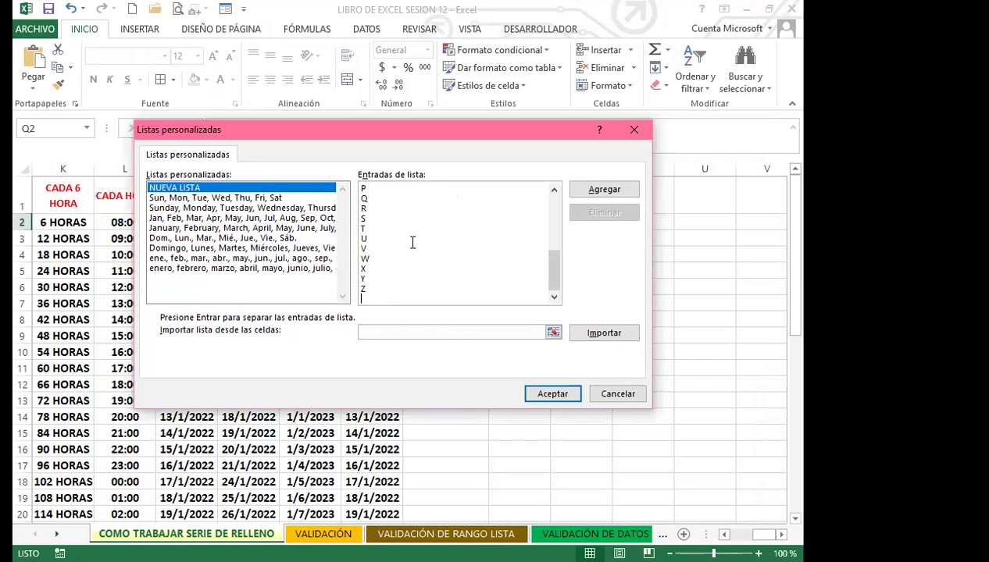
{"action": "left_click_drag", "start_coordinate": [551, 278], "coordinate": [555, 217]}
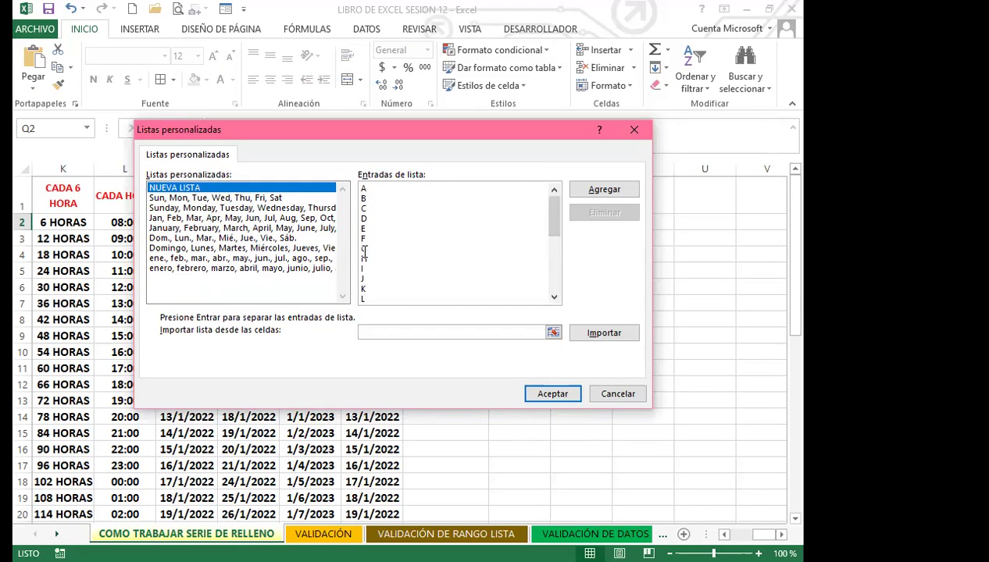
{"action": "left_click", "coordinate": [587, 191]}
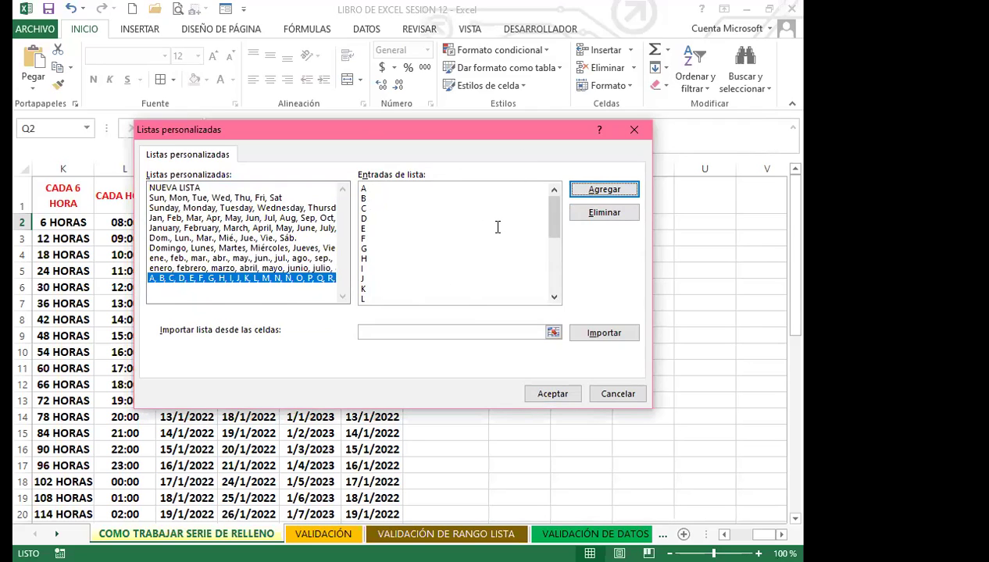
{"action": "left_click", "coordinate": [553, 395]}
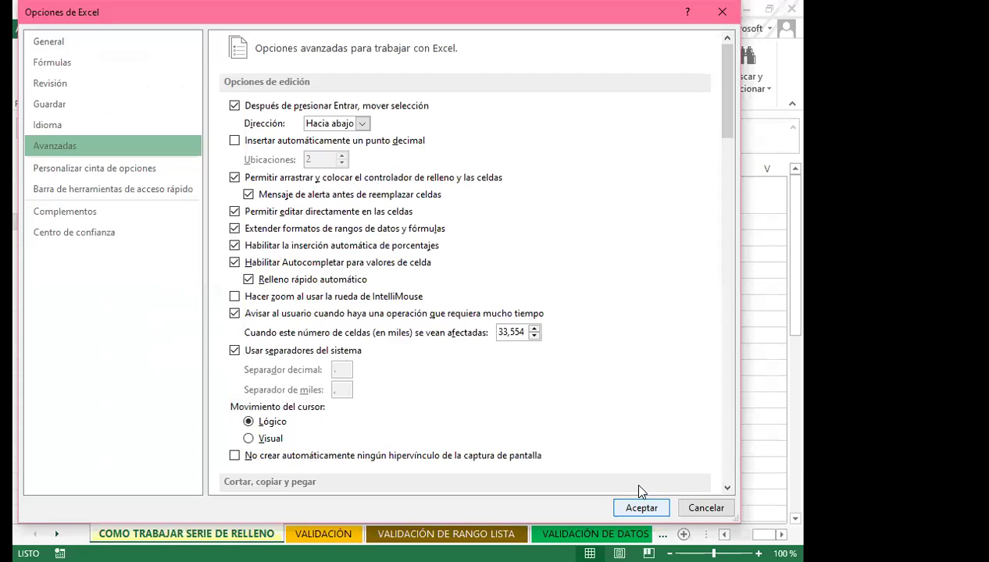
{"action": "left_click", "coordinate": [639, 500]}
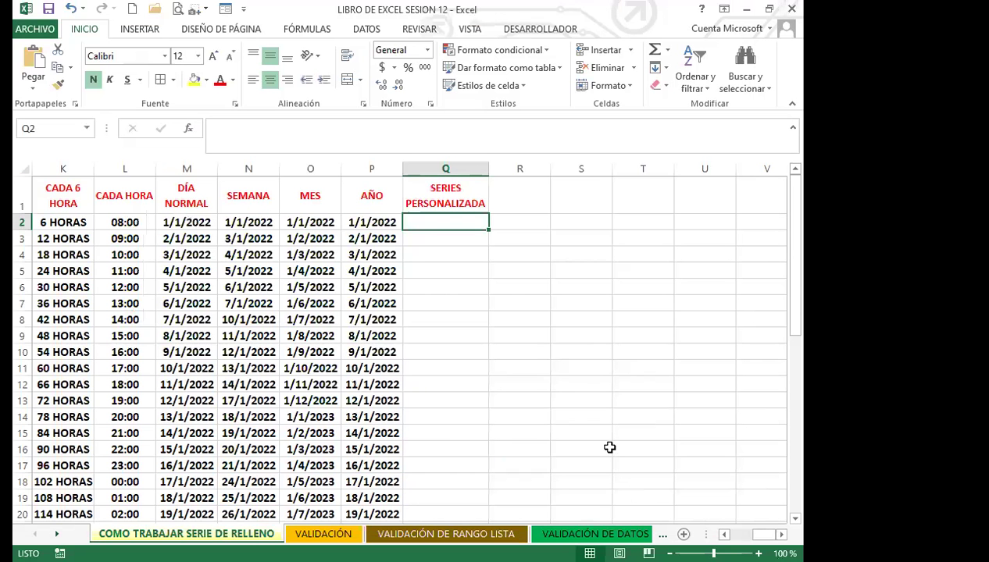
Enter A in cell Q2 and fill the alphabet series down the column to Q54
{"action": "type", "text": "A"}
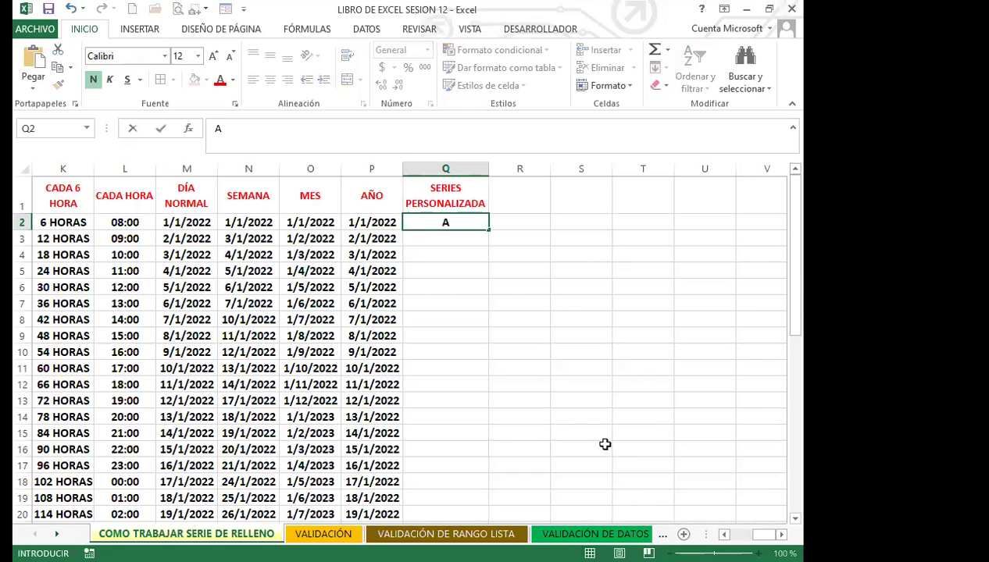
{"action": "key", "text": "Return"}
{"action": "left_click", "coordinate": [457, 219]}
{"action": "left_click_drag", "start_coordinate": [487, 230], "coordinate": [479, 432]}
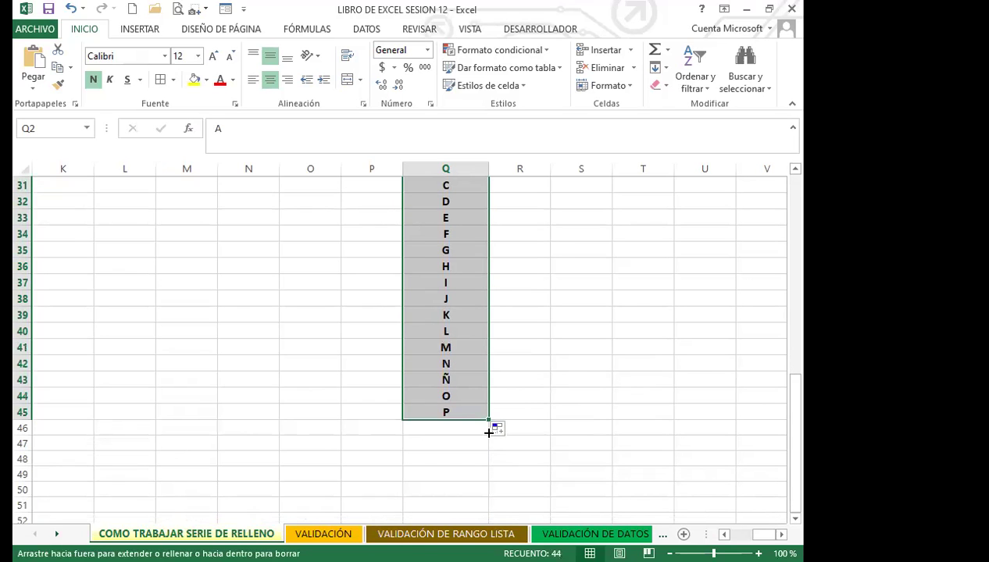
{"action": "left_click_drag", "start_coordinate": [489, 432], "coordinate": [505, 441]}
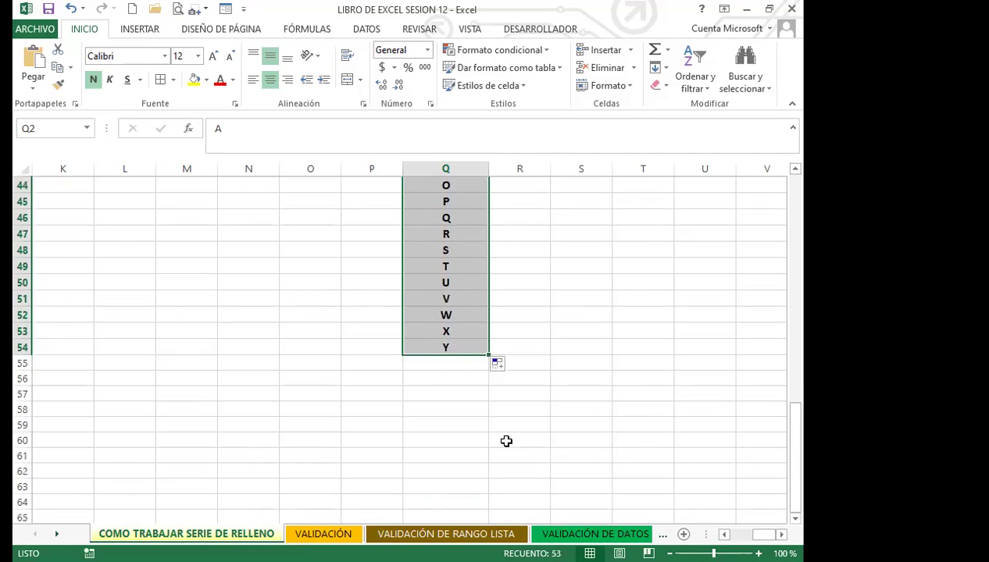
Extend the alphabet series in column Q to end with Z in Q55, leaving Q56 empty
{"action": "left_click_drag", "start_coordinate": [488, 365], "coordinate": [470, 384]}
{"action": "left_click", "coordinate": [470, 382]}
{"action": "key", "text": "Delete"}
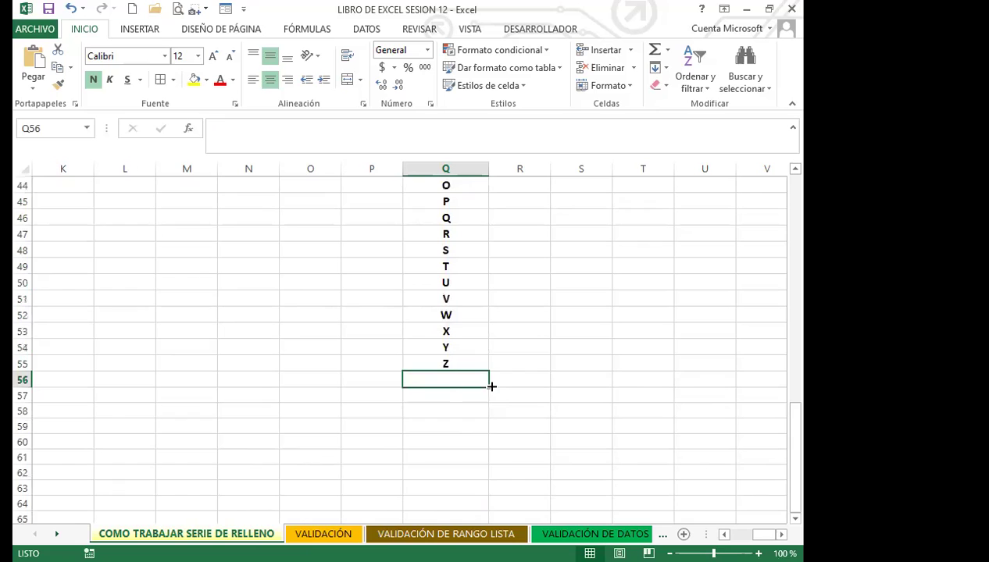
Review the filled alphabet series in the SERIES PERSONALIZADA column from its first letter down through the repeated letters
{"action": "scroll", "coordinate": [506, 395], "scroll_direction": "up", "scroll_amount": 14}
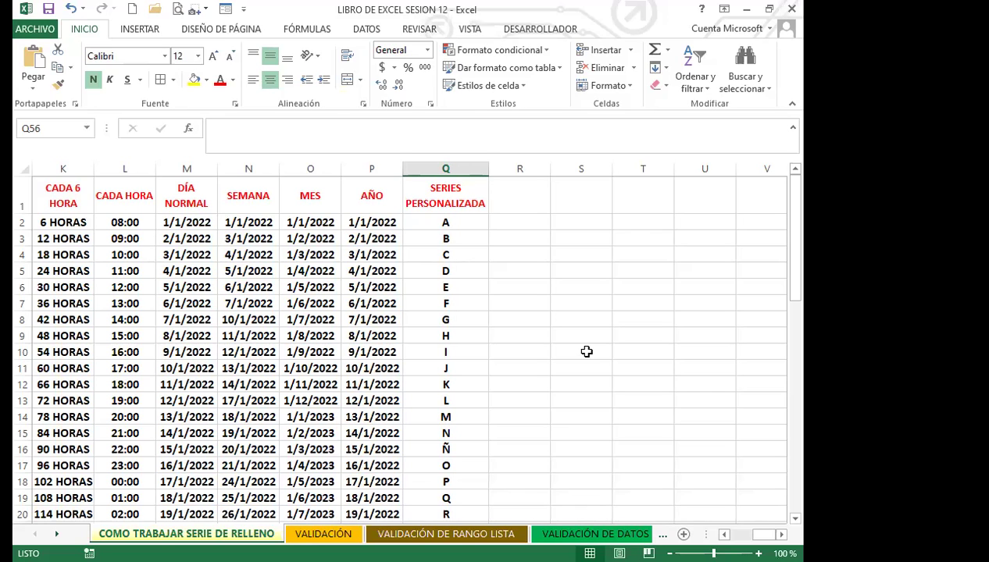
{"action": "scroll", "coordinate": [497, 367], "scroll_direction": "down", "scroll_amount": 13}
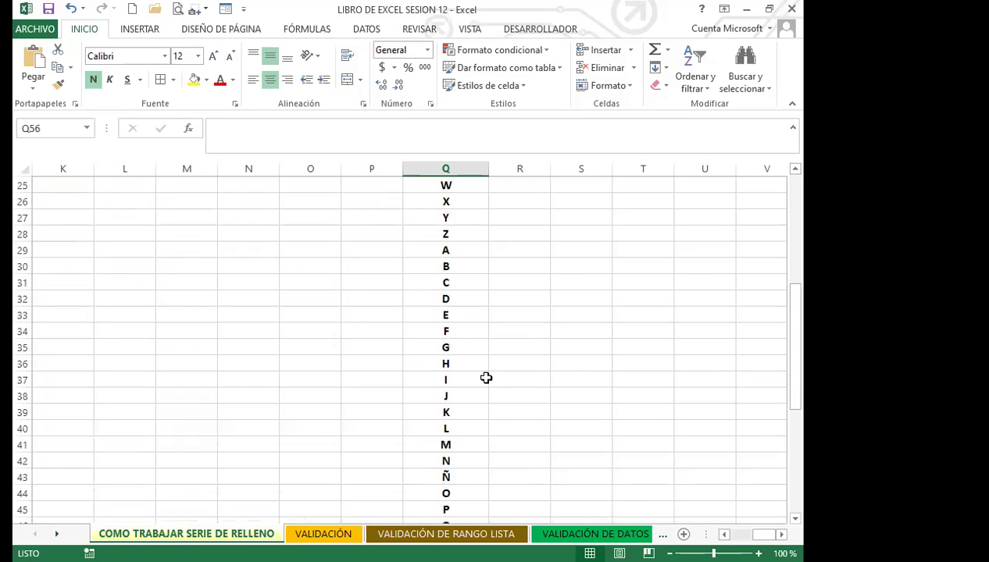
{"action": "scroll", "coordinate": [481, 410], "scroll_direction": "up", "scroll_amount": 13}
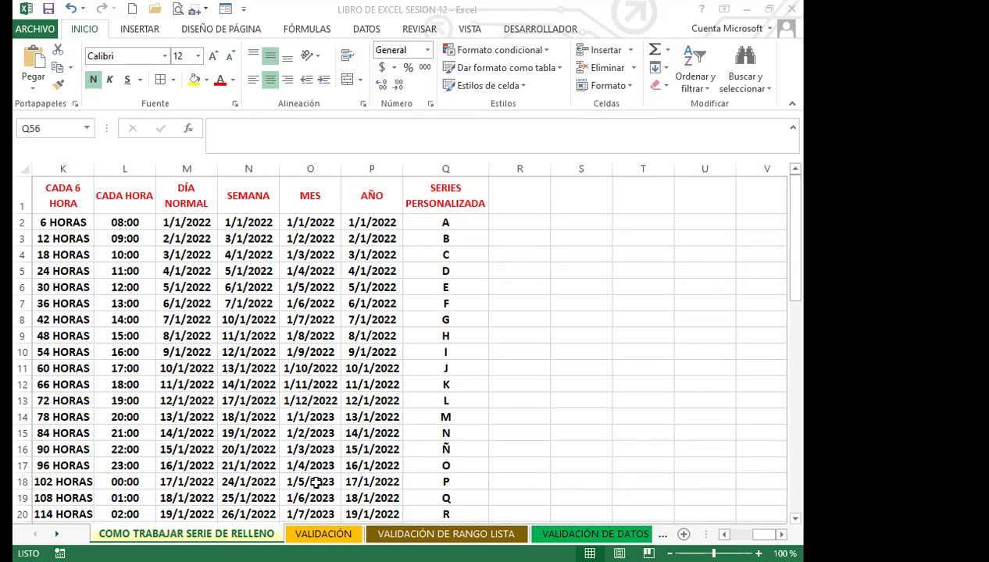
{"action": "left_click", "coordinate": [461, 255]}
{"action": "left_click", "coordinate": [463, 223]}
{"action": "left_click", "coordinate": [499, 223]}
{"action": "scroll", "coordinate": [257, 414], "scroll_direction": "down", "scroll_amount": 7}
{"action": "scroll", "coordinate": [258, 414], "scroll_direction": "down", "scroll_amount": 3}
Locate the list ESTE, OESTE, SUR, PONIENTE below the data table and check its range H30:H33
{"action": "left_click", "coordinate": [262, 414]}
{"action": "key", "text": "Left"}
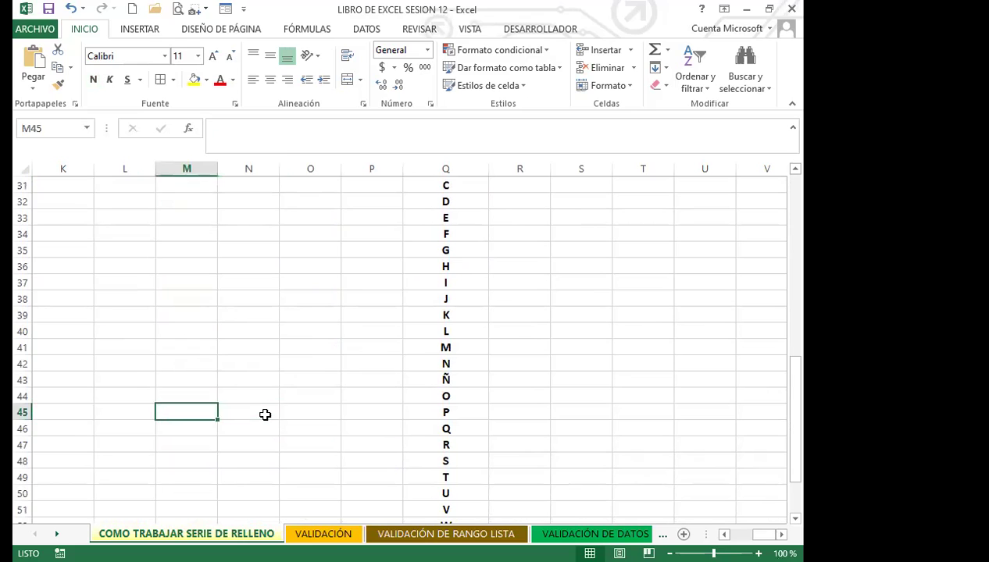
{"action": "key", "text": "Left"}
{"action": "key", "text": "Left"}
{"action": "key", "text": "Left"}
{"action": "key", "text": "Left"}
{"action": "key", "text": "Left"}
{"action": "key", "text": "Left"}
{"action": "key", "text": "Left"}
{"action": "key", "text": "Left"}
{"action": "key", "text": "Left"}
{"action": "key", "text": "Left"}
{"action": "key", "text": "Left"}
{"action": "key", "text": "Left"}
{"action": "scroll", "coordinate": [250, 393], "scroll_direction": "up", "scroll_amount": 8}
{"action": "scroll", "coordinate": [301, 389], "scroll_direction": "down", "scroll_amount": 4}
{"action": "scroll", "coordinate": [238, 371], "scroll_direction": "down", "scroll_amount": 3}
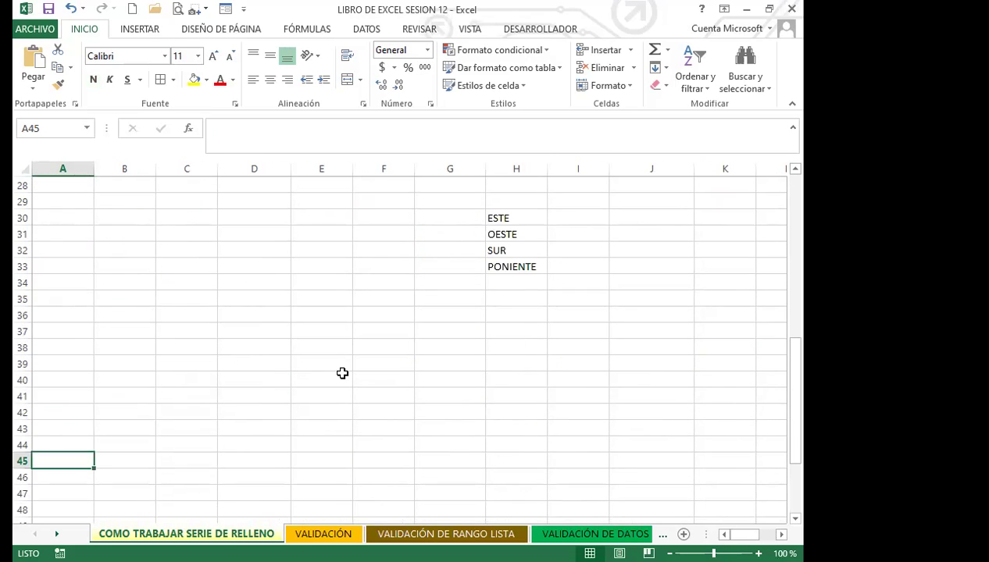
{"action": "scroll", "coordinate": [342, 373], "scroll_direction": "up", "scroll_amount": 3}
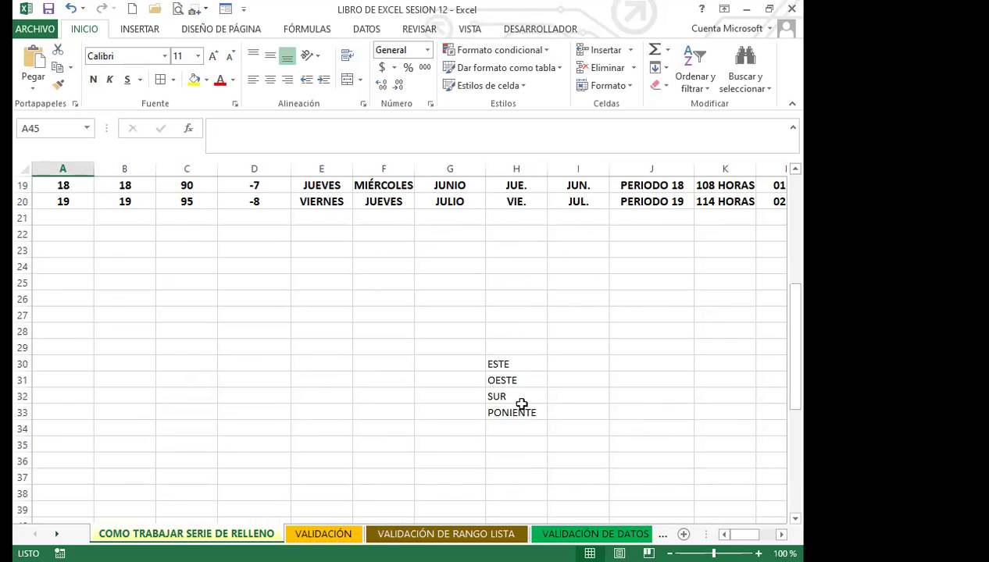
{"action": "left_click", "coordinate": [557, 406]}
{"action": "key", "text": "Right"}
{"action": "key", "text": "Right"}
{"action": "key", "text": "Right"}
{"action": "key", "text": "Right"}
{"action": "key", "text": "Right"}
{"action": "key", "text": "Right"}
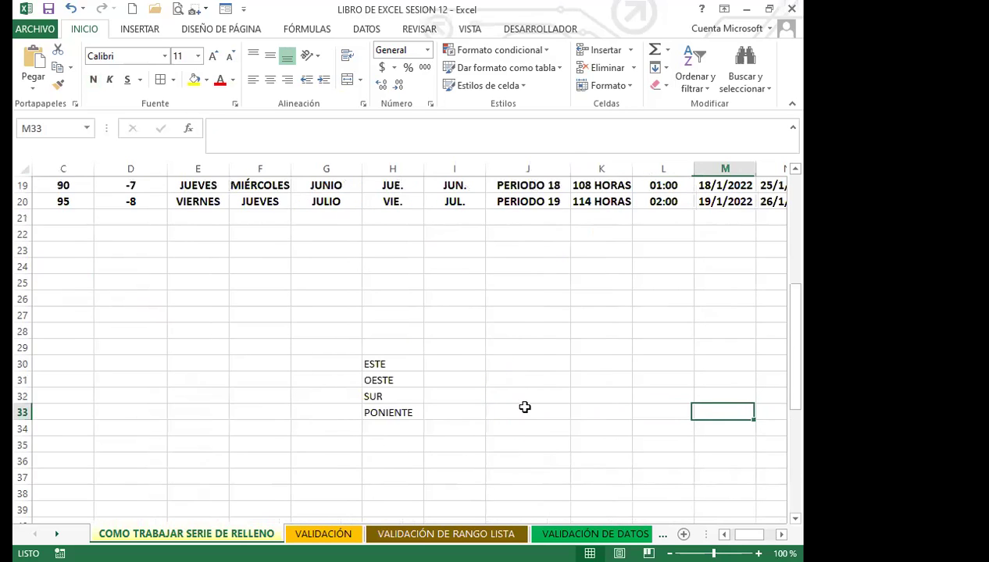
{"action": "left_click", "coordinate": [315, 360]}
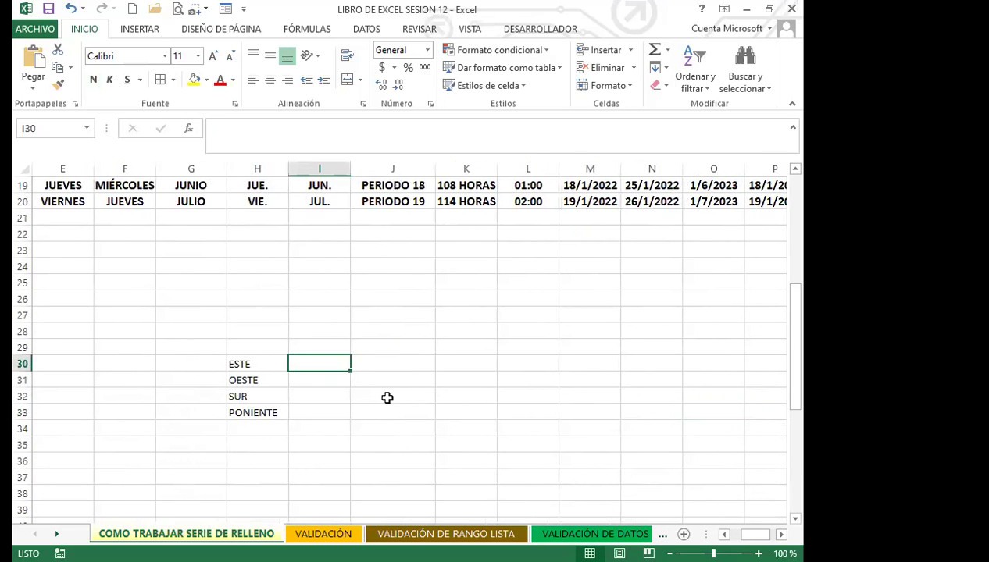
{"action": "left_click_drag", "start_coordinate": [260, 364], "coordinate": [260, 413]}
{"action": "left_click_drag", "start_coordinate": [260, 362], "coordinate": [260, 407]}
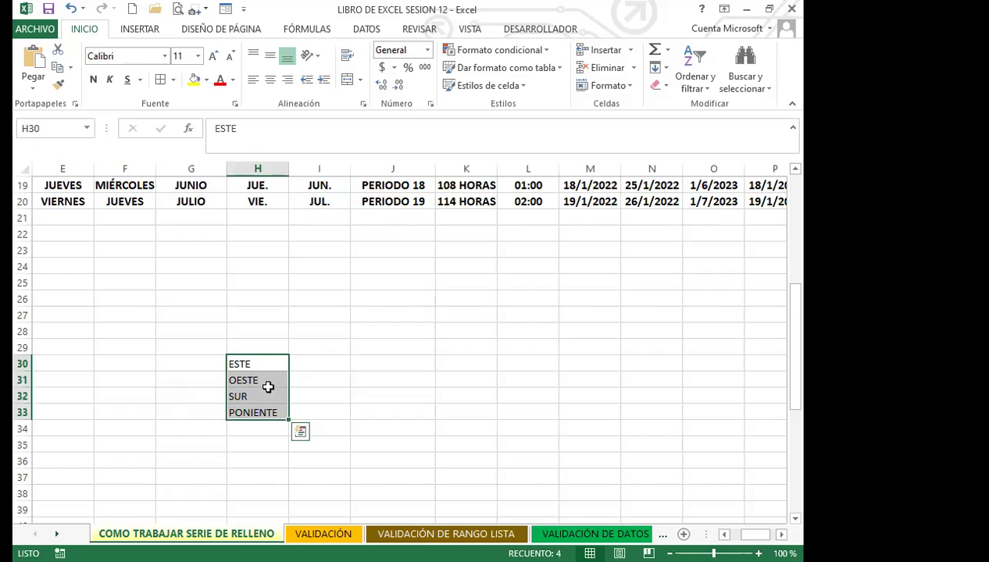
{"action": "left_click", "coordinate": [310, 386]}
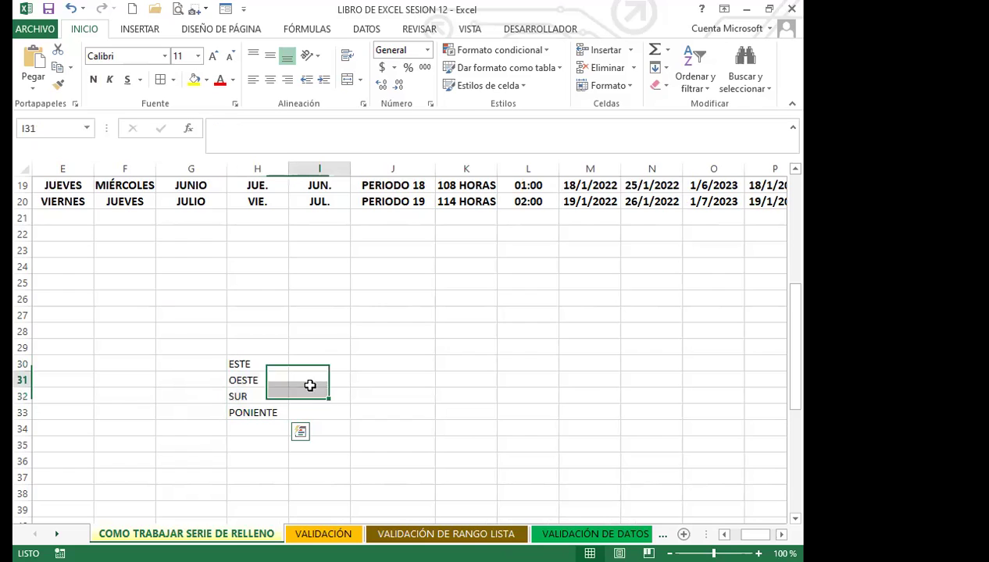
Open the custom lists editor from the advanced Excel options and place it clear of the list in column H
{"action": "left_click", "coordinate": [243, 8]}
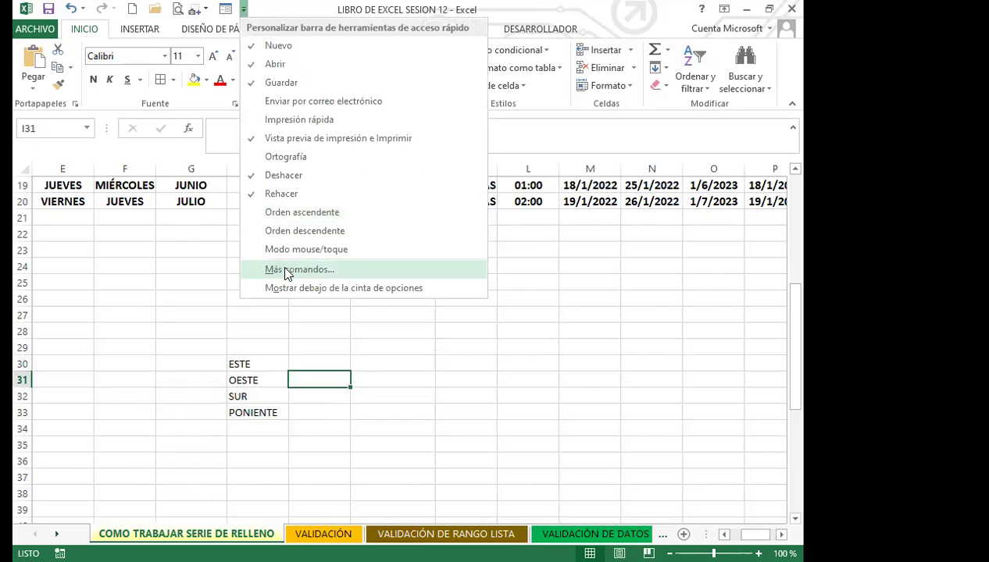
{"action": "left_click", "coordinate": [237, 270]}
{"action": "left_click", "coordinate": [74, 147]}
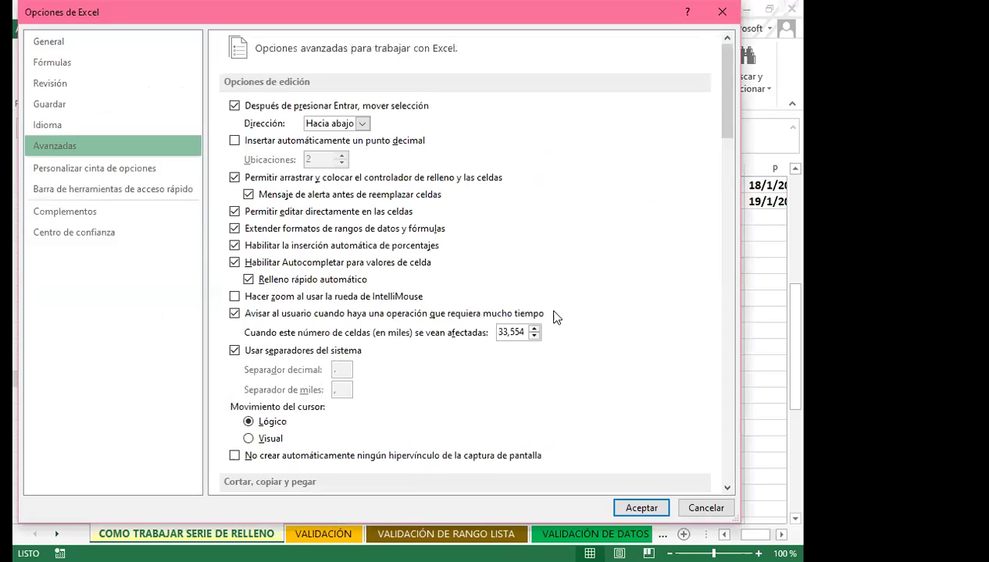
{"action": "scroll", "coordinate": [583, 378], "scroll_direction": "down", "scroll_amount": 15}
{"action": "scroll", "coordinate": [589, 383], "scroll_direction": "down", "scroll_amount": 20}
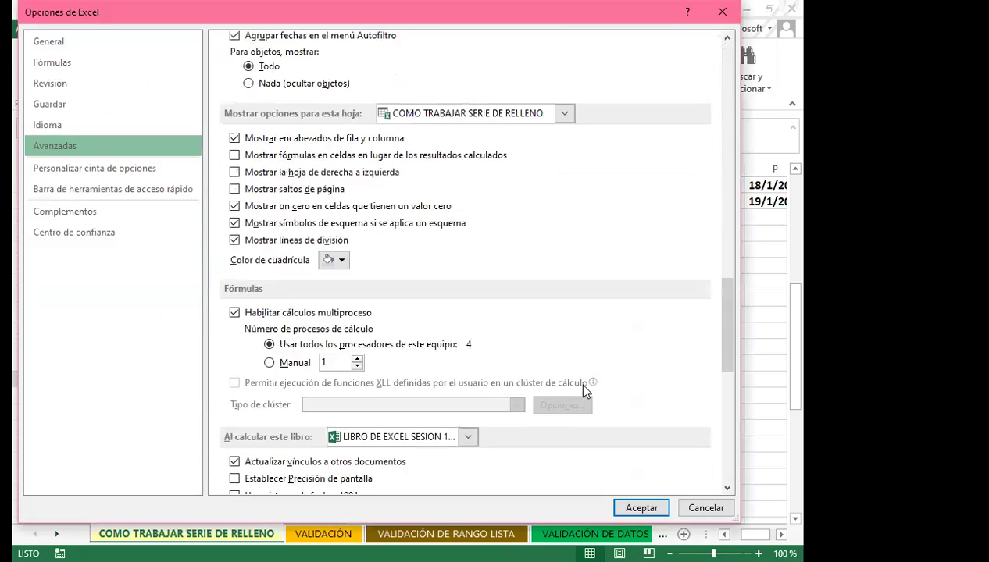
{"action": "left_click", "coordinate": [567, 270]}
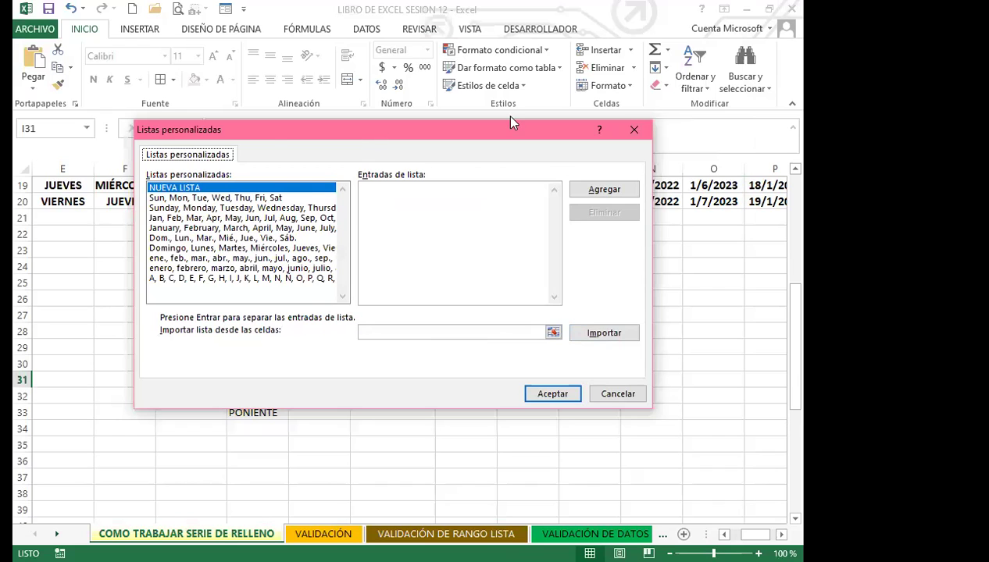
{"action": "left_click", "coordinate": [542, 178]}
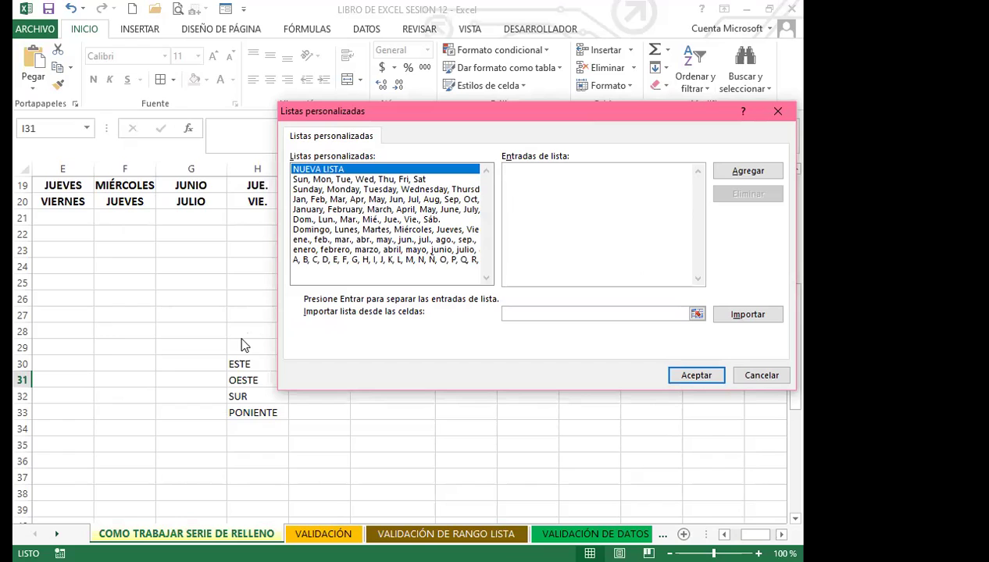
Import the custom list ESTE, OESTE, SUR, PONIENTE from cells H30:H33 and accept the options
{"action": "left_click", "coordinate": [519, 314]}
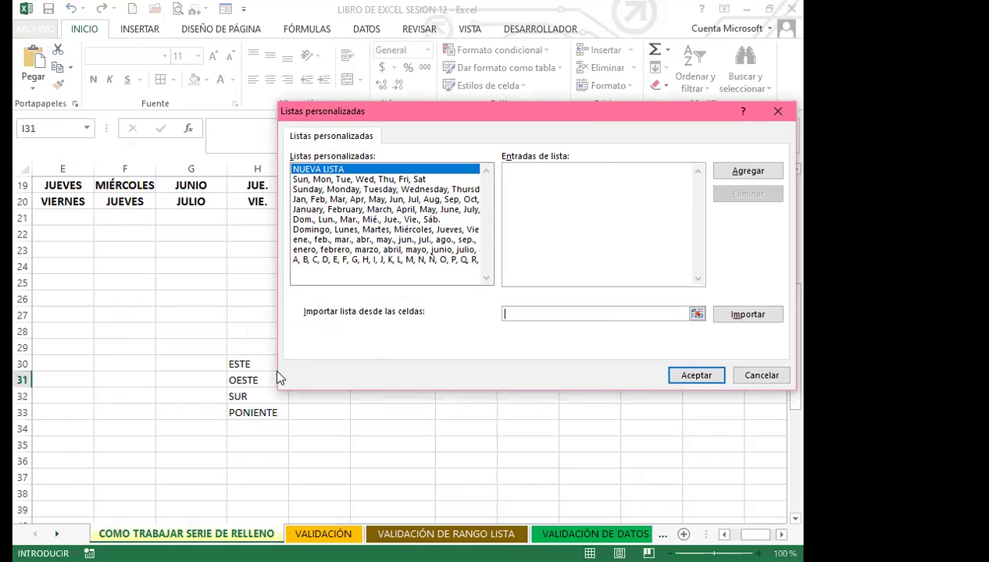
{"action": "left_click", "coordinate": [242, 364]}
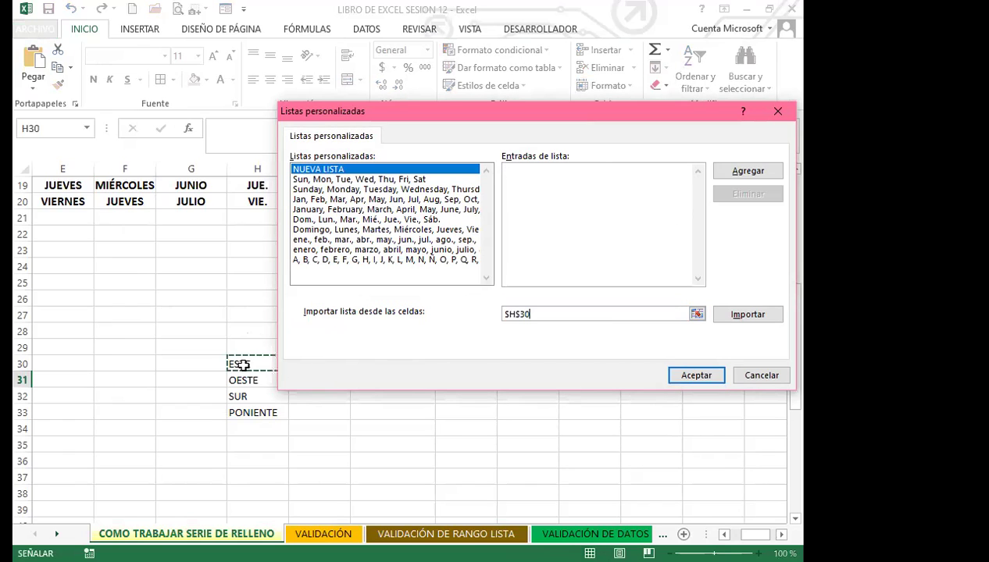
{"action": "left_click", "coordinate": [242, 408], "text": "shift"}
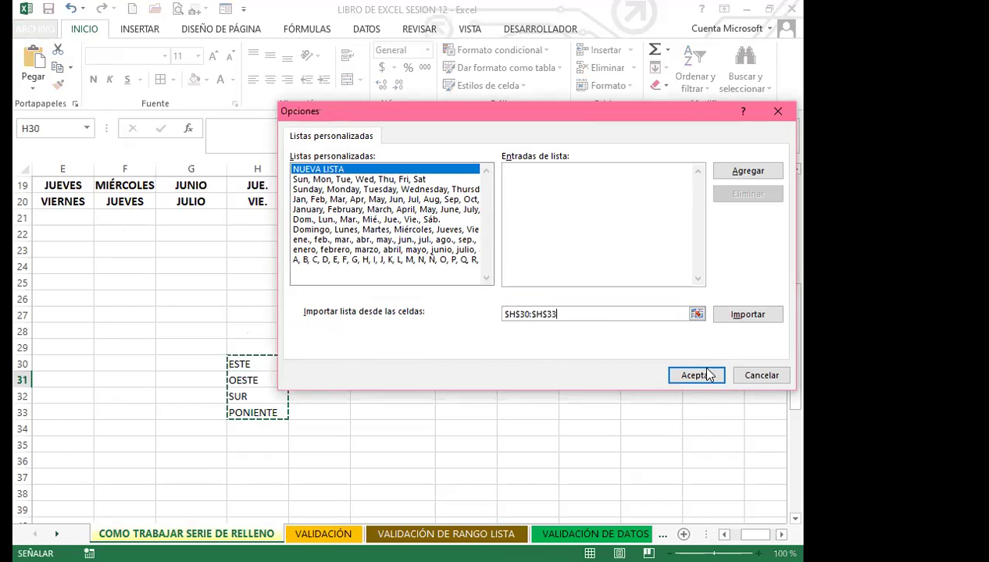
{"action": "left_click", "coordinate": [733, 317]}
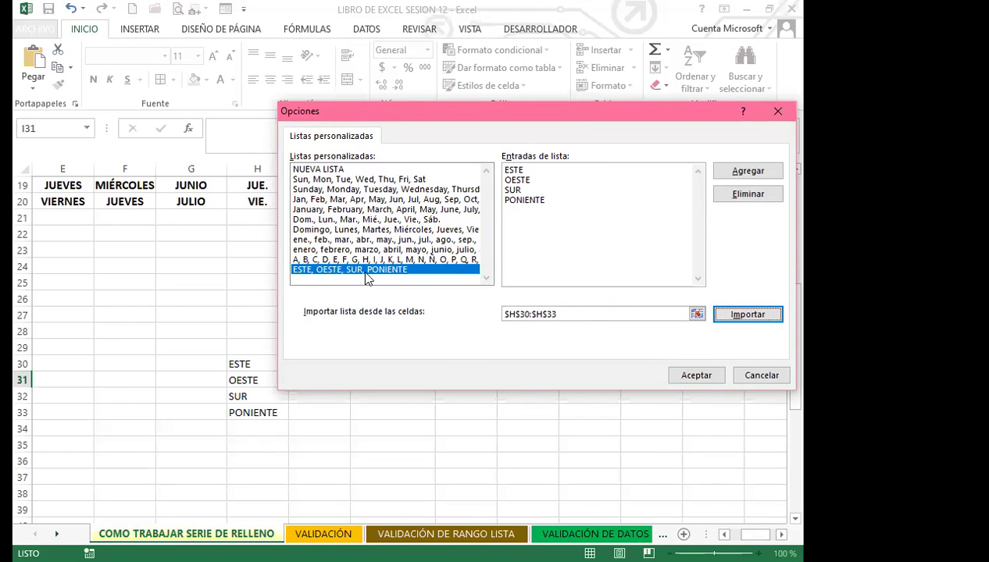
{"action": "left_click", "coordinate": [695, 377]}
{"action": "key", "text": "Return"}
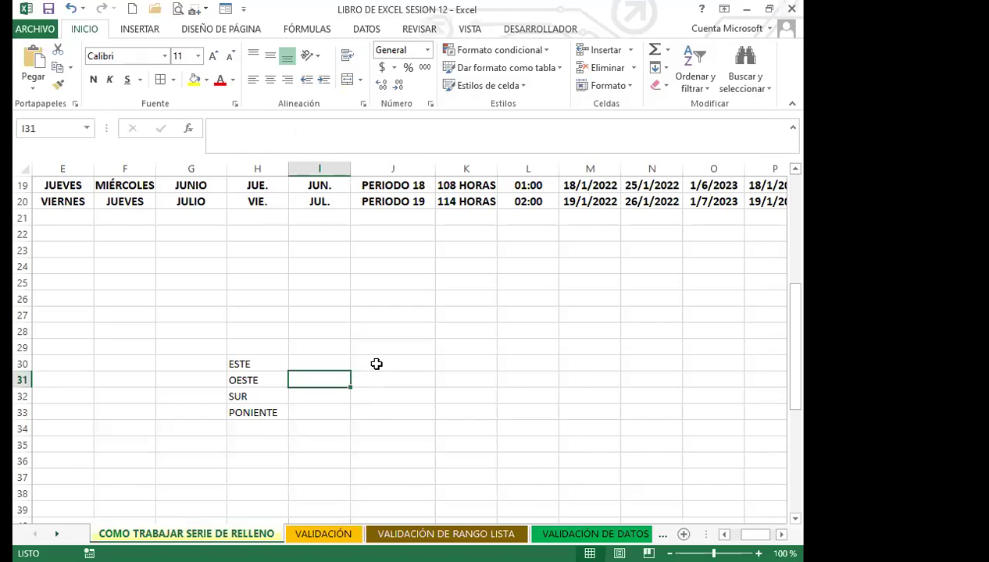
Enter SUR in cell J30 and fill the custom series down to J37
{"action": "left_click", "coordinate": [376, 364]}
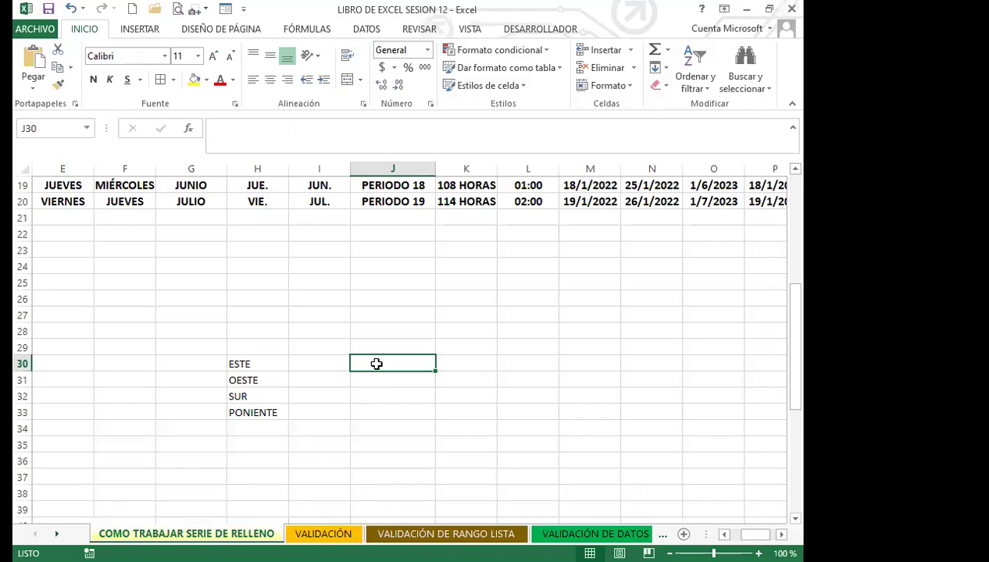
{"action": "type", "text": "SUR"}
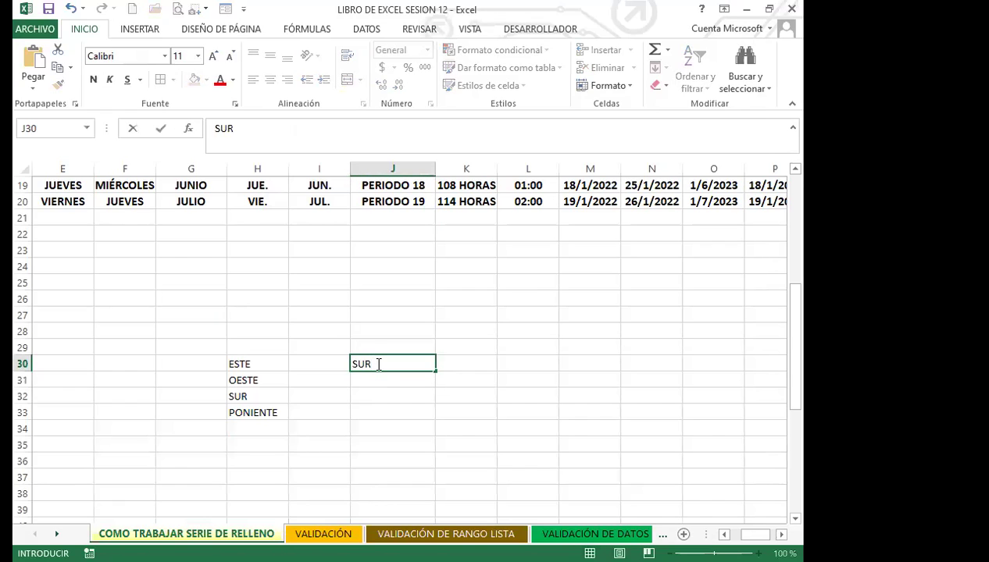
{"action": "key", "text": "Return"}
{"action": "left_click", "coordinate": [377, 364]}
{"action": "left_click_drag", "start_coordinate": [435, 371], "coordinate": [442, 480]}
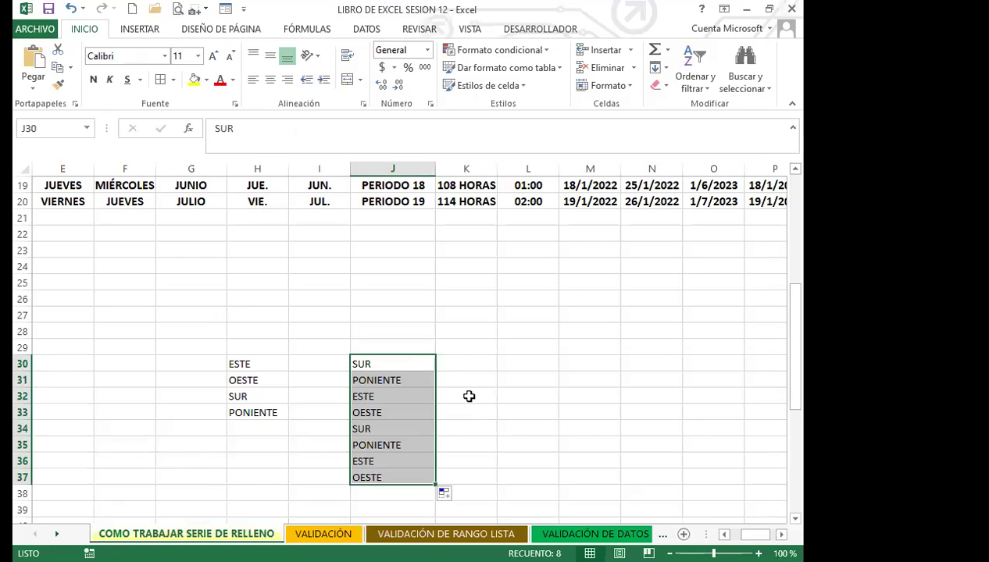
Enter PONIENTE in cell K30 and fill the custom series down to K36
{"action": "left_click", "coordinate": [466, 365]}
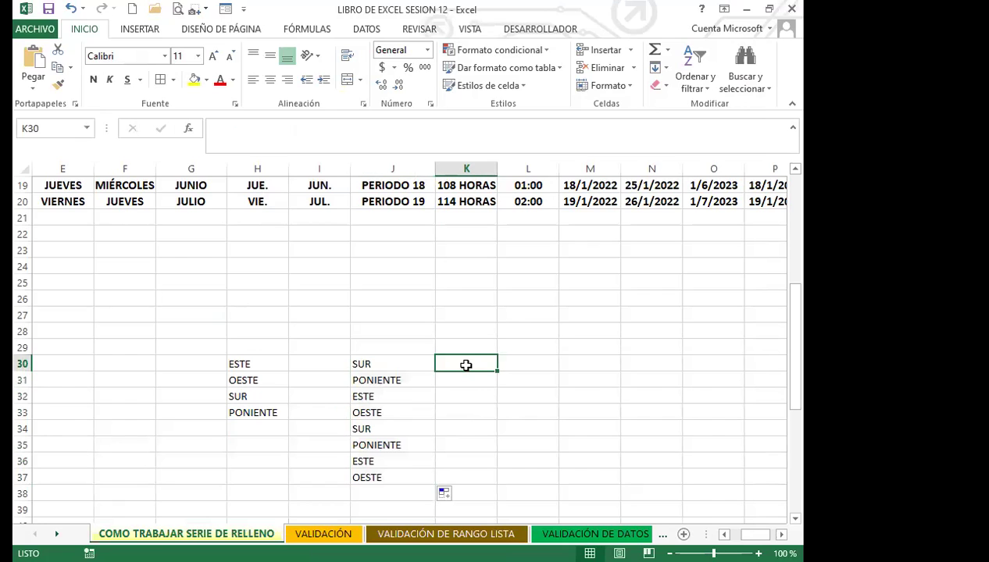
{"action": "type", "text": "PONIENTE"}
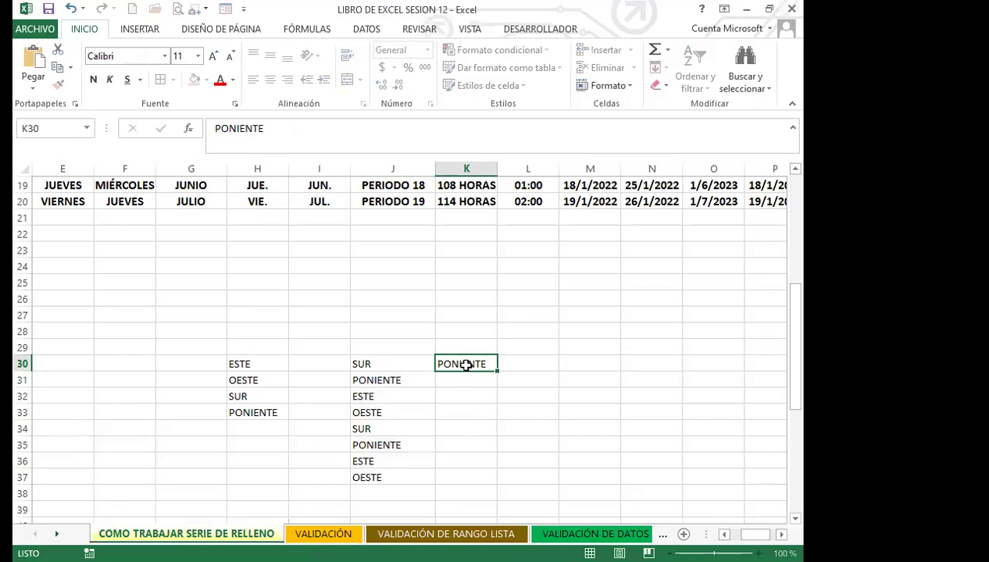
{"action": "key", "text": "Return"}
{"action": "left_click", "coordinate": [464, 365]}
{"action": "left_click_drag", "start_coordinate": [498, 383], "coordinate": [534, 461]}
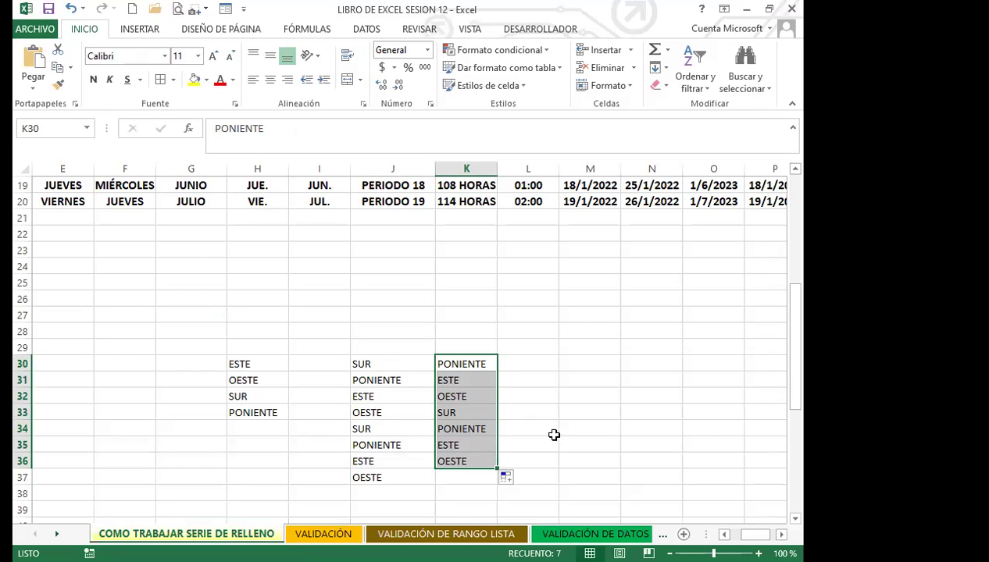
{"action": "left_click", "coordinate": [525, 366]}
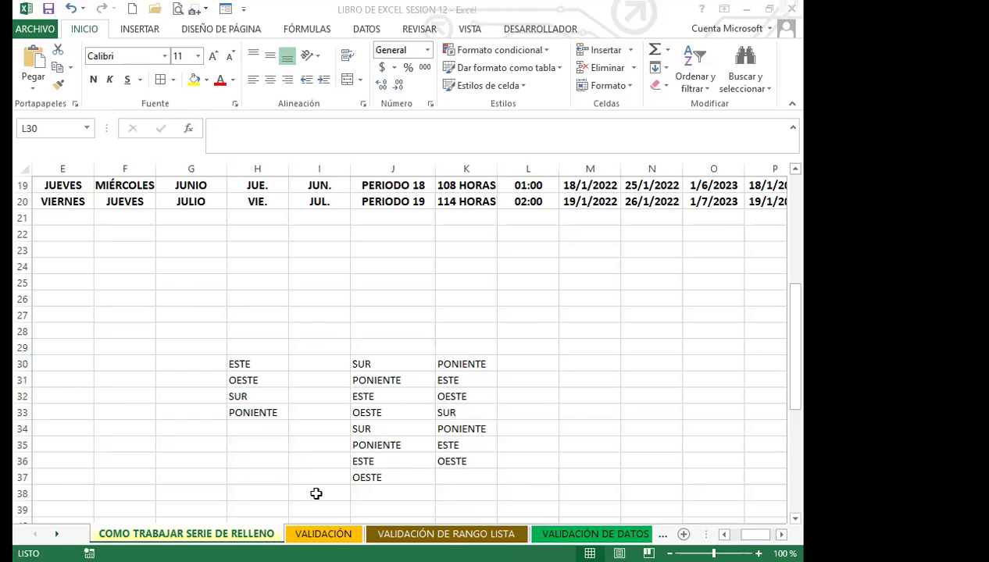
Review the fill series in the main table and the cardinal direction lists below it
{"action": "scroll", "coordinate": [369, 278], "scroll_direction": "up", "scroll_amount": 6}
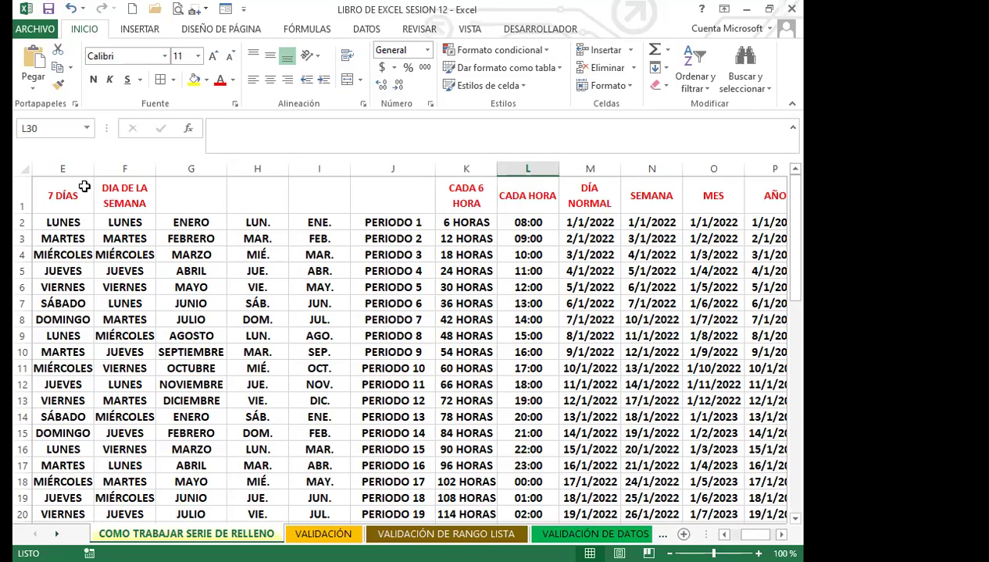
{"action": "left_click", "coordinate": [258, 335]}
{"action": "scroll", "coordinate": [347, 393], "scroll_direction": "down", "scroll_amount": 9}
{"action": "left_click", "coordinate": [349, 392]}
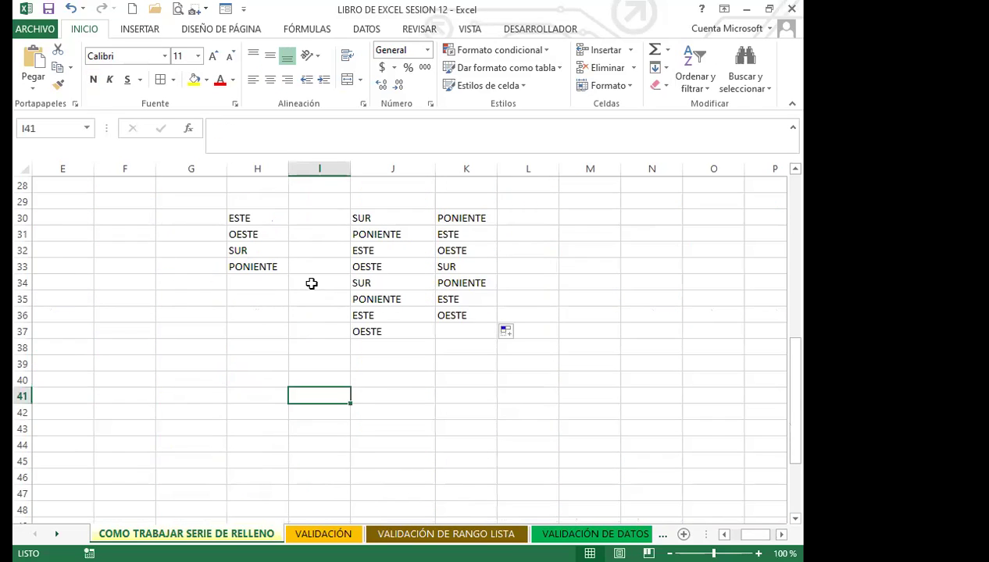
{"action": "left_click", "coordinate": [316, 299]}
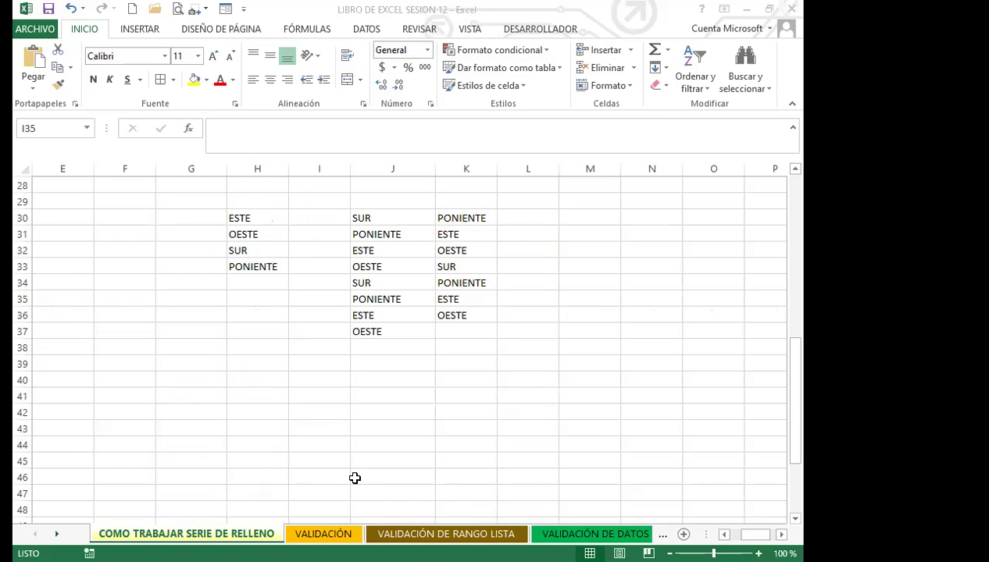
{"action": "scroll", "coordinate": [379, 351], "scroll_direction": "up", "scroll_amount": 9}
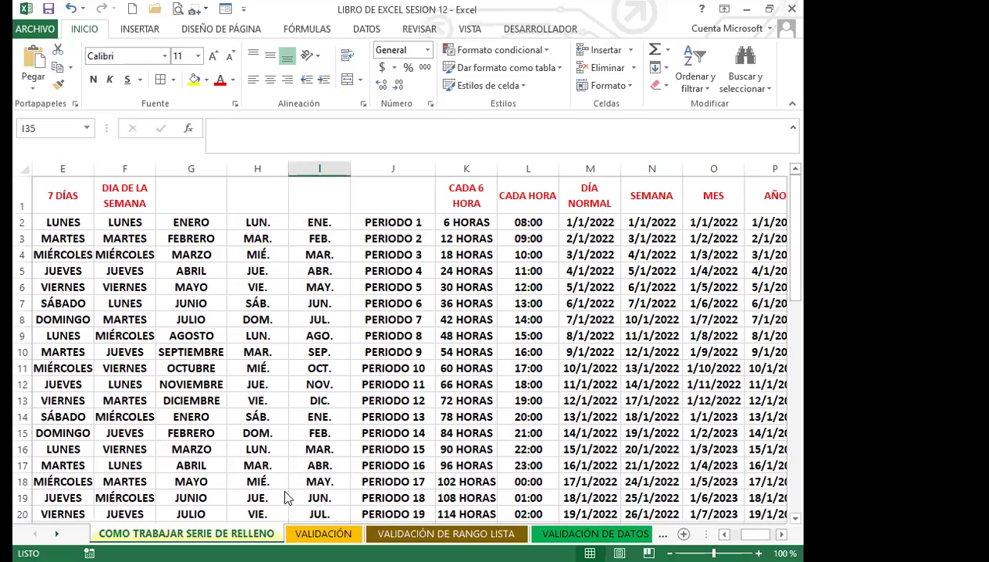
{"action": "scroll", "coordinate": [343, 406], "scroll_direction": "down", "scroll_amount": 5}
{"action": "left_click", "coordinate": [279, 422]}
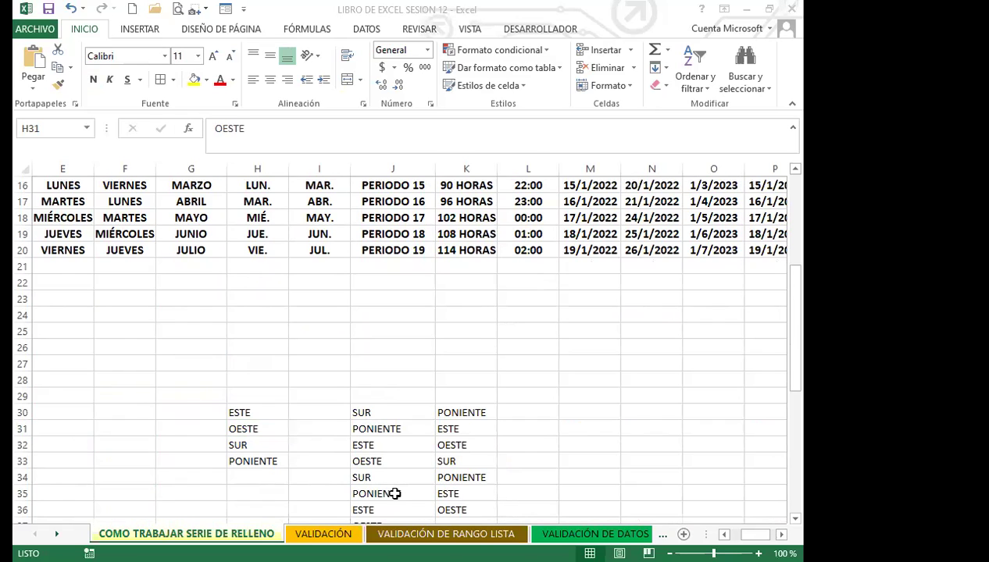
Switch to the presentation and display slide 5, Validación de Datos
{"action": "key", "text": "alt+Tab"}
{"action": "left_click", "coordinate": [38, 149]}
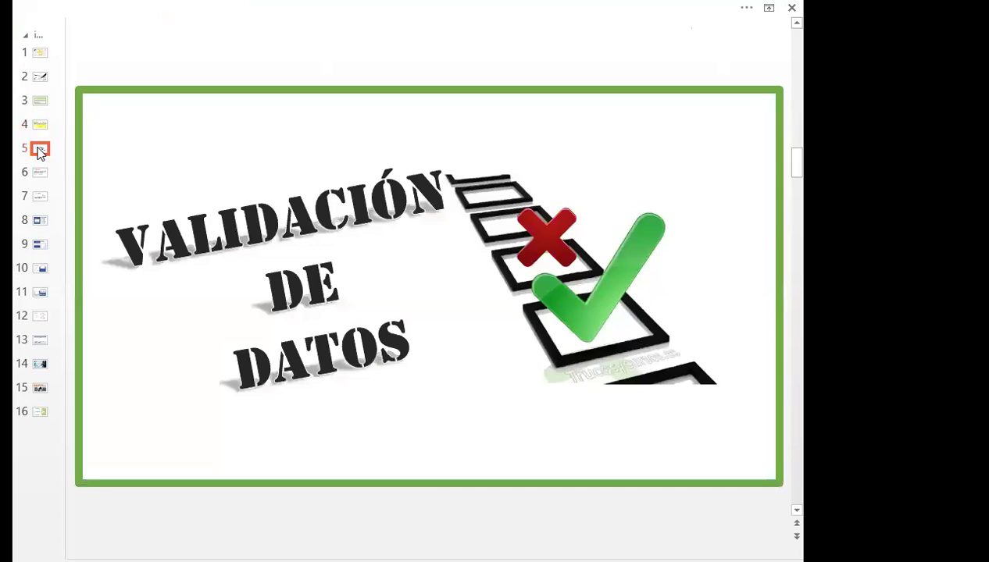
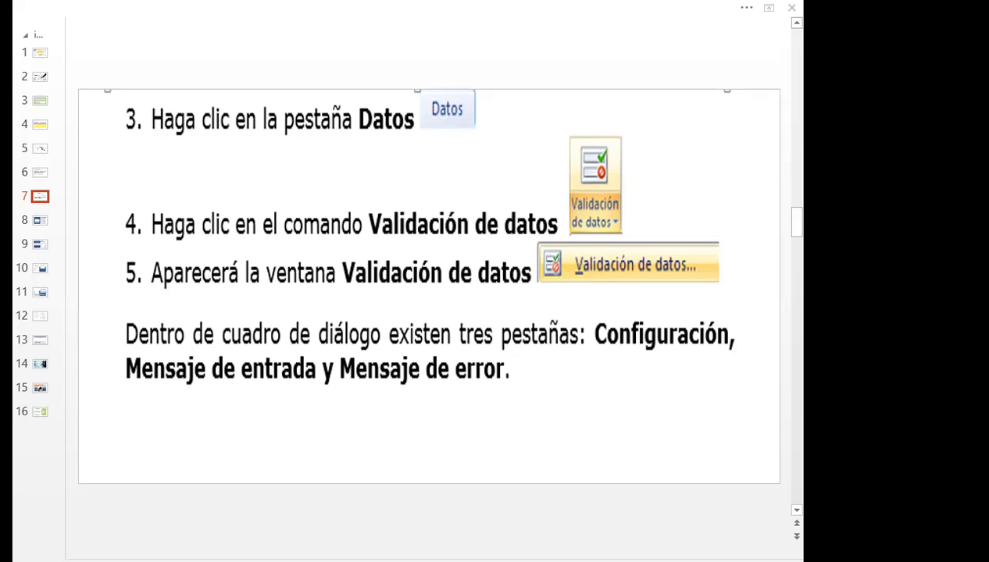
Switch to the Excel workbook and examine the empty FECHA column on the VALIDACIÓN sheet
{"action": "key", "text": "alt+Tab"}
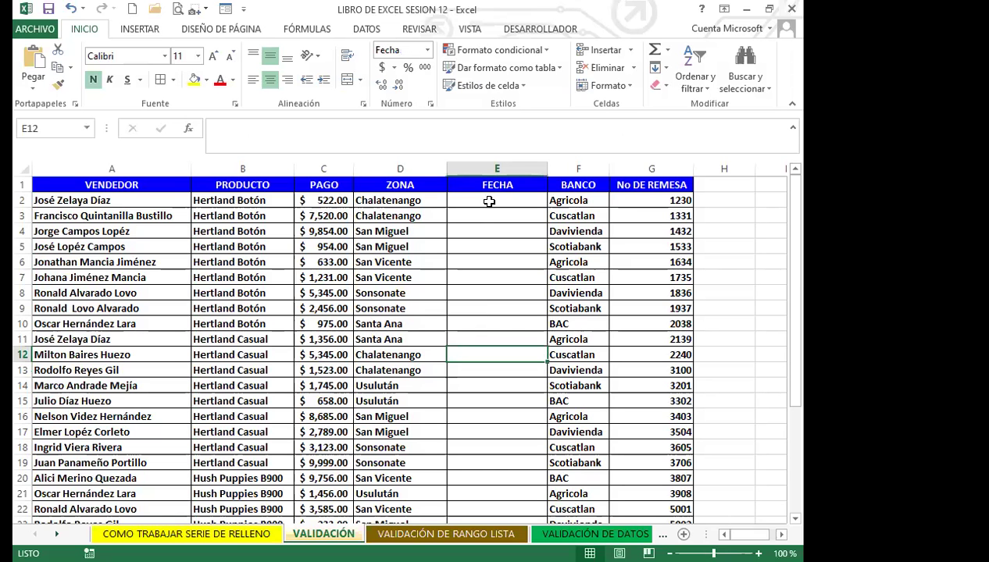
{"action": "left_click", "coordinate": [489, 201]}
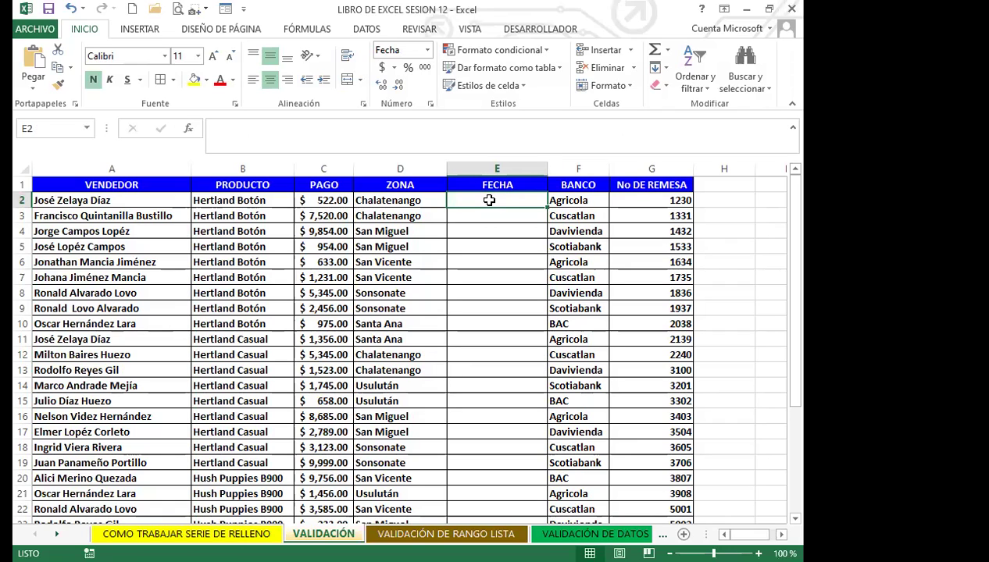
{"action": "left_click", "coordinate": [486, 247]}
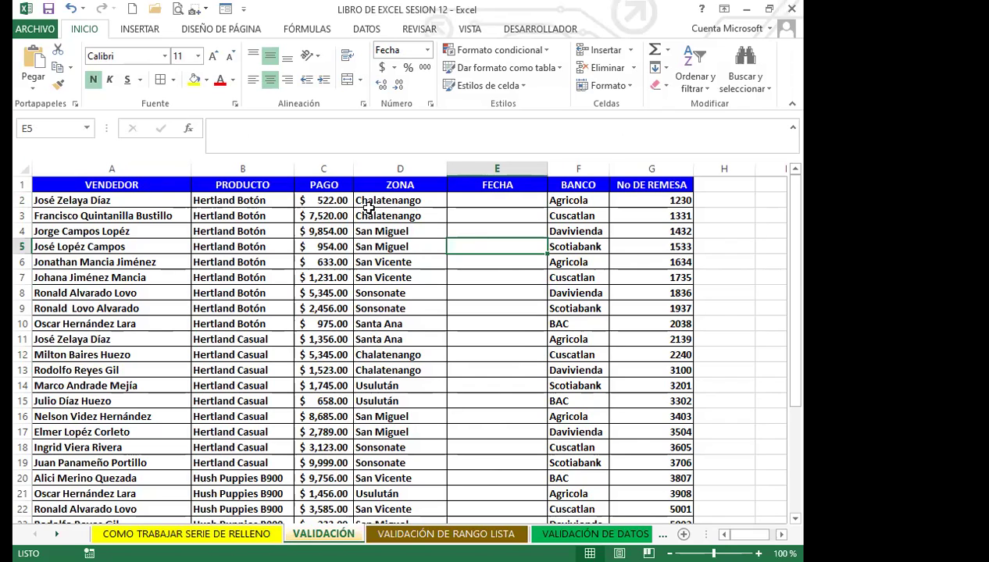
{"action": "left_click", "coordinate": [494, 348]}
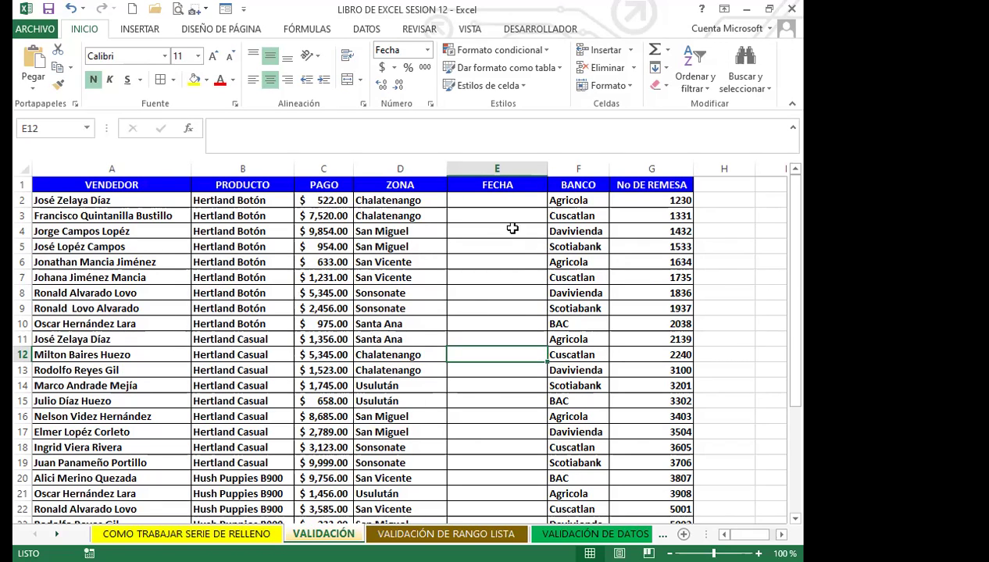
{"action": "left_click", "coordinate": [483, 337]}
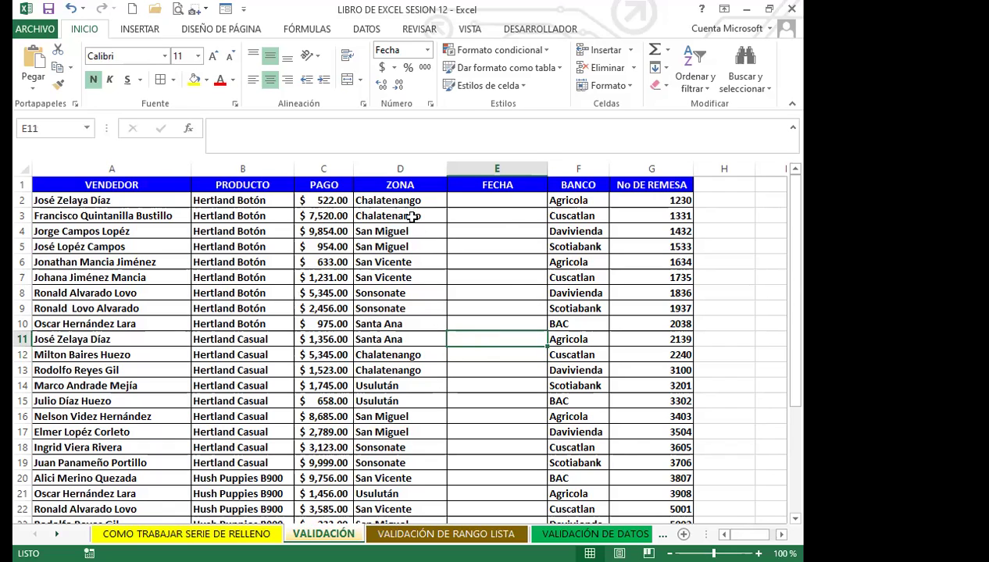
{"action": "left_click", "coordinate": [505, 186]}
{"action": "left_click", "coordinate": [508, 203]}
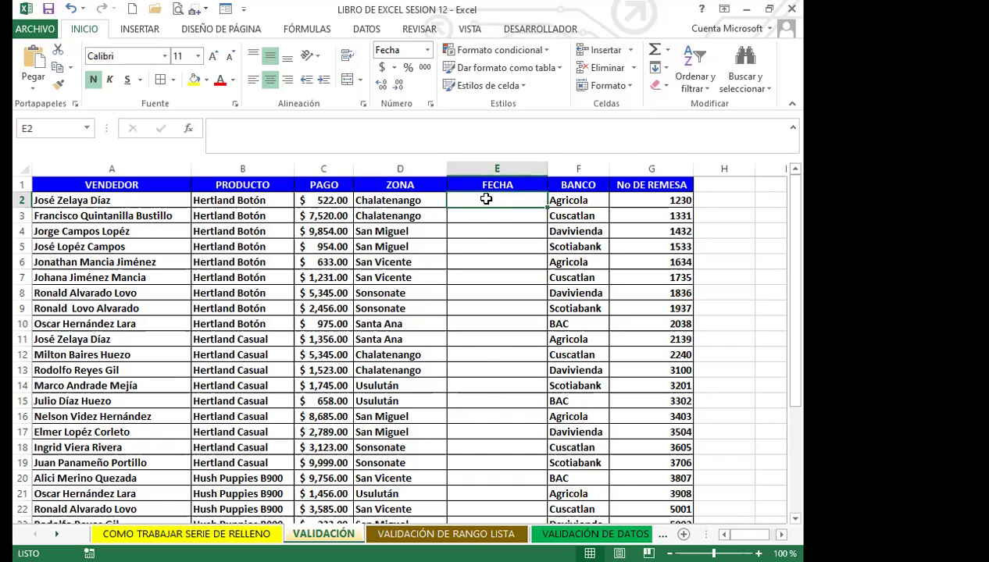
Select the FECHA cells E2:E32 and open the data validation settings for them
{"action": "left_click_drag", "start_coordinate": [484, 199], "coordinate": [488, 500]}
{"action": "left_click_drag", "start_coordinate": [495, 428], "coordinate": [497, 430]}
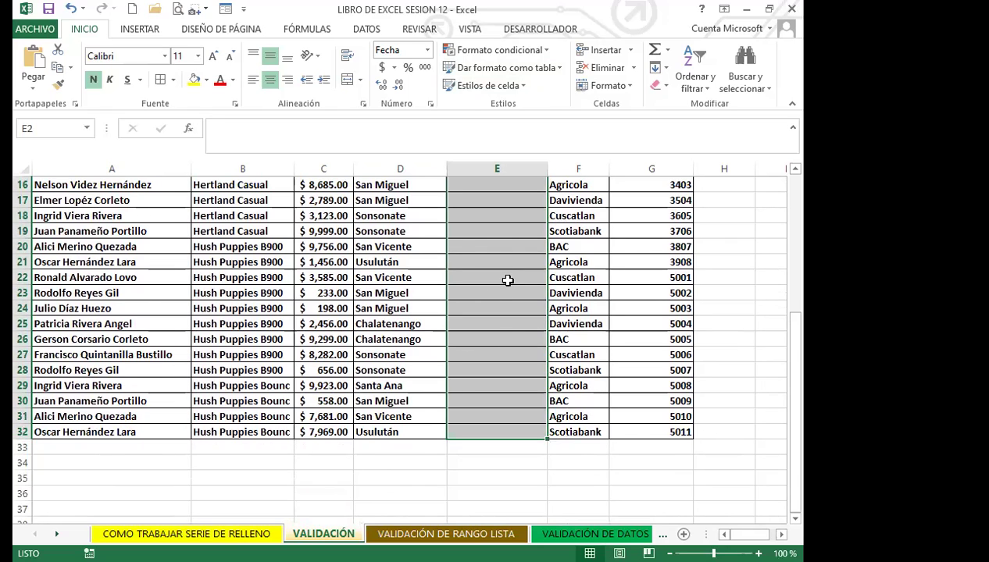
{"action": "left_click", "coordinate": [367, 29]}
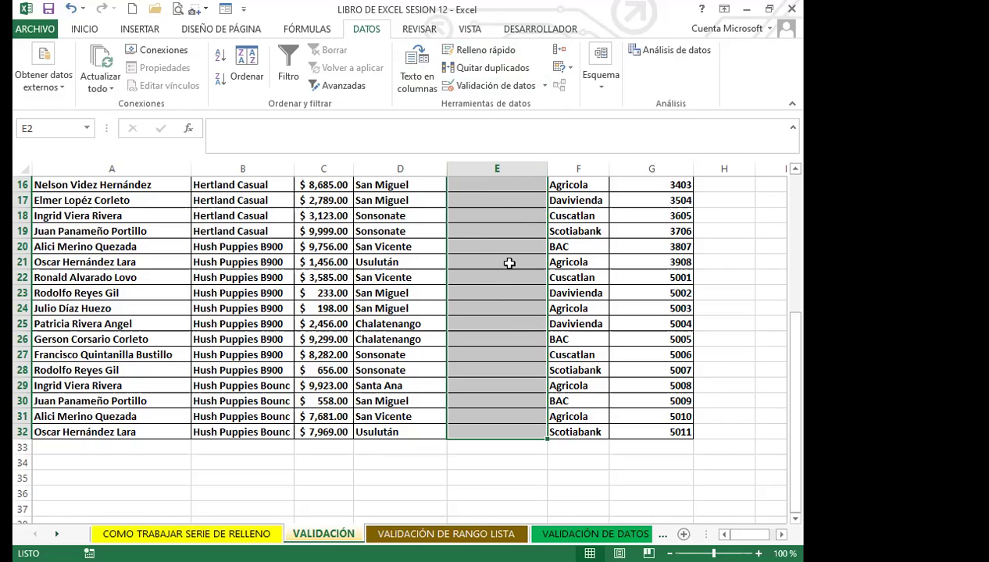
{"action": "scroll", "coordinate": [508, 263], "scroll_direction": "up", "scroll_amount": 5}
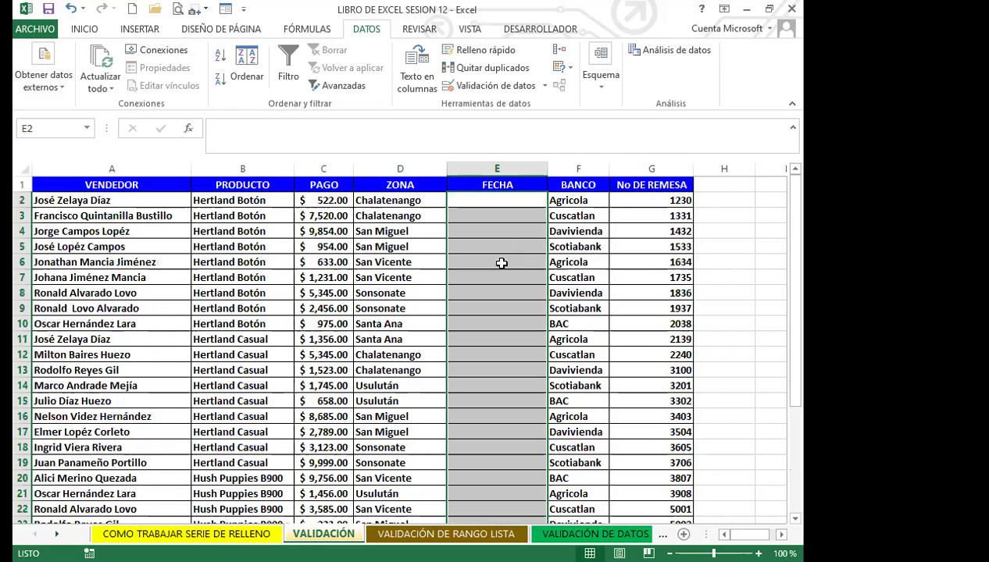
{"action": "scroll", "coordinate": [499, 313], "scroll_direction": "down", "scroll_amount": 5}
{"action": "scroll", "coordinate": [497, 362], "scroll_direction": "down", "scroll_amount": 1}
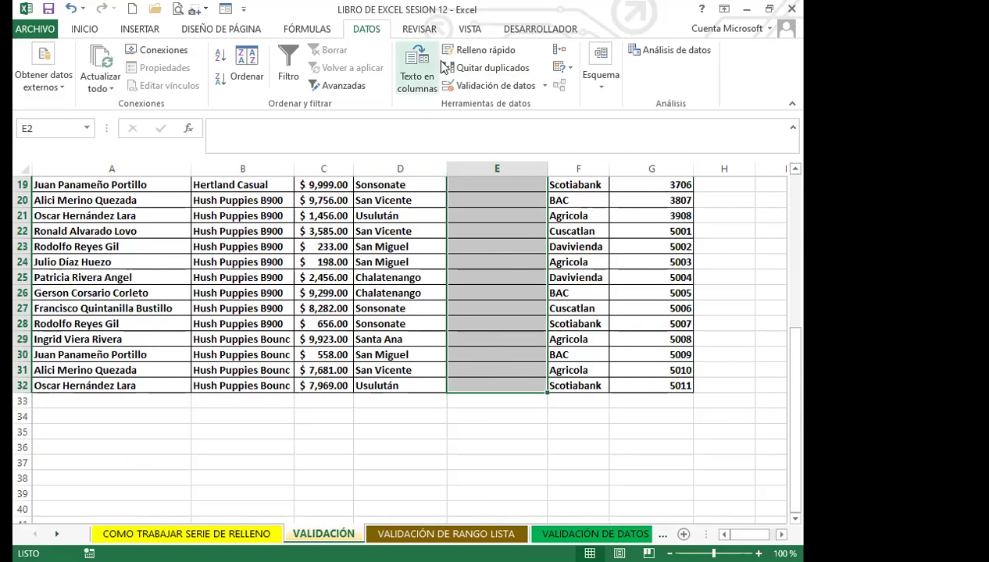
{"action": "left_click", "coordinate": [545, 87]}
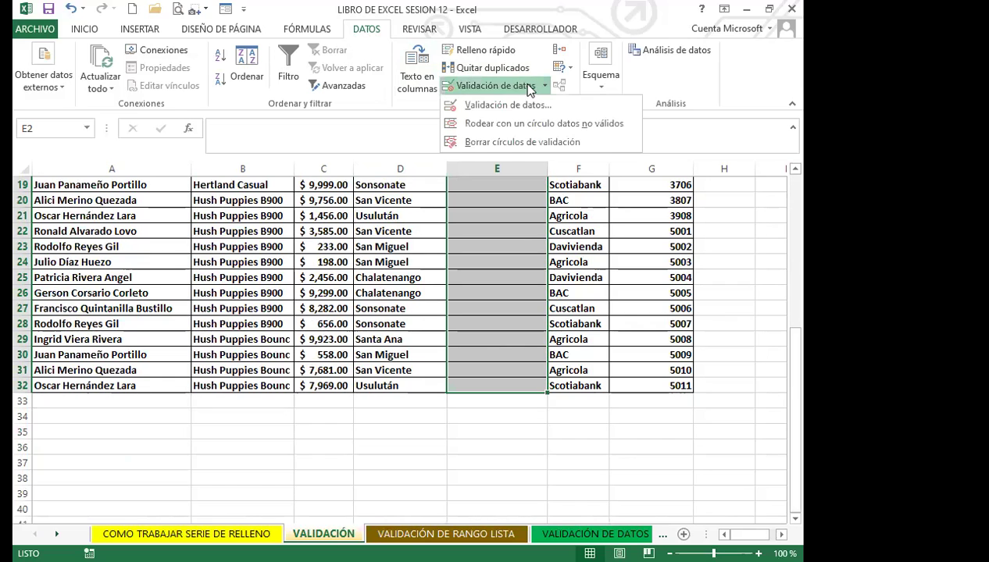
{"action": "left_click", "coordinate": [490, 105]}
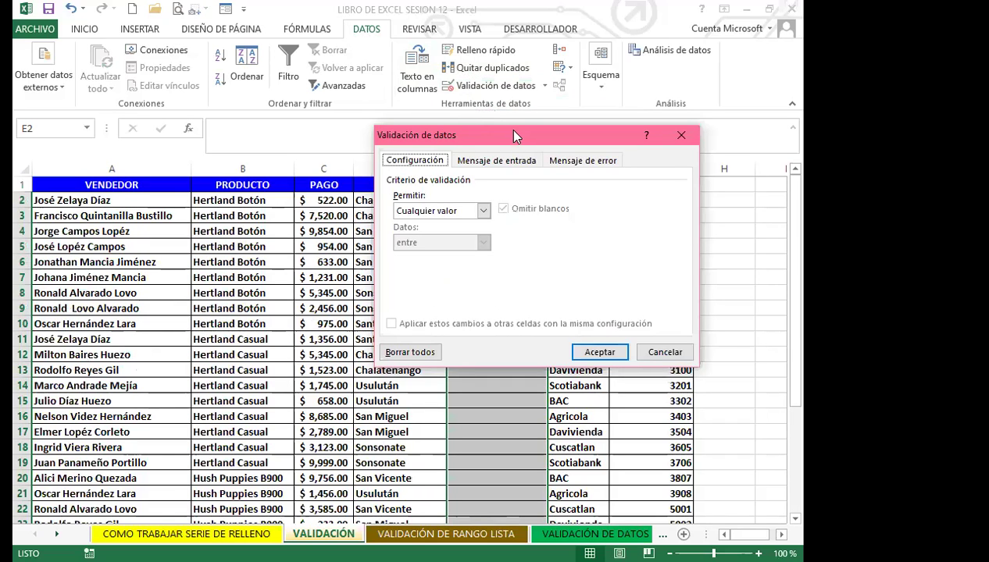
{"action": "left_click_drag", "start_coordinate": [390, 139], "coordinate": [268, 147]}
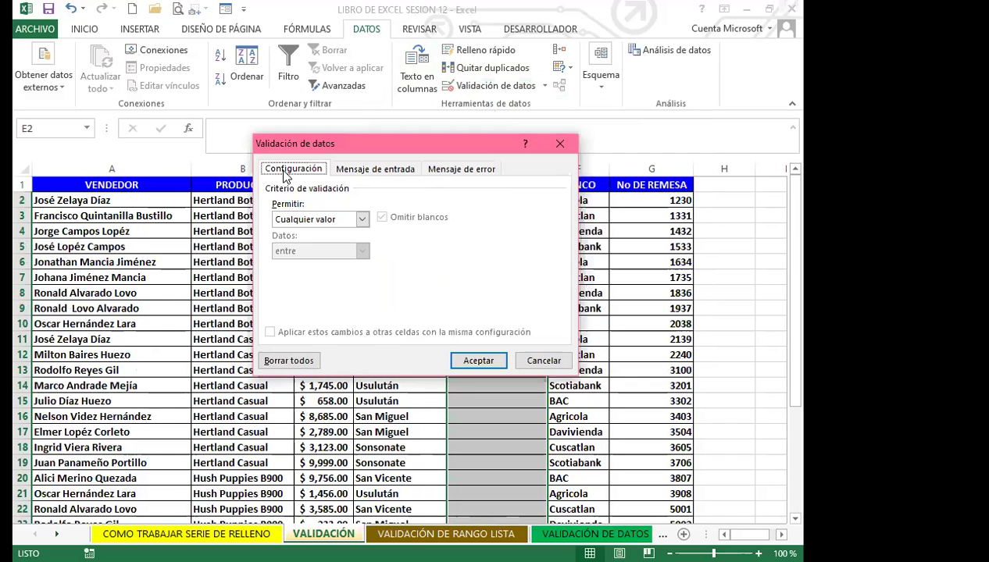
Examine the configuration, input message and error message options of the data validation settings
{"action": "left_click", "coordinate": [393, 170]}
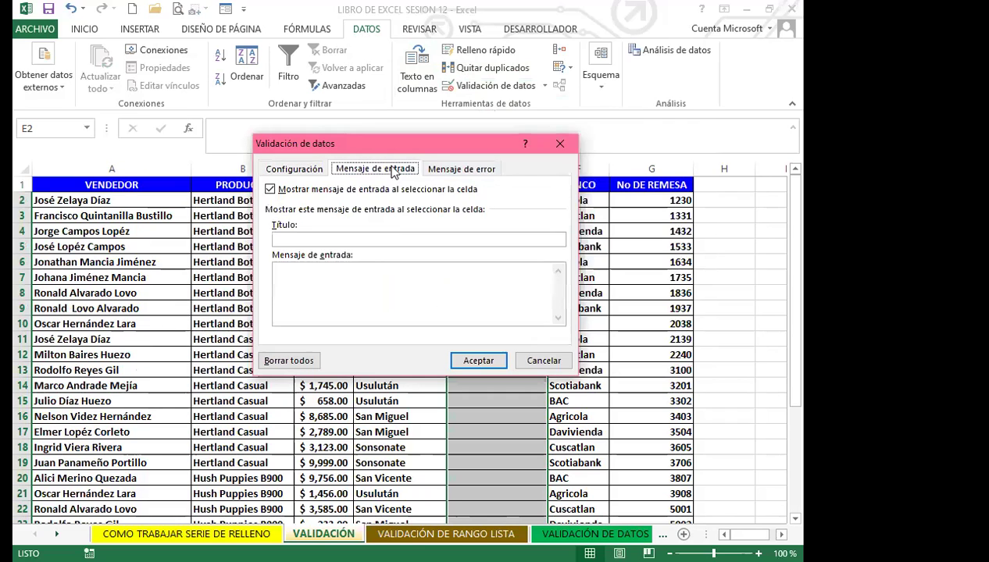
{"action": "left_click", "coordinate": [459, 169]}
{"action": "left_click", "coordinate": [303, 169]}
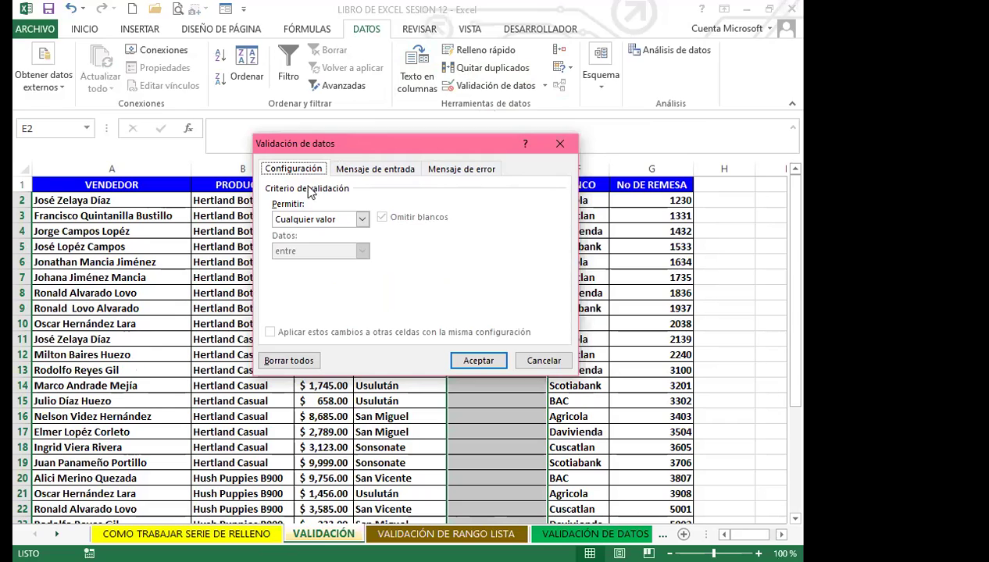
{"action": "left_click", "coordinate": [382, 172]}
{"action": "left_click", "coordinate": [438, 176]}
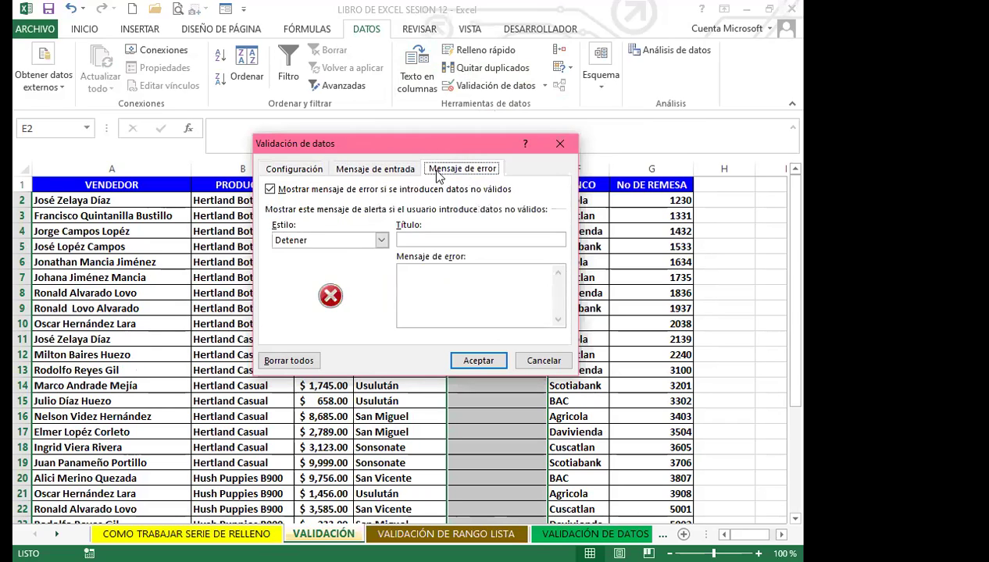
{"action": "left_click", "coordinate": [380, 169]}
{"action": "left_click", "coordinate": [309, 170]}
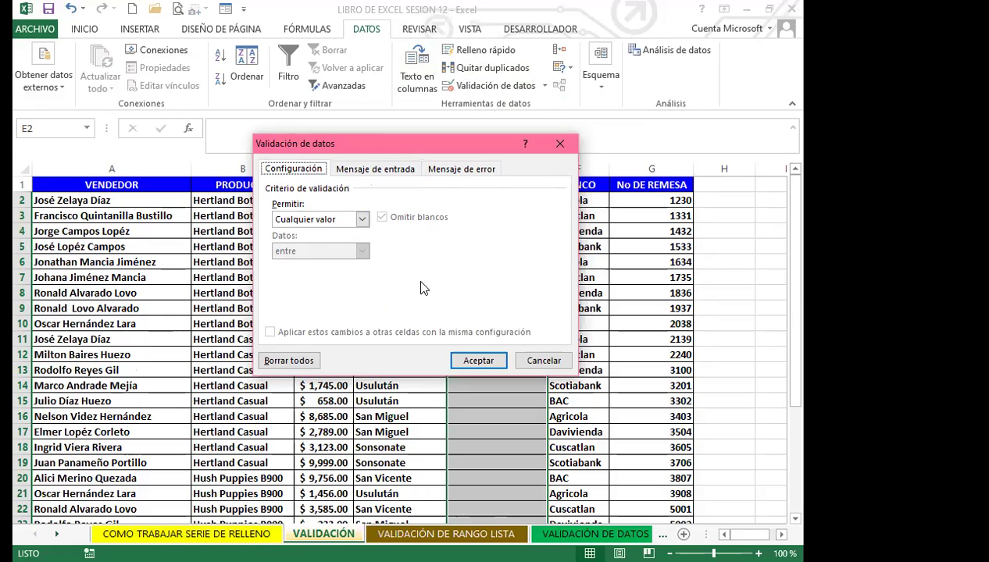
{"action": "left_click", "coordinate": [363, 221]}
{"action": "left_click", "coordinate": [302, 169]}
{"action": "left_click", "coordinate": [394, 172]}
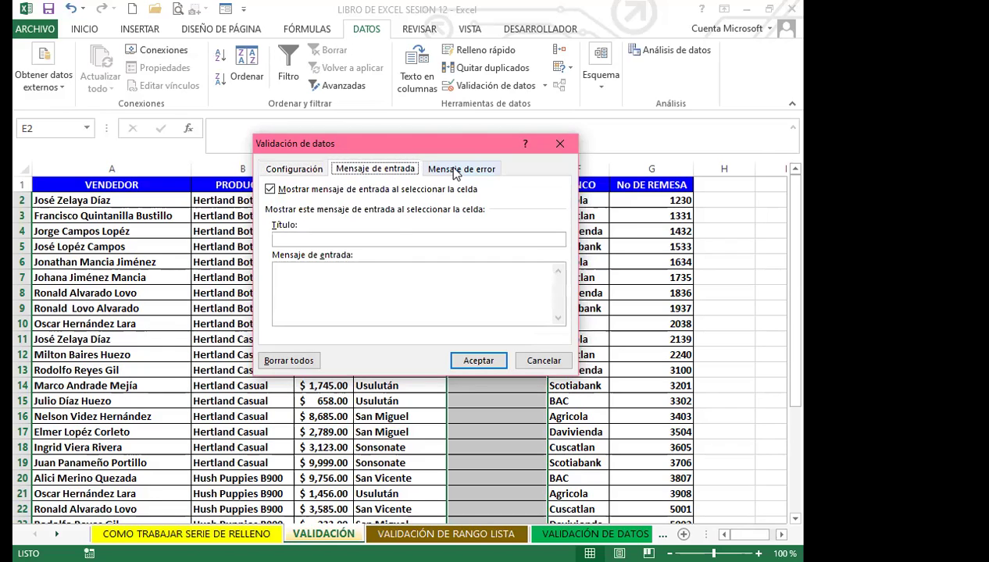
{"action": "left_click", "coordinate": [453, 171]}
{"action": "left_click", "coordinate": [298, 172]}
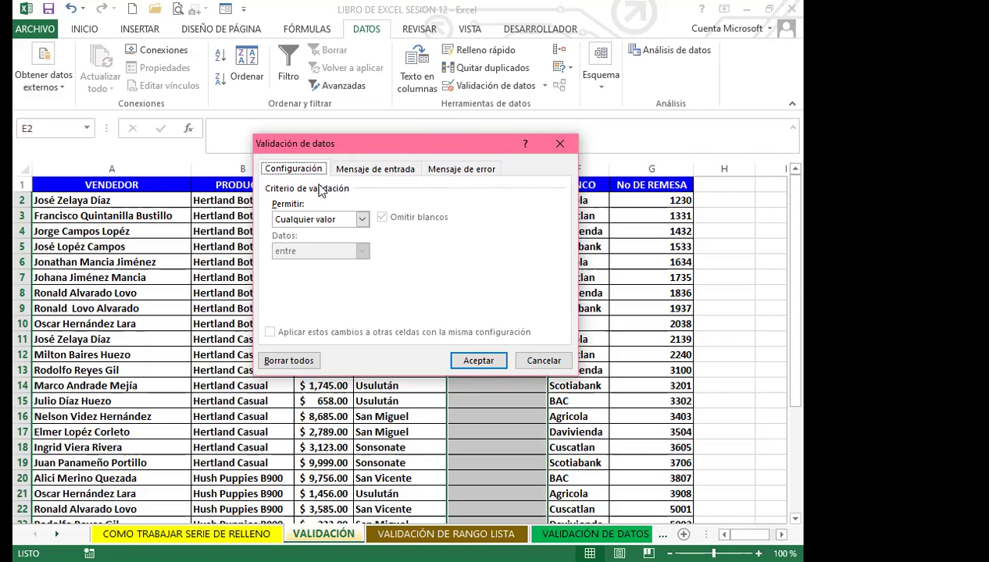
Set the validation criterion to allow Fecha values with the entre condition
{"action": "left_click", "coordinate": [361, 223]}
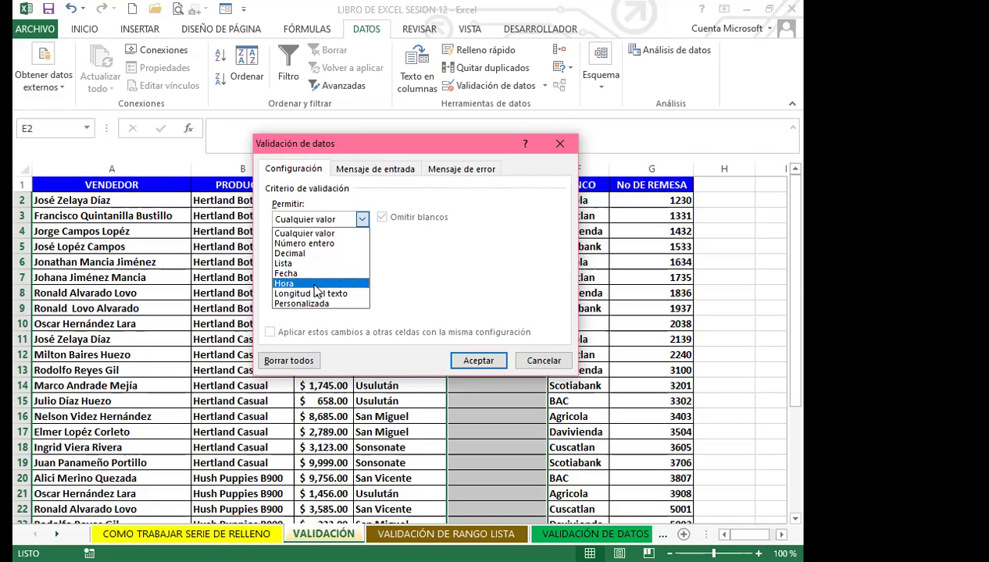
{"action": "left_click", "coordinate": [287, 273]}
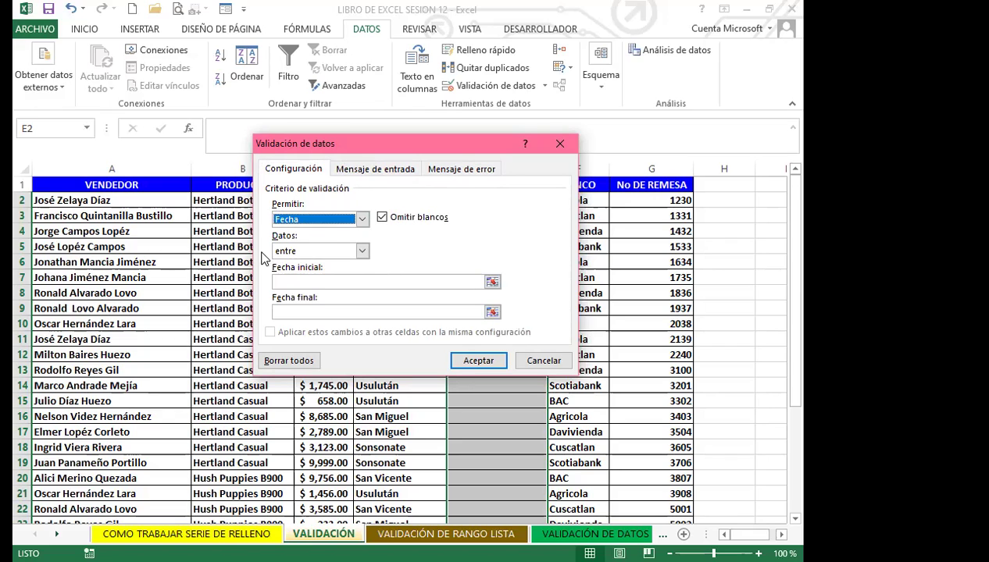
{"action": "left_click", "coordinate": [362, 251]}
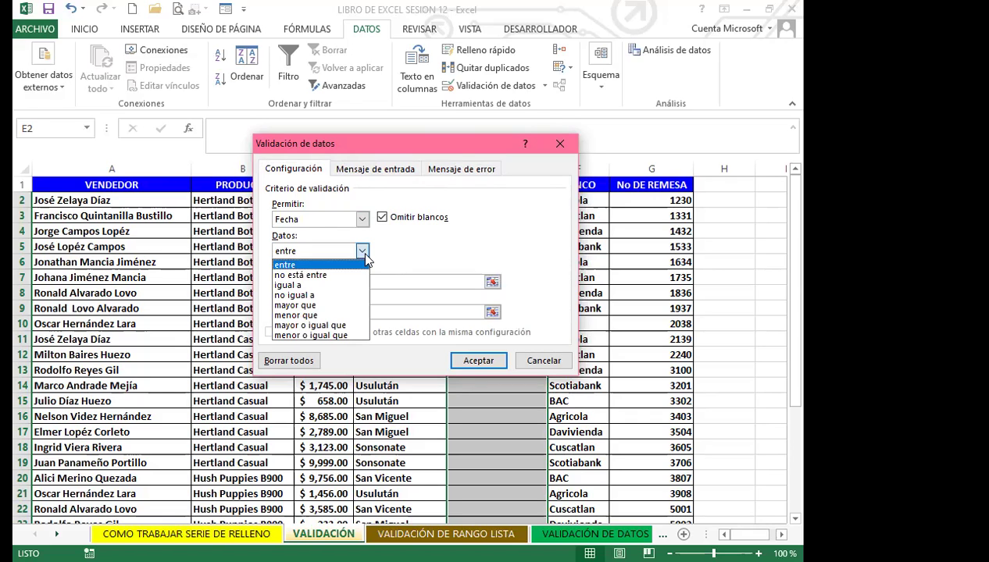
{"action": "left_click", "coordinate": [365, 261]}
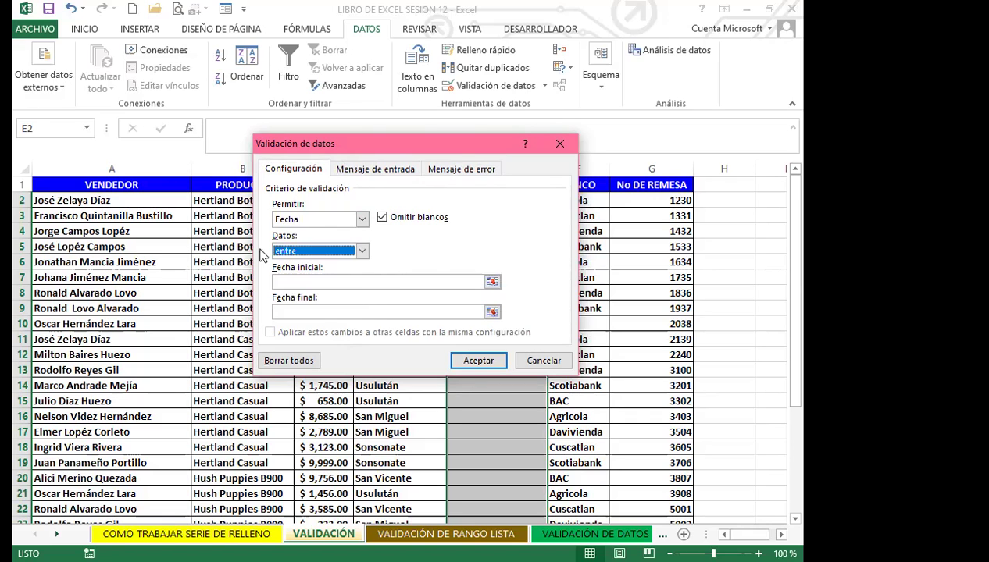
Set the start date to 1/9/2021 and the end date to 30/9/2021, and apply the validation rule
{"action": "left_click", "coordinate": [289, 279]}
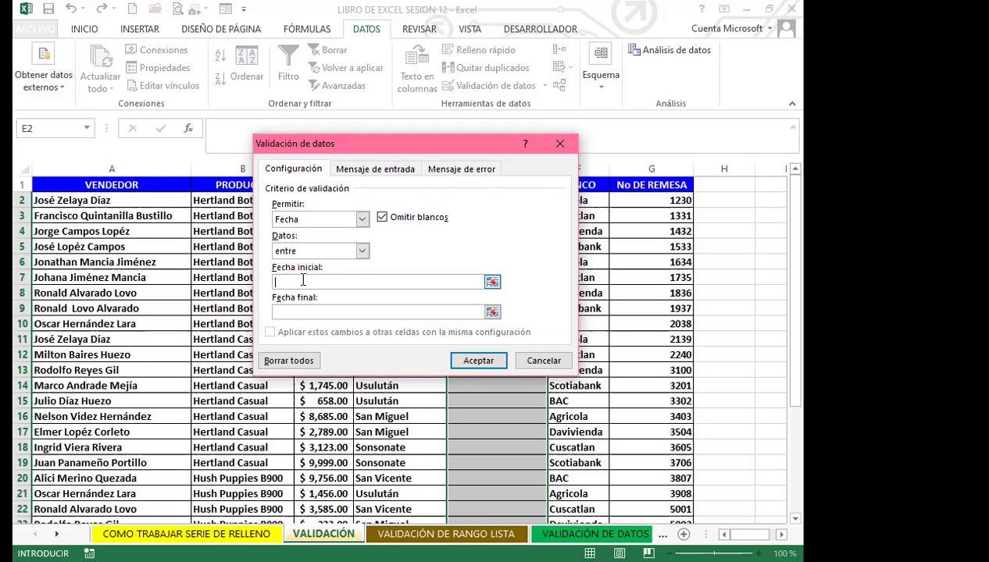
{"action": "type", "text": "1/"}
{"action": "type", "text": "9/"}
{"action": "type", "text": "2011"}
{"action": "key", "text": "BackSpace"}
{"action": "key", "text": "BackSpace"}
{"action": "type", "text": "21"}
{"action": "left_click", "coordinate": [290, 310]}
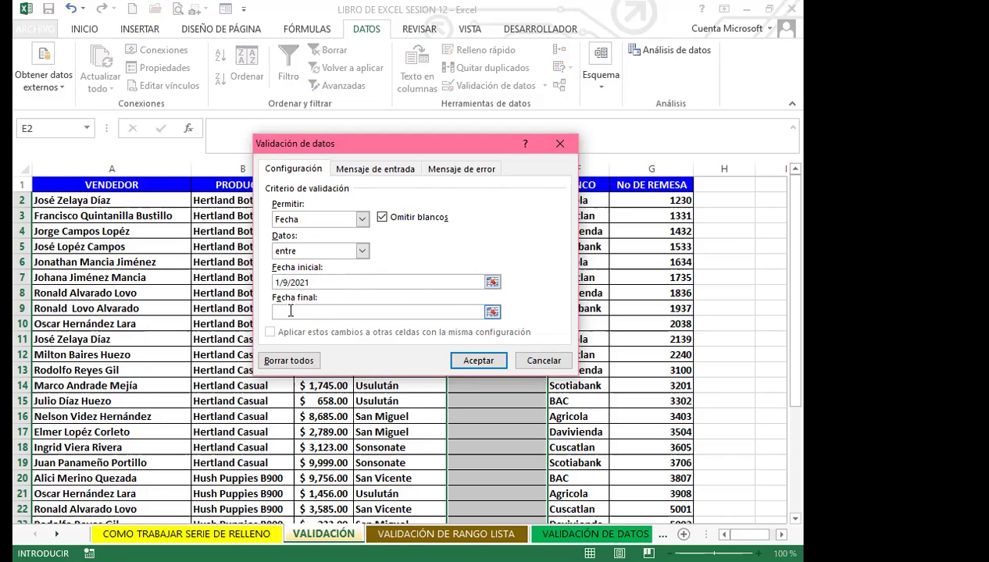
{"action": "type", "text": "30/9/2021"}
{"action": "left_click", "coordinate": [479, 363]}
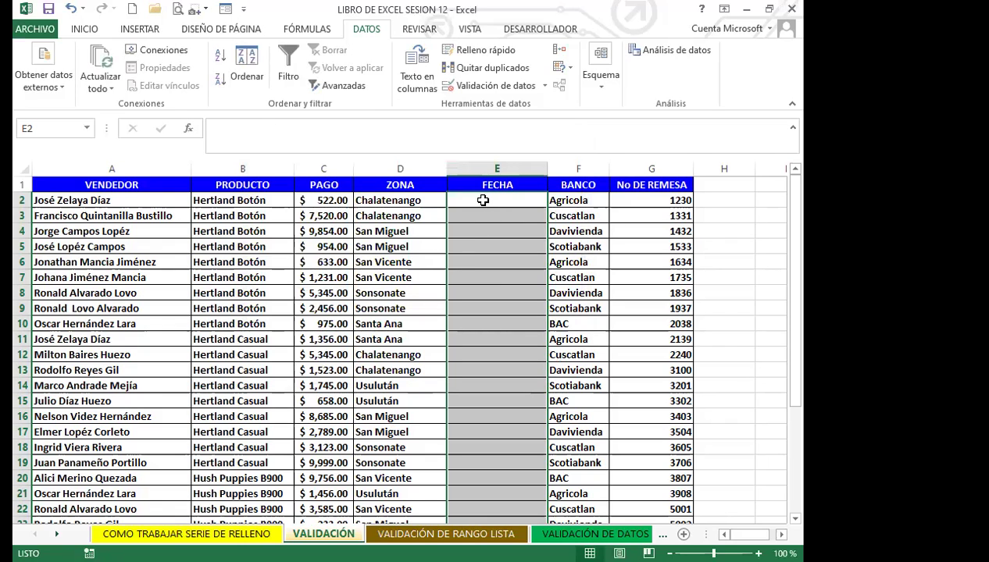
Test the date rule by trying to enter 2/10/2021 and 3/10/2021 in cell E2
{"action": "left_click", "coordinate": [480, 199]}
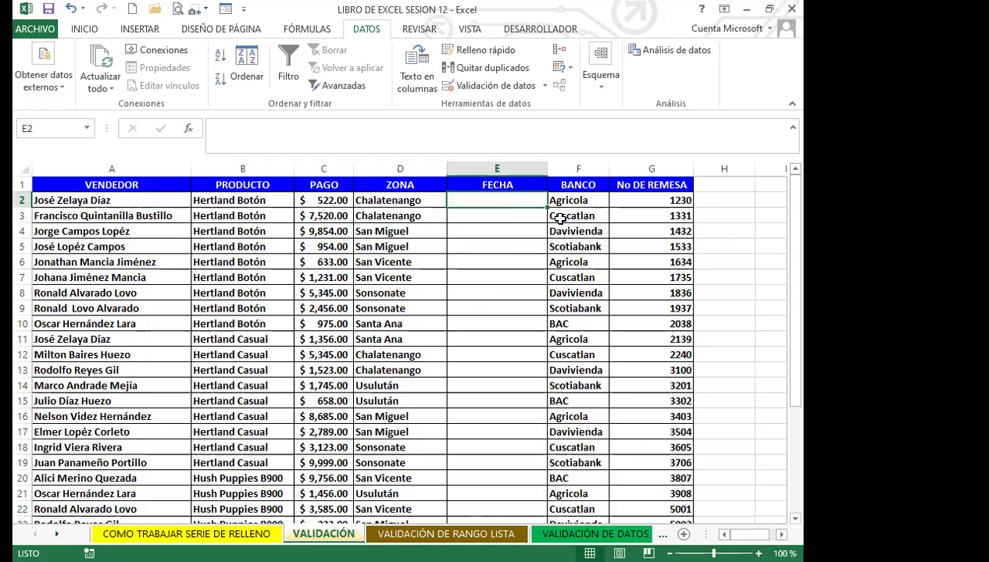
{"action": "type", "text": "2/10/2021"}
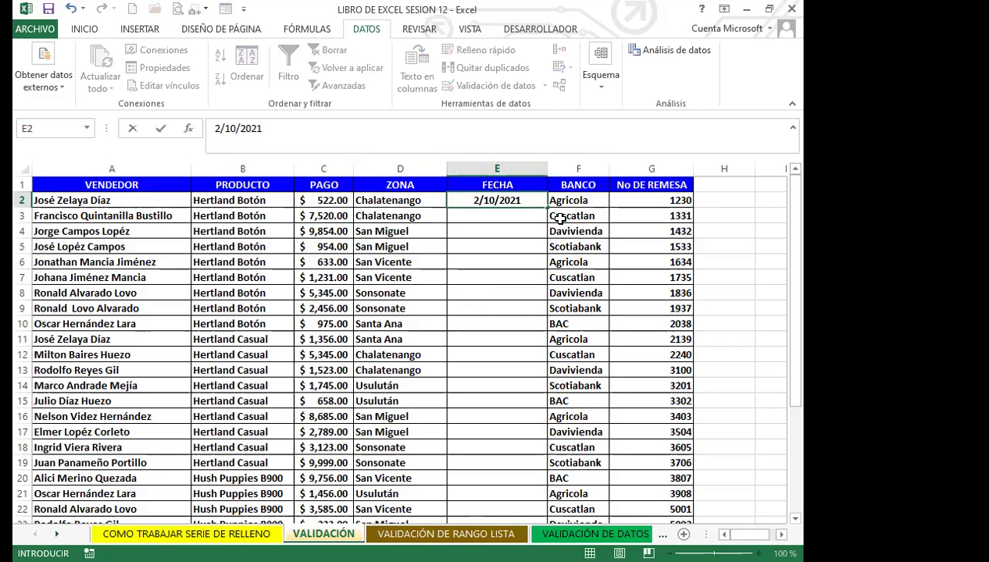
{"action": "key", "text": "Return"}
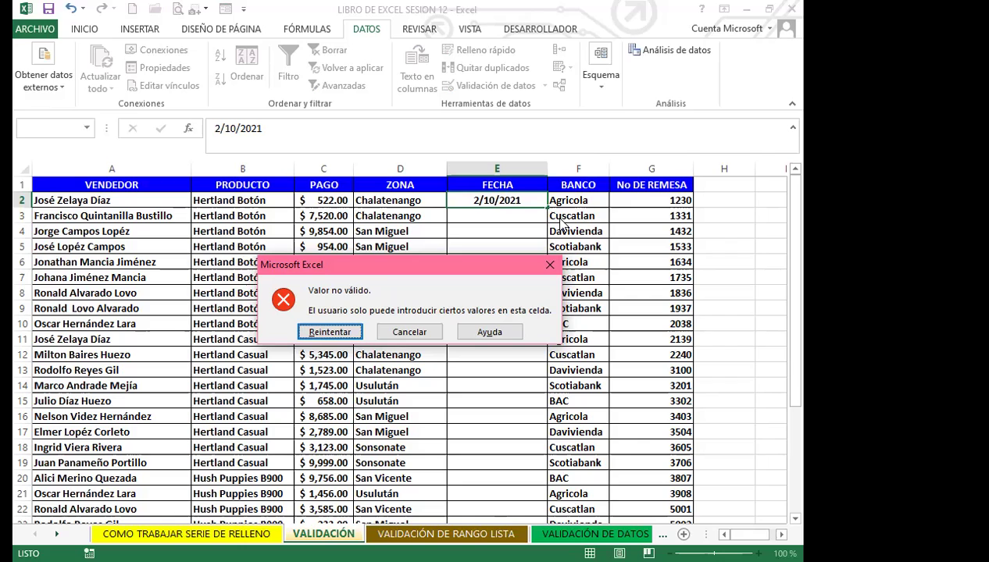
{"action": "left_click", "coordinate": [330, 332]}
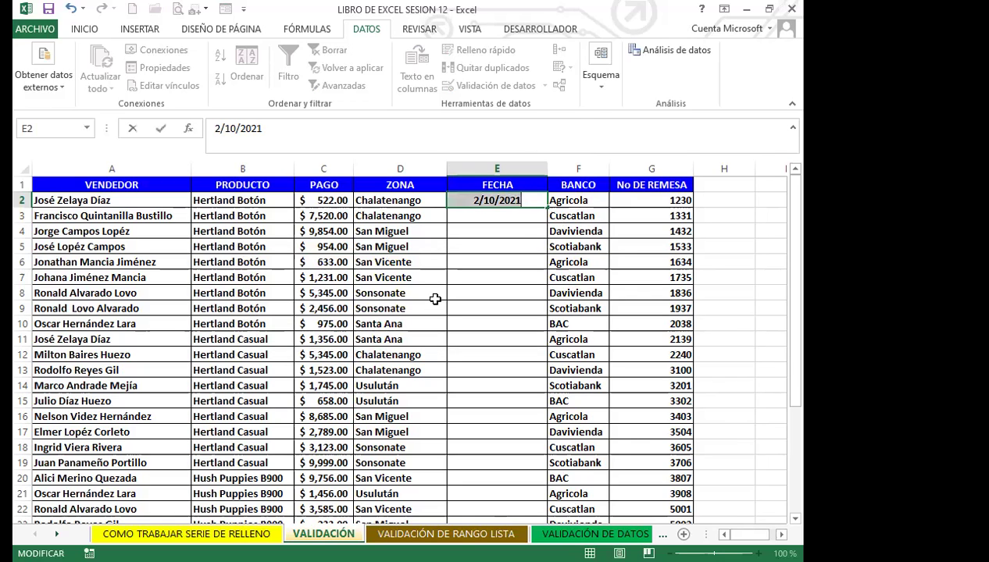
{"action": "type", "text": "3/"}
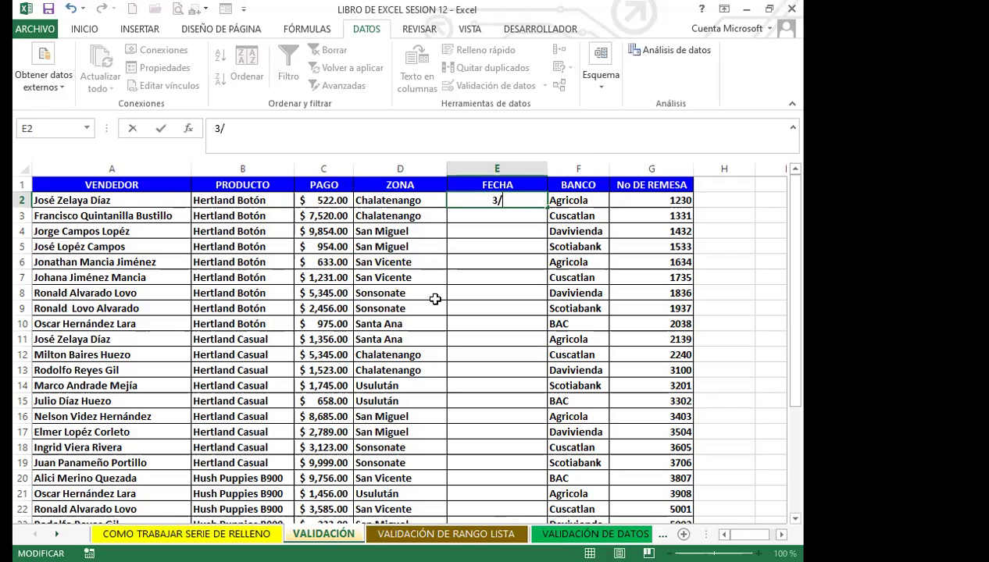
{"action": "type", "text": "10/2021"}
{"action": "key", "text": "Return"}
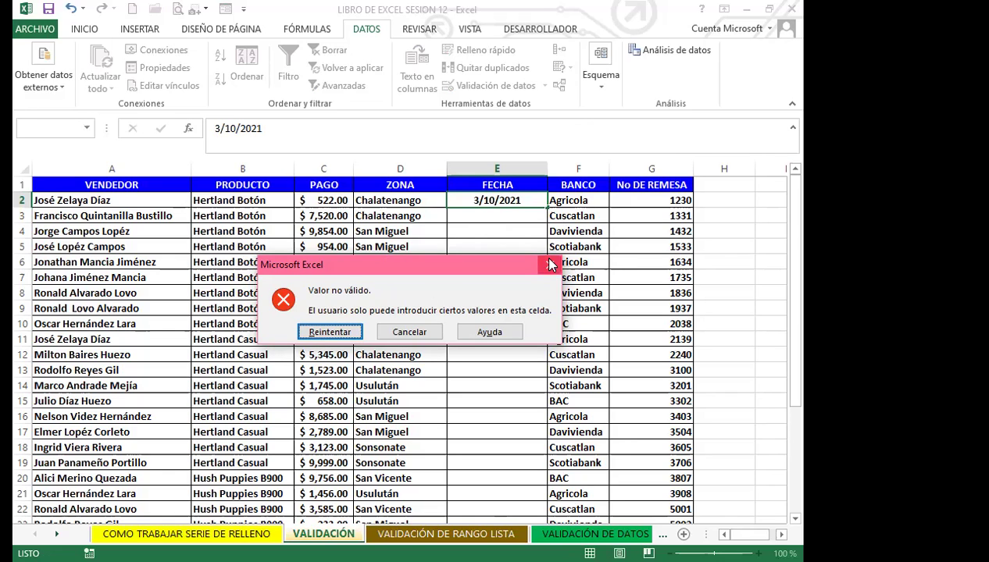
{"action": "key", "text": "Escape"}
Give the FECHA cells a validation input message titled "Fecha de remesas" reading "Introduzca fechas del mes de septiembre 2021"
{"action": "left_click_drag", "start_coordinate": [491, 198], "coordinate": [496, 450]}
{"action": "scroll", "coordinate": [497, 269], "scroll_direction": "up", "scroll_amount": 4}
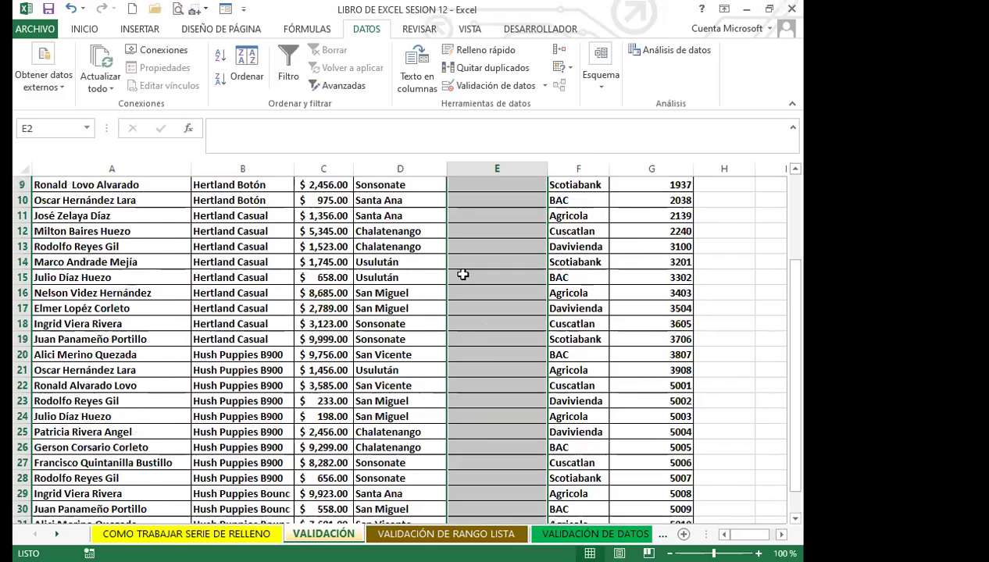
{"action": "left_click", "coordinate": [545, 85]}
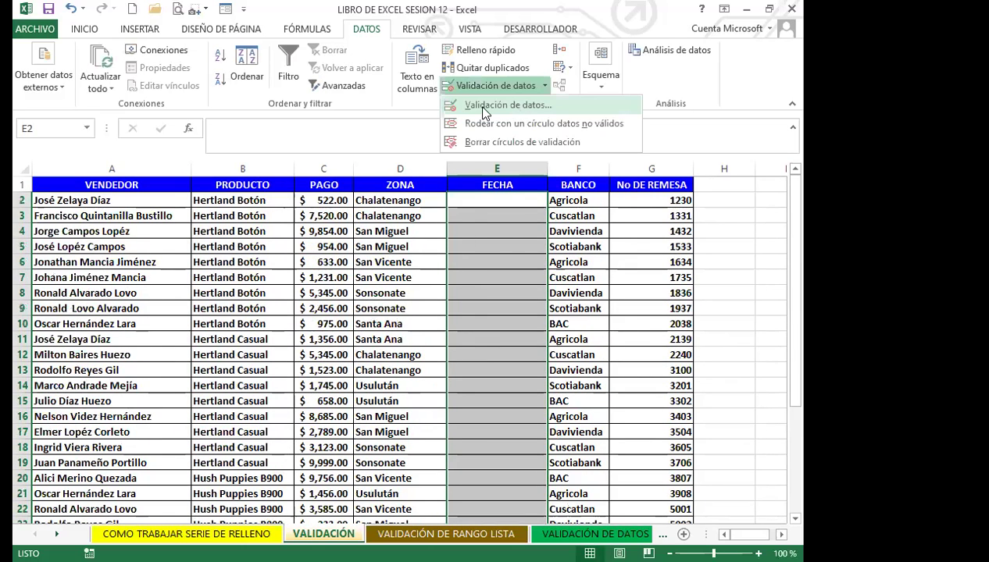
{"action": "left_click", "coordinate": [483, 107]}
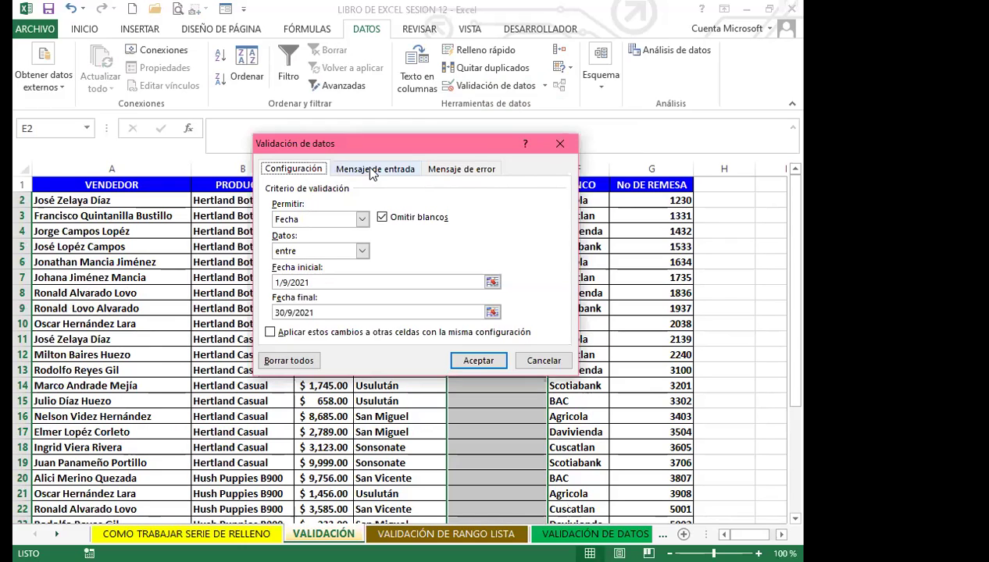
{"action": "left_click", "coordinate": [370, 169]}
{"action": "left_click", "coordinate": [298, 238]}
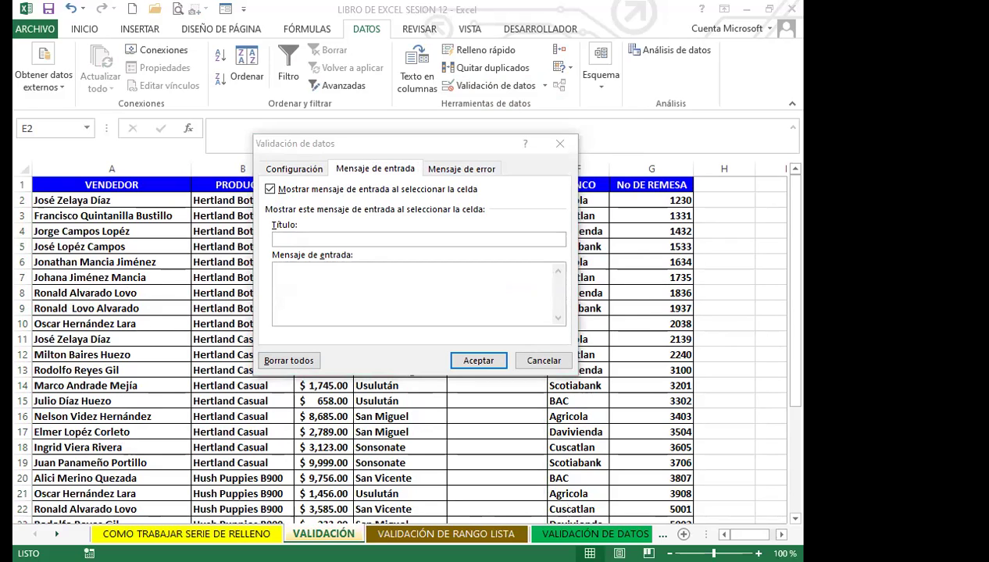
{"action": "left_click", "coordinate": [286, 239]}
{"action": "type", "text": "Fecha de remesas"}
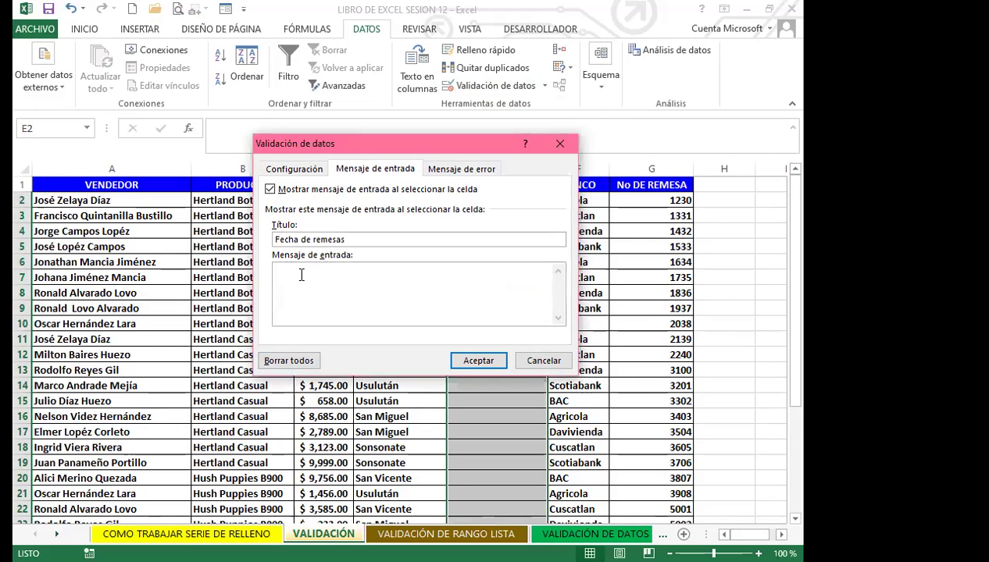
{"action": "left_click", "coordinate": [298, 280]}
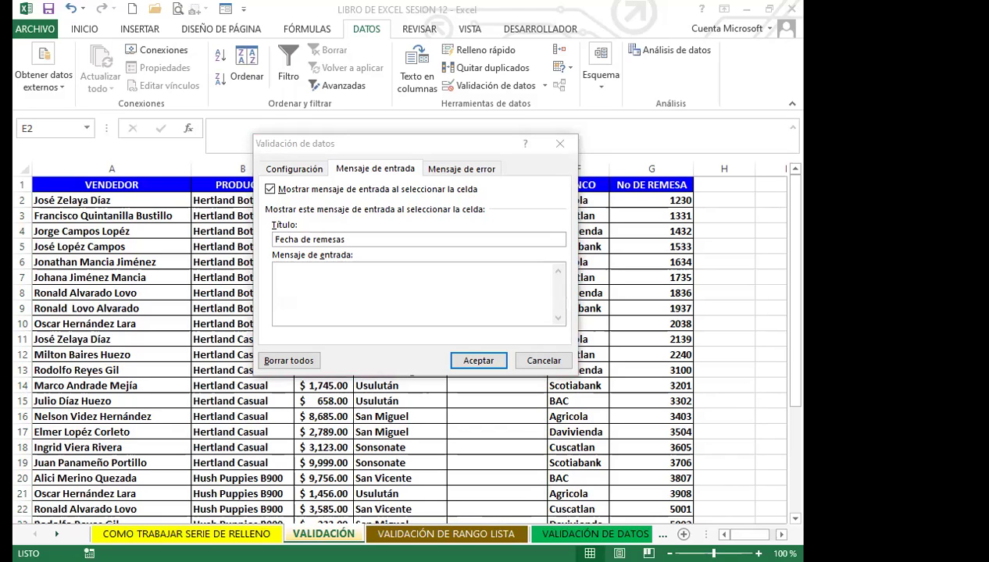
{"action": "left_click", "coordinate": [296, 294]}
{"action": "type", "text": "Introduzca fechas del mes de septiembre 2021"}
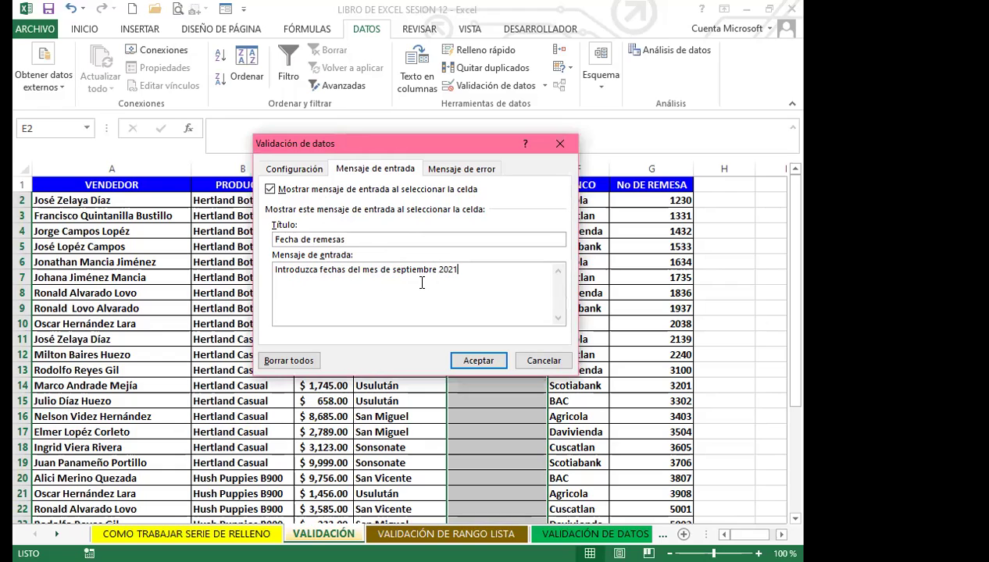
Set the title of the validation error alert to "FECHA NO VALIDA", keeping the Detener style
{"action": "left_click", "coordinate": [465, 169]}
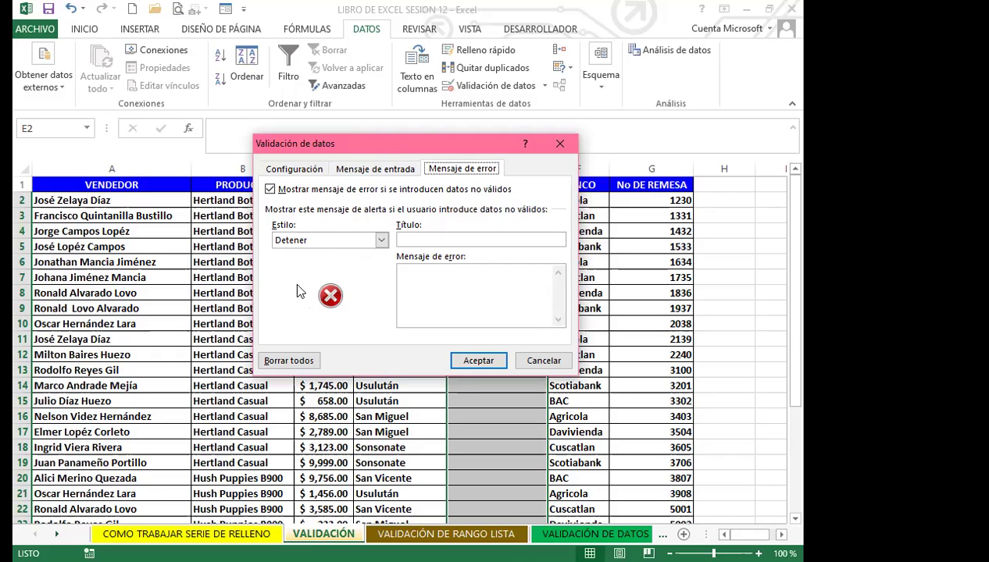
{"action": "left_click", "coordinate": [418, 236]}
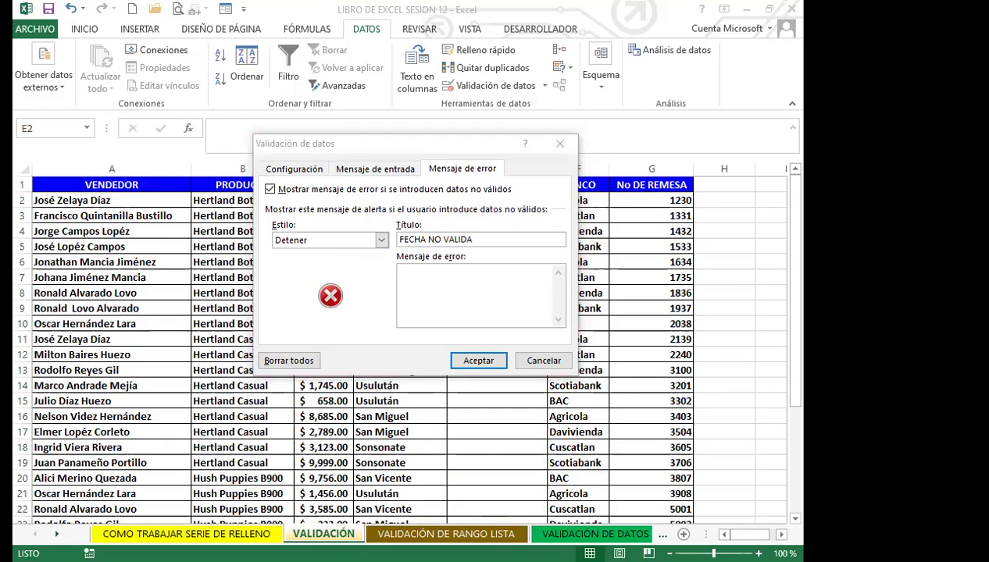
Apply error message "LA FECHA INGRESADA NO CORRESPONDE A FECHAS DEL MES DE SEPTIEMBRE 2021. DAR CLIC EN EL BOTÓN ACEPTAR Y DIGITE UNA FECHA VALIDA"
{"action": "left_click", "coordinate": [440, 309]}
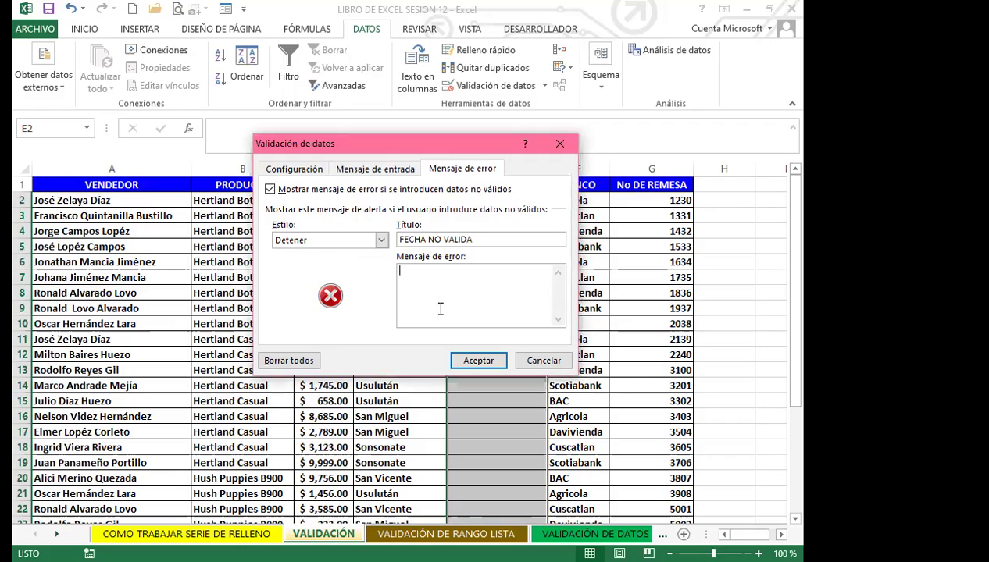
{"action": "type", "text": "LA FECHA INGRESADA NO CORRESPONDE A FECHAS DEL MES DE SEPTIEMBRE 2021. DAR CLIC EN EL BOTÓN ACEPTAR Y DIGITE UNA FECHA VALIDA"}
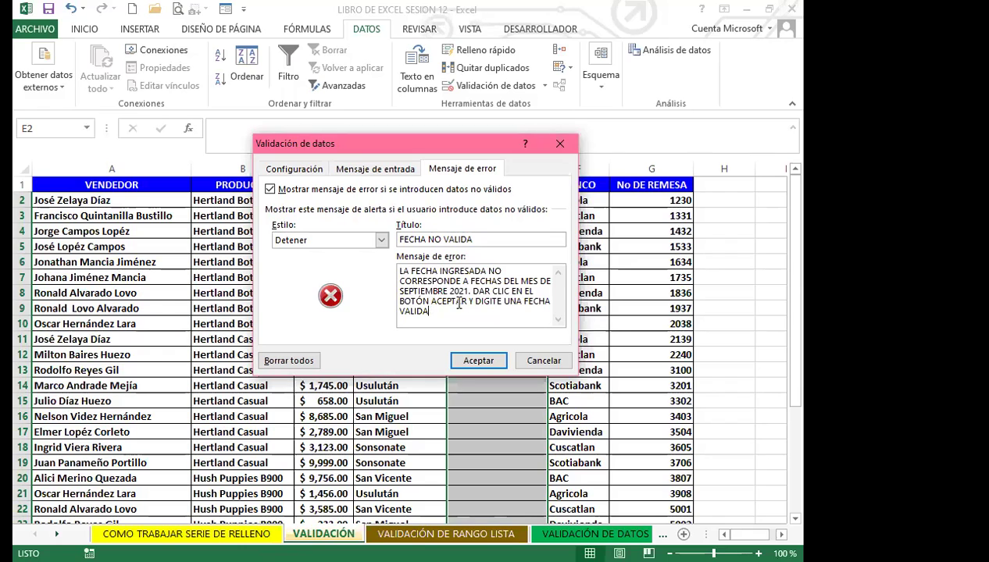
{"action": "left_click", "coordinate": [480, 364]}
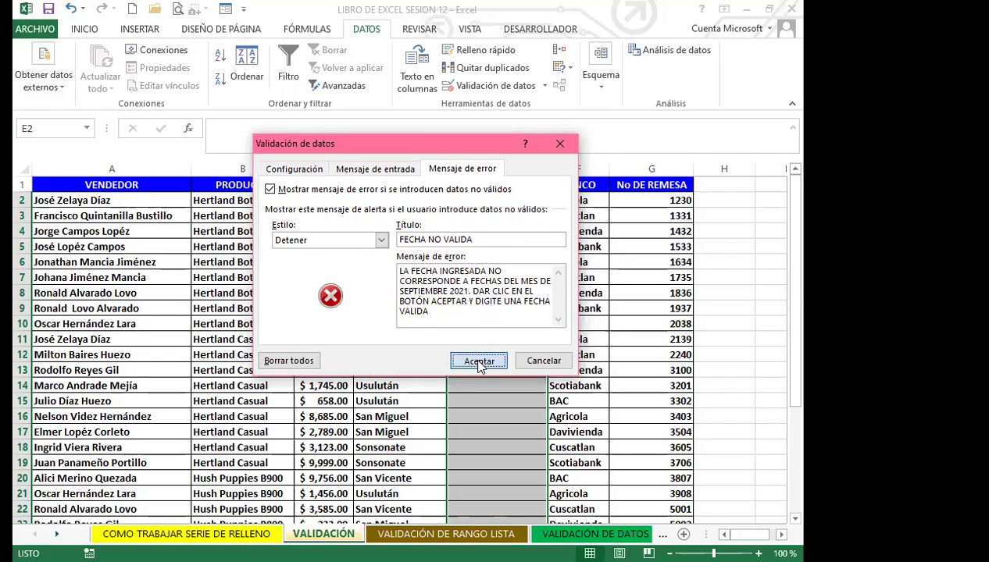
Test the custom validation messages by trying to enter 1/10/2021 in cell E2 and choosing to retry
{"action": "left_click", "coordinate": [273, 308]}
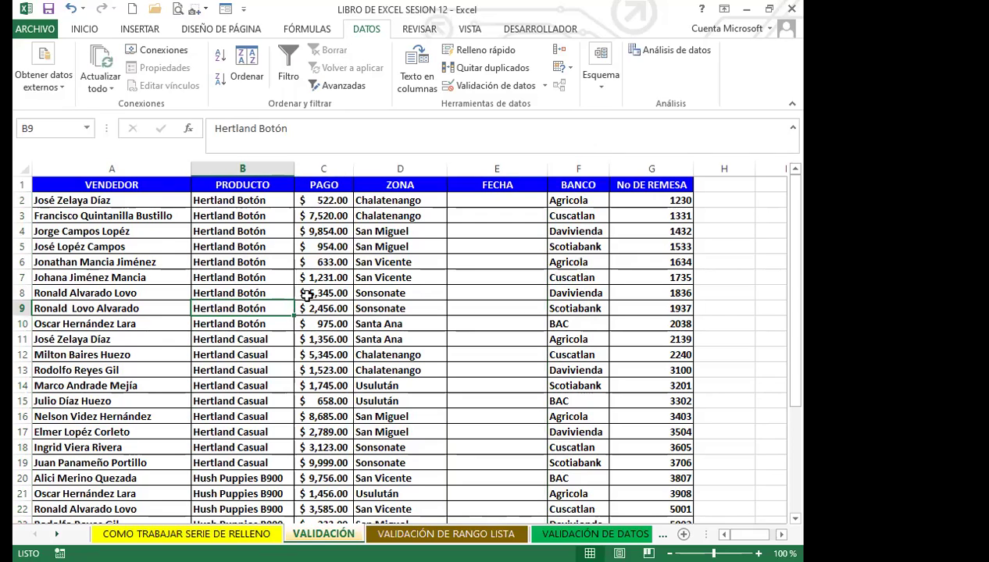
{"action": "left_click", "coordinate": [484, 201]}
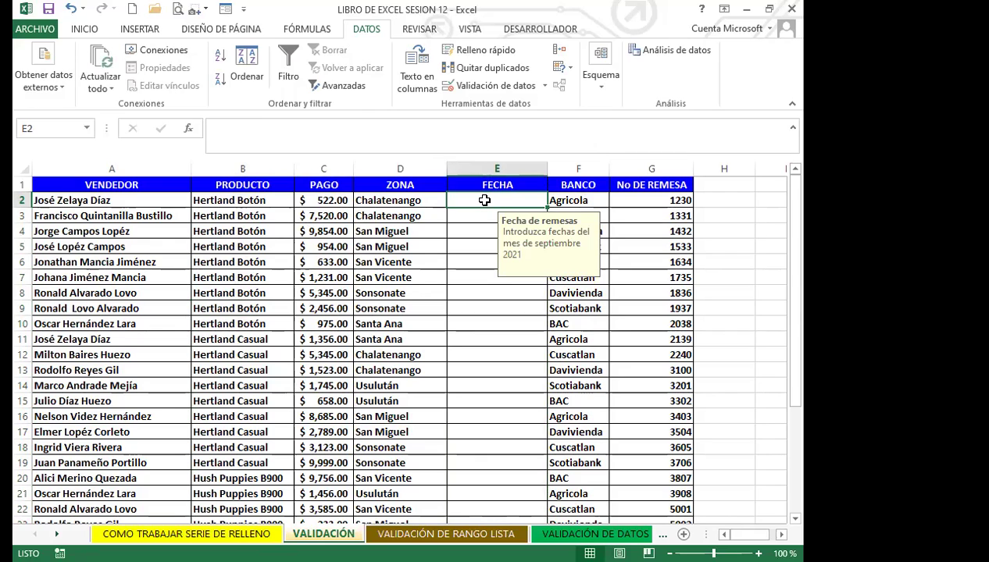
{"action": "type", "text": "1/10"}
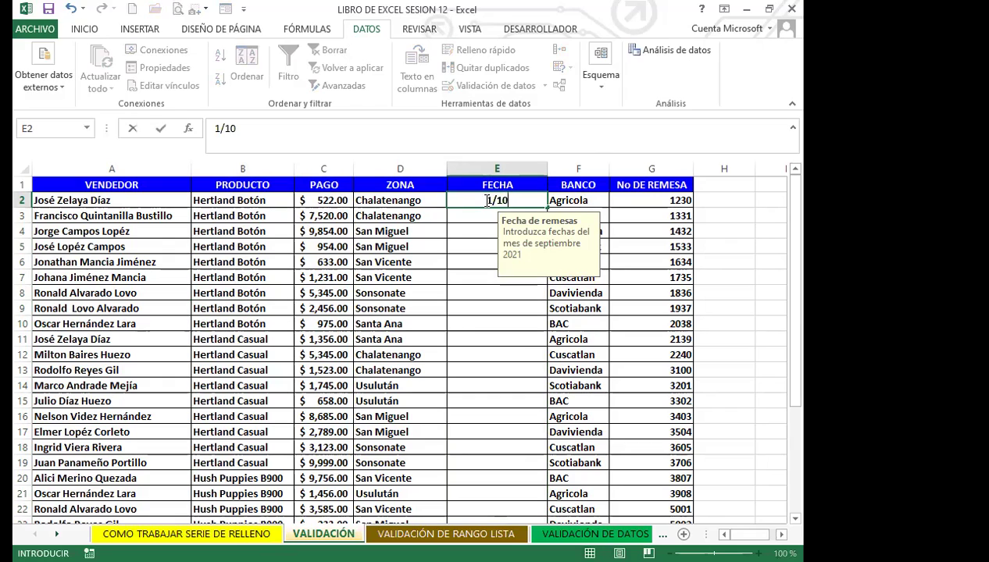
{"action": "type", "text": "/2021"}
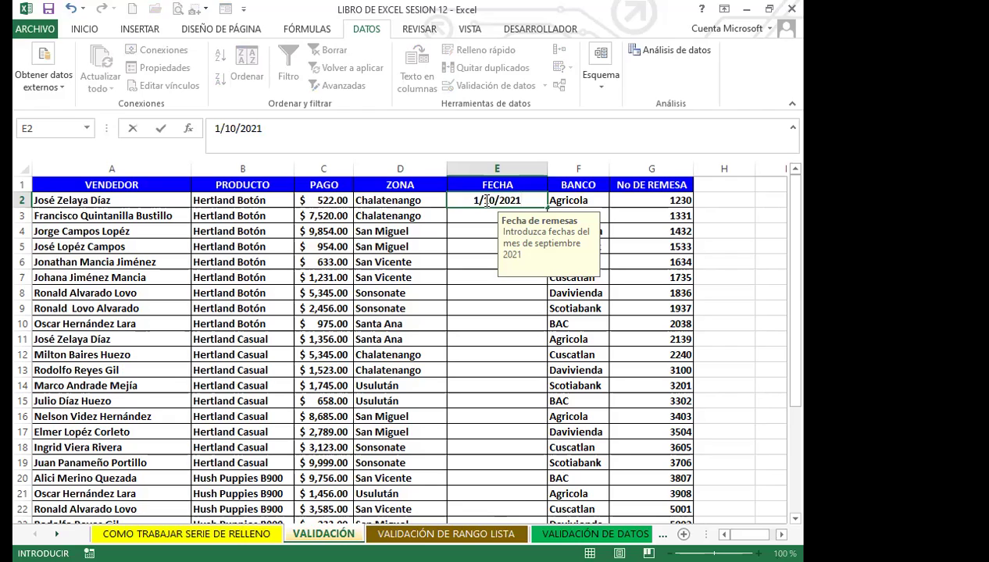
{"action": "key", "text": "ctrl+Return"}
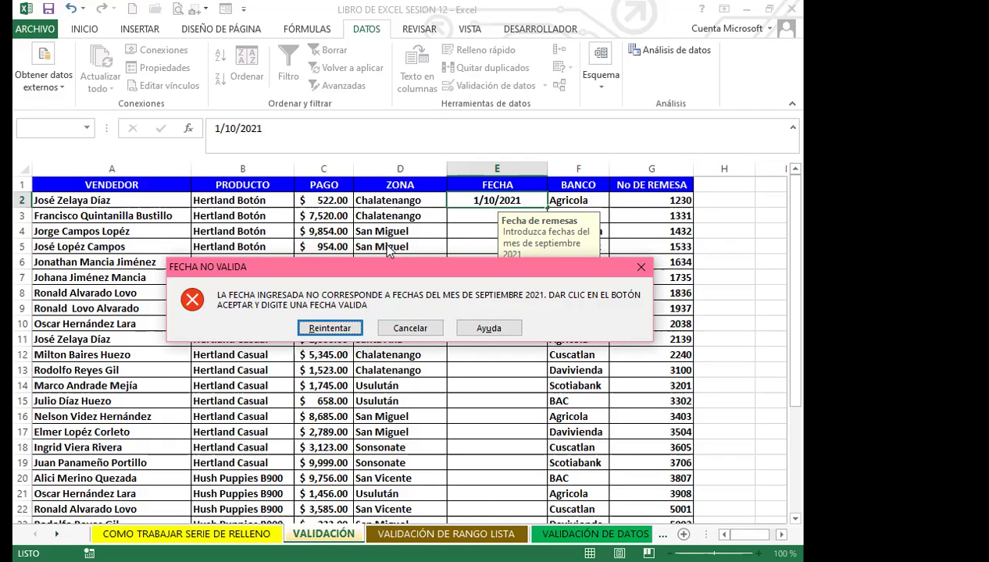
{"action": "left_click", "coordinate": [358, 326]}
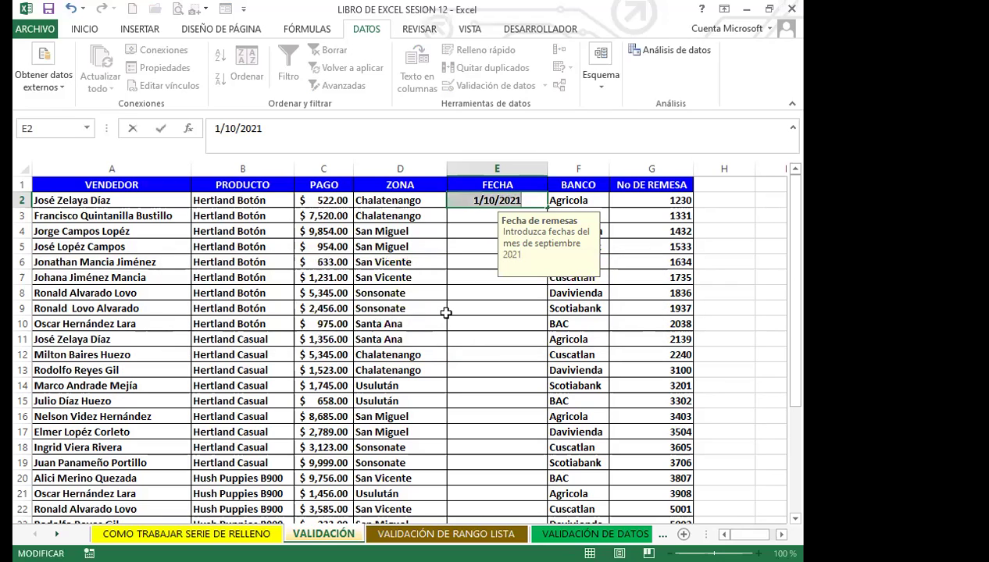
Try to enter 1/9//2021 in cell E2 and discard the entry
{"action": "type", "text": "1/"}
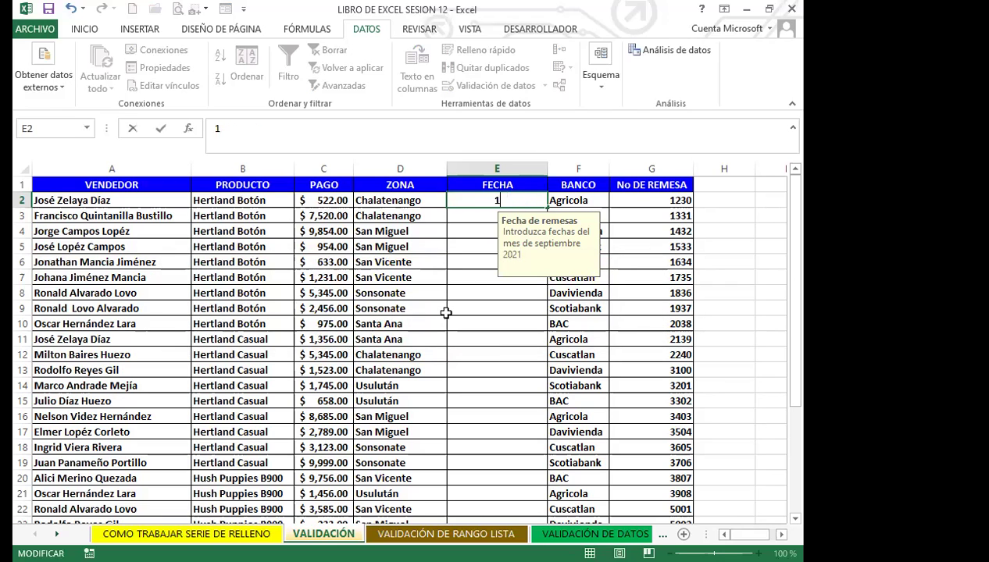
{"action": "type", "text": "9//2021"}
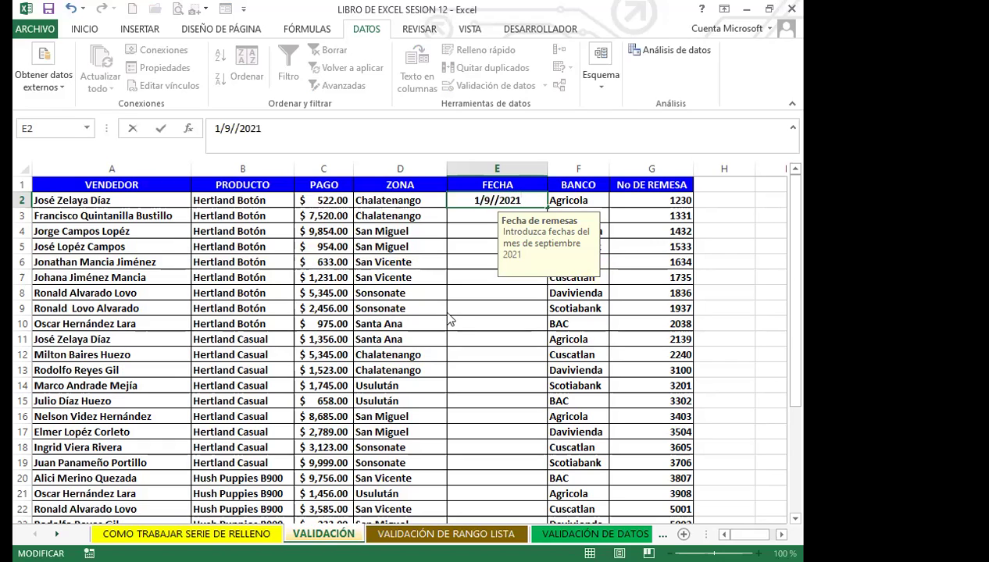
{"action": "key", "text": "Return"}
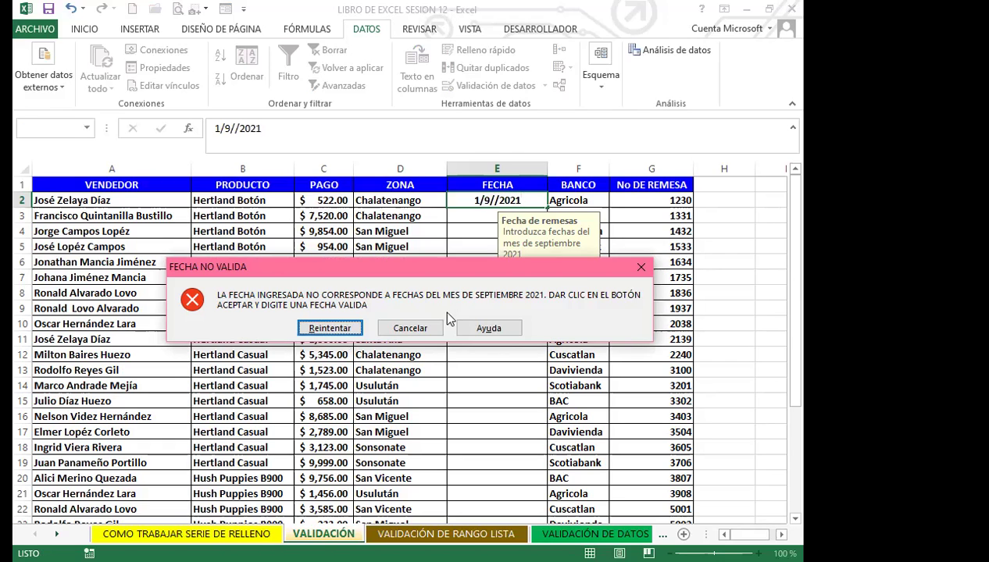
{"action": "left_click", "coordinate": [642, 269]}
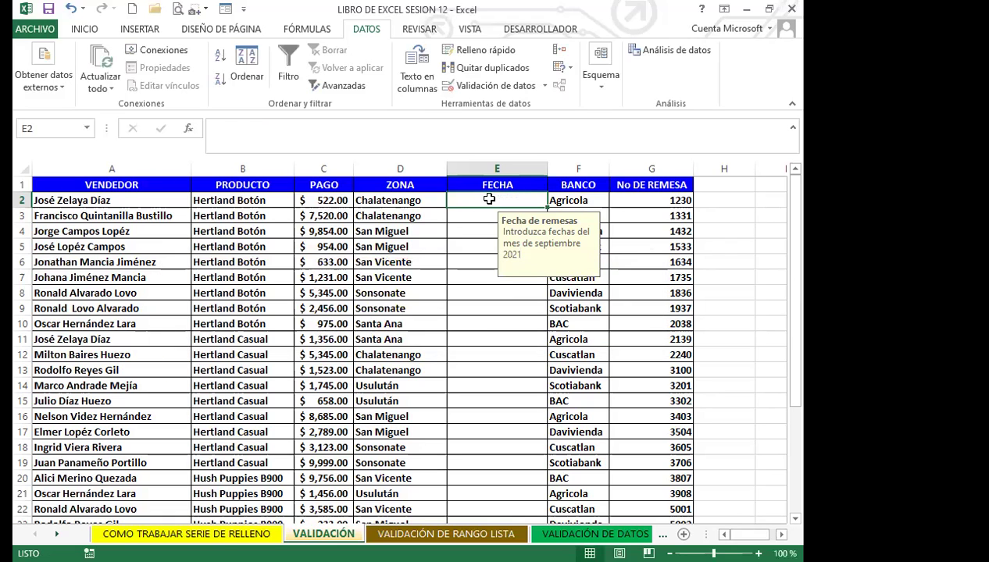
Review the date criterion in the data validation settings of cell E2 and close them without changes
{"action": "left_click", "coordinate": [545, 85]}
{"action": "left_click", "coordinate": [508, 105]}
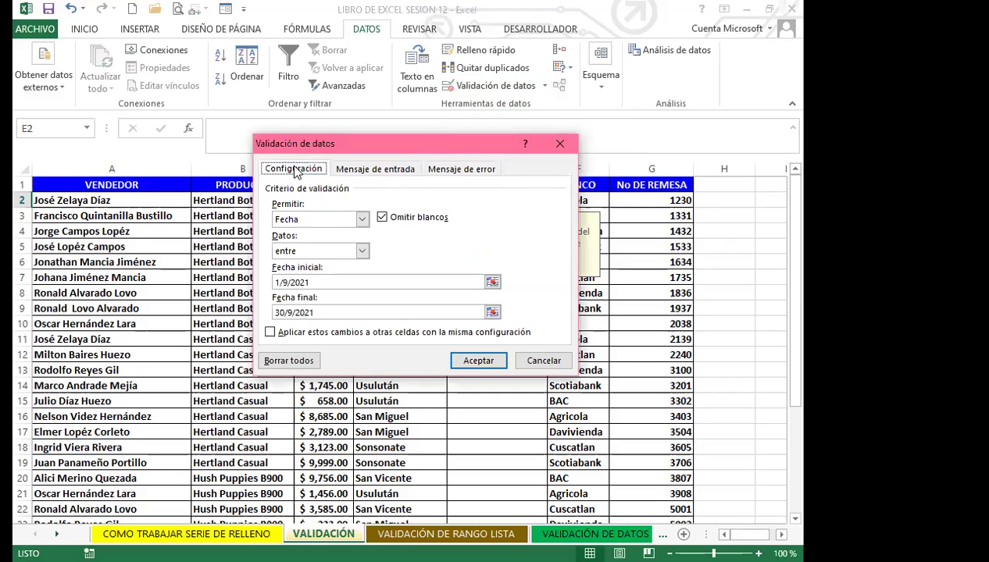
{"action": "left_click", "coordinate": [561, 145]}
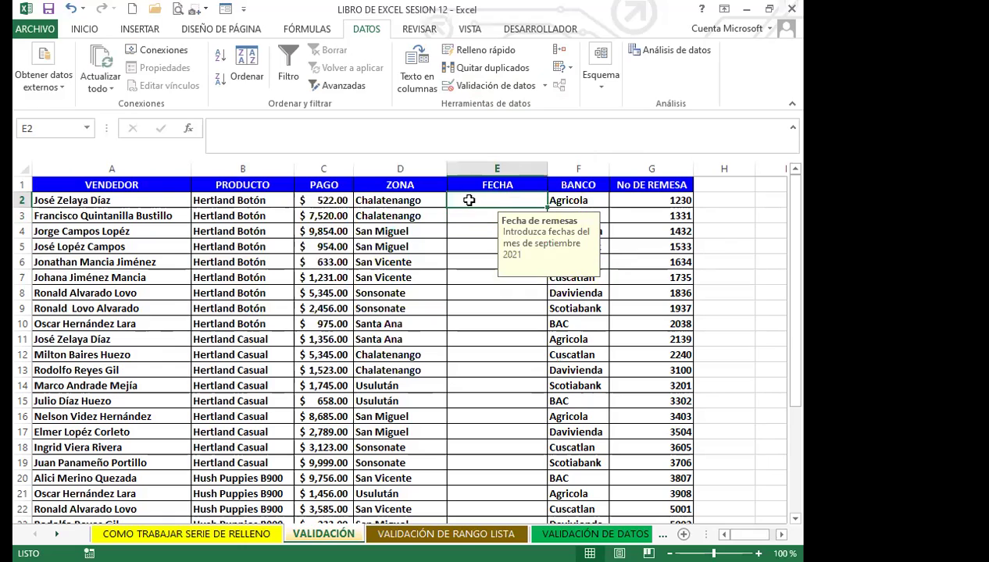
Enter the date 1/9/2021 in cell E2 and 5/9/2021 in cell E3
{"action": "type", "text": "1/9/"}
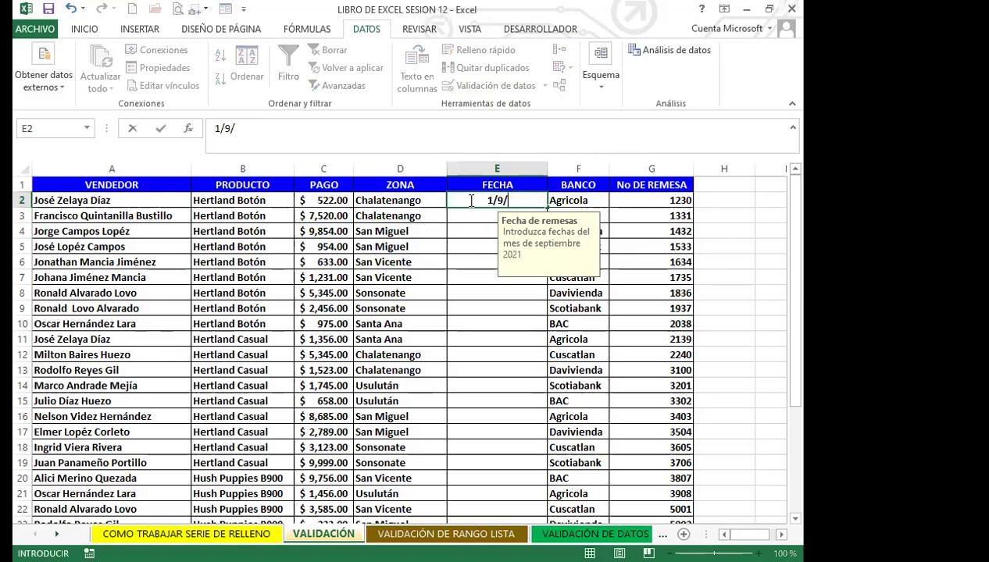
{"action": "type", "text": "2021"}
{"action": "key", "text": "Return"}
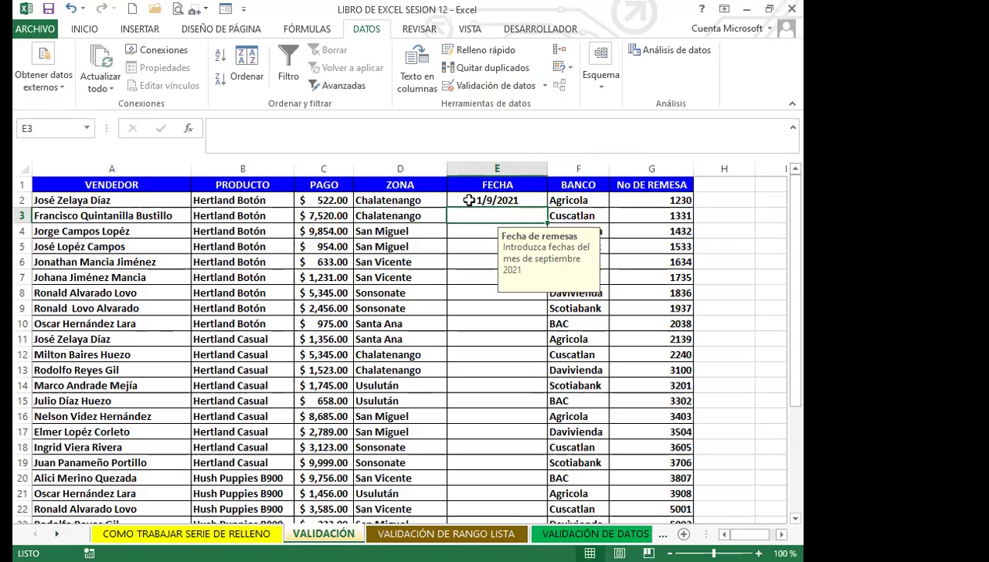
{"action": "type", "text": "5/9/2021"}
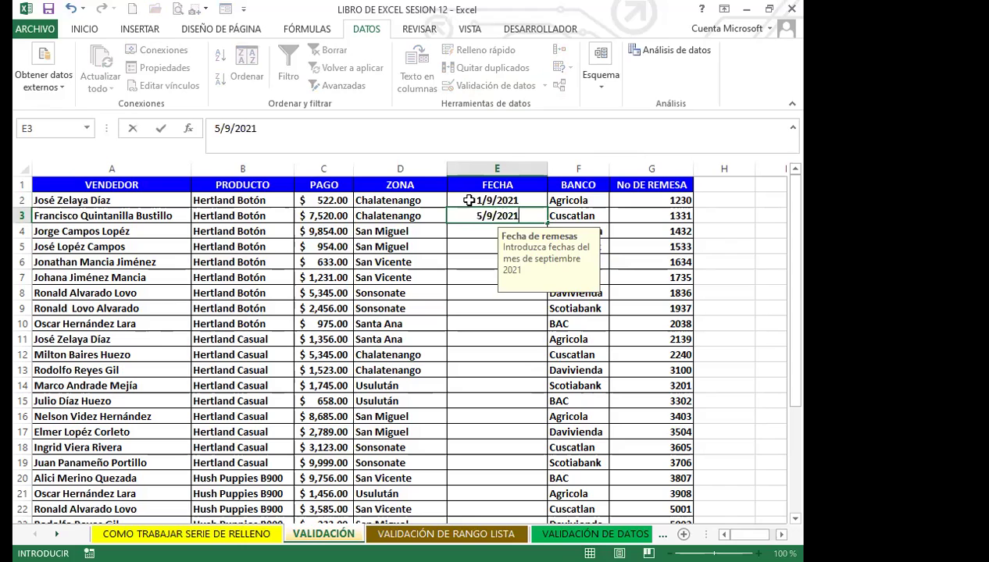
{"action": "key", "text": "Return"}
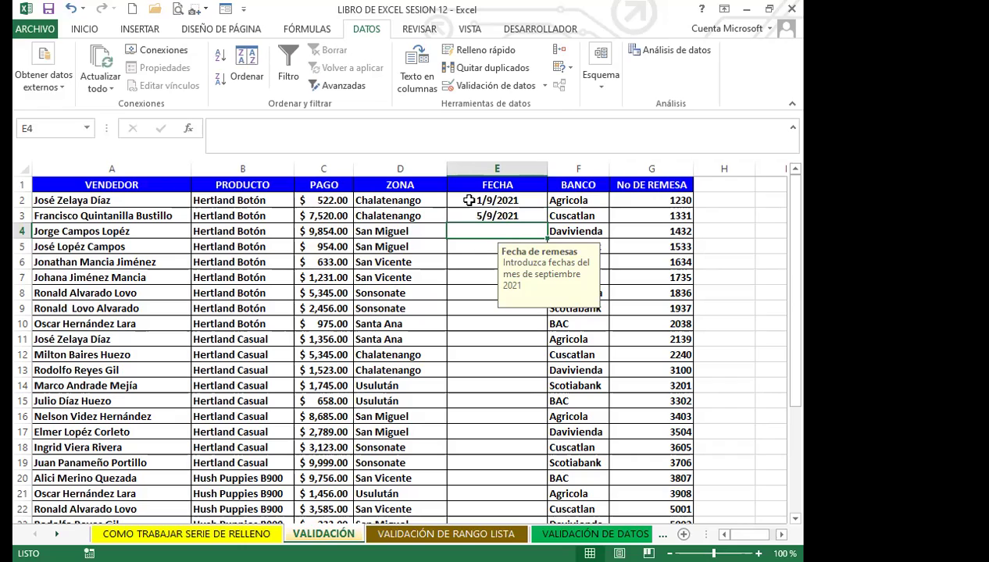
Test the date rule by trying to enter 2/11/2022 in cell E4 and discard the entry
{"action": "type", "text": "2/"}
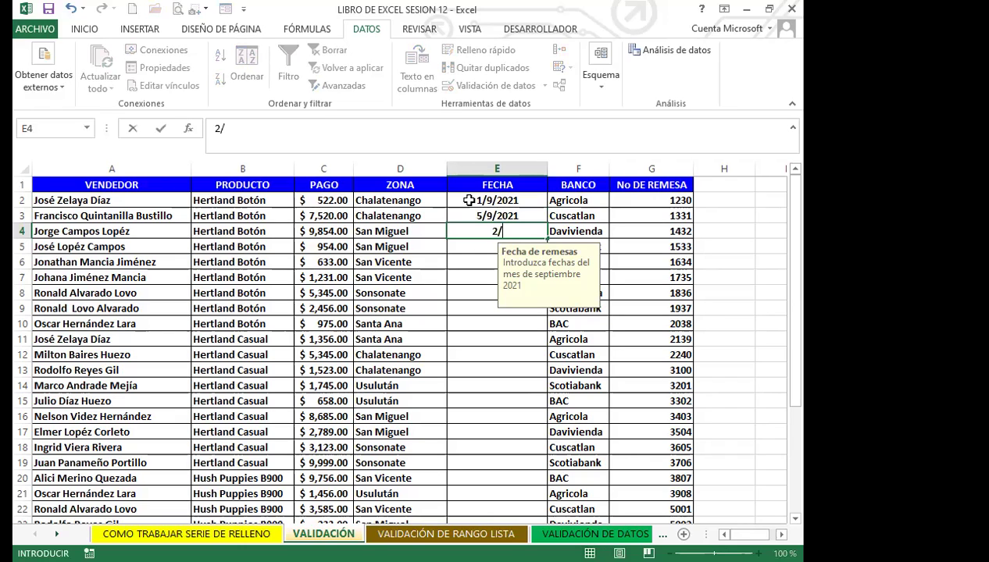
{"action": "type", "text": "11/2022"}
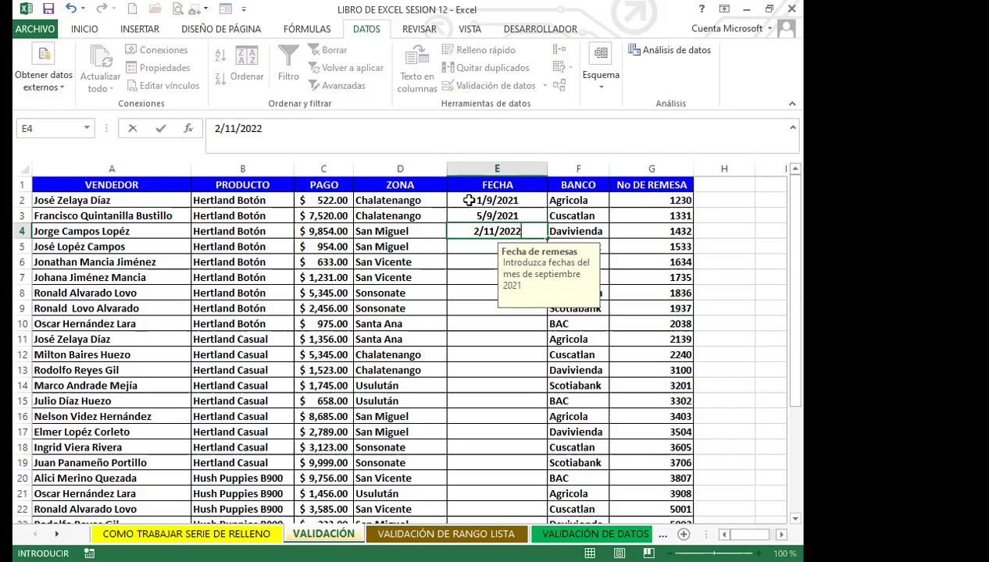
{"action": "key", "text": "Return"}
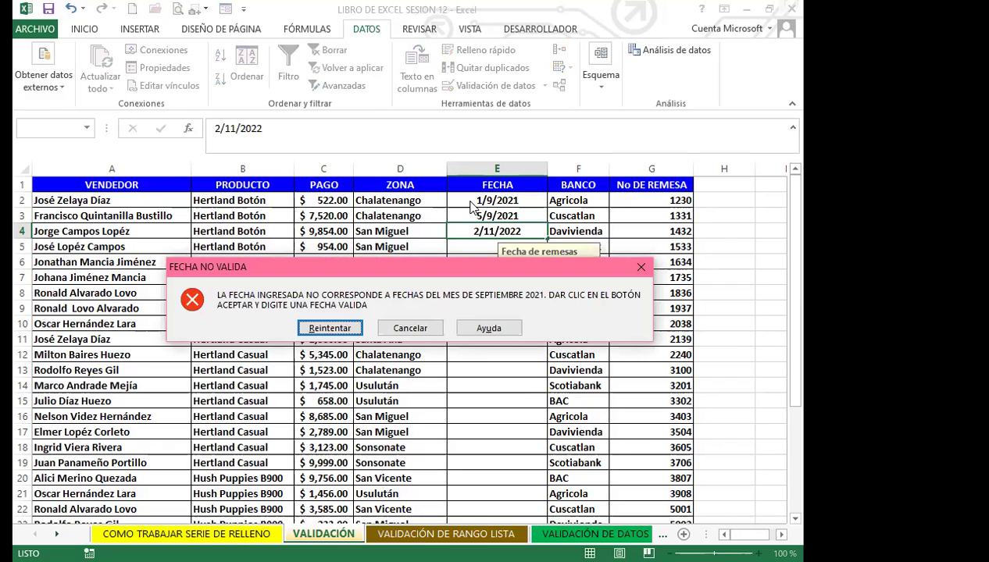
{"action": "left_click", "coordinate": [640, 269]}
Compare the input message on FECHA cell E3 with cell H3 outside the table and look over the column
{"action": "left_click", "coordinate": [472, 215]}
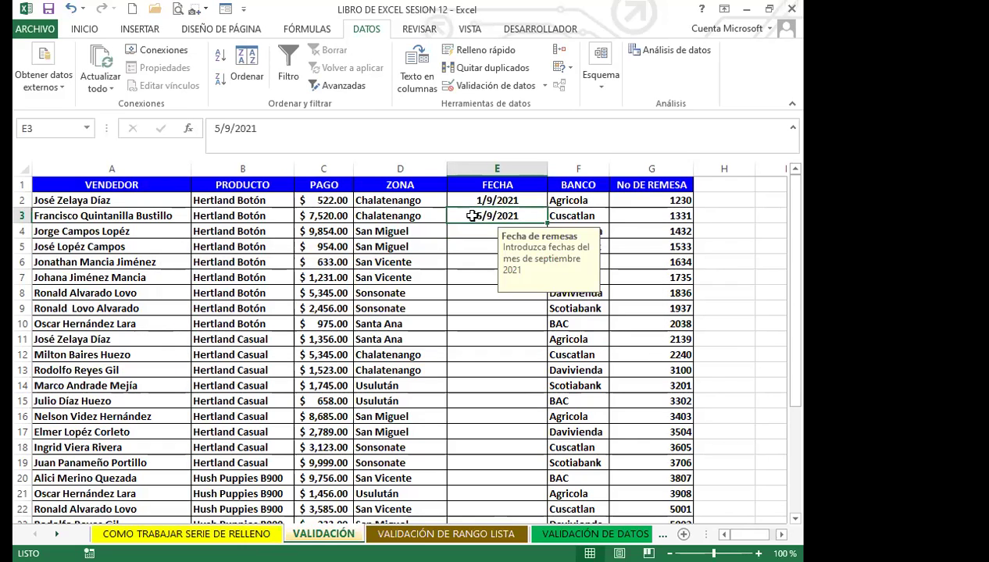
{"action": "left_click", "coordinate": [720, 215]}
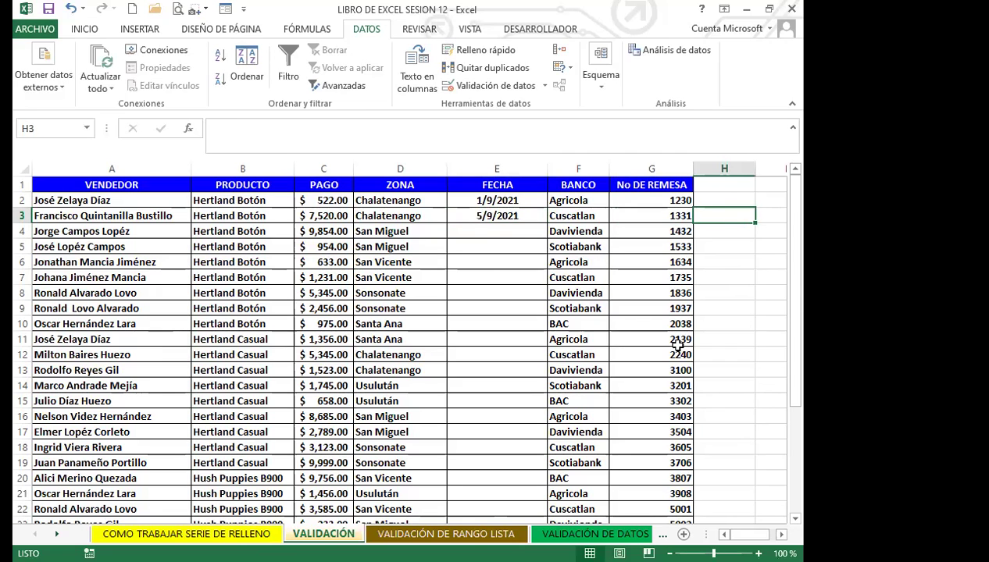
{"action": "left_click", "coordinate": [472, 215]}
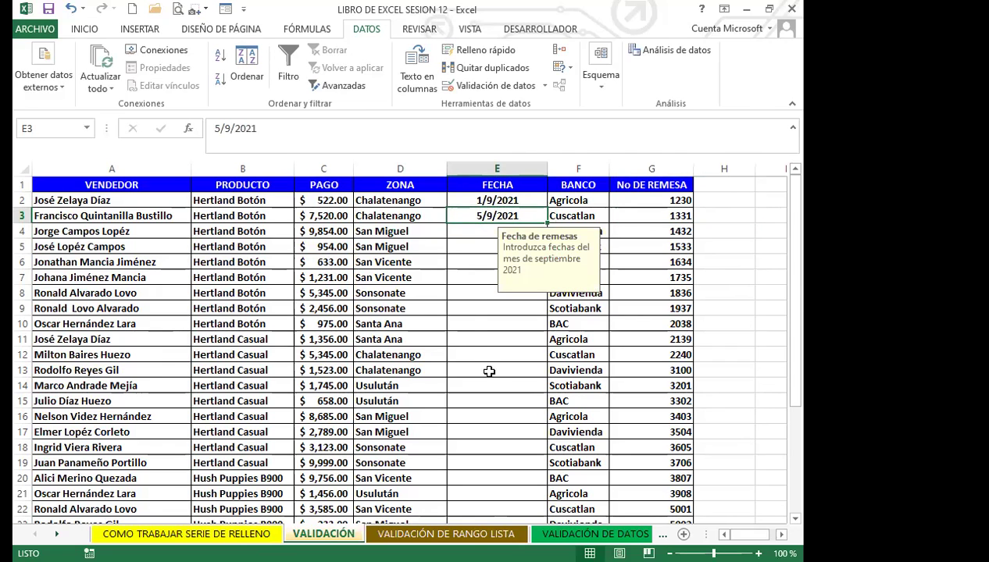
{"action": "scroll", "coordinate": [490, 406], "scroll_direction": "down", "scroll_amount": 5}
{"action": "scroll", "coordinate": [490, 408], "scroll_direction": "up", "scroll_amount": 5}
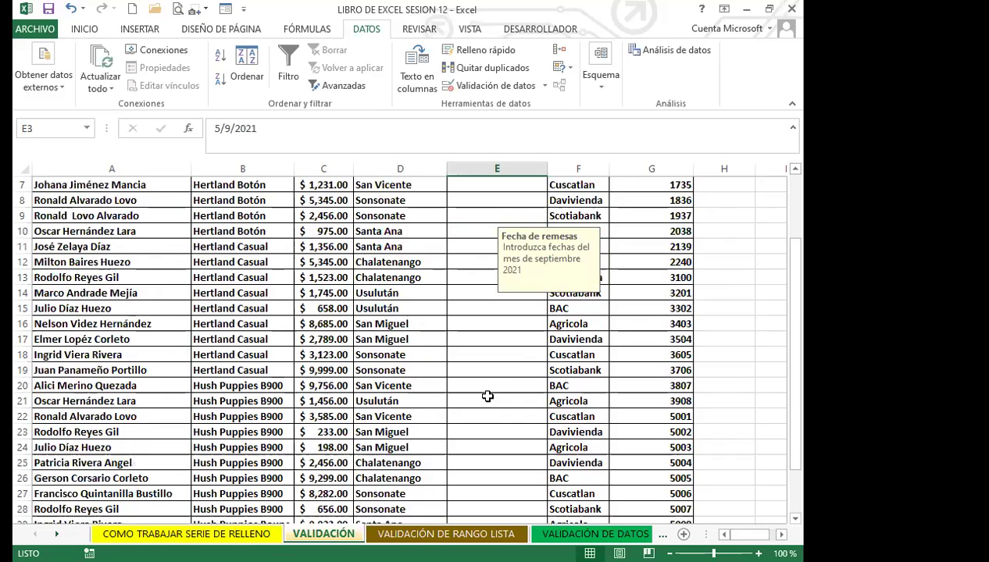
Check the input message on FECHA cells throughout the column, from E2 down to the last table row, E32
{"action": "left_click", "coordinate": [463, 200]}
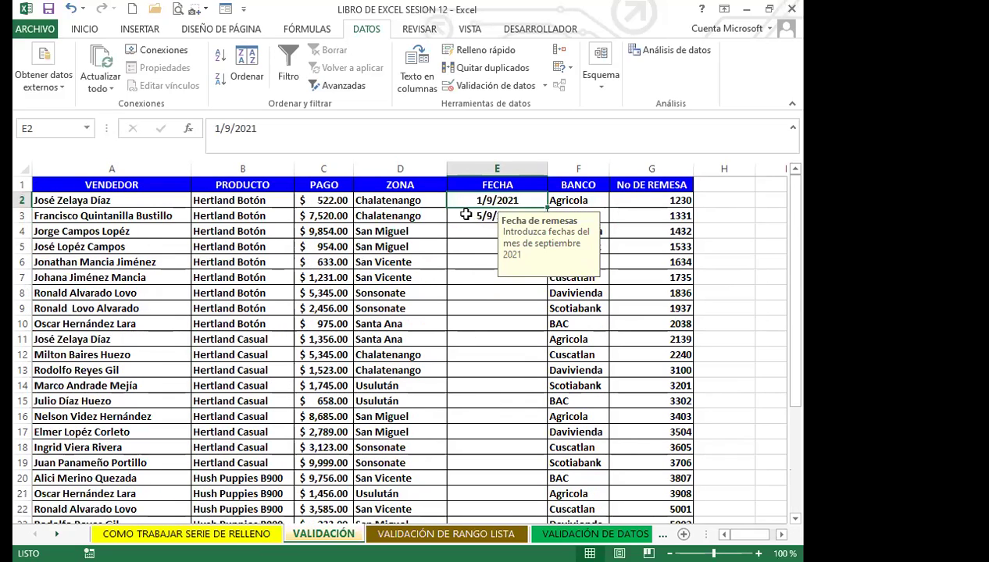
{"action": "left_click", "coordinate": [457, 214]}
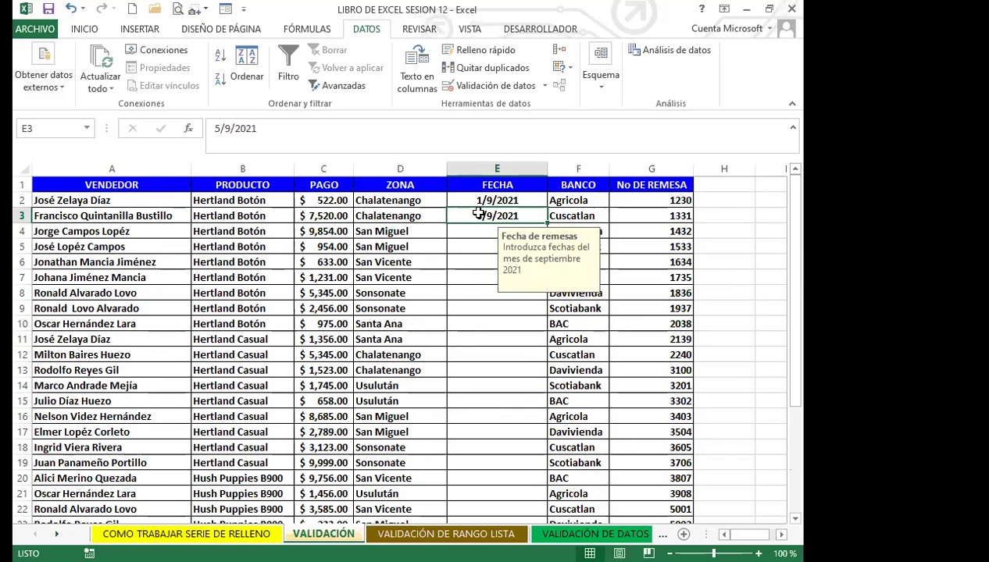
{"action": "left_click", "coordinate": [466, 262]}
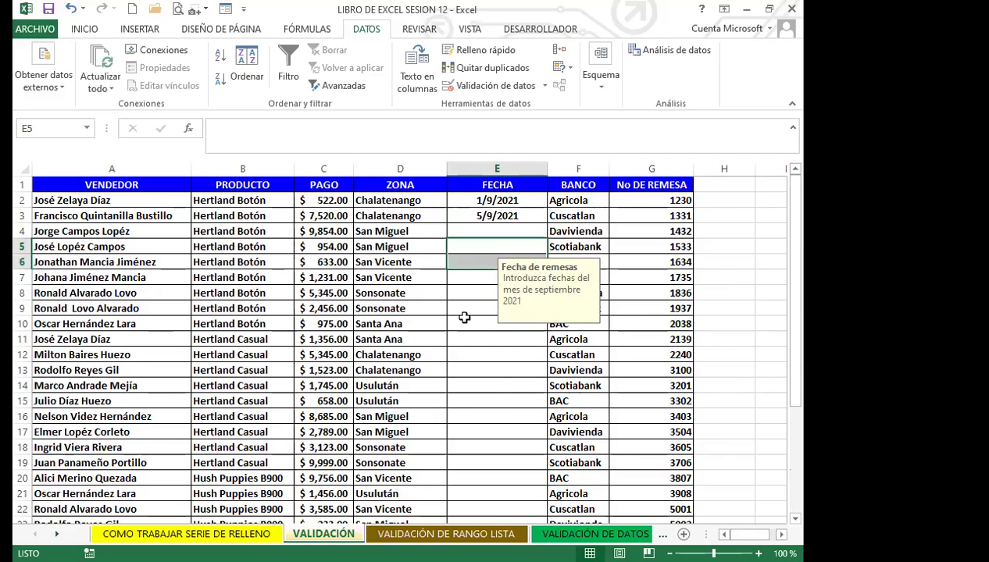
{"action": "left_click", "coordinate": [462, 323]}
{"action": "left_click", "coordinate": [468, 355]}
{"action": "left_click", "coordinate": [470, 400]}
{"action": "scroll", "coordinate": [472, 394], "scroll_direction": "down", "scroll_amount": 8}
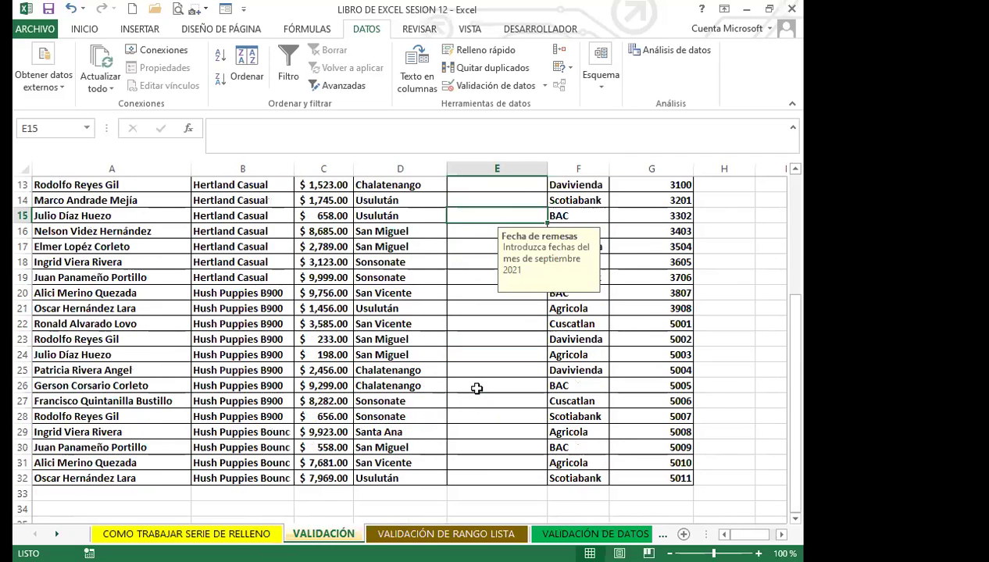
{"action": "left_click", "coordinate": [466, 276]}
{"action": "left_click", "coordinate": [461, 291]}
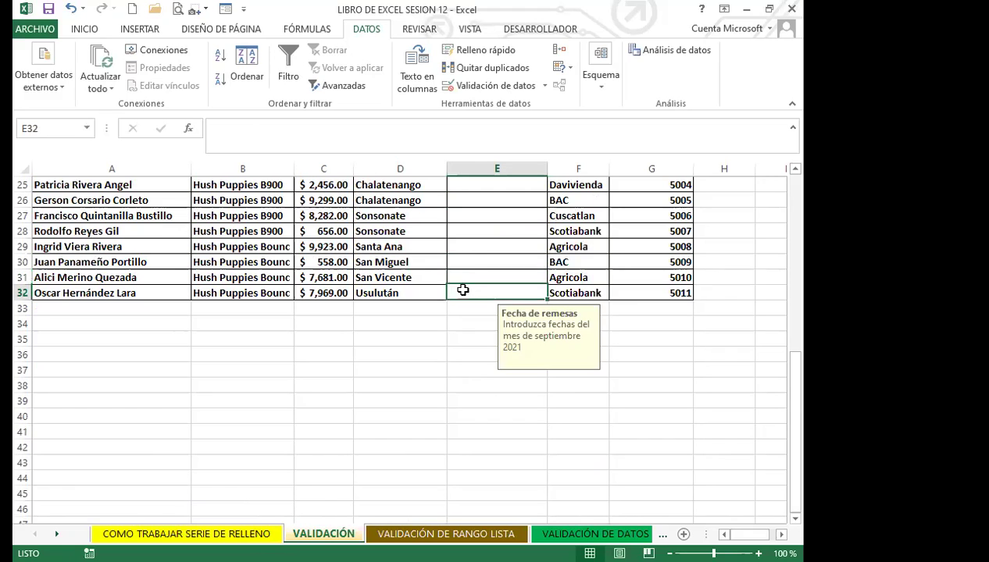
{"action": "left_click", "coordinate": [458, 255]}
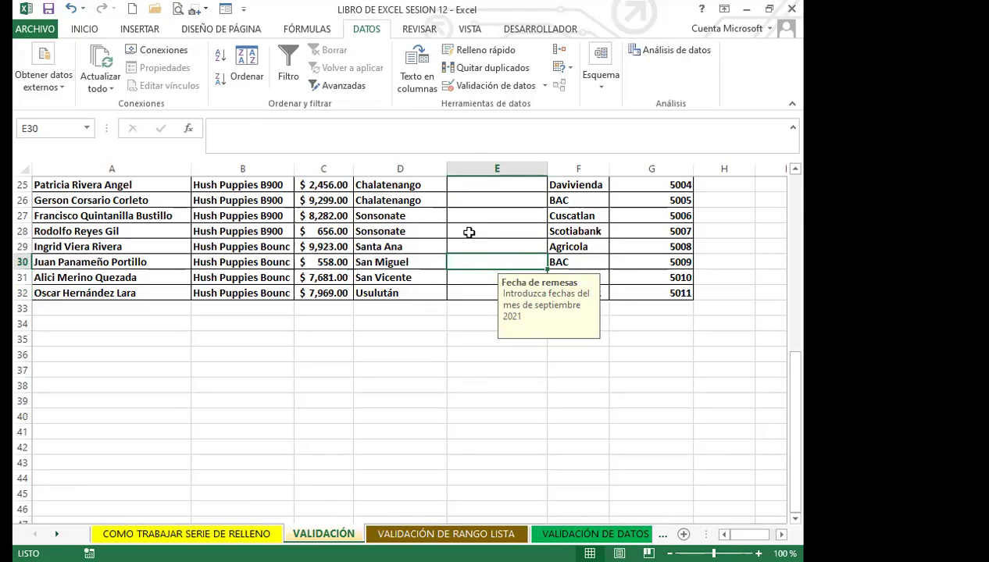
{"action": "left_click", "coordinate": [469, 230]}
{"action": "left_click", "coordinate": [470, 213]}
{"action": "scroll", "coordinate": [470, 222], "scroll_direction": "up", "scroll_amount": 2}
{"action": "left_click", "coordinate": [470, 232]}
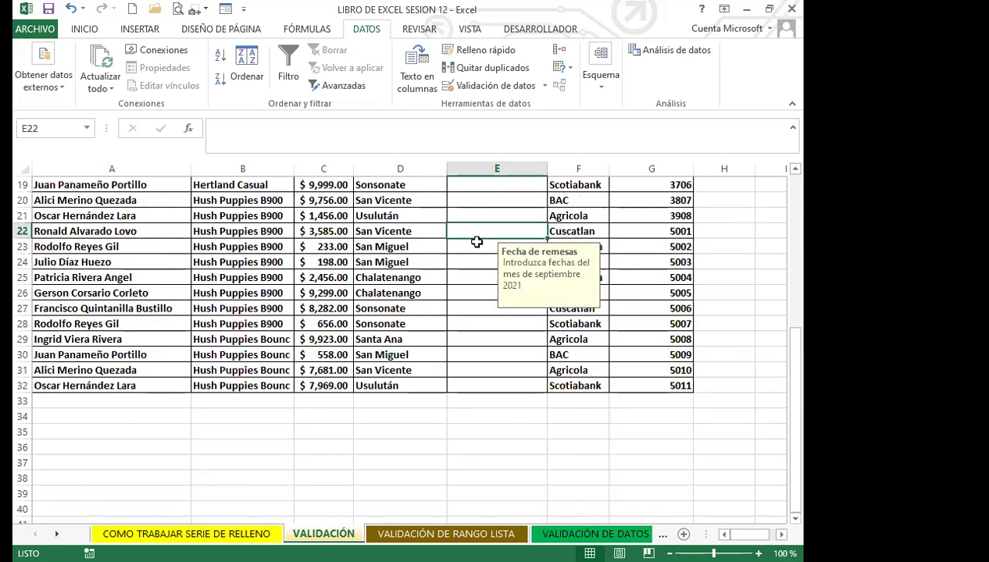
{"action": "scroll", "coordinate": [507, 250], "scroll_direction": "up", "scroll_amount": 6}
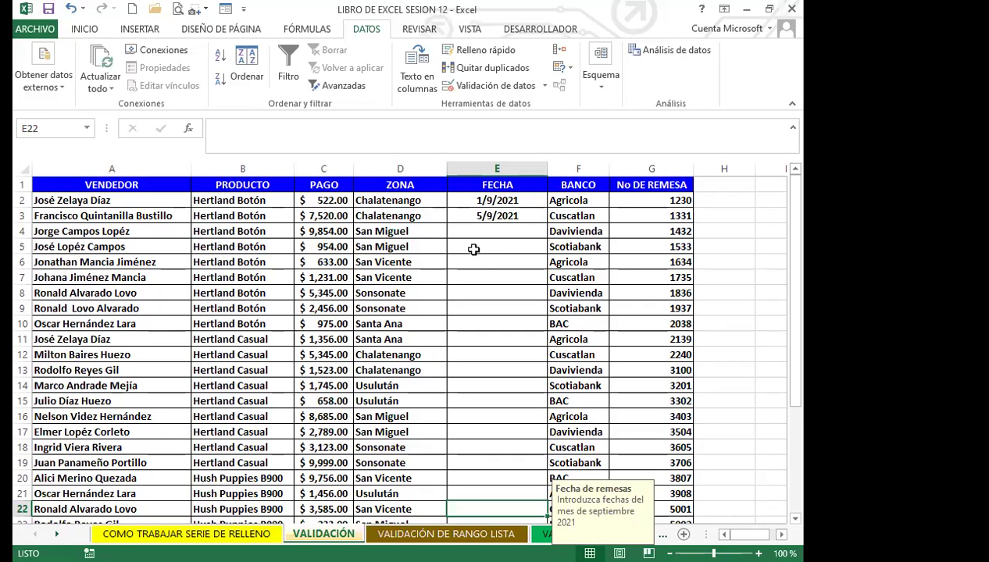
Compare the input message on FECHA cells between E4 and E11 with cells in the ZONA and VENDEDOR columns
{"action": "left_click", "coordinate": [474, 249]}
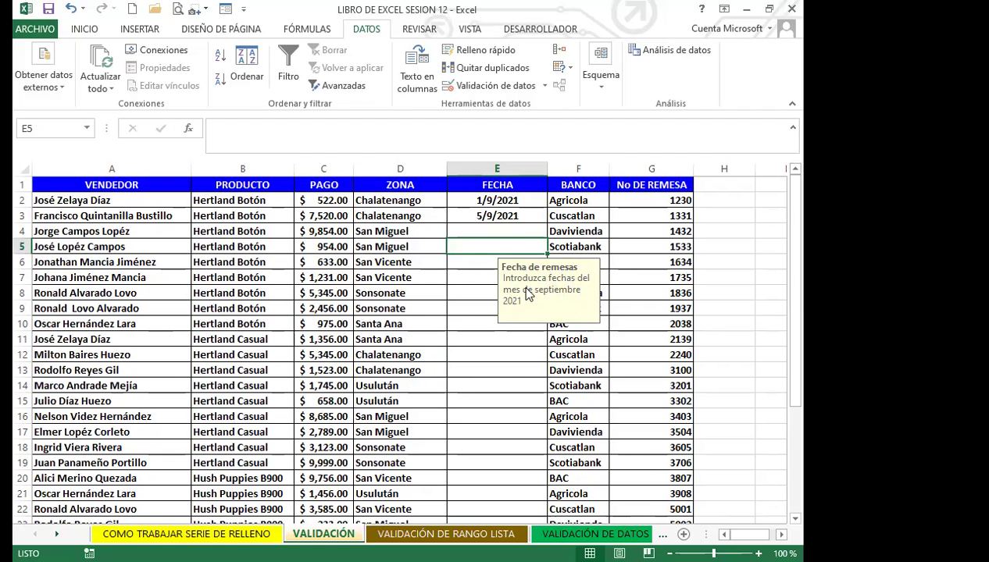
{"action": "left_click", "coordinate": [470, 310]}
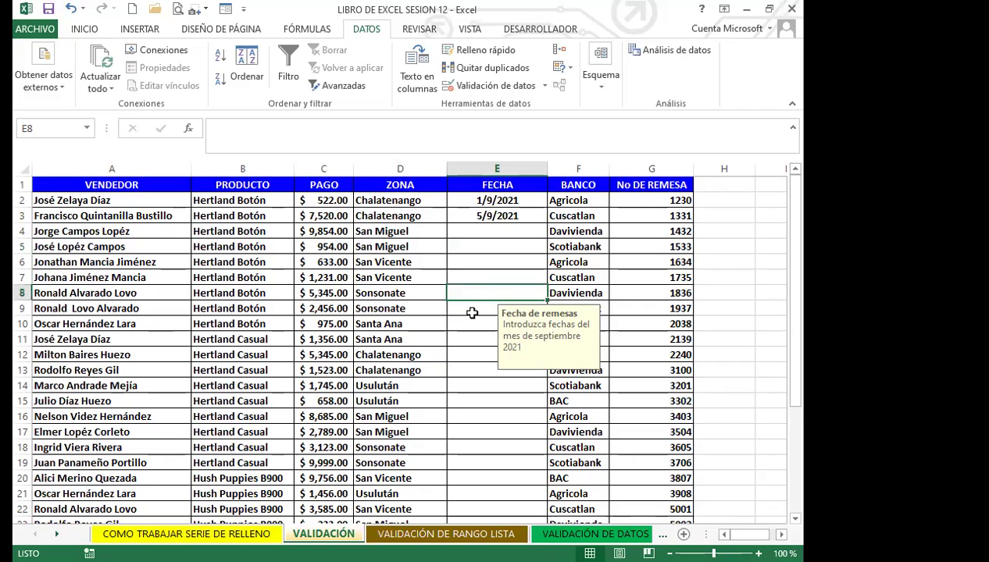
{"action": "left_click", "coordinate": [474, 278]}
{"action": "left_click", "coordinate": [475, 246]}
{"action": "left_click", "coordinate": [476, 231]}
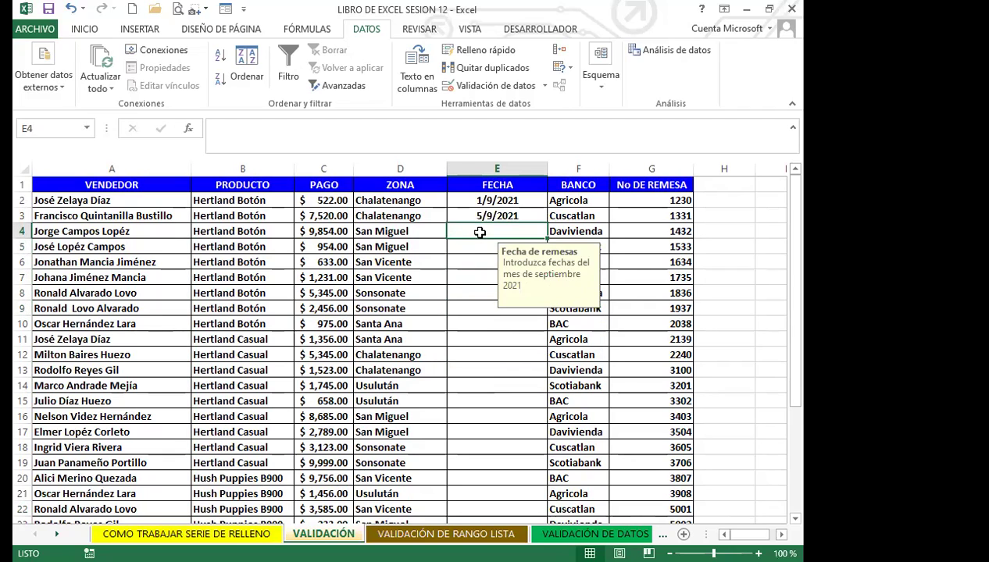
{"action": "left_click", "coordinate": [370, 233]}
{"action": "key", "text": "Down"}
{"action": "key", "text": "Left"}
{"action": "key", "text": "Left"}
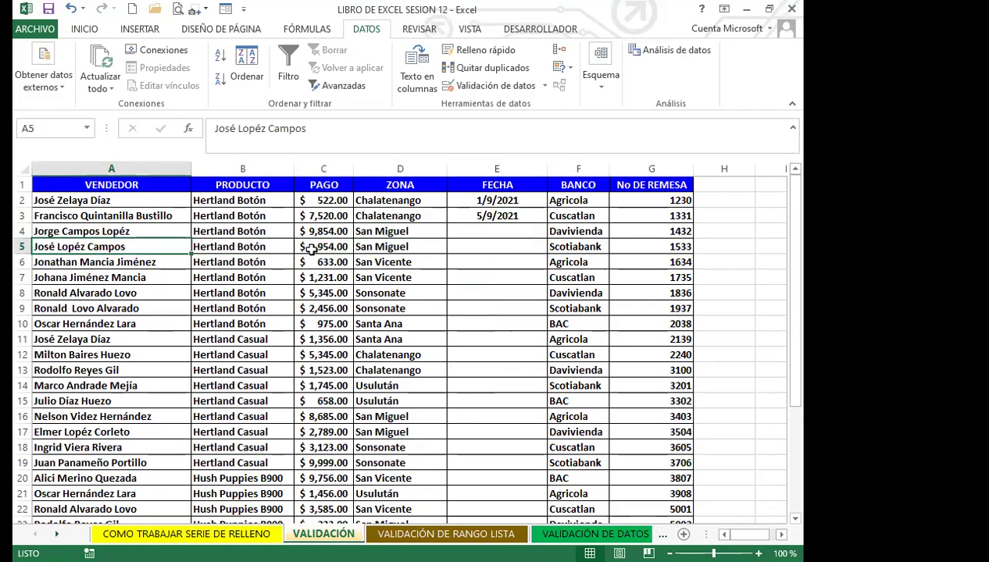
{"action": "key", "text": "Left"}
{"action": "left_click", "coordinate": [462, 293]}
{"action": "left_click", "coordinate": [468, 249]}
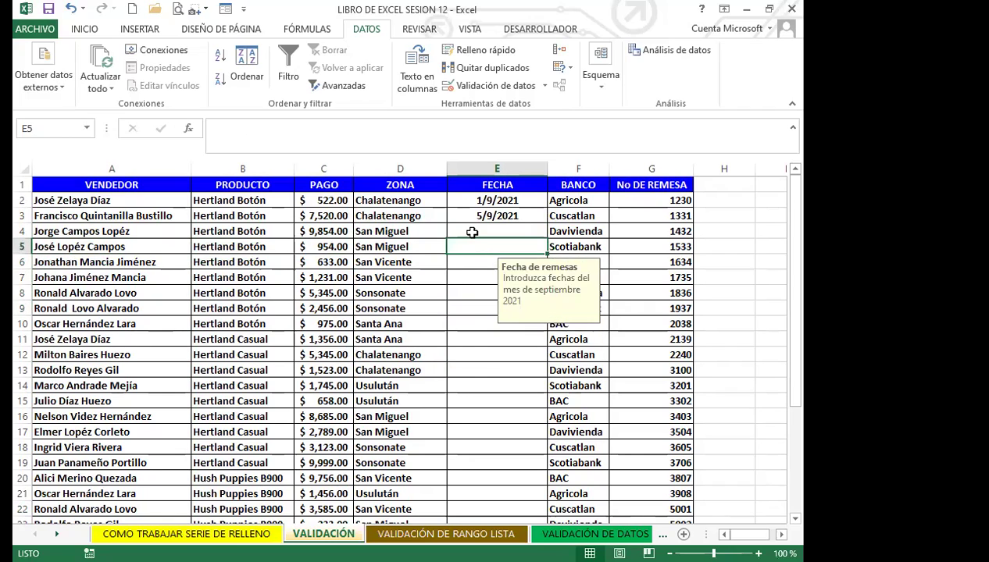
{"action": "left_click", "coordinate": [471, 232]}
{"action": "left_click", "coordinate": [465, 338]}
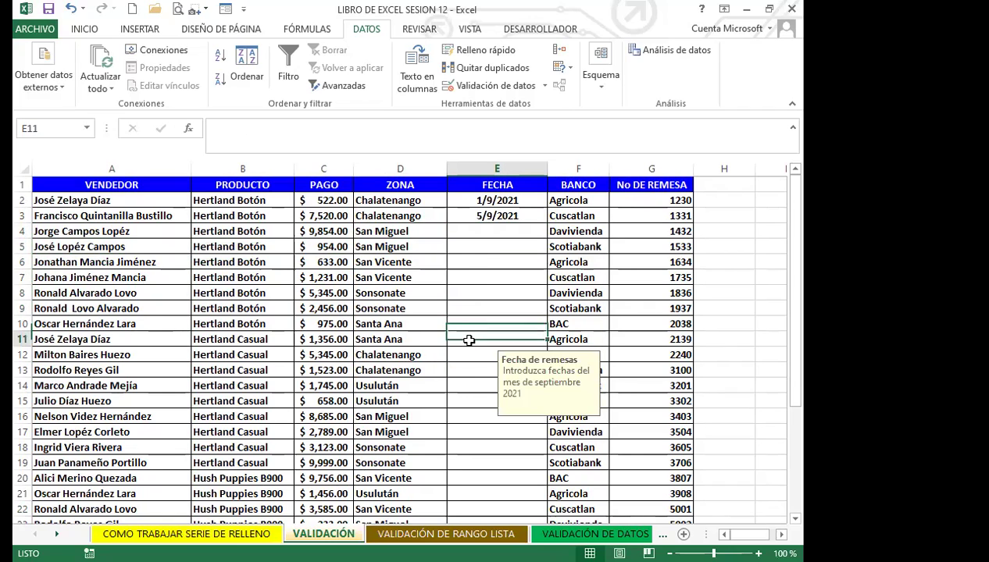
{"action": "left_click", "coordinate": [480, 259]}
{"action": "left_click", "coordinate": [481, 227]}
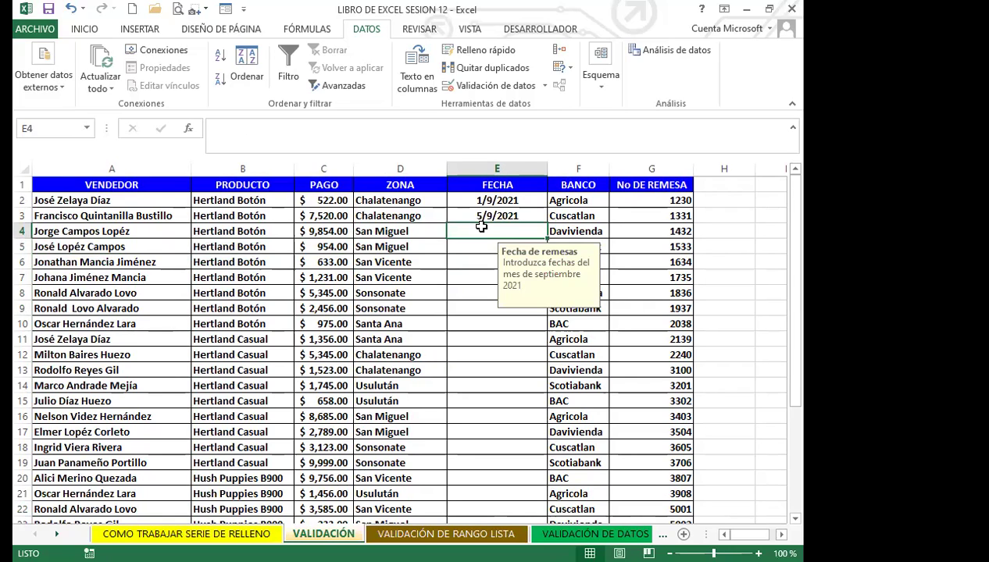
{"action": "left_click", "coordinate": [474, 294]}
{"action": "left_click", "coordinate": [474, 265]}
{"action": "left_click", "coordinate": [468, 245]}
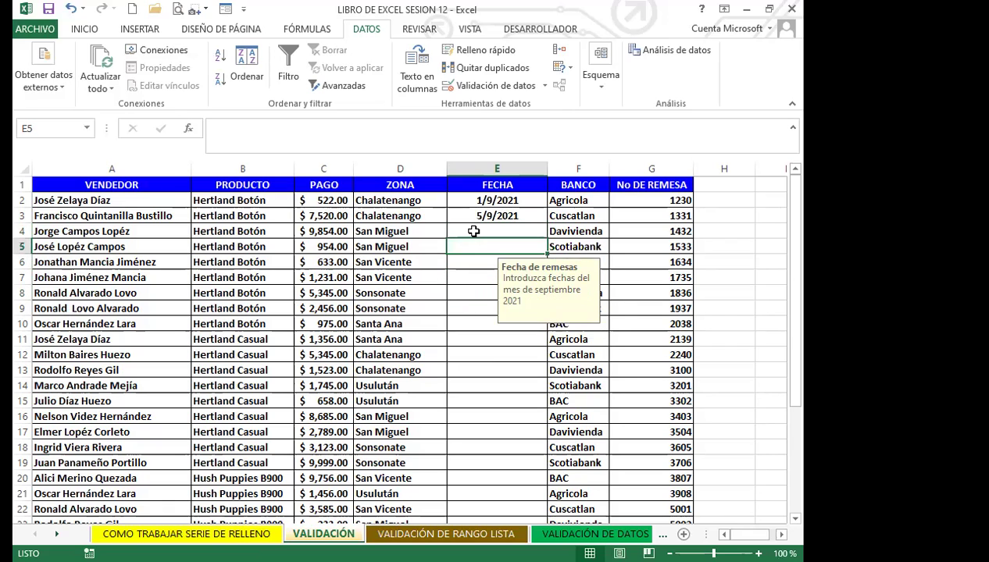
{"action": "left_click", "coordinate": [470, 231]}
{"action": "left_click", "coordinate": [478, 305]}
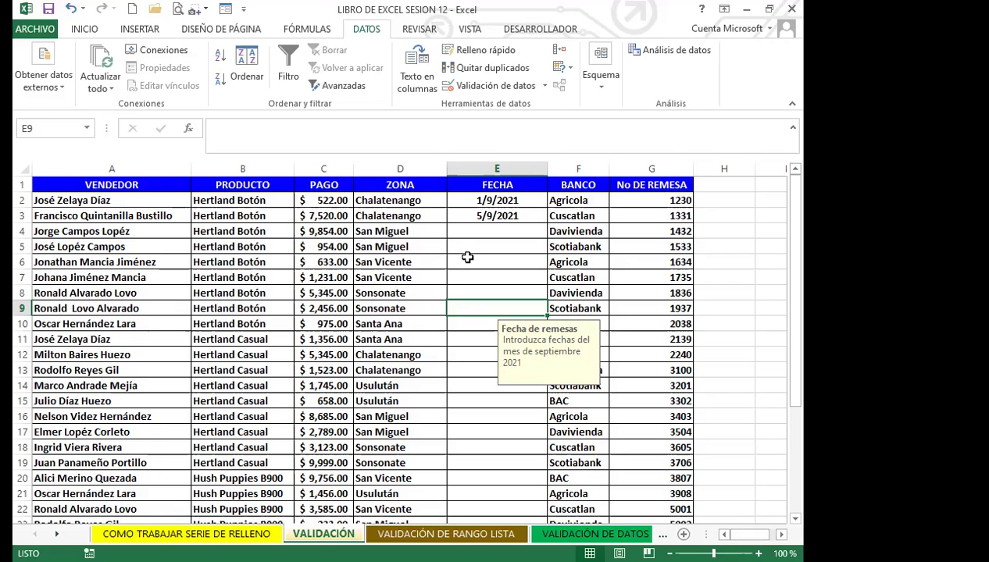
Select the validated range E2:E32, test the date 12/10/2022 in cell E33 just below it, and delete that entry
{"action": "left_click_drag", "start_coordinate": [462, 202], "coordinate": [549, 501]}
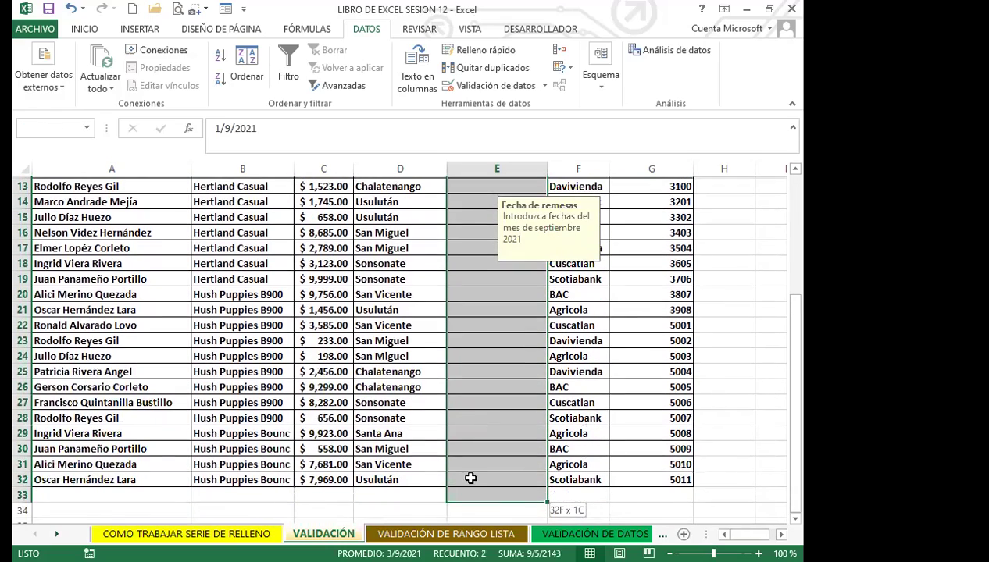
{"action": "scroll", "coordinate": [289, 466], "scroll_direction": "down", "scroll_amount": 3}
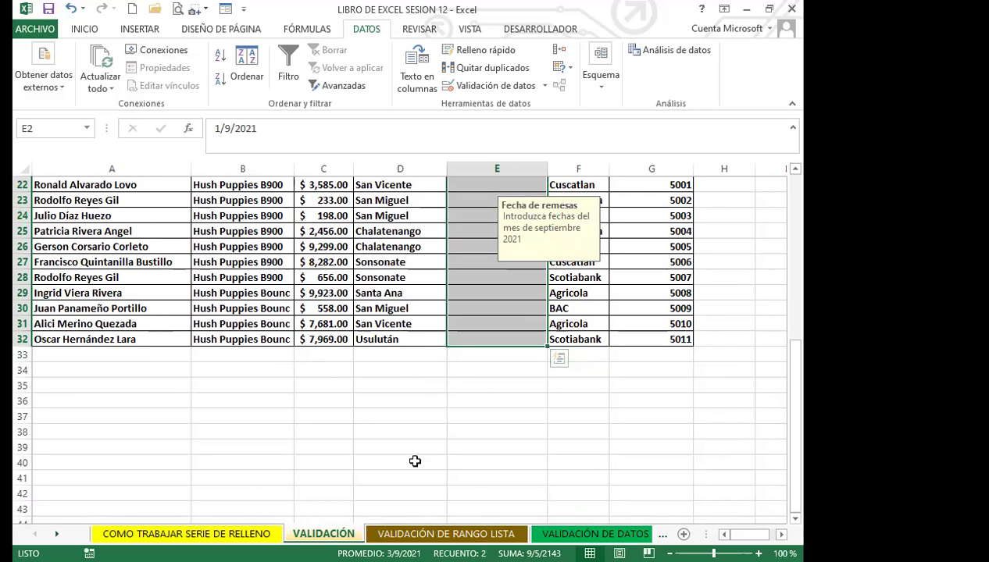
{"action": "left_click", "coordinate": [486, 357]}
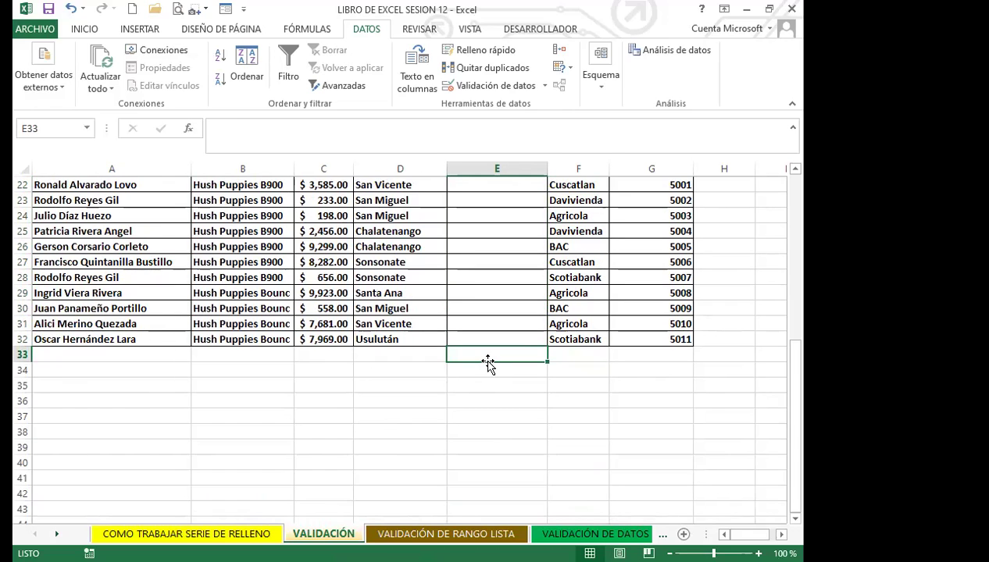
{"action": "type", "text": "12/"}
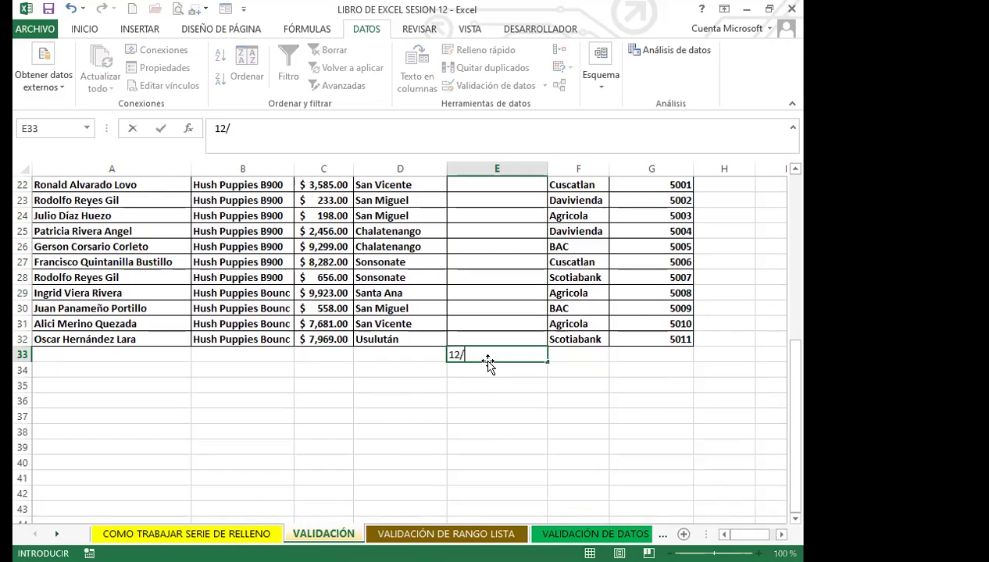
{"action": "type", "text": "10/2022"}
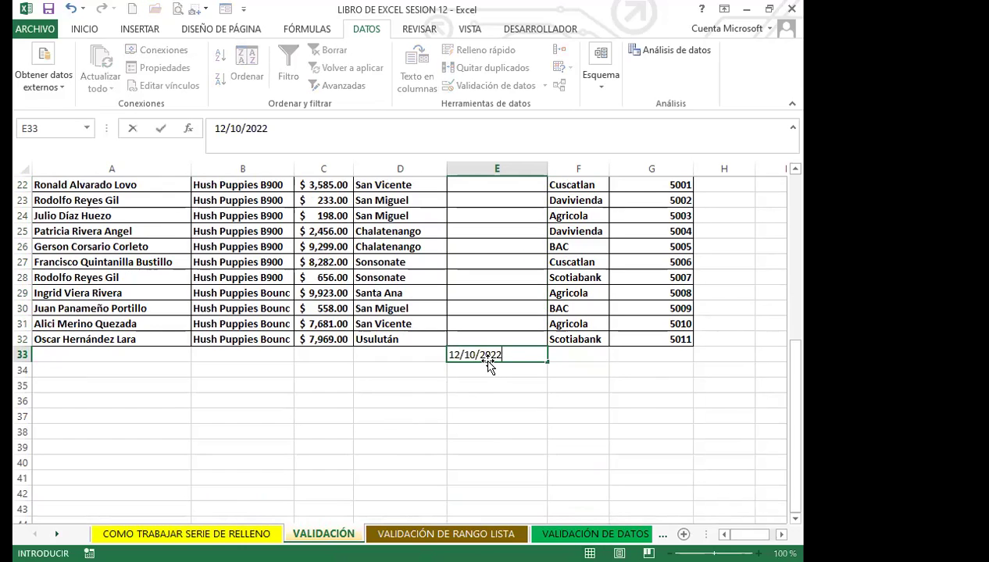
{"action": "key", "text": "Return"}
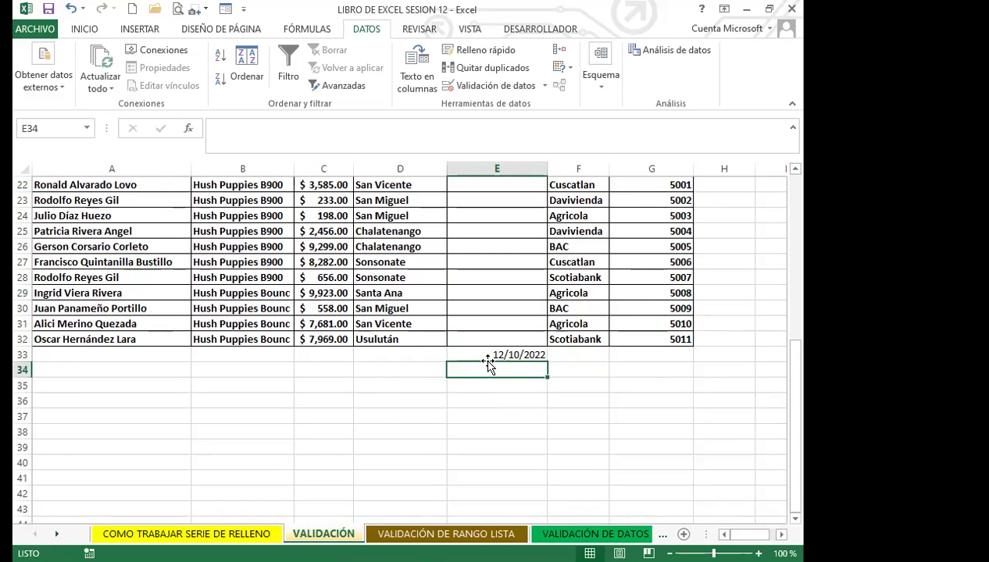
{"action": "left_click", "coordinate": [490, 358]}
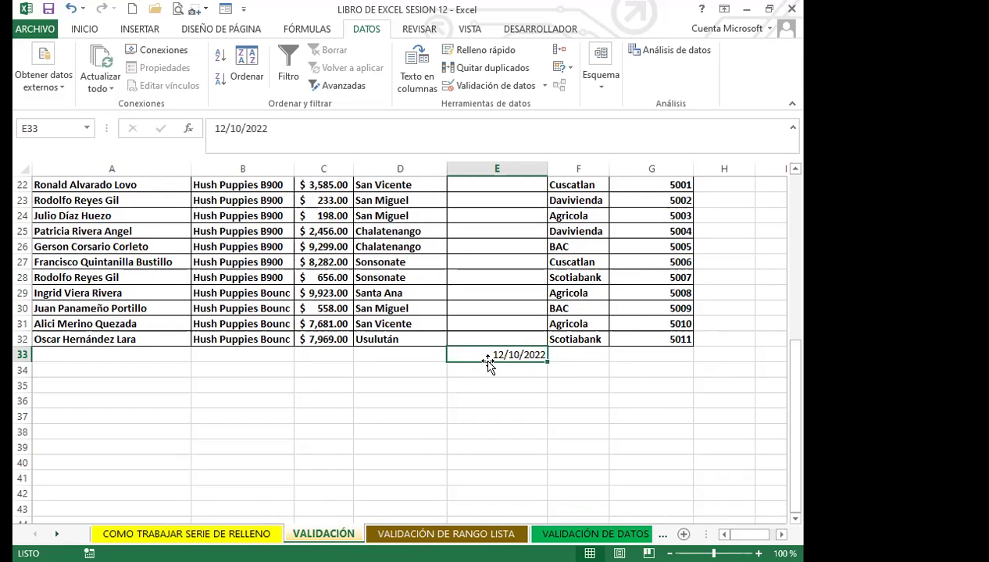
{"action": "key", "text": "Delete"}
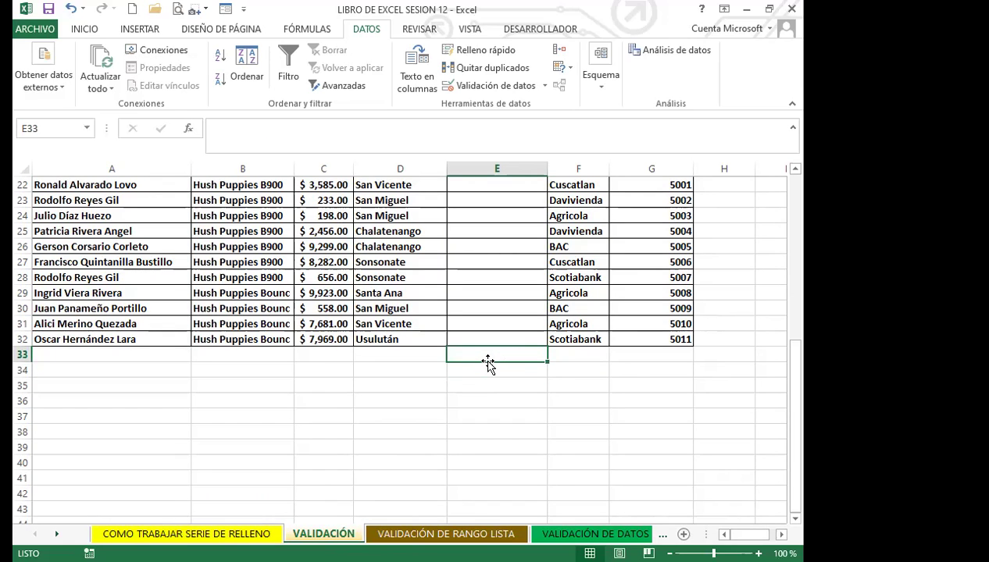
Compare the input message on FECHA cells E32 up to E23 with cells below the table, such as E33, E37 and E40
{"action": "left_click", "coordinate": [142, 338]}
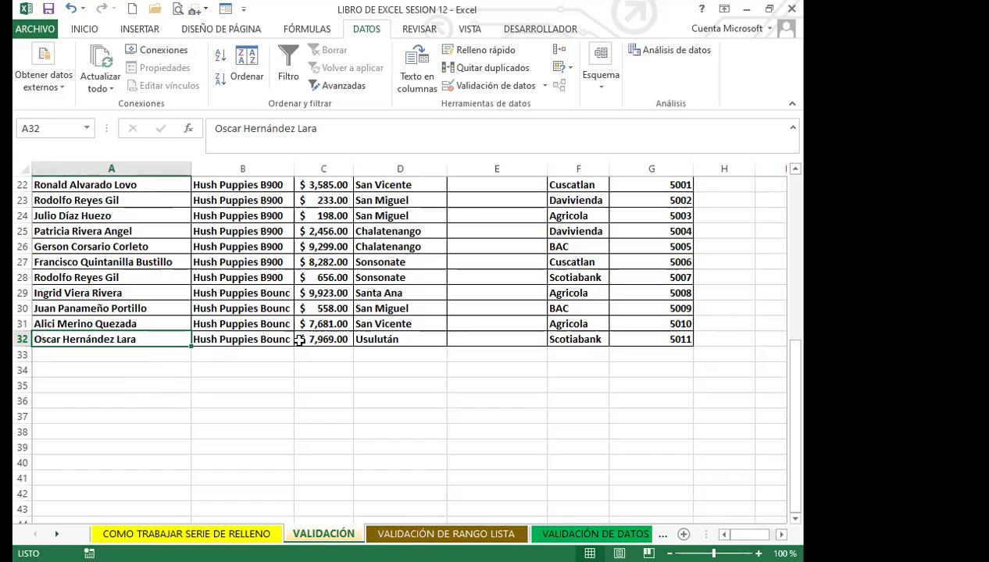
{"action": "left_click", "coordinate": [160, 356]}
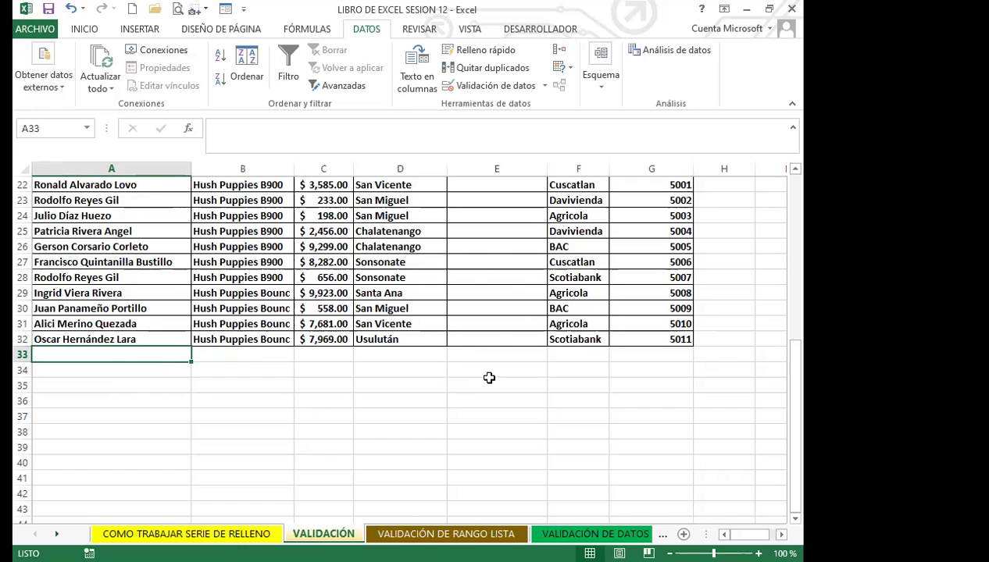
{"action": "left_click", "coordinate": [496, 416]}
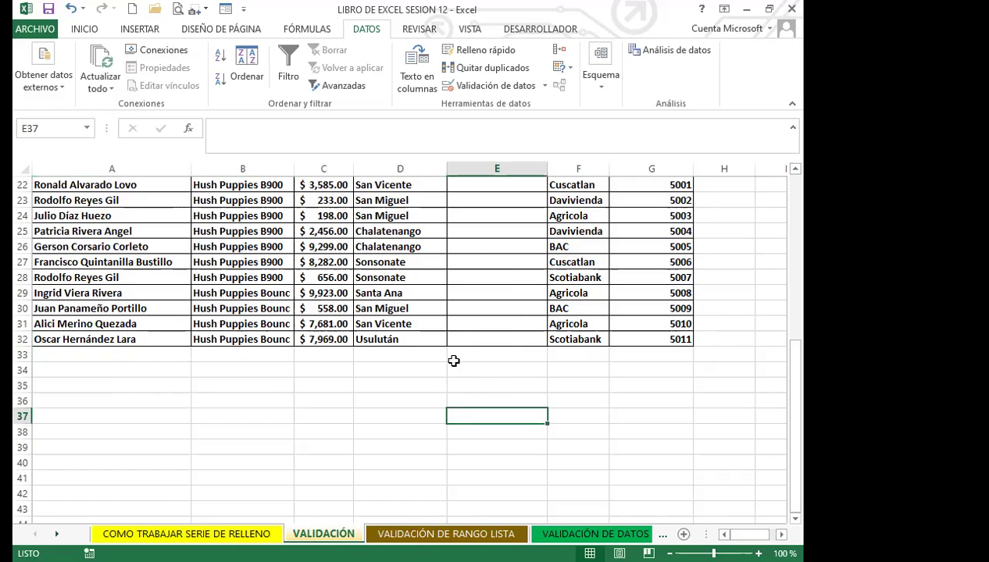
{"action": "left_click", "coordinate": [463, 336]}
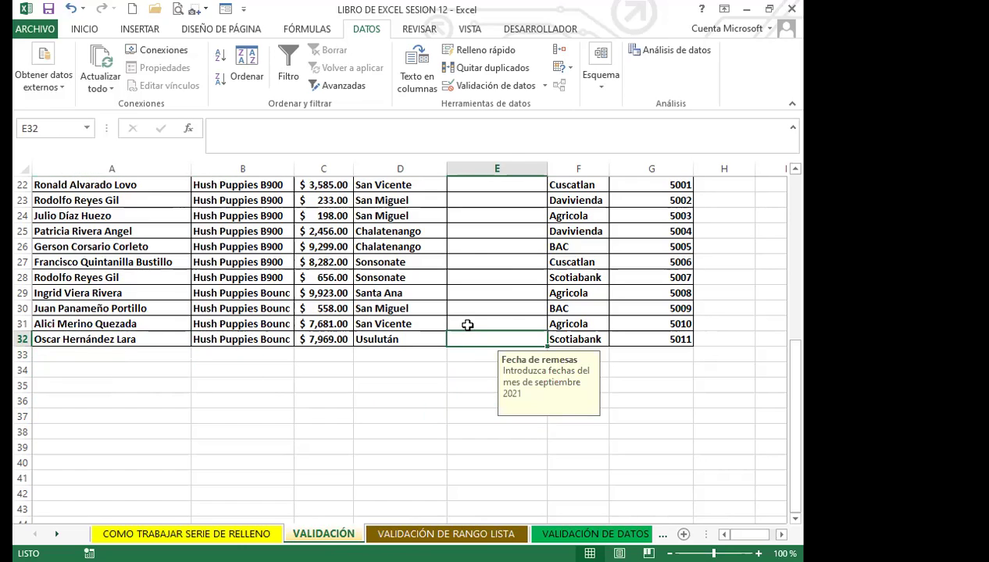
{"action": "left_click", "coordinate": [470, 323]}
{"action": "left_click", "coordinate": [472, 309]}
{"action": "left_click", "coordinate": [473, 293]}
{"action": "left_click", "coordinate": [474, 277]}
{"action": "left_click", "coordinate": [473, 262]}
{"action": "left_click", "coordinate": [474, 247]}
{"action": "left_click", "coordinate": [474, 231]}
{"action": "left_click", "coordinate": [474, 216]}
{"action": "left_click", "coordinate": [475, 199]}
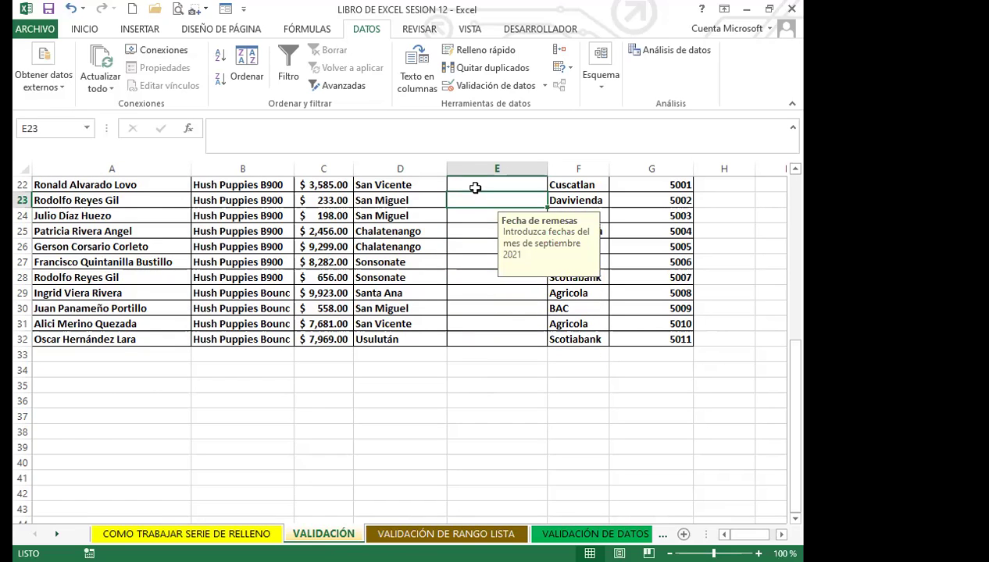
{"action": "left_click", "coordinate": [483, 466]}
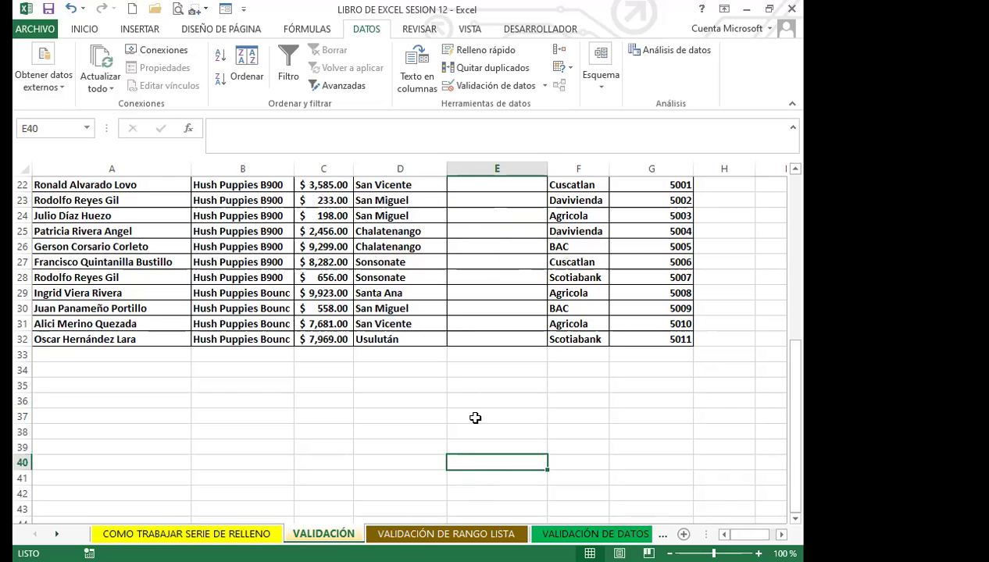
{"action": "left_click", "coordinate": [488, 353]}
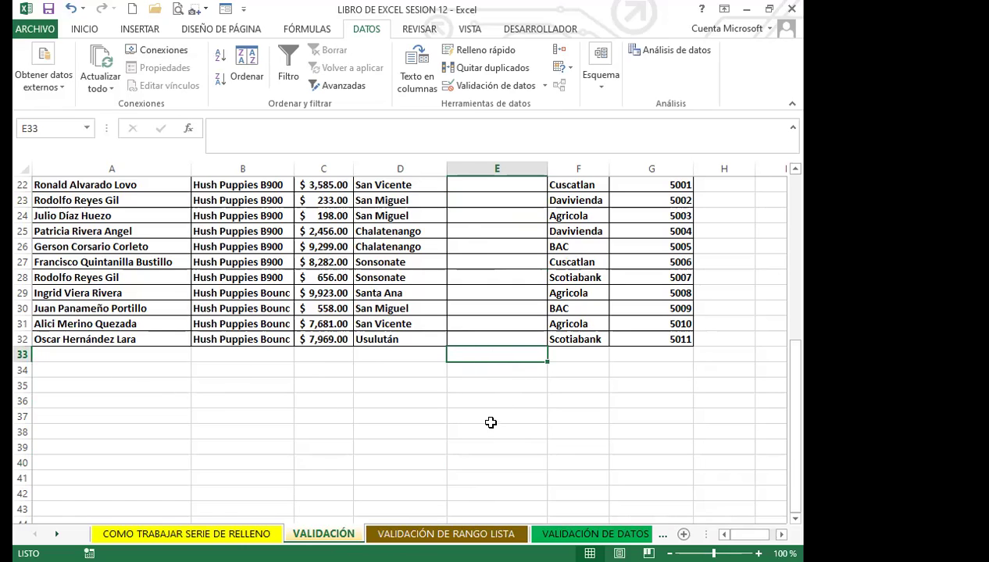
{"action": "left_click", "coordinate": [379, 355]}
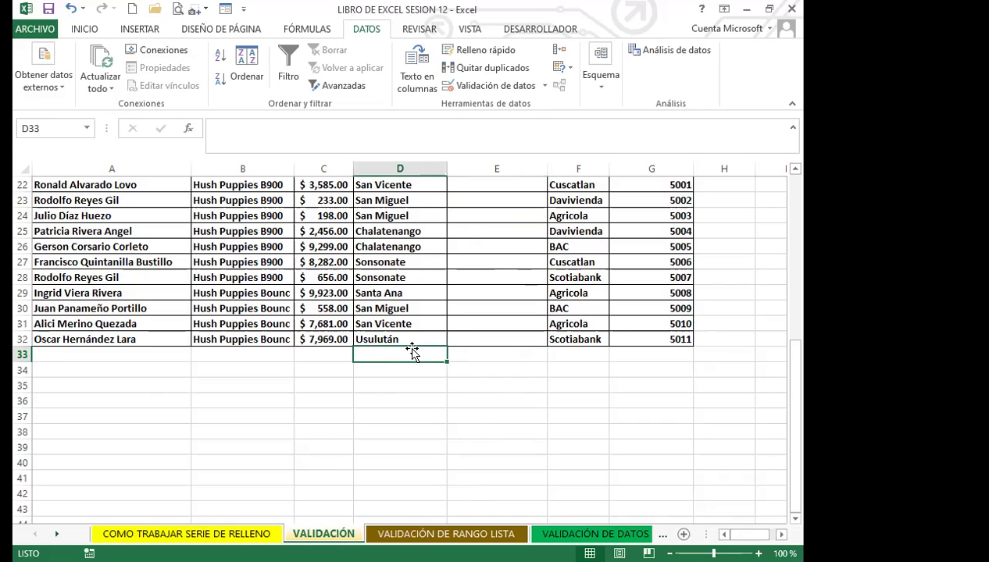
{"action": "left_click", "coordinate": [467, 358]}
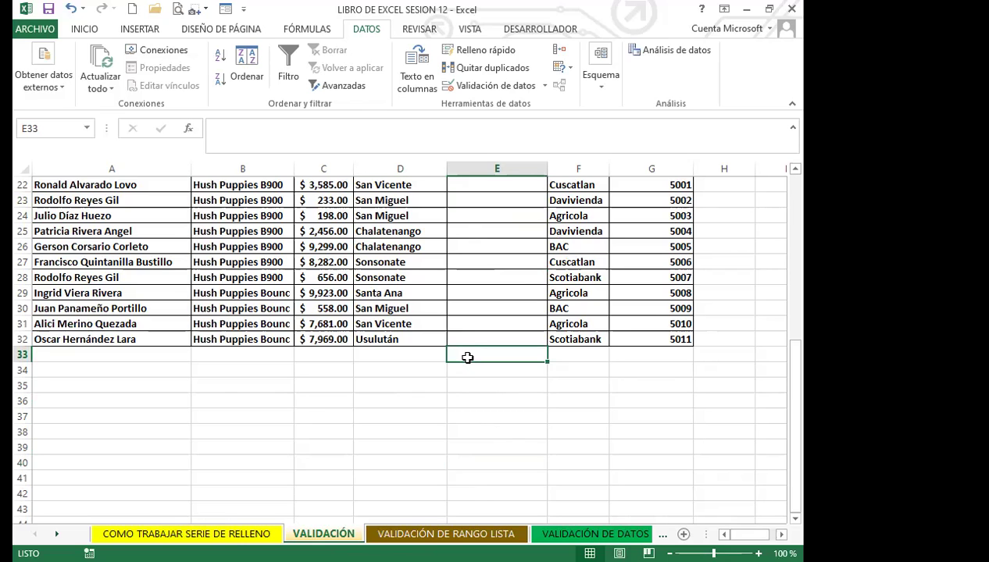
{"action": "scroll", "coordinate": [467, 357], "scroll_direction": "up", "scroll_amount": 7}
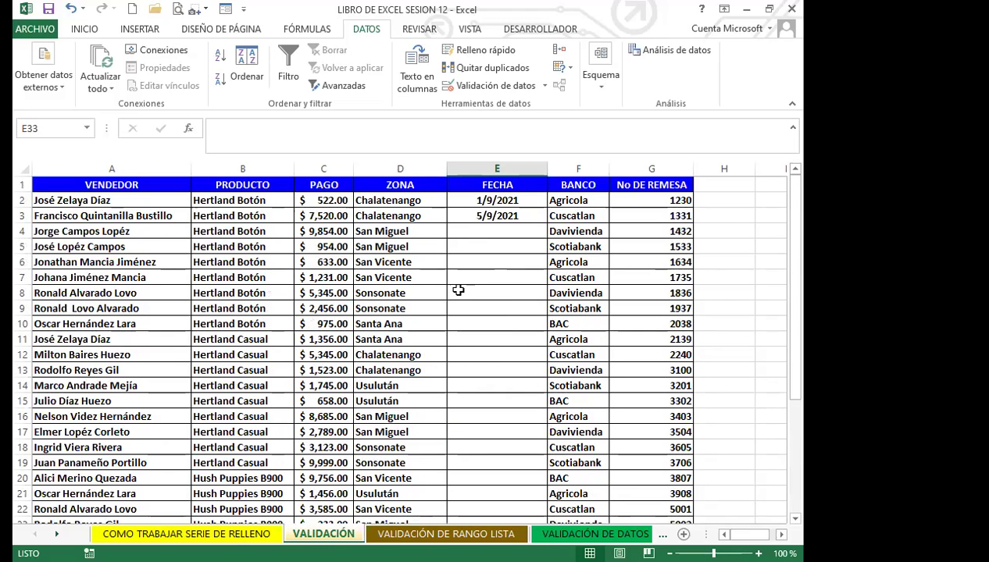
{"action": "left_click", "coordinate": [466, 202]}
{"action": "left_click_drag", "start_coordinate": [465, 201], "coordinate": [497, 508]}
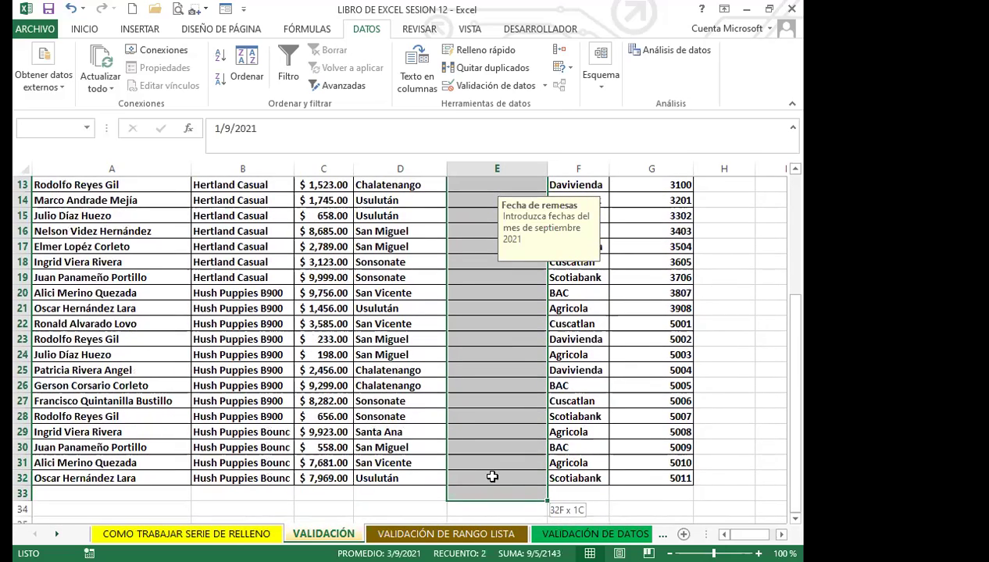
{"action": "left_click_drag", "start_coordinate": [493, 477], "coordinate": [492, 478]}
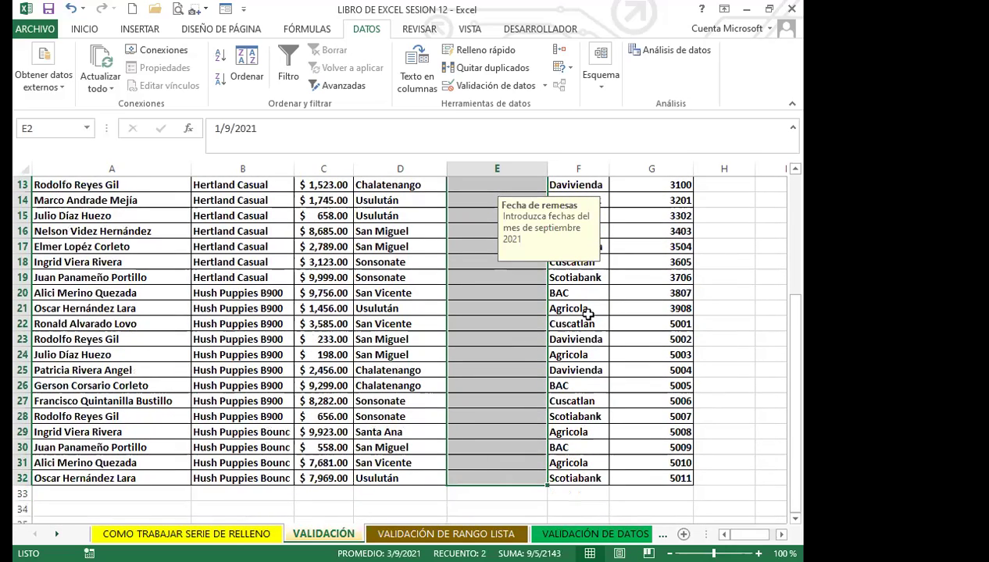
{"action": "left_click", "coordinate": [546, 87]}
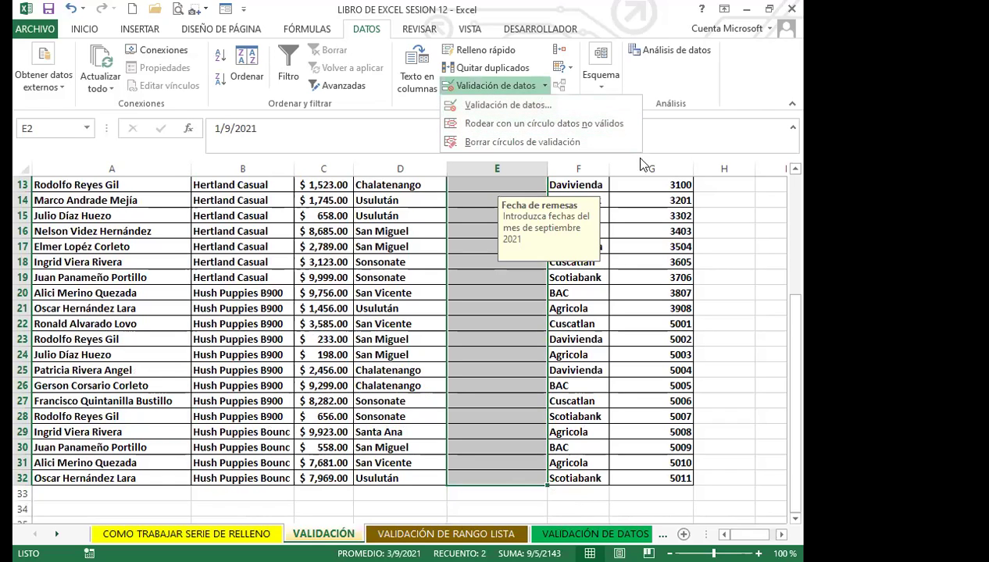
{"action": "left_click", "coordinate": [485, 361]}
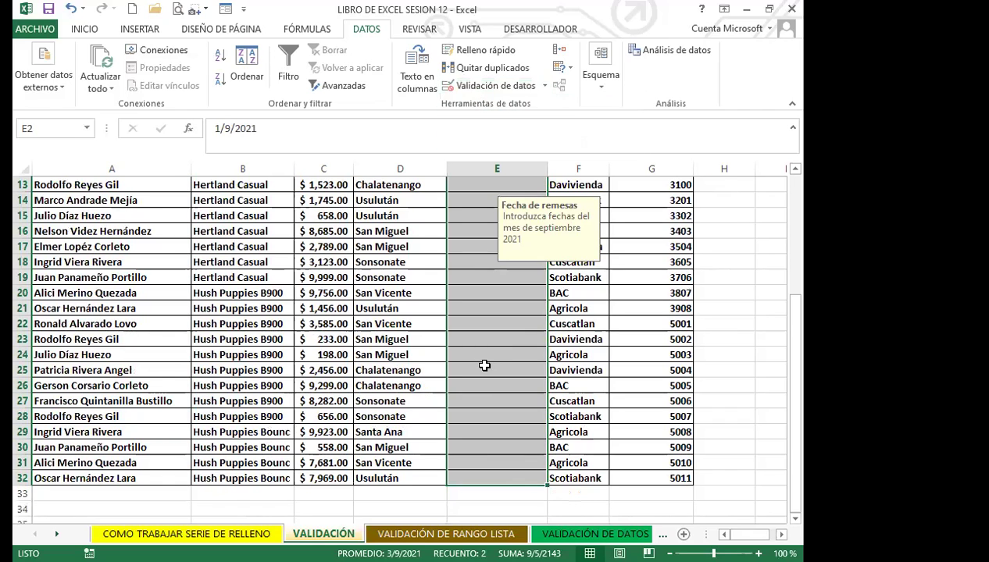
{"action": "scroll", "coordinate": [498, 369], "scroll_direction": "down", "scroll_amount": 2}
{"action": "left_click_drag", "start_coordinate": [490, 309], "coordinate": [489, 385]}
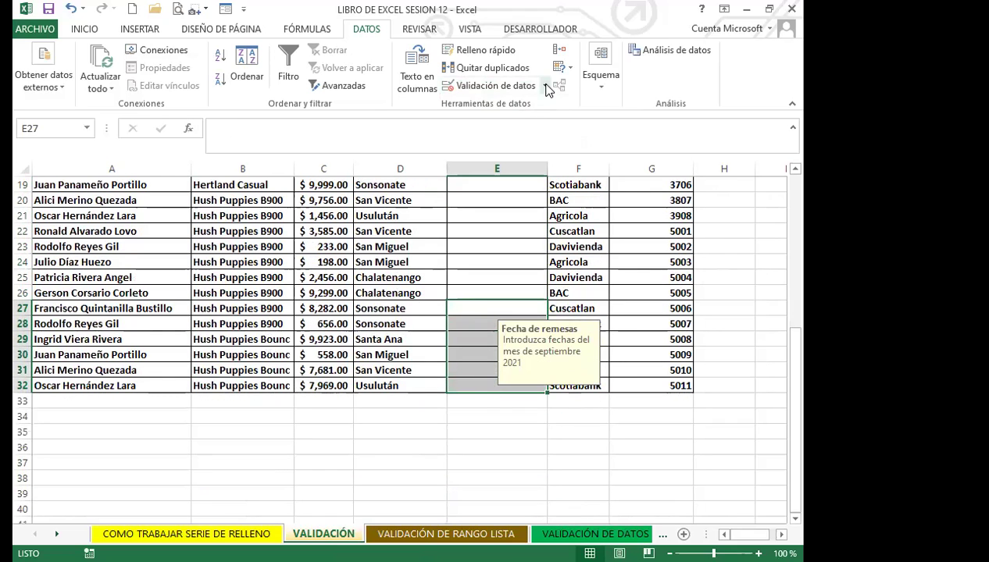
{"action": "left_click", "coordinate": [469, 399]}
{"action": "left_click", "coordinate": [467, 355]}
Select FECHA cells E28:E32 and review their data validation criteria without changing them
{"action": "left_click_drag", "start_coordinate": [473, 324], "coordinate": [466, 384]}
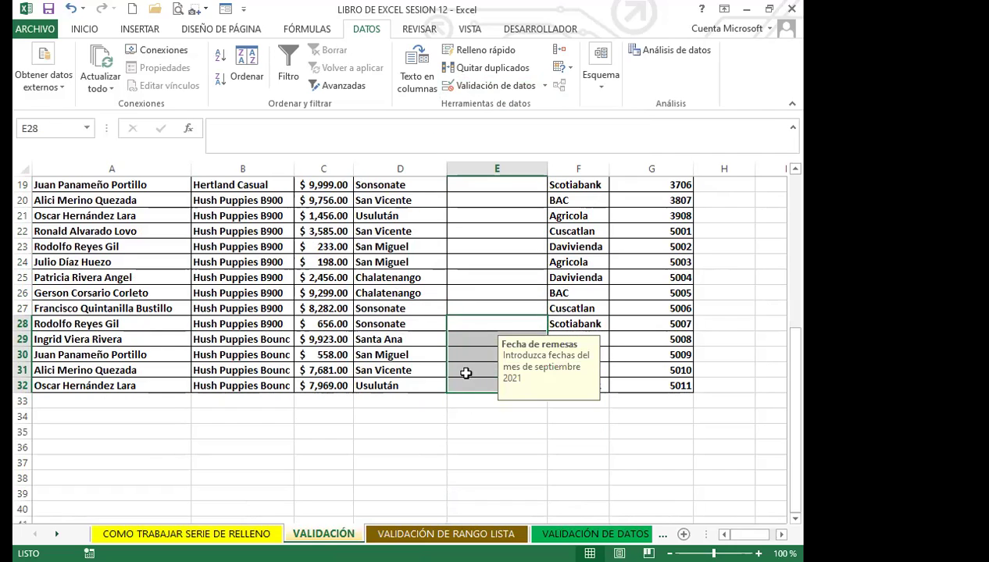
{"action": "left_click", "coordinate": [544, 86]}
{"action": "left_click", "coordinate": [501, 107]}
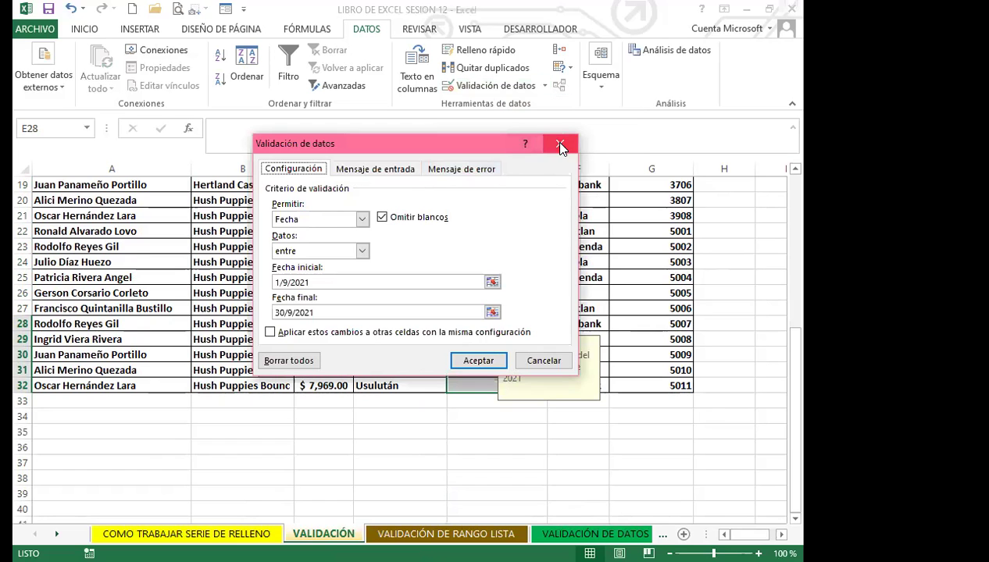
{"action": "left_click", "coordinate": [560, 143]}
{"action": "left_click", "coordinate": [492, 86]}
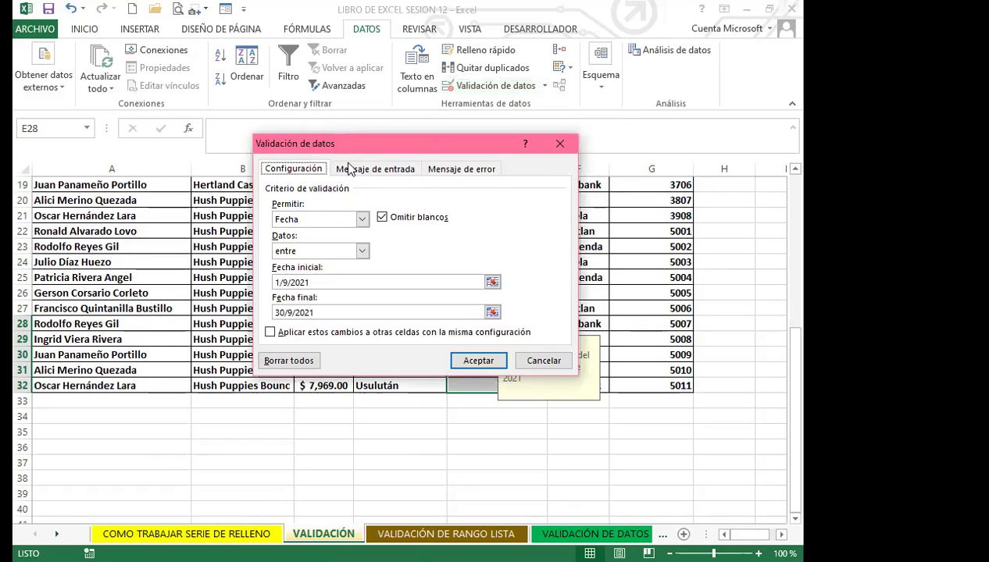
{"action": "left_click", "coordinate": [560, 143]}
Clear all data validation settings from the selected FECHA cells E28:E32
{"action": "left_click", "coordinate": [463, 89]}
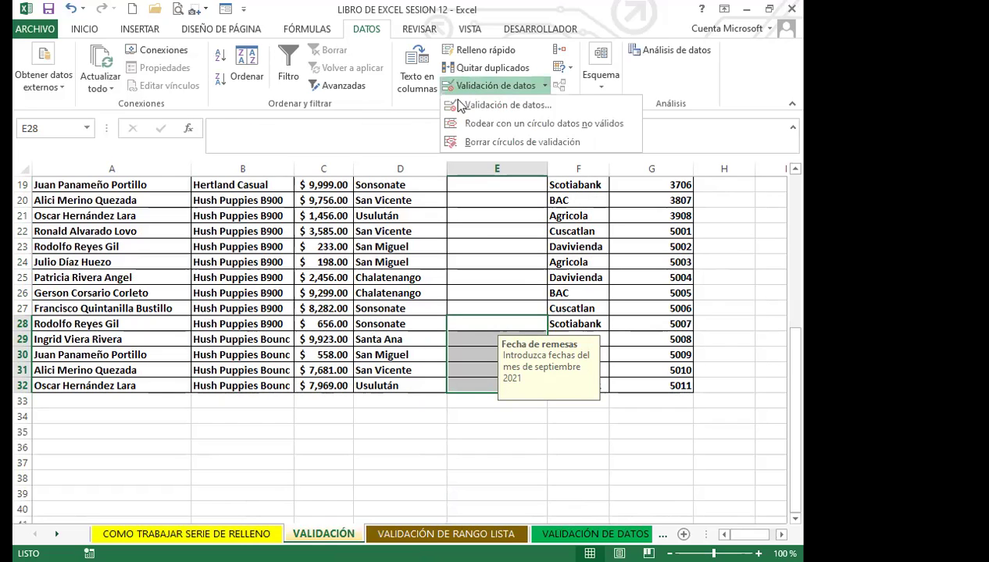
{"action": "left_click", "coordinate": [456, 104]}
{"action": "left_click", "coordinate": [303, 361]}
{"action": "left_click", "coordinate": [480, 361]}
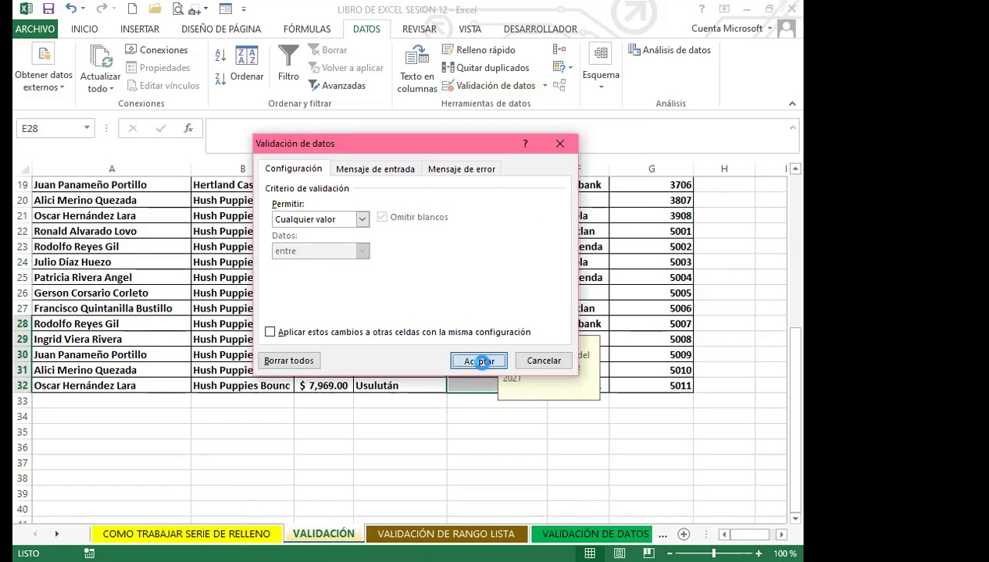
{"action": "left_click", "coordinate": [480, 361]}
Compare the input message on cleared FECHA cell E29 with cells above the cleared range, such as E22
{"action": "left_click", "coordinate": [492, 338]}
{"action": "scroll", "coordinate": [492, 339], "scroll_direction": "up", "scroll_amount": 3}
{"action": "left_click", "coordinate": [494, 371]}
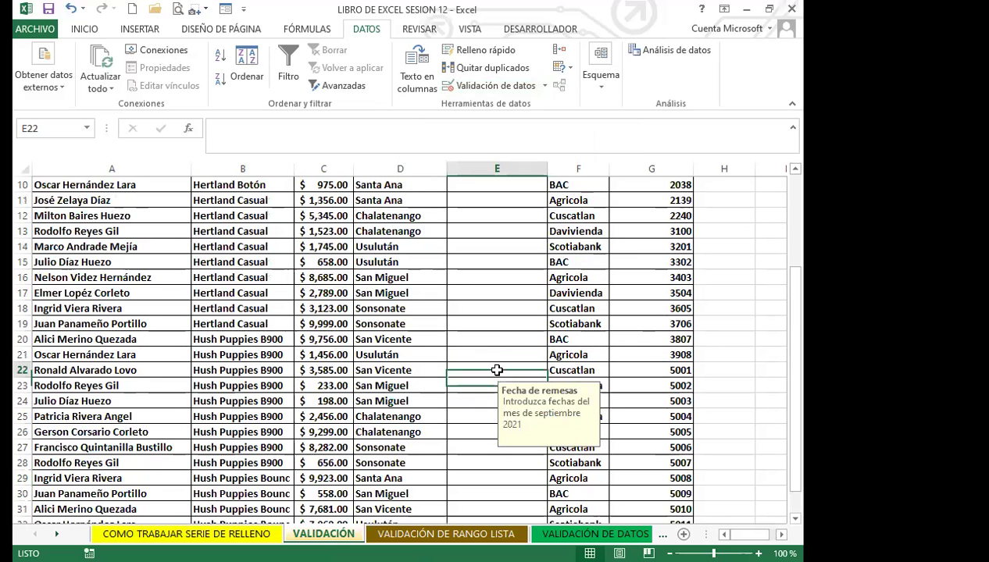
{"action": "left_click", "coordinate": [494, 306]}
Clear all data validation settings from FECHA cells E2:E7
{"action": "scroll", "coordinate": [494, 285], "scroll_direction": "up", "scroll_amount": 3}
{"action": "left_click_drag", "start_coordinate": [484, 199], "coordinate": [488, 285]}
{"action": "left_click", "coordinate": [486, 85]}
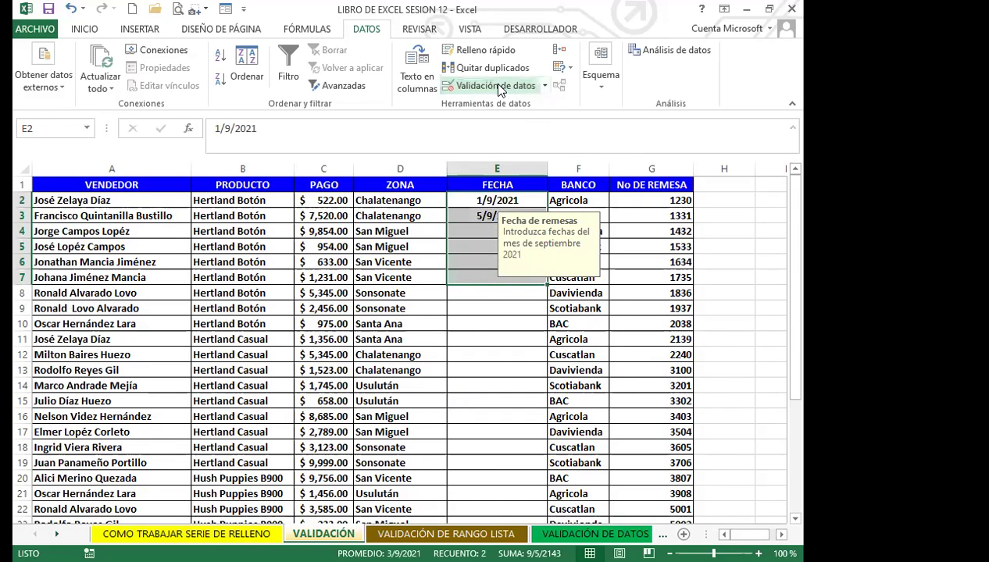
{"action": "left_click", "coordinate": [287, 360]}
{"action": "left_click", "coordinate": [472, 361]}
Compare the input message on FECHA cells E9 and E14 with cleared cell E2
{"action": "left_click", "coordinate": [489, 348]}
{"action": "left_click", "coordinate": [484, 310]}
{"action": "left_click", "coordinate": [492, 385]}
{"action": "left_click", "coordinate": [479, 198]}
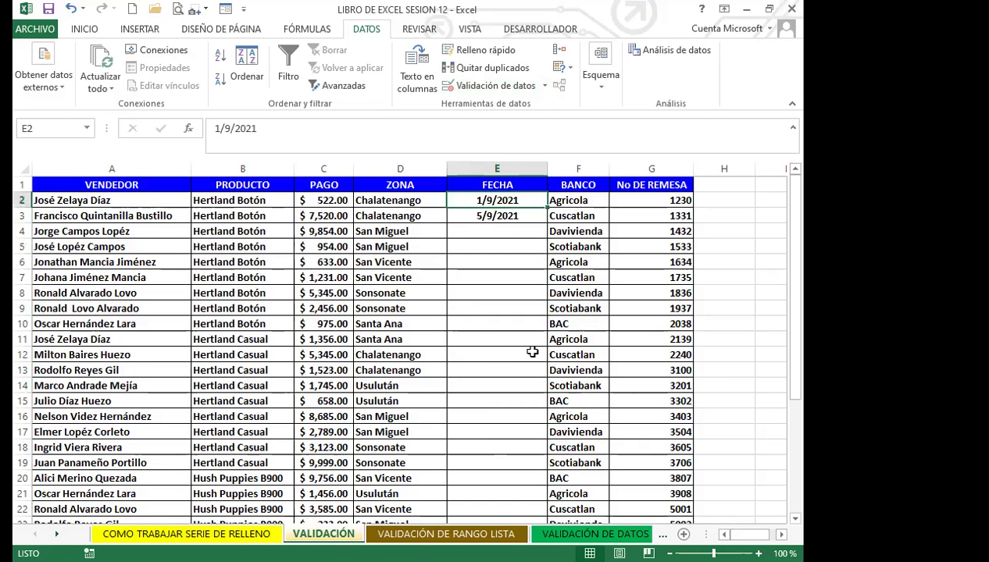
Compare the input message on cleared FECHA cells near the table's end with cells above them, such as E23 and E21
{"action": "scroll", "coordinate": [504, 364], "scroll_direction": "down", "scroll_amount": 6}
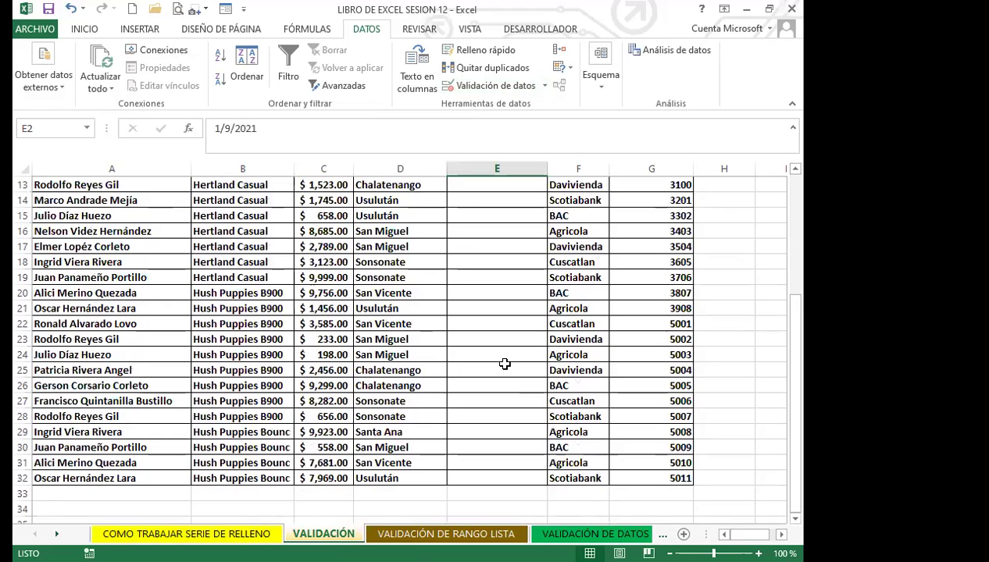
{"action": "left_click", "coordinate": [491, 355]}
{"action": "left_click", "coordinate": [488, 324]}
{"action": "left_click", "coordinate": [485, 371]}
{"action": "left_click", "coordinate": [488, 386]}
{"action": "left_click", "coordinate": [489, 348]}
{"action": "left_click", "coordinate": [483, 305]}
{"action": "left_click", "coordinate": [481, 246]}
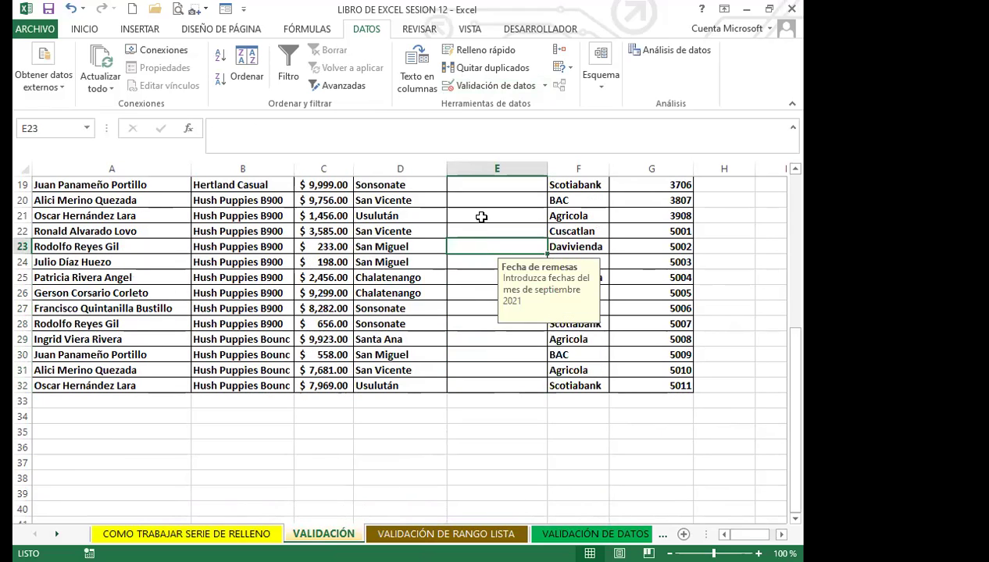
{"action": "left_click", "coordinate": [481, 217]}
Recheck the cleared FECHA cells between E28 and E32 for an input message
{"action": "left_click", "coordinate": [476, 323]}
{"action": "left_click", "coordinate": [483, 354]}
{"action": "left_click", "coordinate": [485, 386]}
{"action": "left_click", "coordinate": [486, 369]}
{"action": "left_click", "coordinate": [486, 356]}
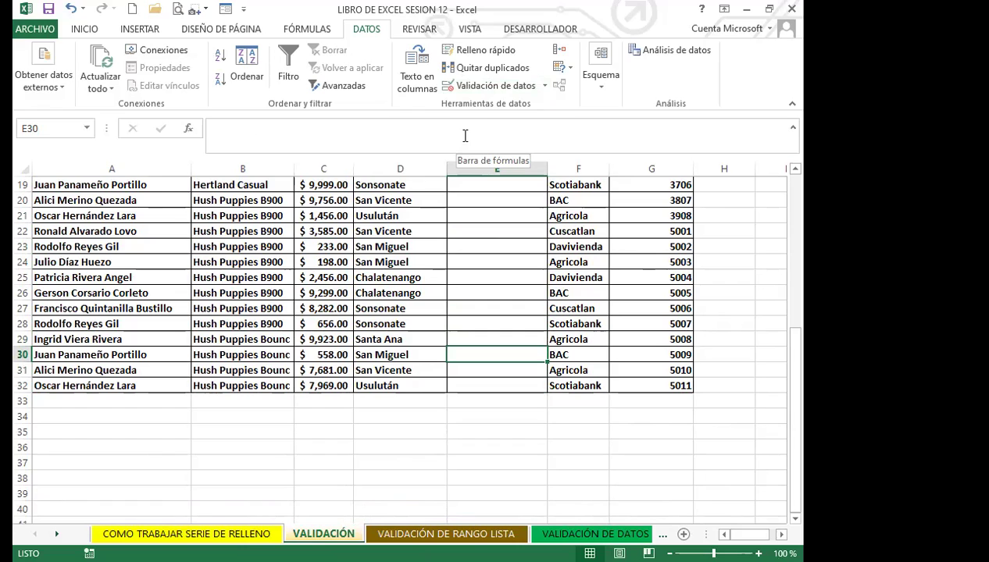
Save the workbook and return to the first rows of the sales table
{"action": "left_click", "coordinate": [428, 475]}
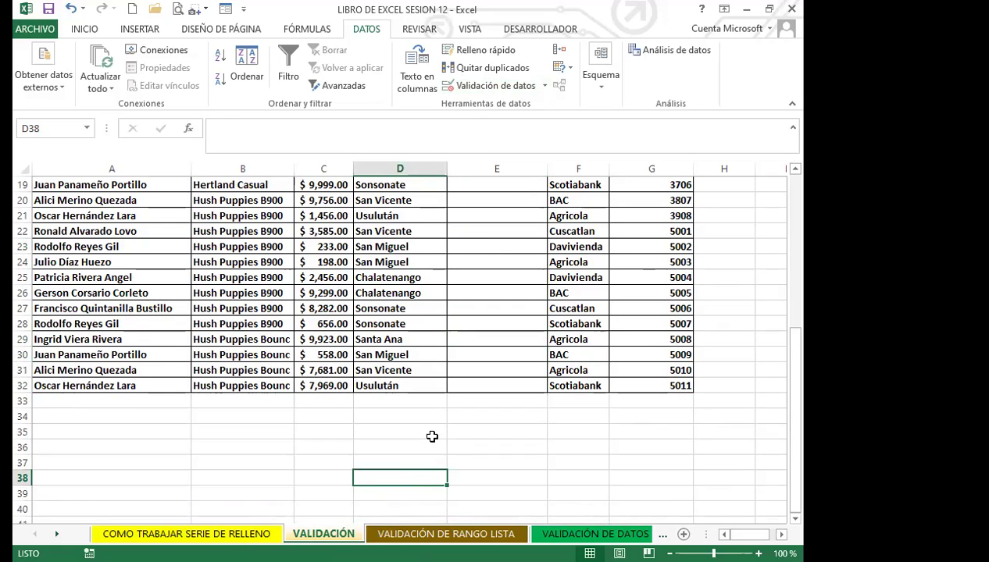
{"action": "left_click", "coordinate": [48, 9]}
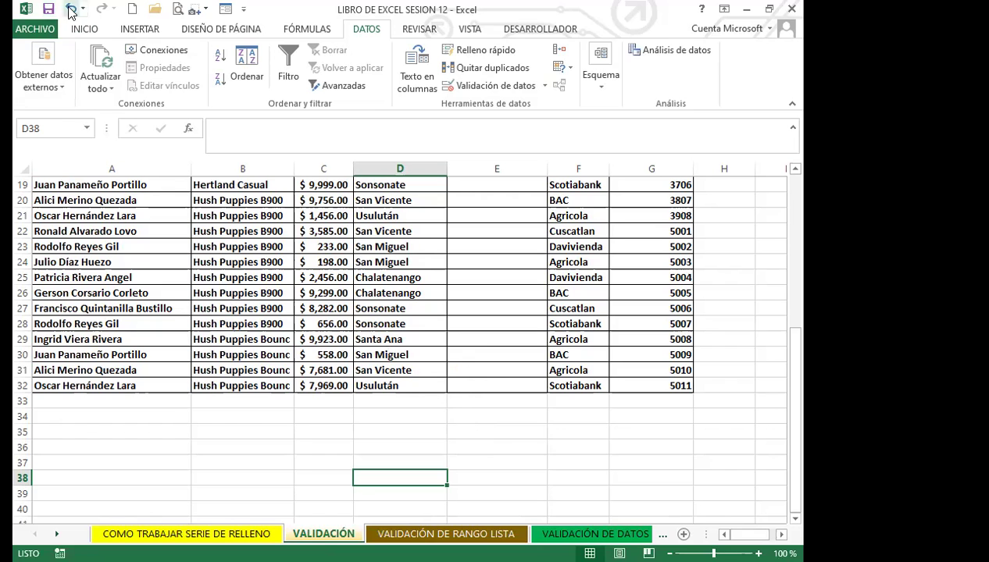
{"action": "left_click", "coordinate": [491, 427]}
{"action": "scroll", "coordinate": [489, 418], "scroll_direction": "up", "scroll_amount": 6}
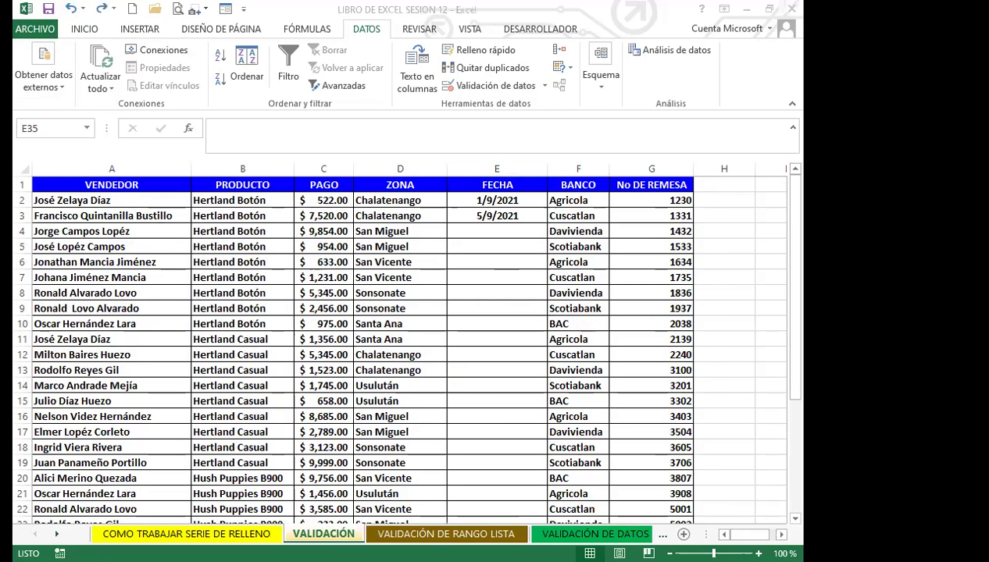
Switch to the VALIDACIÓN DE RANGO LISTA sheet and review the full VALORES list in column A
{"action": "left_click", "coordinate": [446, 534]}
{"action": "left_click", "coordinate": [323, 350]}
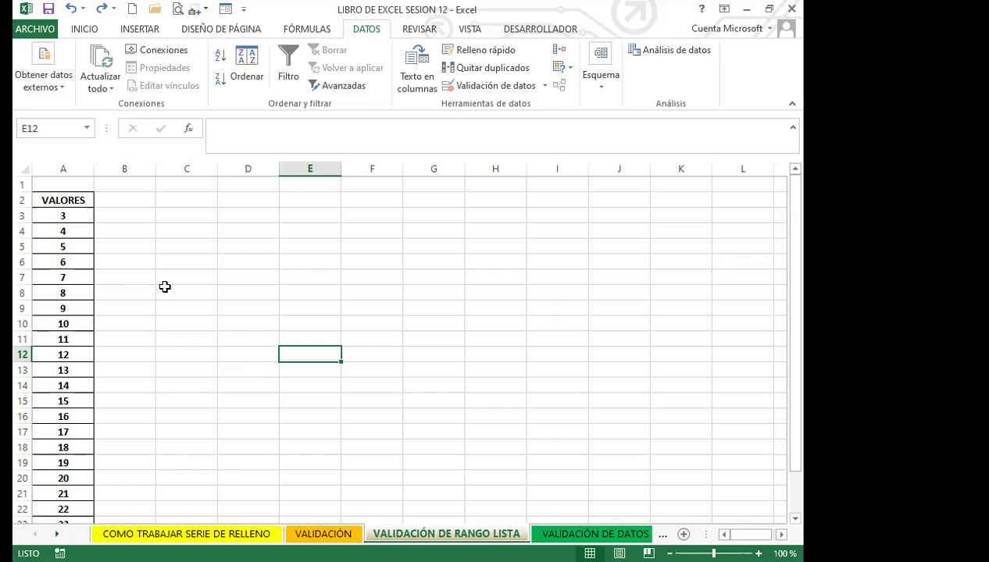
{"action": "scroll", "coordinate": [60, 376], "scroll_direction": "down", "scroll_amount": 3}
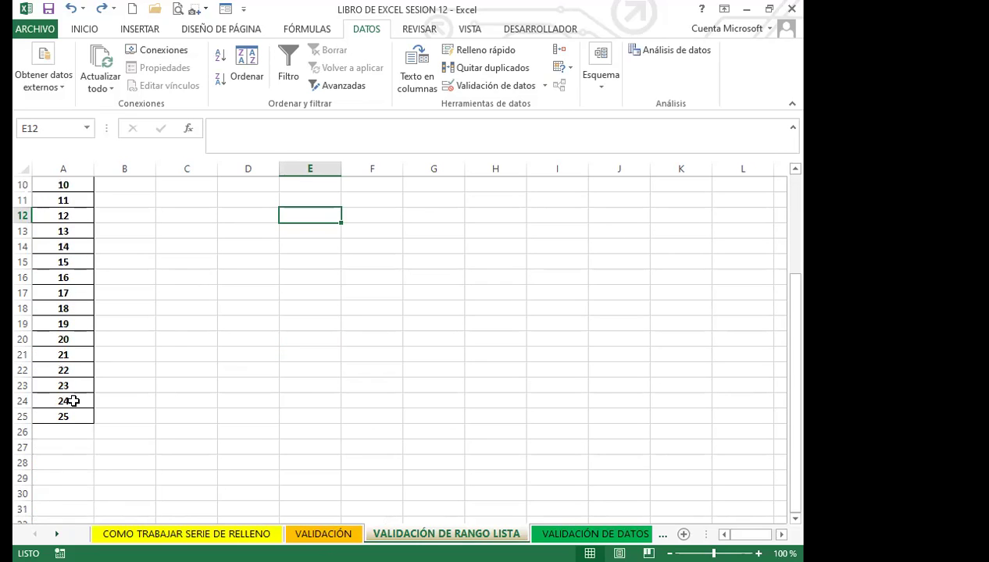
{"action": "scroll", "coordinate": [70, 398], "scroll_direction": "up", "scroll_amount": 3}
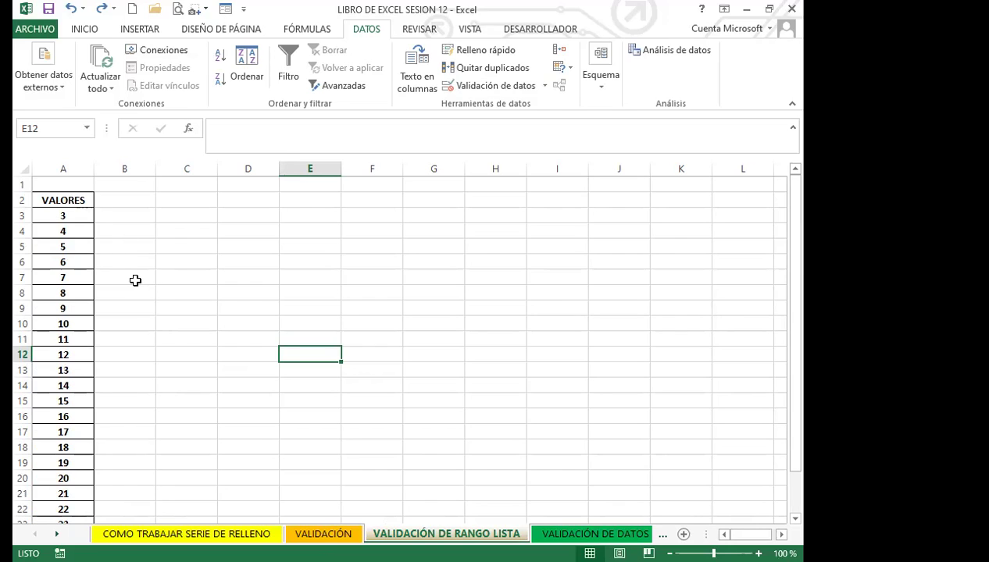
{"action": "scroll", "coordinate": [53, 410], "scroll_direction": "down", "scroll_amount": 5}
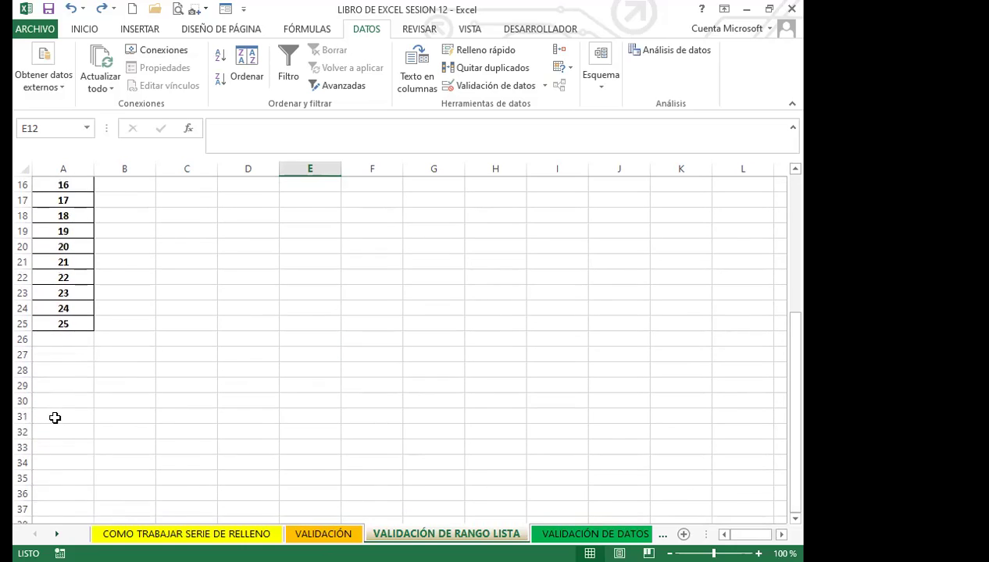
{"action": "scroll", "coordinate": [55, 416], "scroll_direction": "up", "scroll_amount": 5}
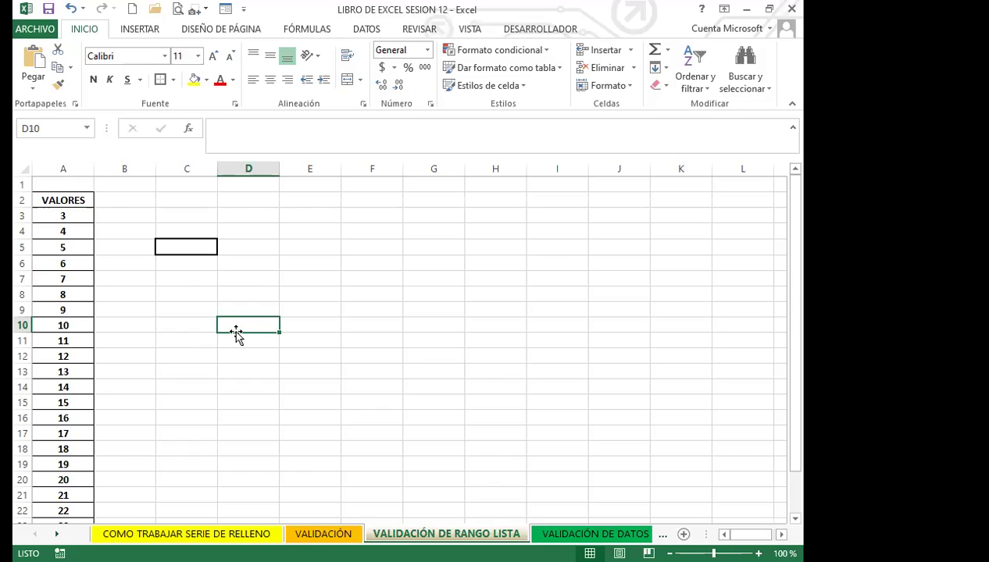
Delete the defined name VALORES, which refers to A2:A25, from the workbook's names
{"action": "left_click", "coordinate": [167, 320]}
{"action": "left_click", "coordinate": [294, 28]}
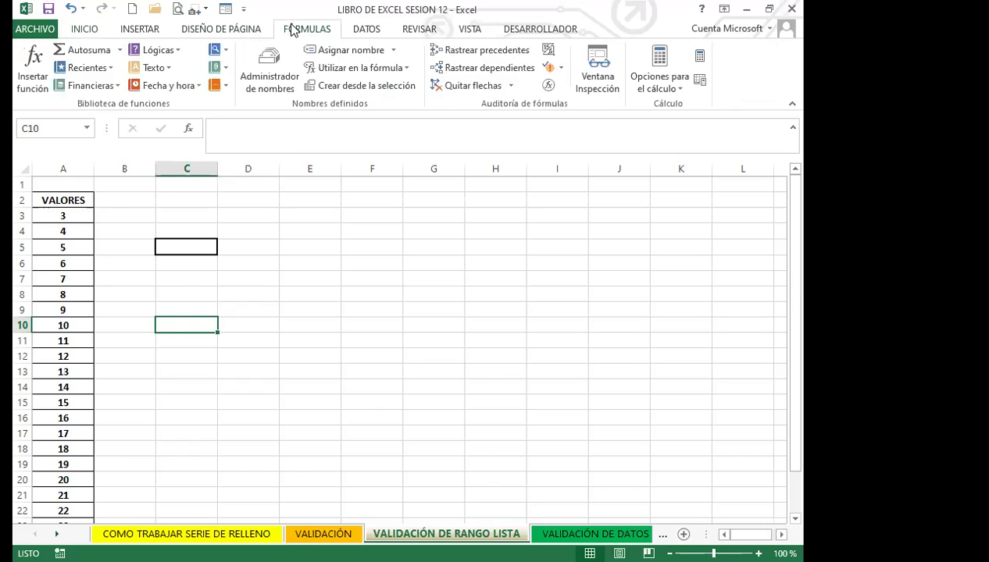
{"action": "left_click", "coordinate": [262, 78]}
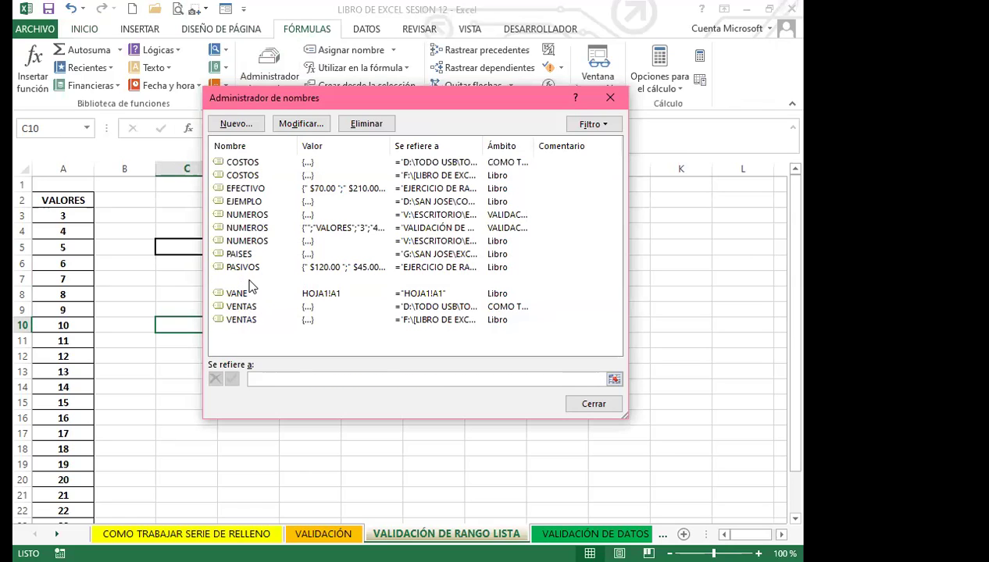
{"action": "left_click", "coordinate": [250, 281]}
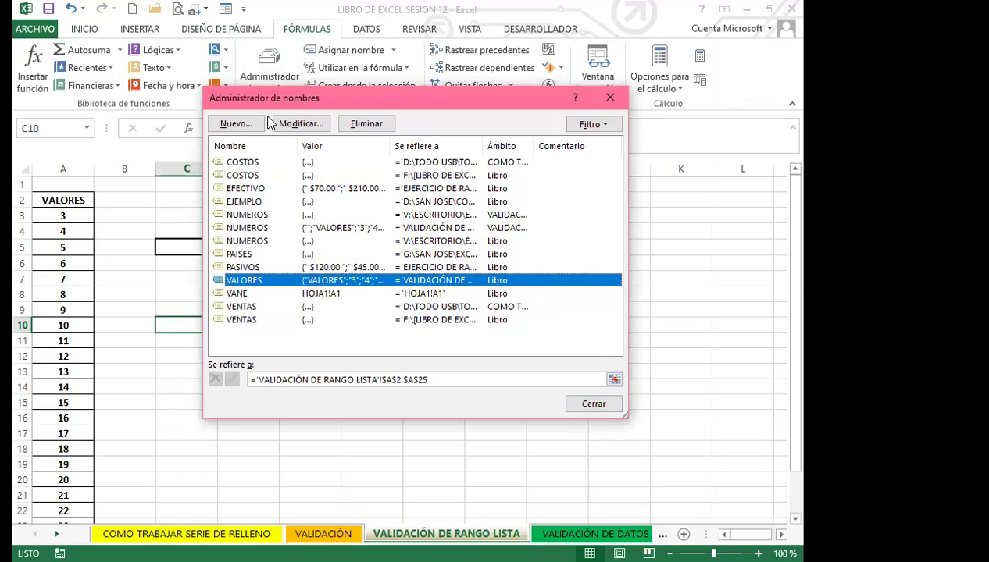
{"action": "left_click", "coordinate": [367, 126]}
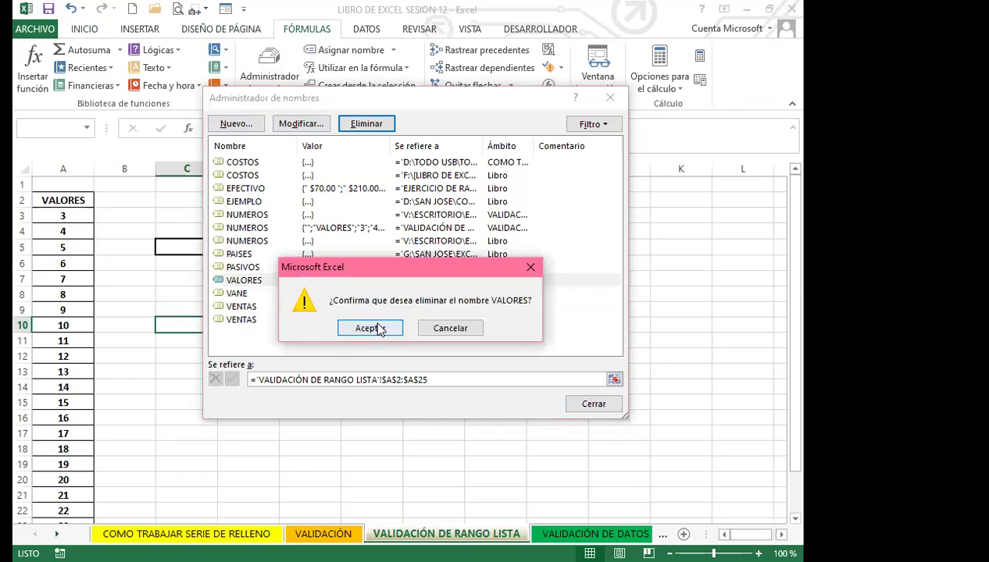
{"action": "left_click", "coordinate": [378, 329]}
{"action": "left_click", "coordinate": [610, 98]}
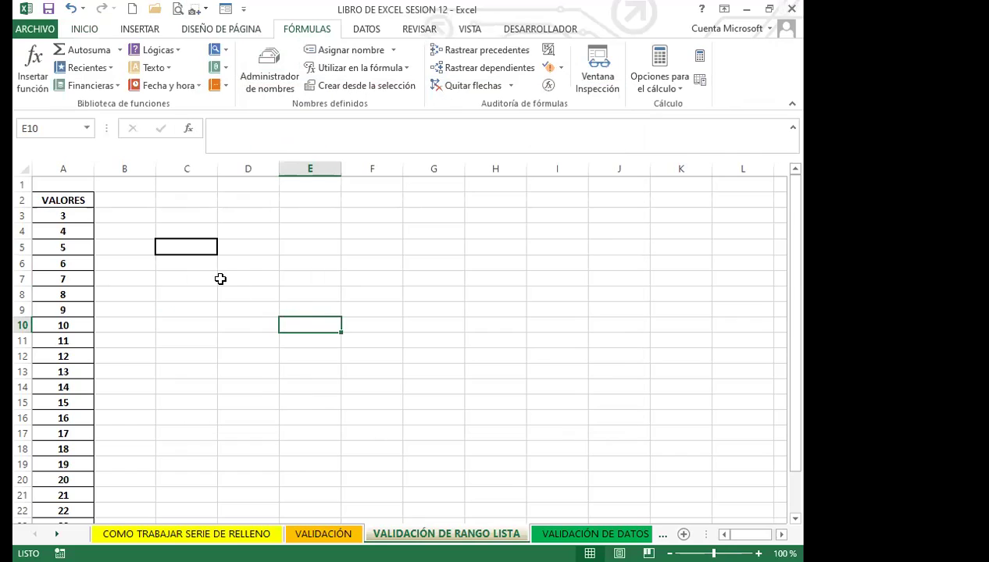
Assign the range name VALORES to cells A2:A25, including the header
{"action": "left_click", "coordinate": [178, 325]}
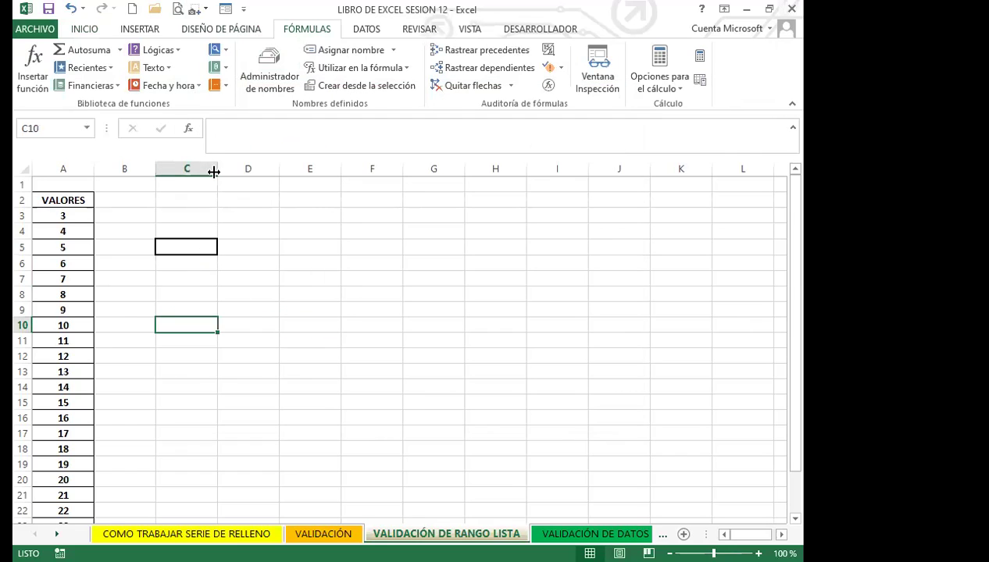
{"action": "left_click", "coordinate": [85, 29]}
{"action": "left_click", "coordinate": [171, 275]}
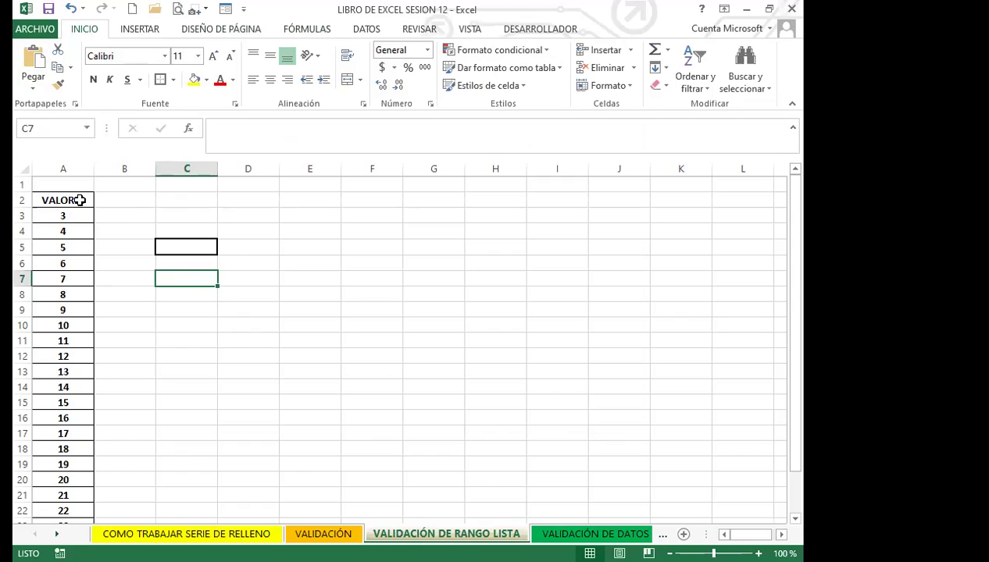
{"action": "left_click_drag", "start_coordinate": [80, 200], "coordinate": [75, 436]}
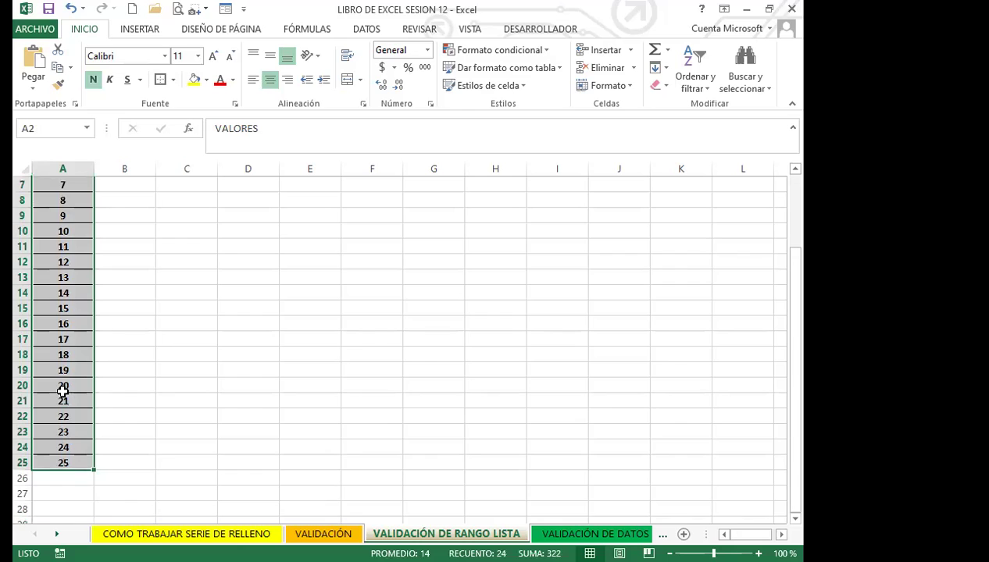
{"action": "scroll", "coordinate": [70, 325], "scroll_direction": "up", "scroll_amount": 2}
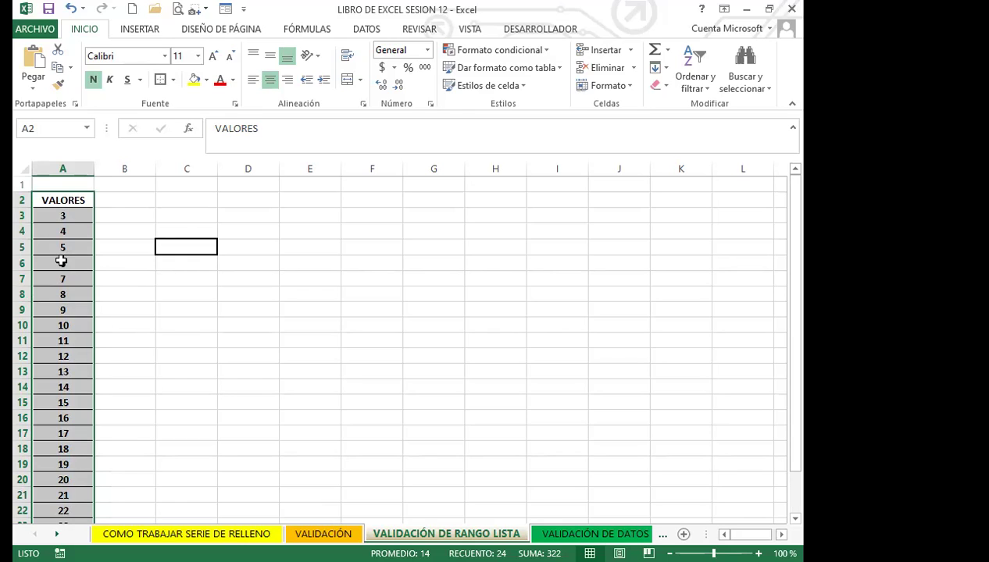
{"action": "left_click", "coordinate": [50, 128]}
{"action": "type", "text": "VALORES"}
{"action": "key", "text": "Return"}
{"action": "left_click", "coordinate": [110, 262]}
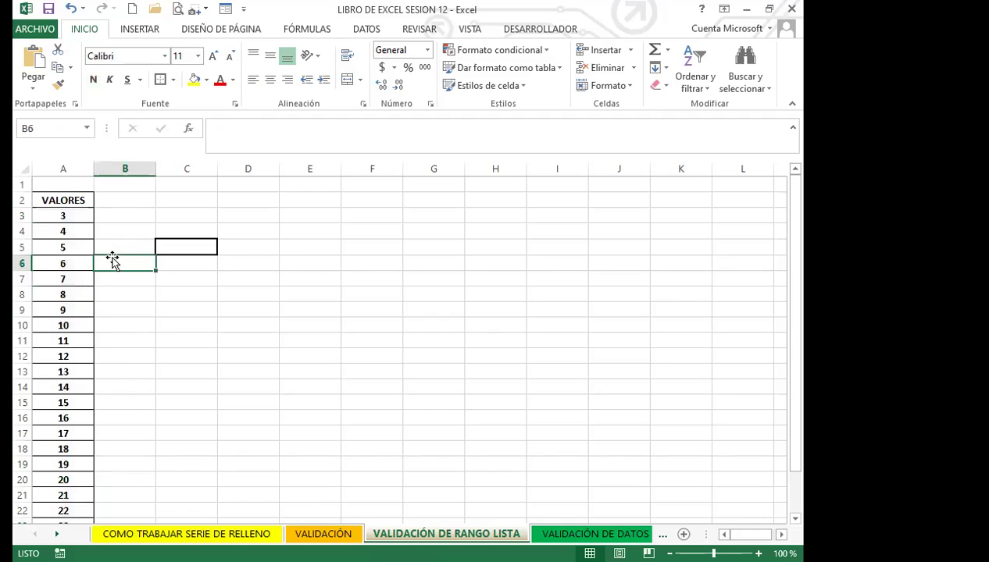
{"action": "left_click", "coordinate": [223, 312]}
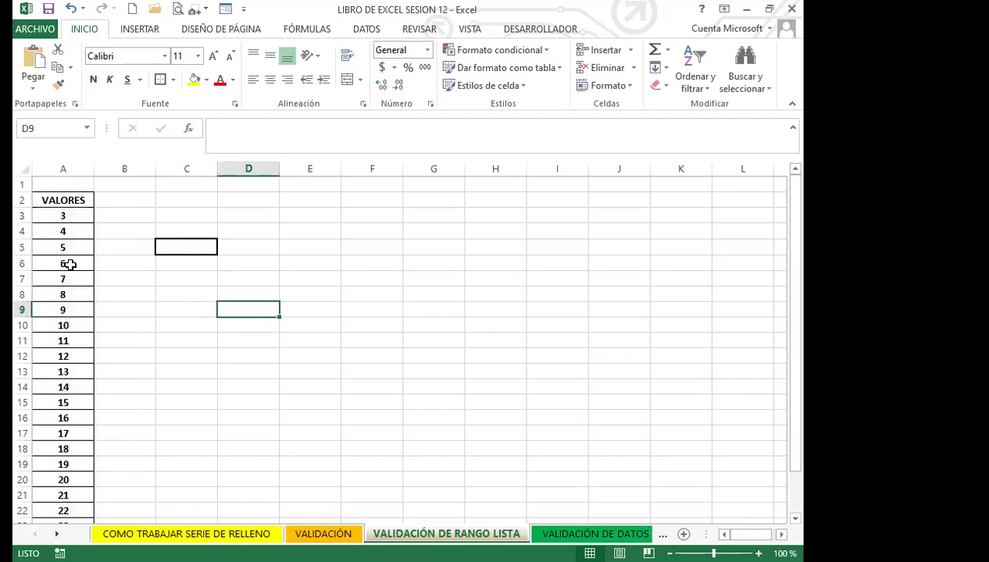
{"action": "left_click", "coordinate": [185, 248]}
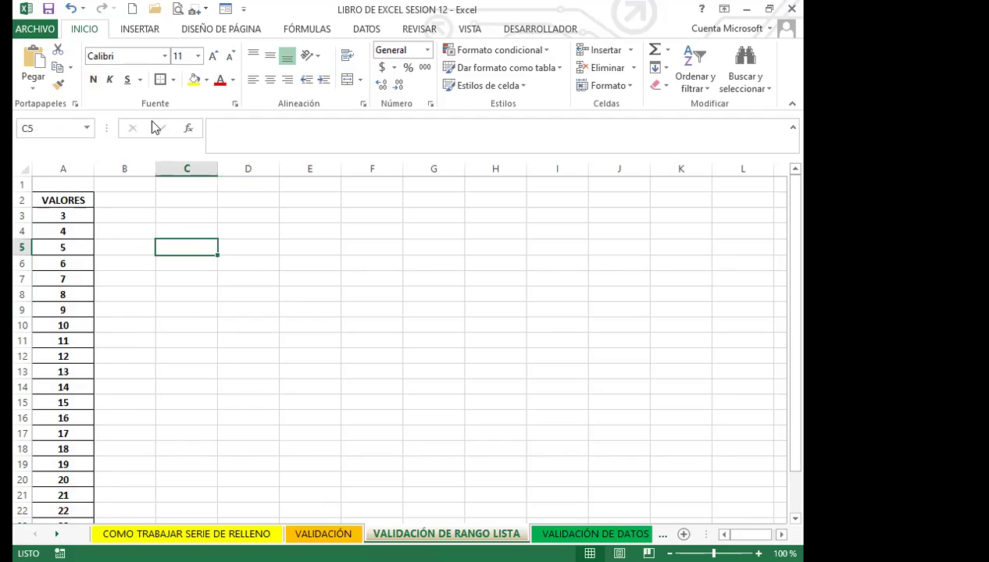
{"action": "left_click", "coordinate": [161, 79]}
{"action": "left_click", "coordinate": [195, 293]}
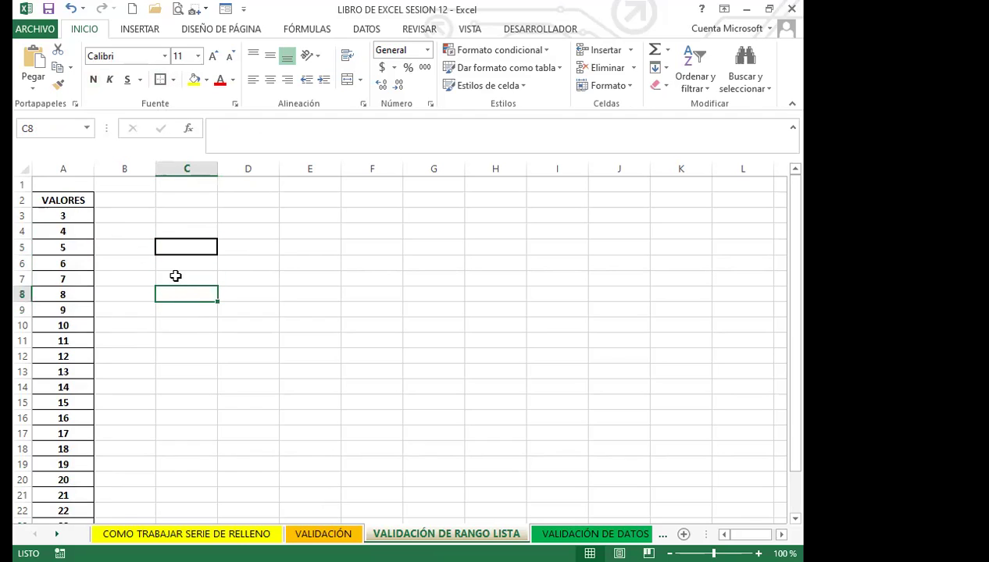
{"action": "key", "text": "ctrl+z"}
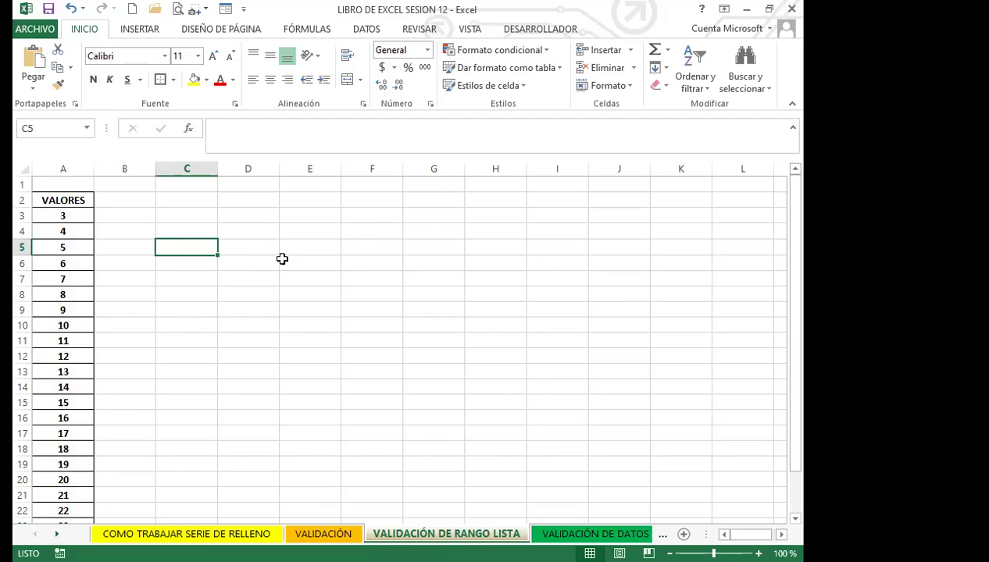
{"action": "left_click", "coordinate": [426, 358]}
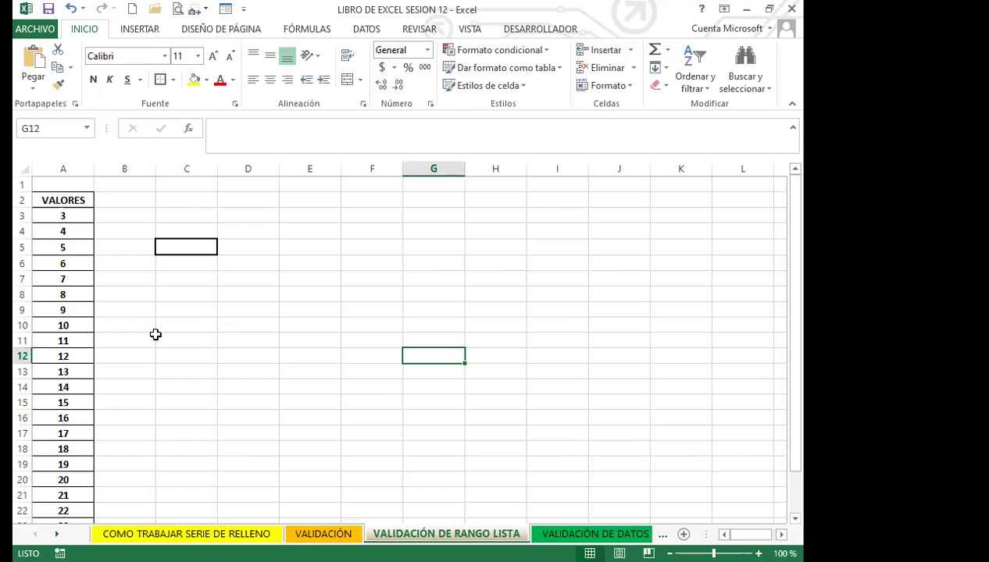
{"action": "left_click", "coordinate": [227, 250]}
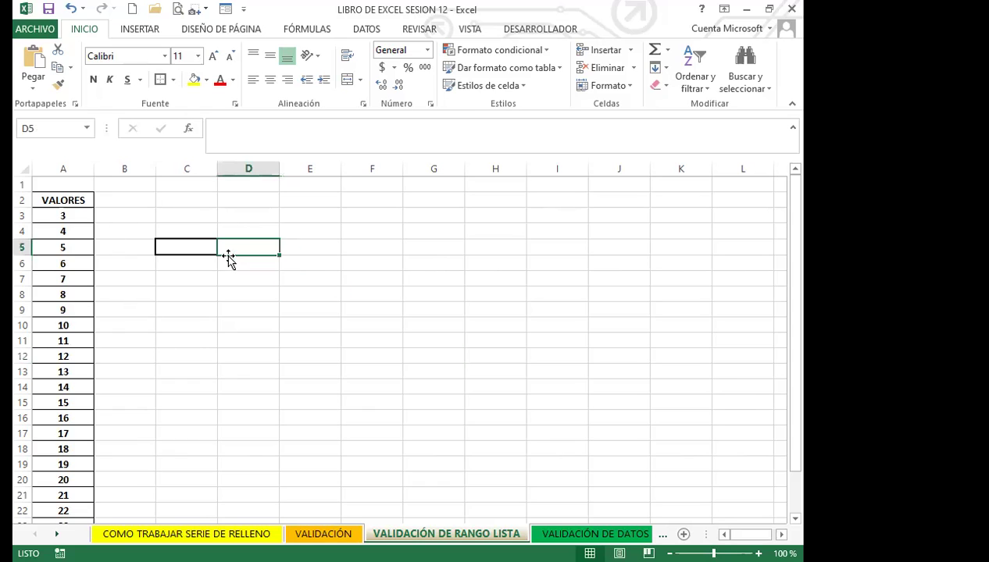
{"action": "left_click", "coordinate": [187, 266]}
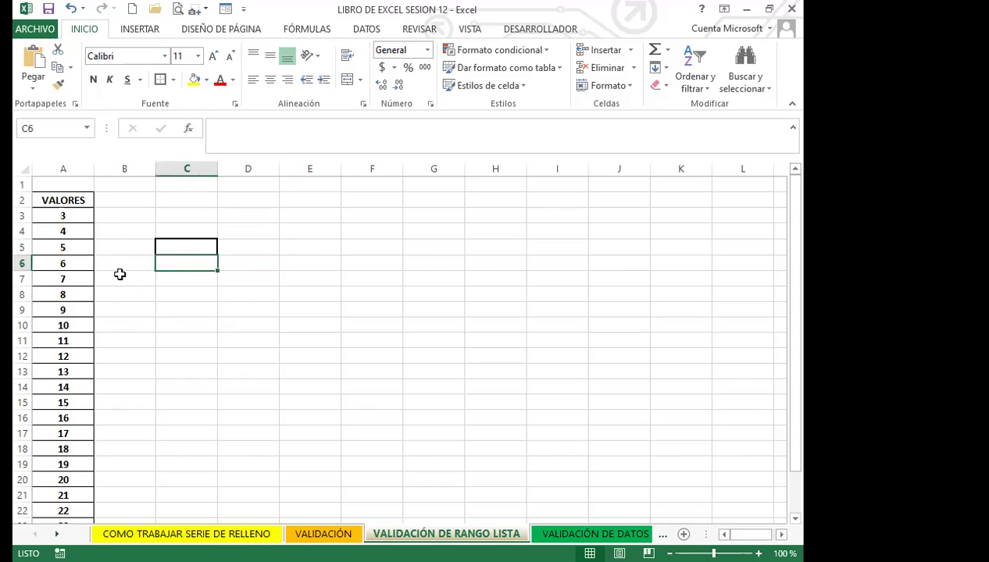
{"action": "left_click", "coordinate": [194, 251]}
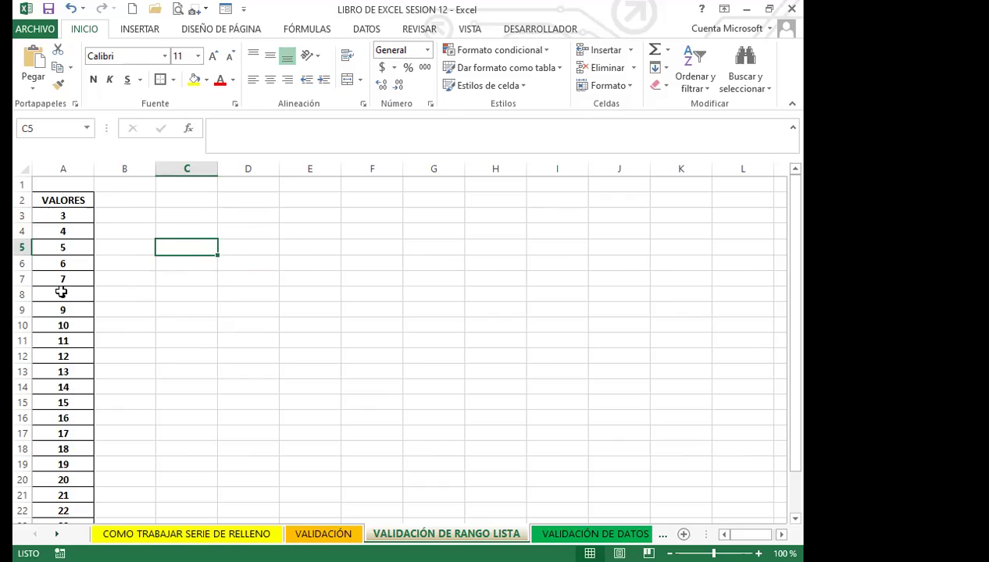
{"action": "left_click", "coordinate": [111, 250]}
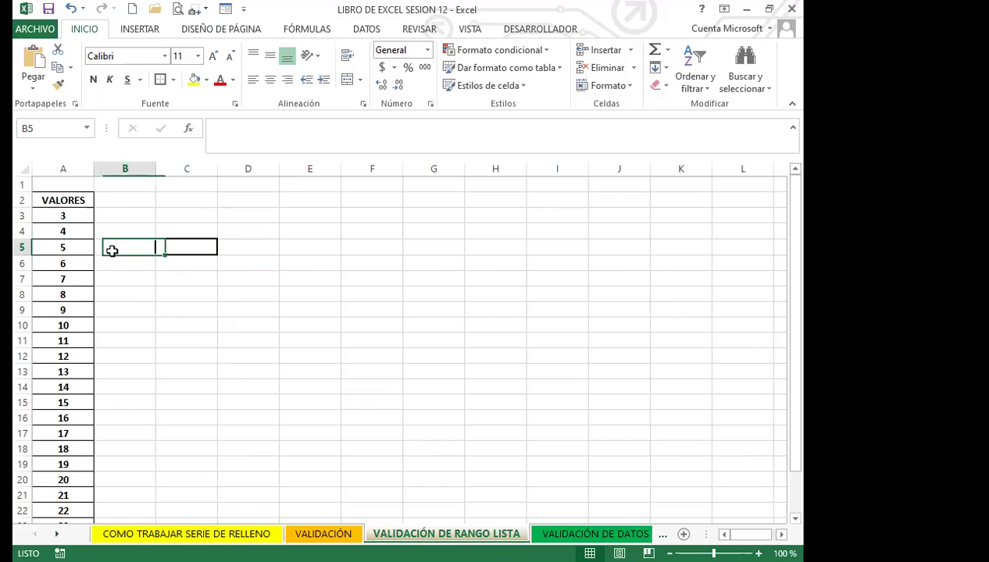
Try entering the value 3 manually in the bordered cell C5
{"action": "left_click", "coordinate": [181, 248]}
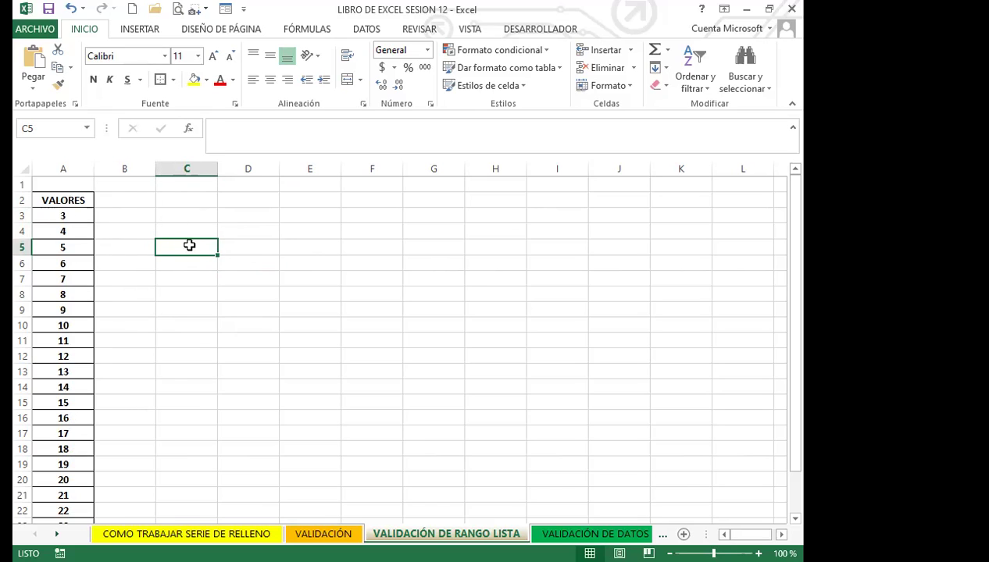
{"action": "type", "text": "3"}
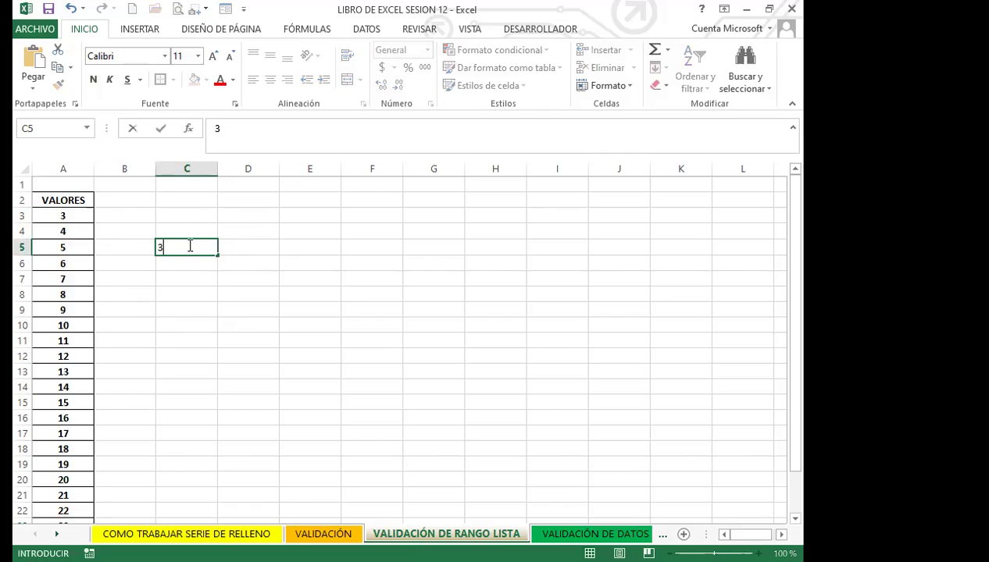
{"action": "left_click", "coordinate": [161, 276]}
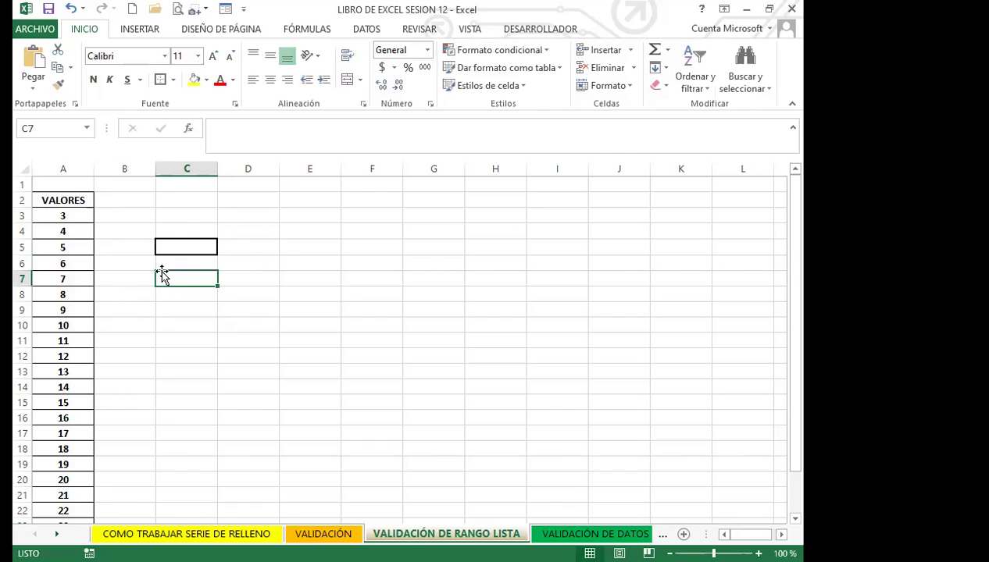
{"action": "left_click", "coordinate": [118, 249]}
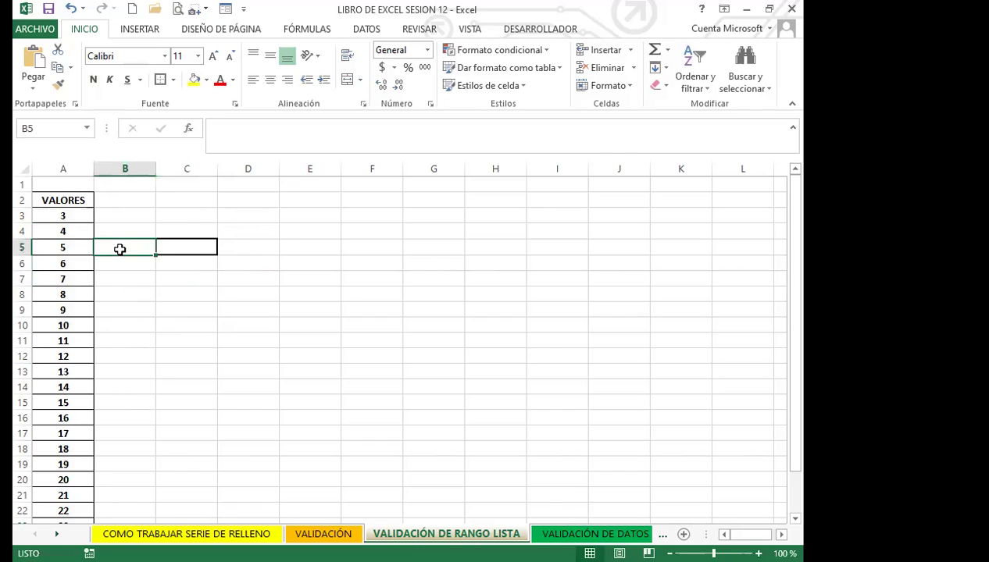
{"action": "left_click", "coordinate": [195, 248]}
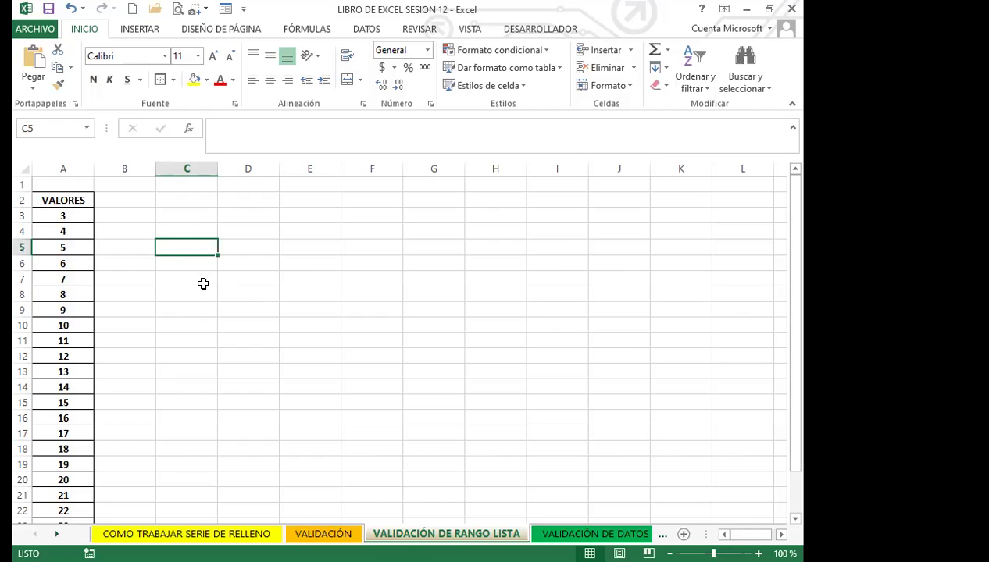
{"action": "left_click", "coordinate": [125, 285]}
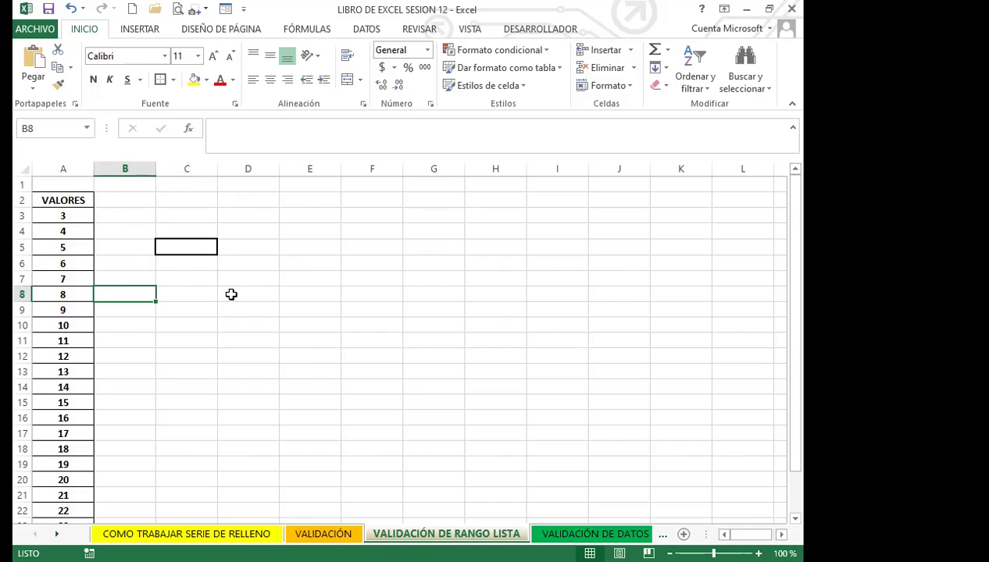
{"action": "left_click", "coordinate": [188, 247]}
{"action": "left_click", "coordinate": [188, 296]}
{"action": "left_click", "coordinate": [181, 249]}
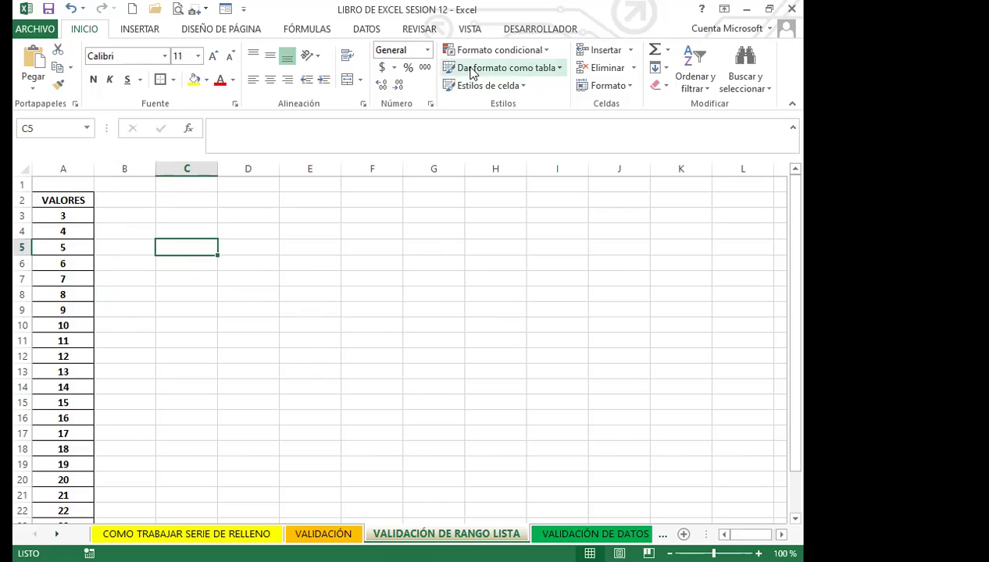
{"action": "left_click", "coordinate": [367, 32]}
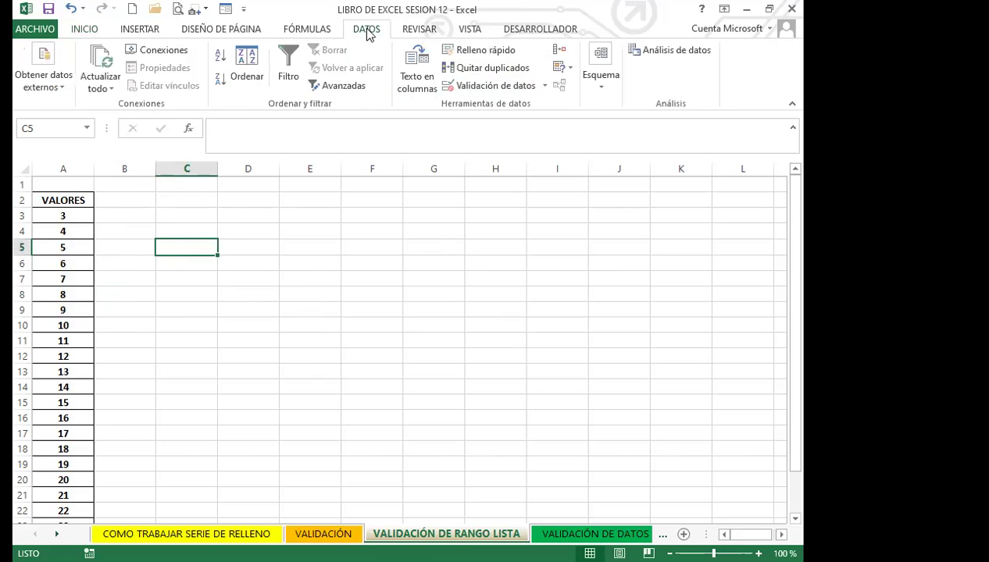
{"action": "left_click", "coordinate": [478, 86]}
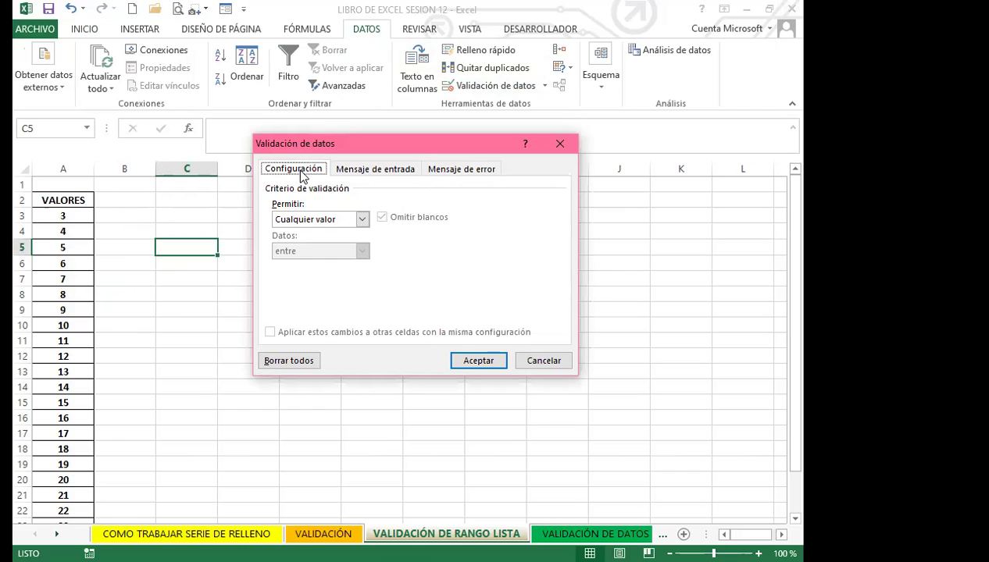
{"action": "left_click", "coordinate": [362, 219]}
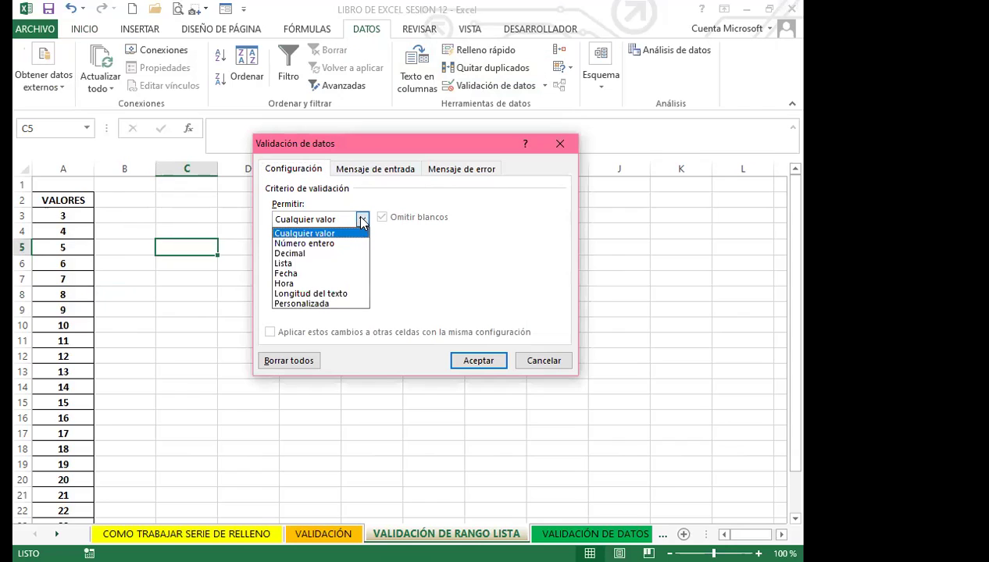
{"action": "left_click", "coordinate": [289, 264]}
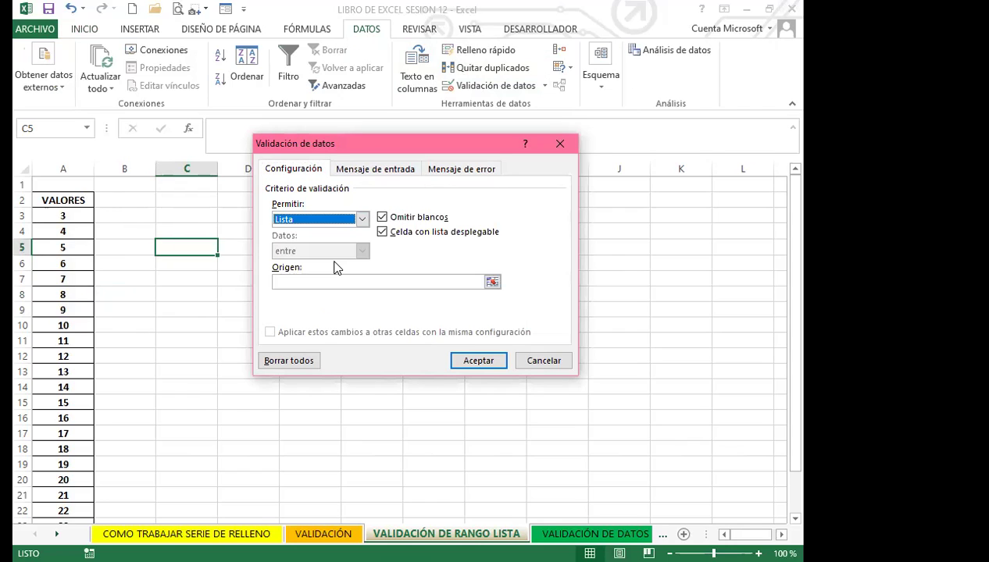
{"action": "left_click", "coordinate": [295, 283]}
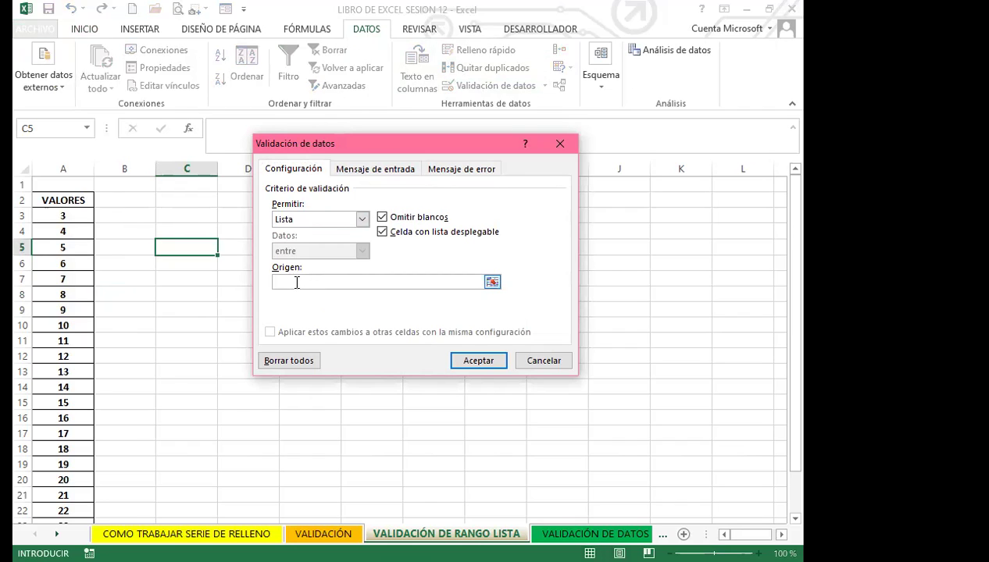
{"action": "left_click", "coordinate": [542, 362]}
{"action": "left_click", "coordinate": [284, 339]}
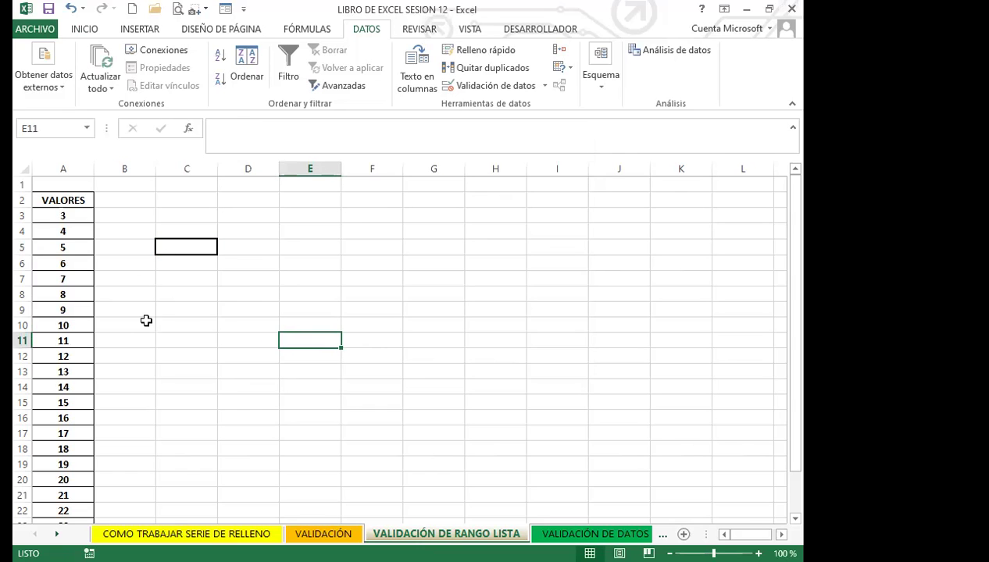
Apply a thick box border to cell C8, matching the one around cell C5
{"action": "left_click", "coordinate": [186, 296]}
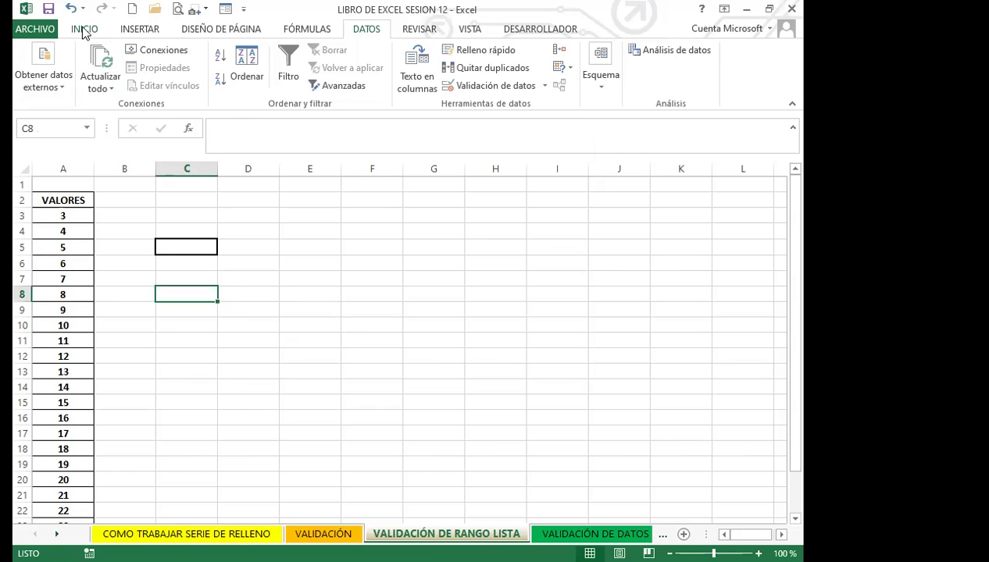
{"action": "left_click", "coordinate": [82, 29]}
{"action": "left_click", "coordinate": [170, 323]}
{"action": "left_click", "coordinate": [188, 294]}
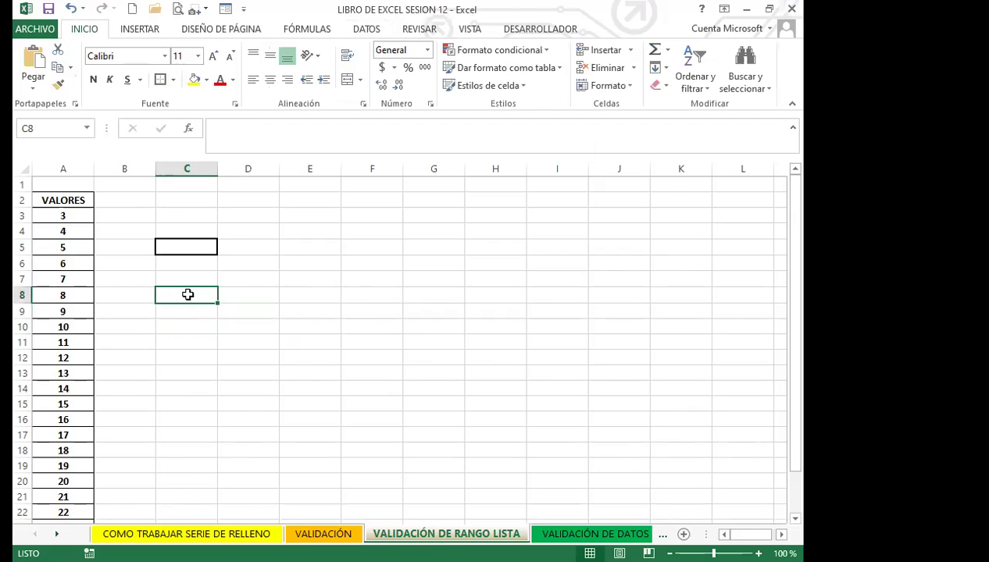
Restrict cell C8 with a Lista data validation rule whose source is =VALORES, keeping the in-cell drop-down option
{"action": "left_click", "coordinate": [370, 35]}
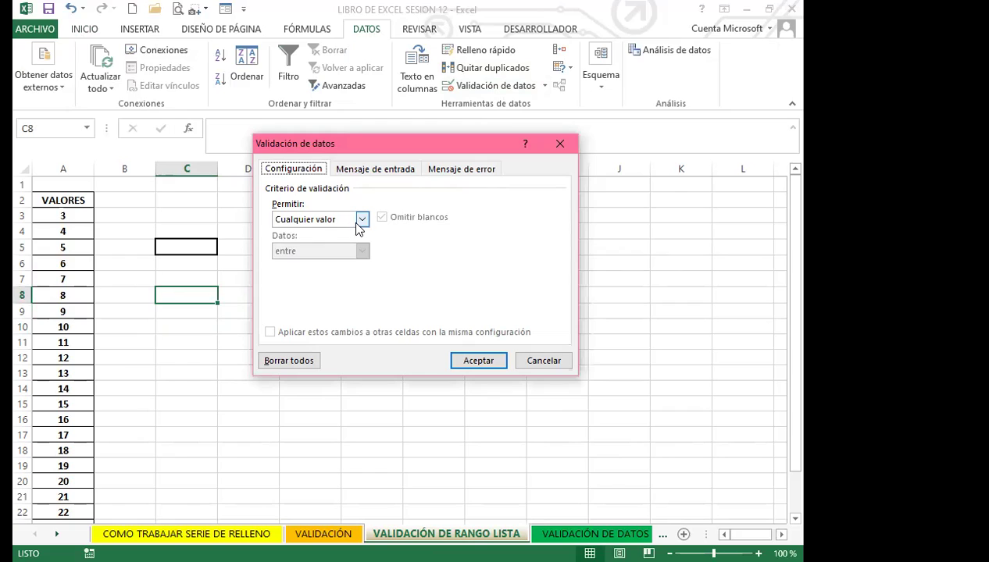
{"action": "left_click", "coordinate": [362, 219]}
{"action": "left_click", "coordinate": [289, 262]}
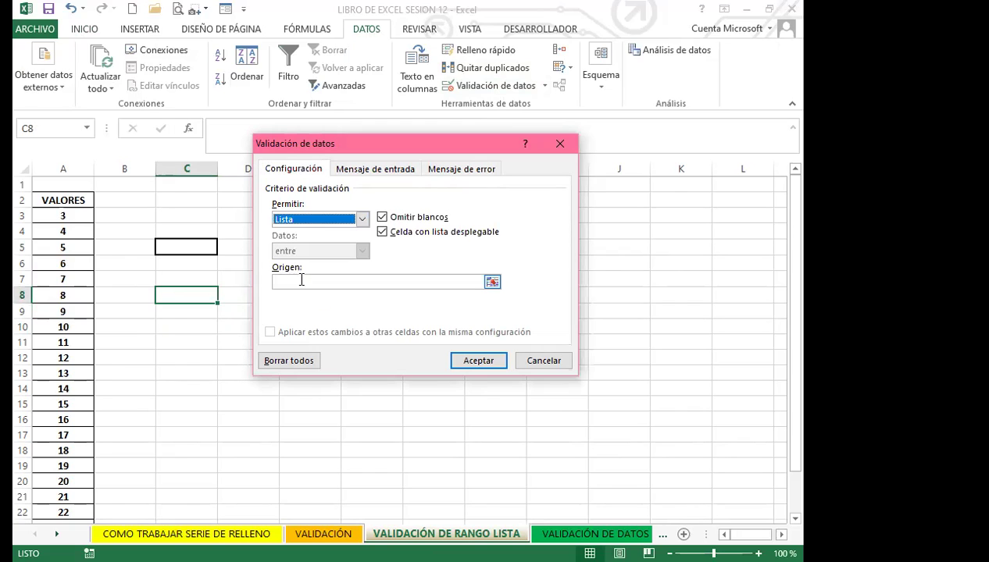
{"action": "left_click", "coordinate": [322, 281]}
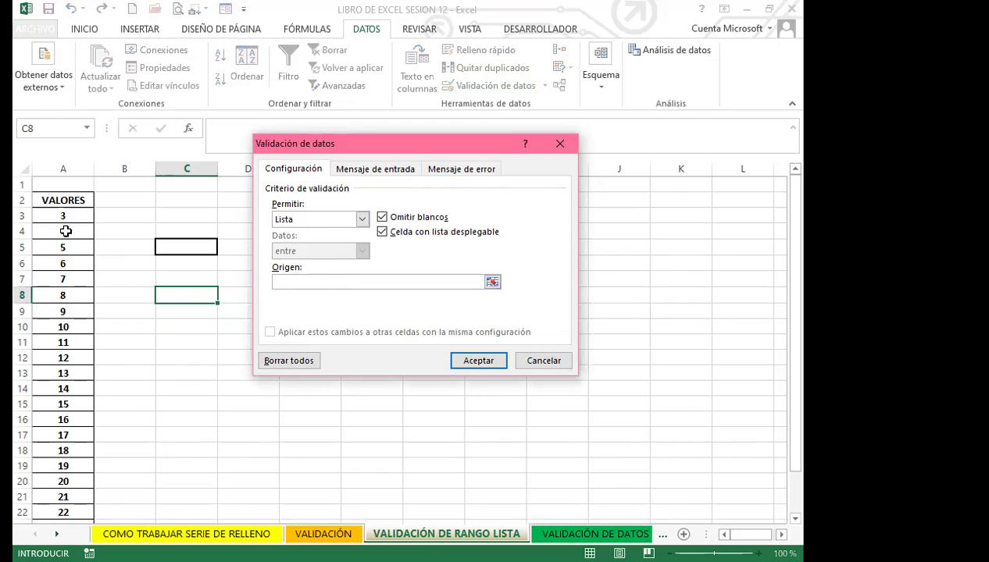
{"action": "left_click", "coordinate": [76, 205]}
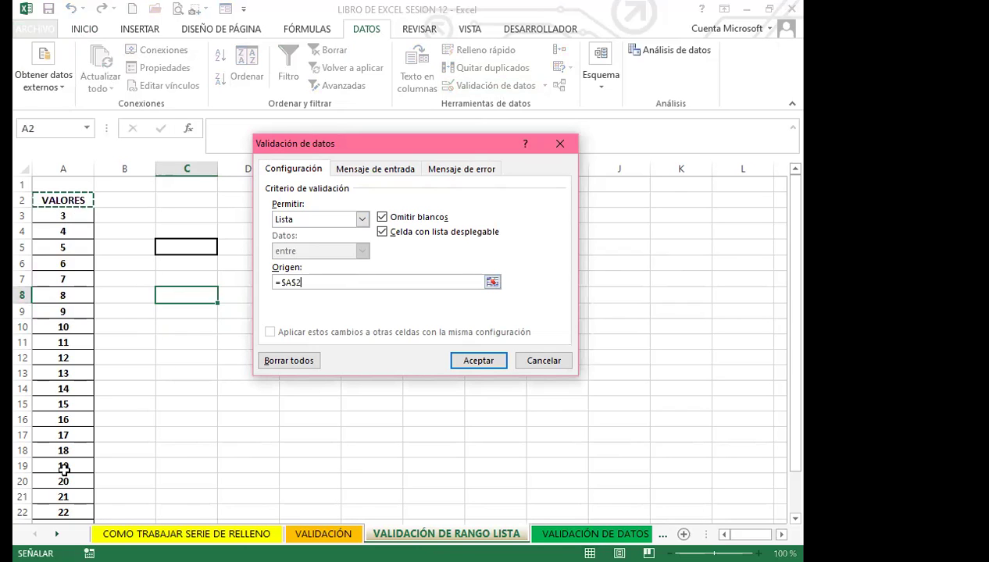
{"action": "key", "text": "ctrl+shift+Down"}
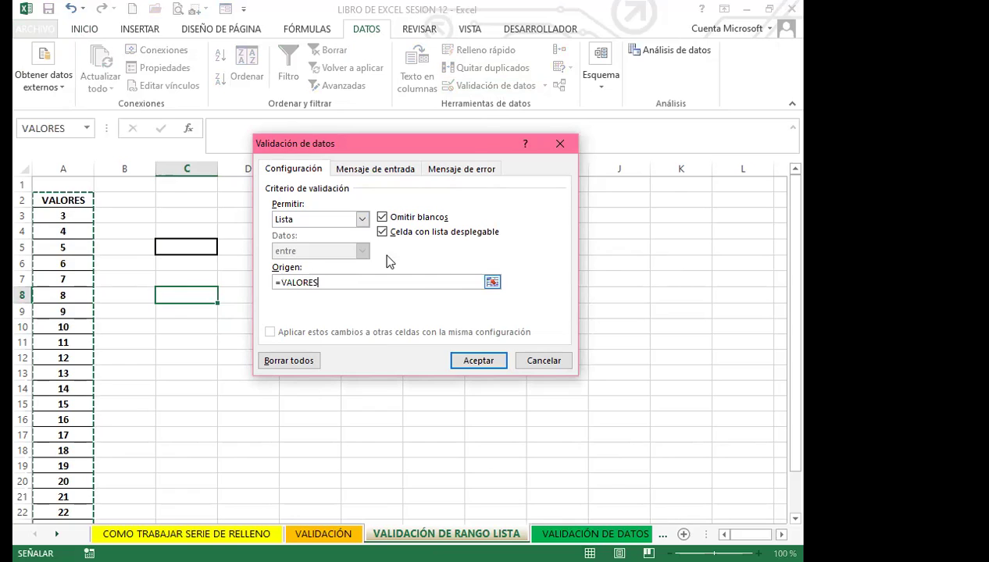
{"action": "left_click", "coordinate": [475, 362]}
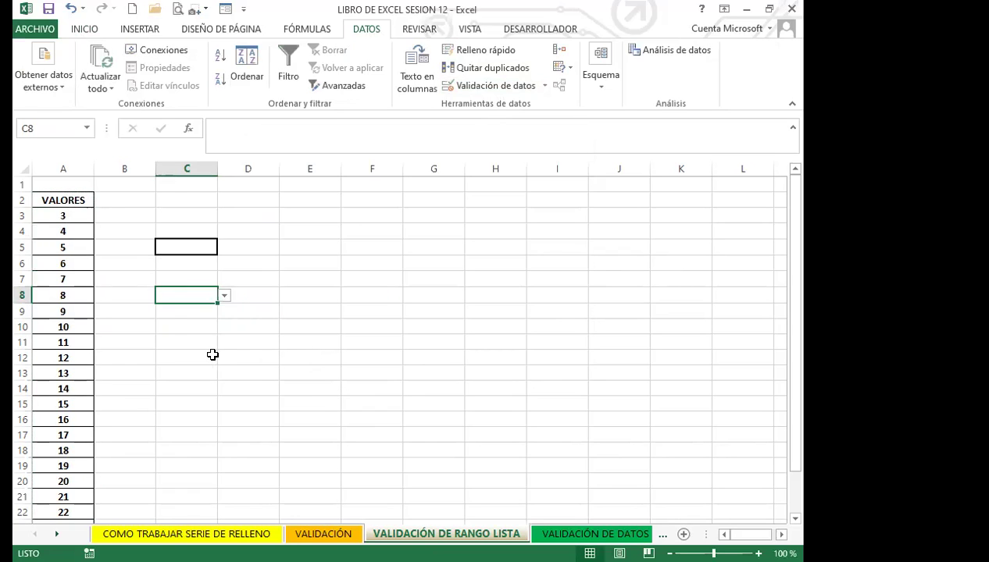
{"action": "left_click", "coordinate": [212, 354]}
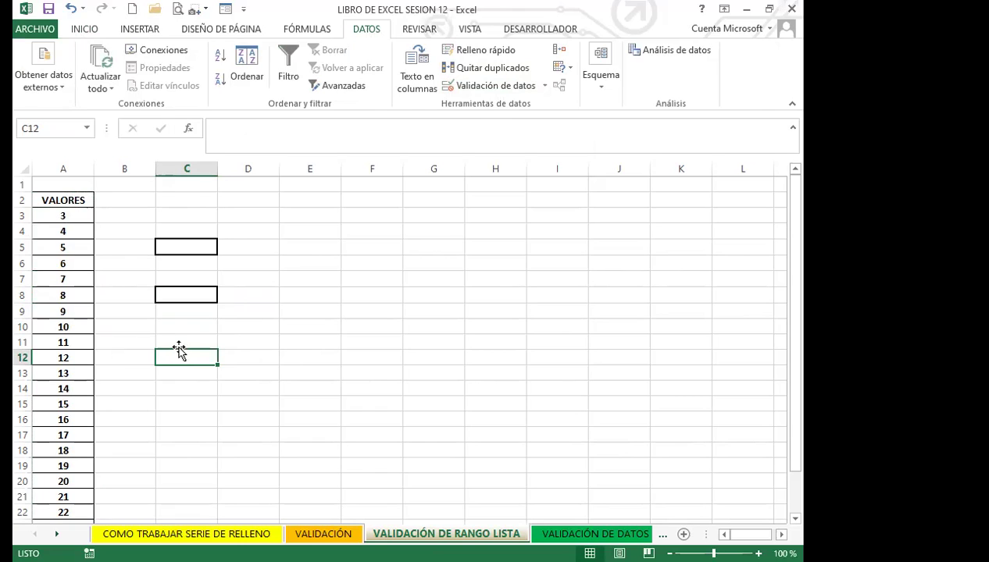
Choose the value 6 for cell C8 from its validation list
{"action": "left_click", "coordinate": [179, 294]}
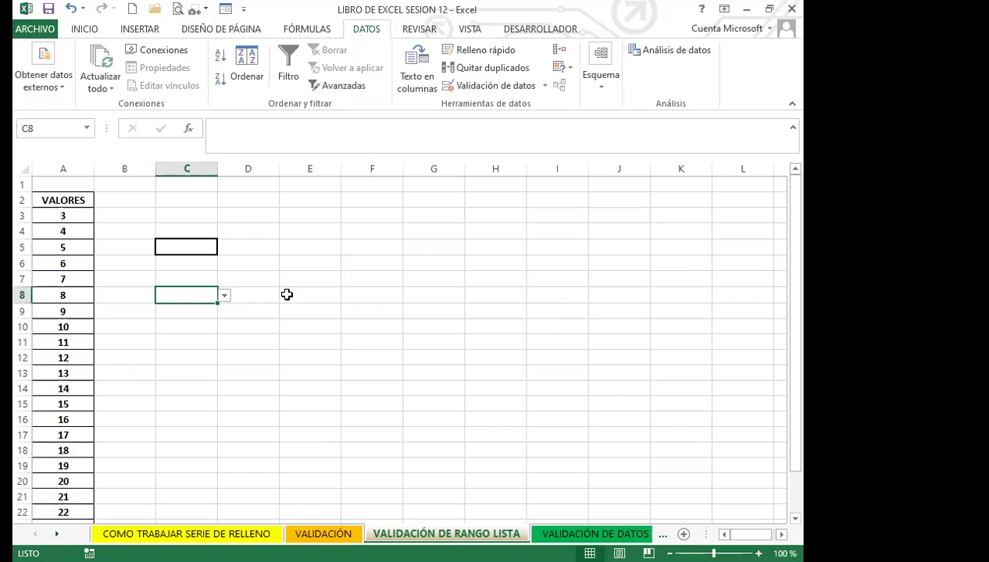
{"action": "left_click", "coordinate": [224, 297]}
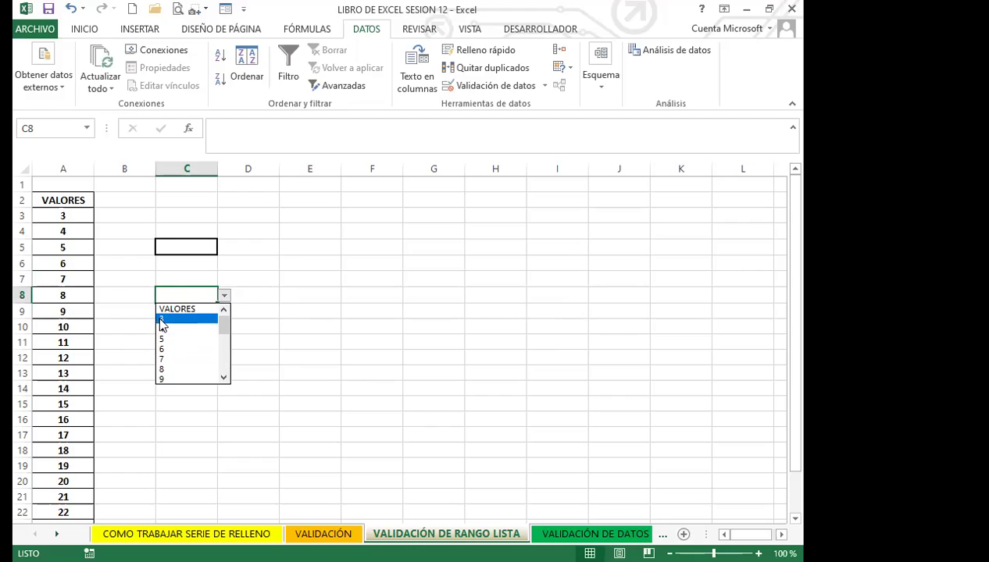
{"action": "left_click", "coordinate": [162, 350]}
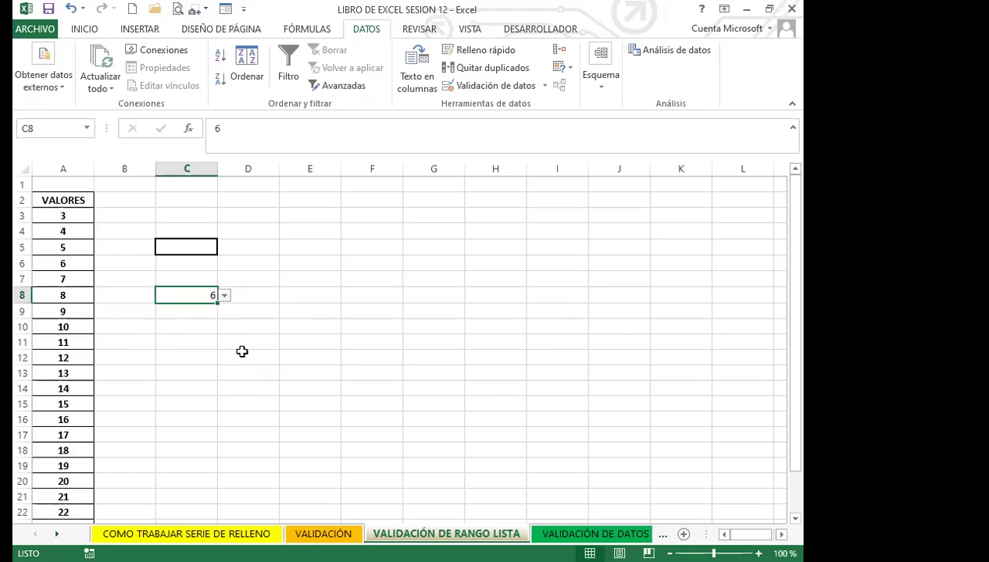
{"action": "left_click", "coordinate": [244, 355]}
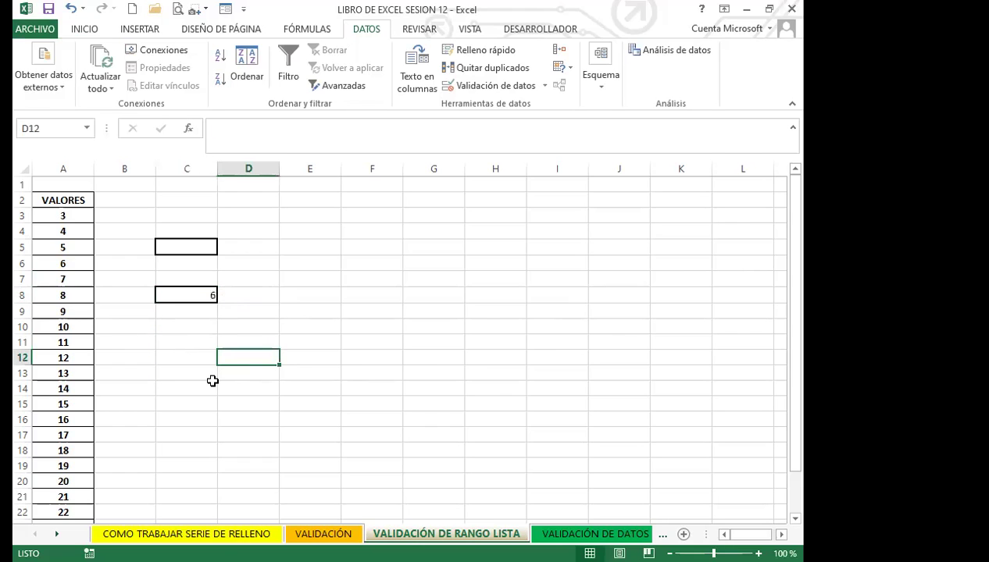
Choose the value 3 for cell C8 from its validation list
{"action": "left_click", "coordinate": [209, 295]}
{"action": "left_click", "coordinate": [224, 296]}
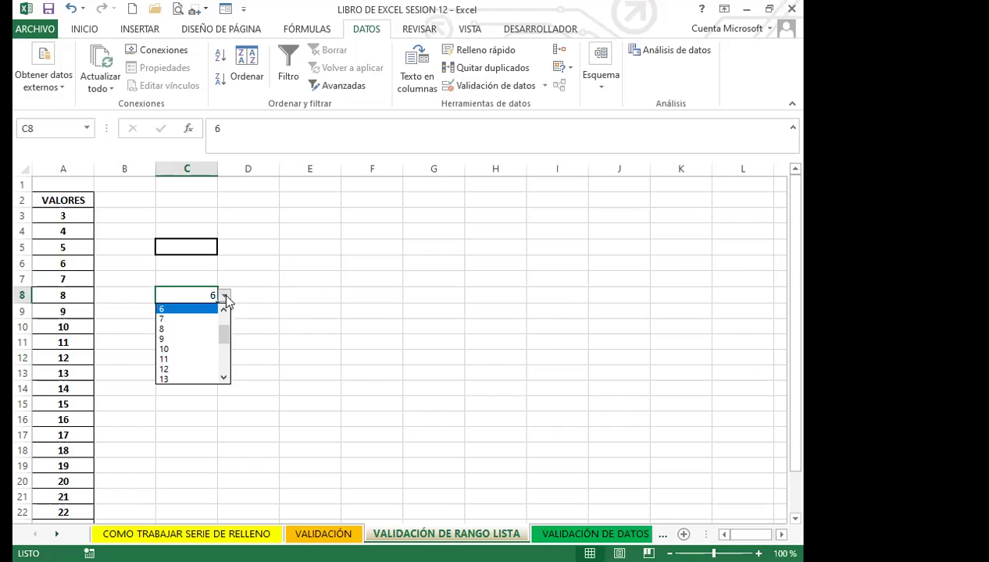
{"action": "left_click_drag", "start_coordinate": [222, 333], "coordinate": [222, 314]}
{"action": "left_click", "coordinate": [161, 320]}
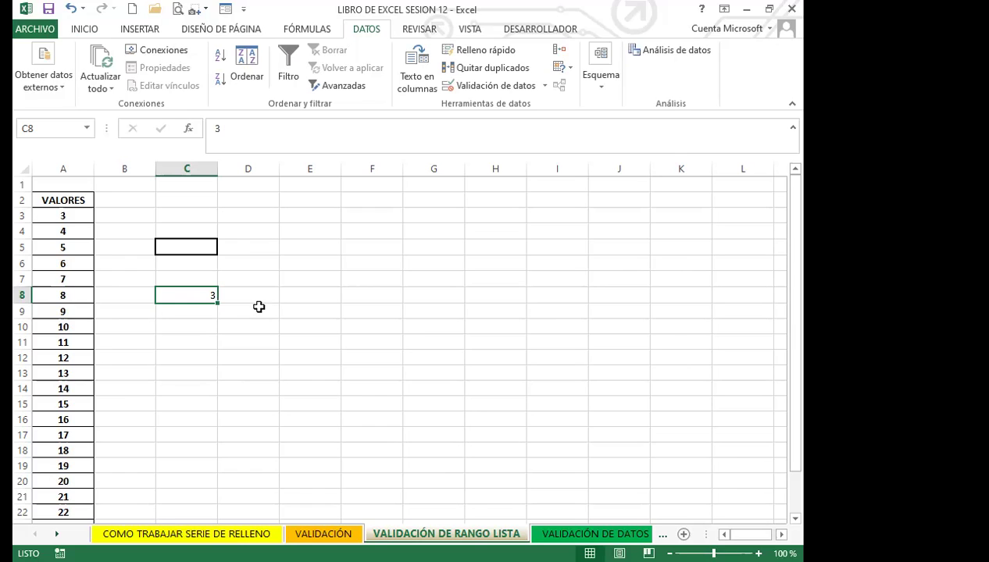
Change cell C8 to the value 9 using its validation list
{"action": "left_click", "coordinate": [177, 298]}
{"action": "left_click", "coordinate": [224, 296]}
{"action": "left_click", "coordinate": [178, 360]}
{"action": "left_click", "coordinate": [224, 295]}
{"action": "key", "text": "Escape"}
{"action": "left_click", "coordinate": [279, 352]}
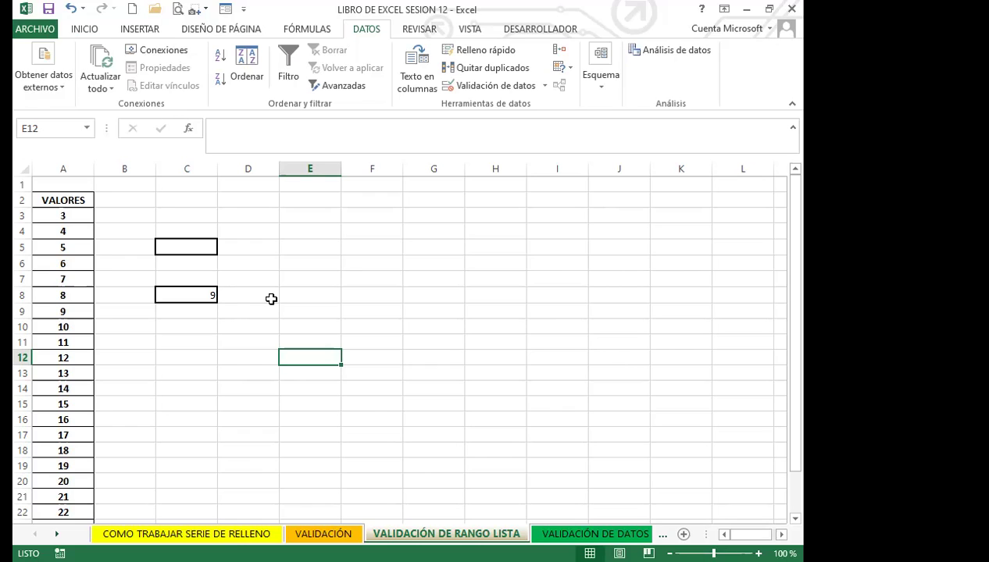
Start a data validation rule for the empty bordered cell C5 that allows only the Lista type
{"action": "left_click", "coordinate": [170, 246]}
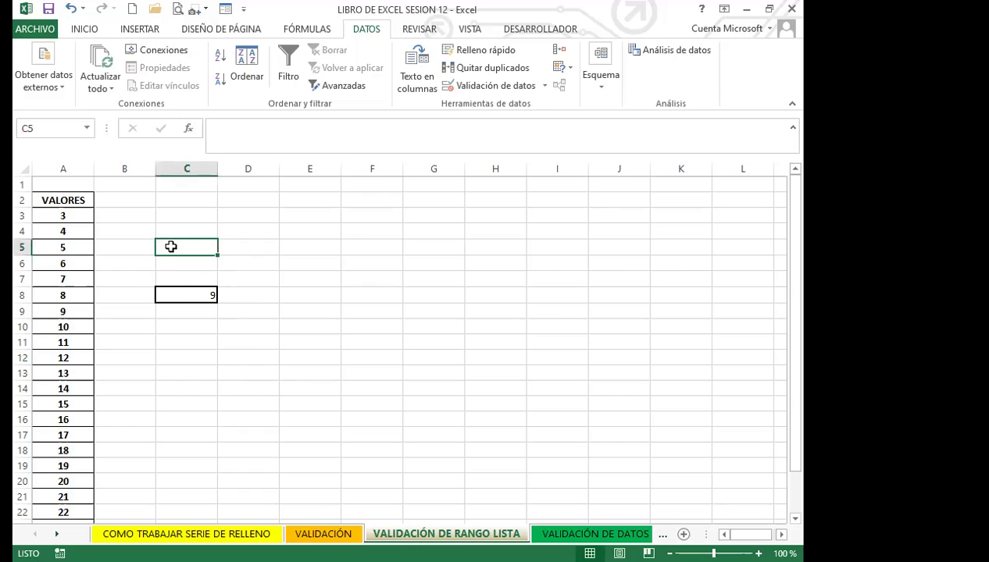
{"action": "left_click", "coordinate": [502, 92]}
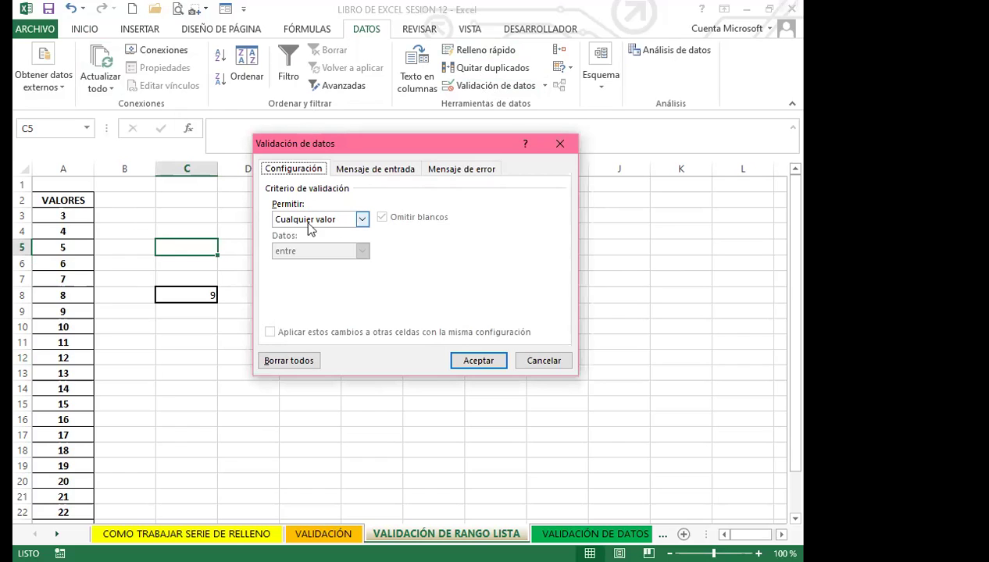
{"action": "left_click", "coordinate": [363, 221]}
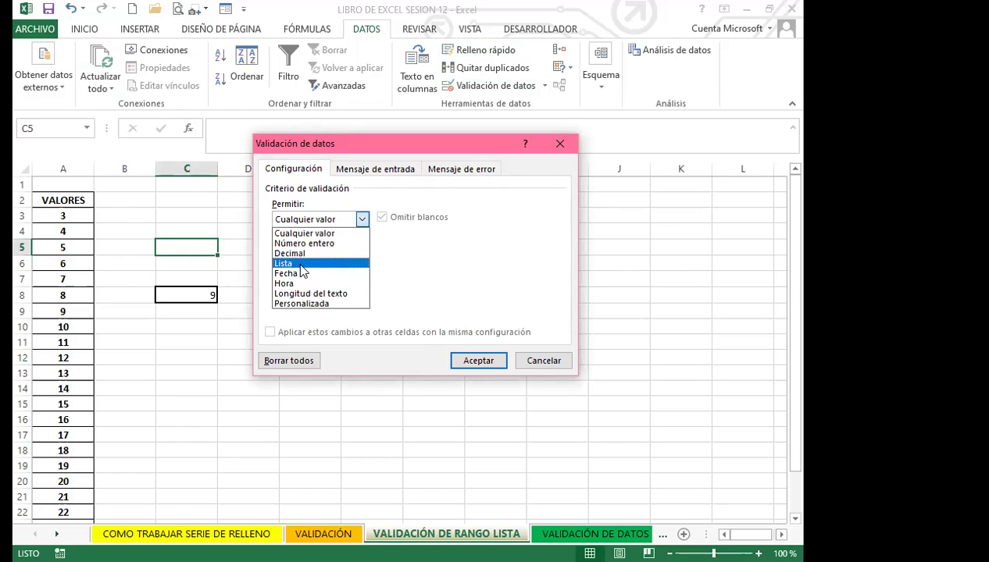
{"action": "left_click", "coordinate": [301, 264]}
{"action": "left_click", "coordinate": [291, 282]}
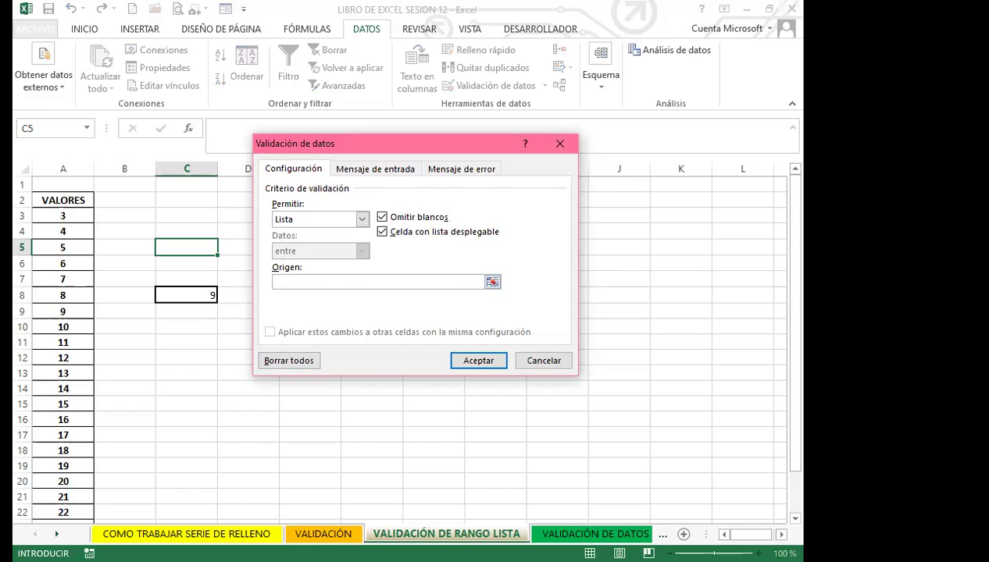
{"action": "key", "text": "Escape"}
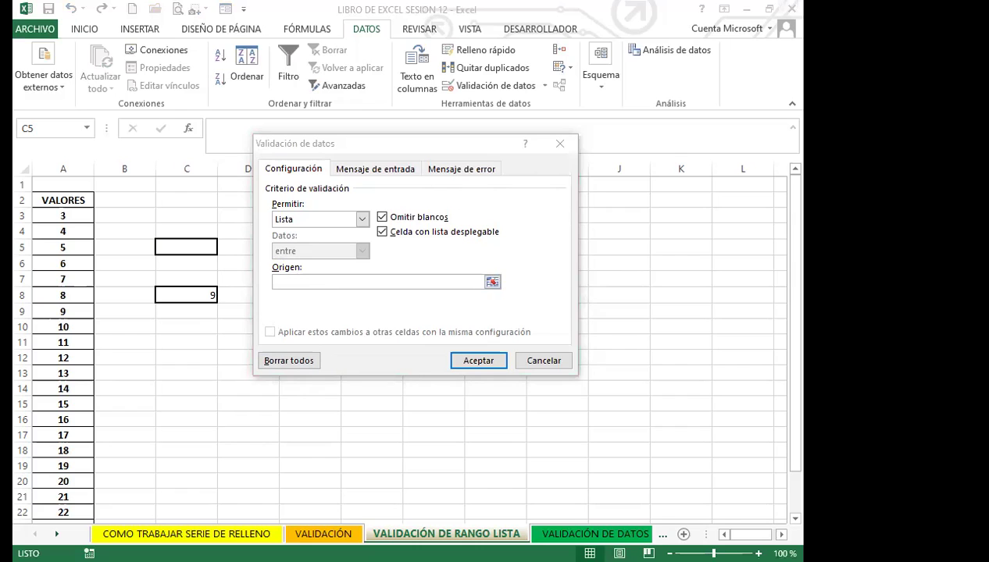
Set the source of cell C5's list rule to =VALORES and apply the validation
{"action": "left_click", "coordinate": [524, 190]}
{"action": "left_click", "coordinate": [294, 280]}
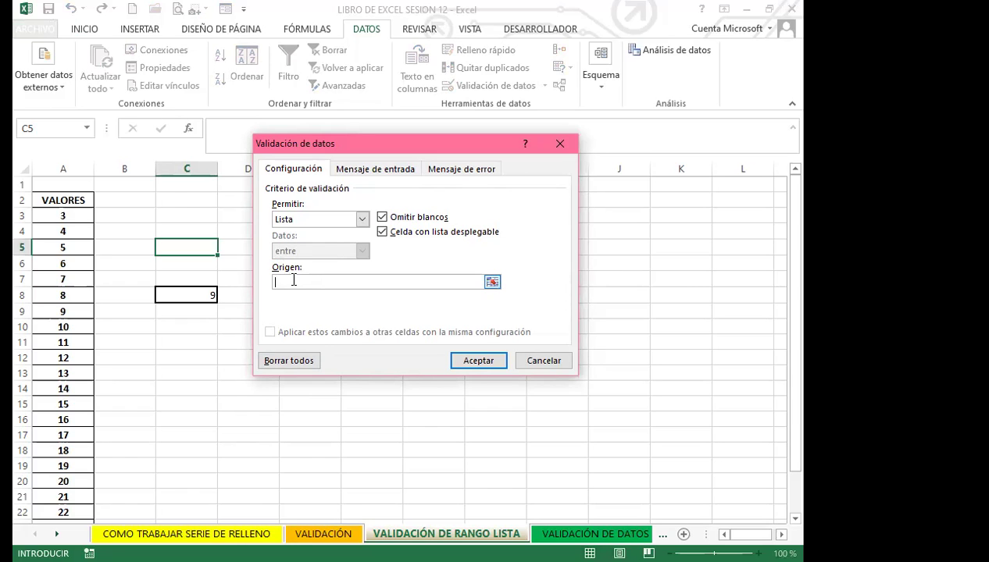
{"action": "type", "text": "VALORES"}
{"action": "key", "text": "BackSpace"}
{"action": "key", "text": "BackSpace"}
{"action": "key", "text": "BackSpace"}
{"action": "key", "text": "BackSpace"}
{"action": "key", "text": "BackSpace"}
{"action": "key", "text": "BackSpace"}
{"action": "key", "text": "BackSpace"}
{"action": "type", "text": "=VALORES"}
{"action": "left_click", "coordinate": [478, 360]}
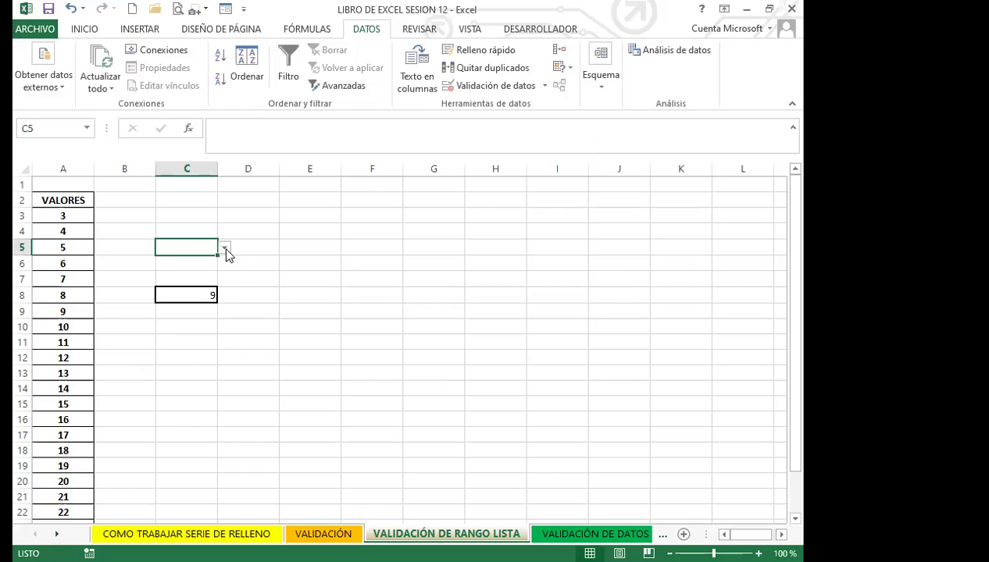
Look through the options offered in cell C5's validation list without choosing one
{"action": "left_click", "coordinate": [224, 248]}
{"action": "left_click_drag", "start_coordinate": [225, 281], "coordinate": [226, 325]}
{"action": "left_click_drag", "start_coordinate": [226, 314], "coordinate": [229, 270]}
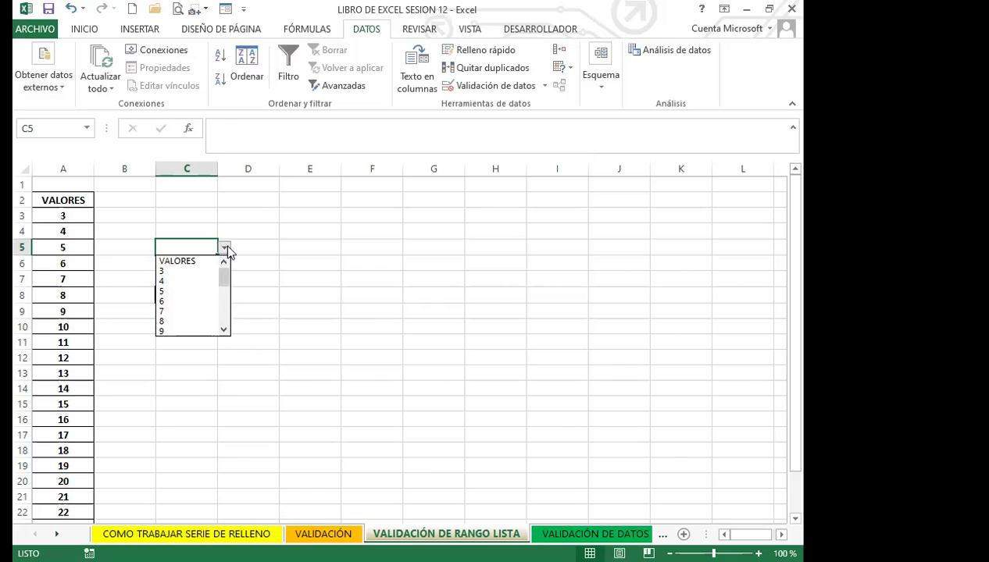
{"action": "left_click", "coordinate": [225, 246]}
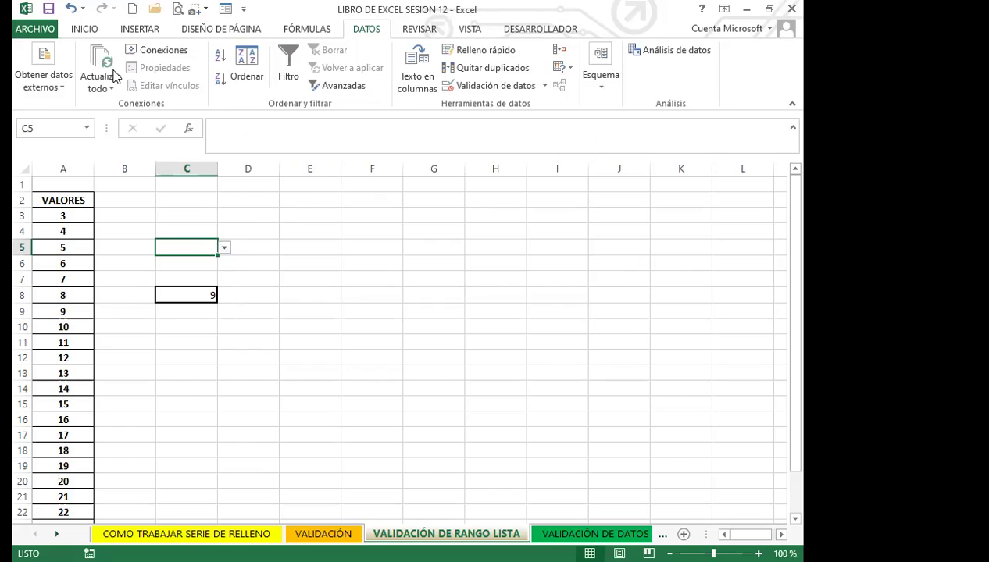
Review the workbook's defined names, including VALORES, VENTAS and COSTOS, and the ranges they refer to
{"action": "left_click", "coordinate": [86, 29]}
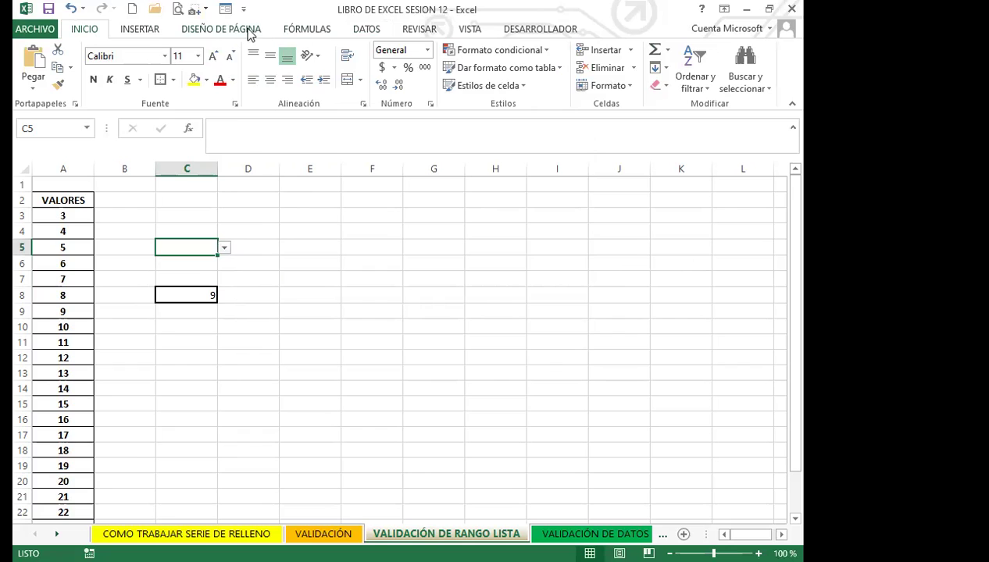
{"action": "left_click", "coordinate": [299, 30]}
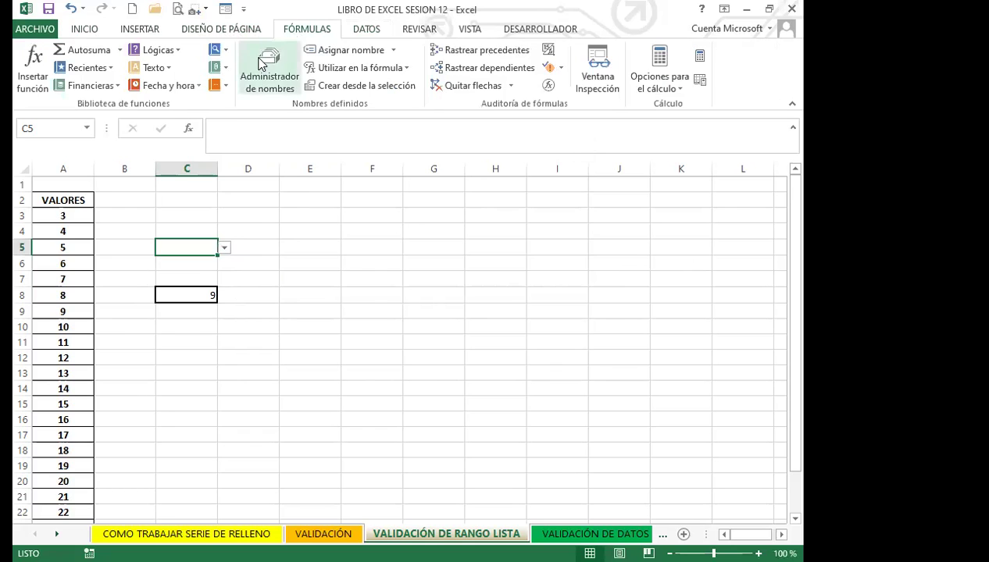
{"action": "left_click", "coordinate": [268, 69]}
{"action": "left_click", "coordinate": [242, 203]}
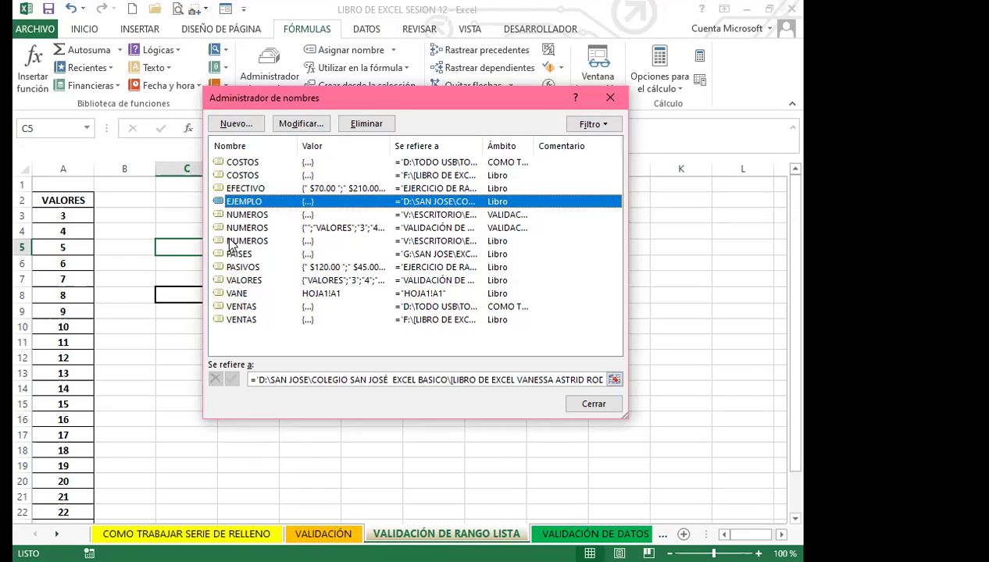
{"action": "left_click", "coordinate": [228, 281]}
{"action": "left_click", "coordinate": [231, 320]}
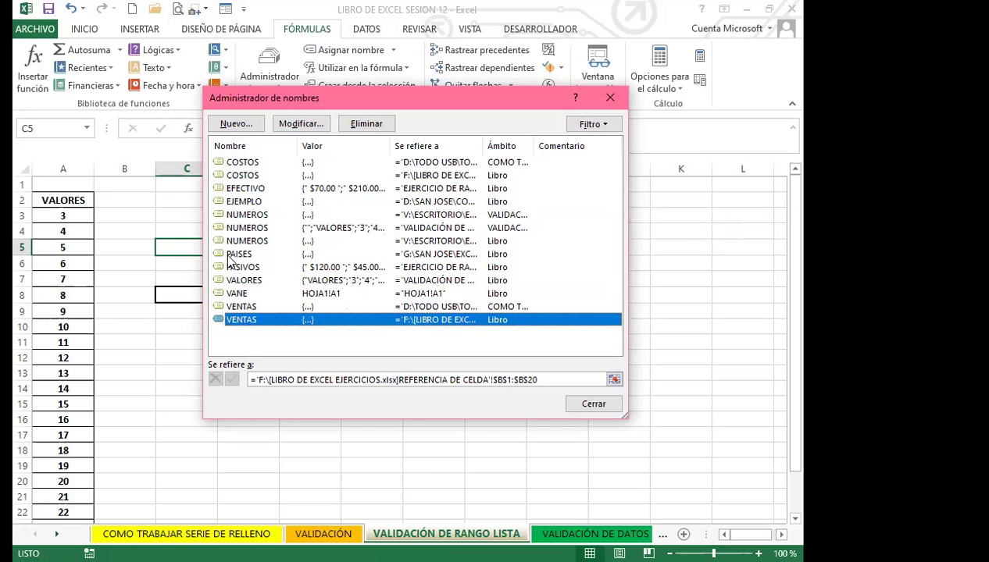
{"action": "left_click", "coordinate": [245, 163]}
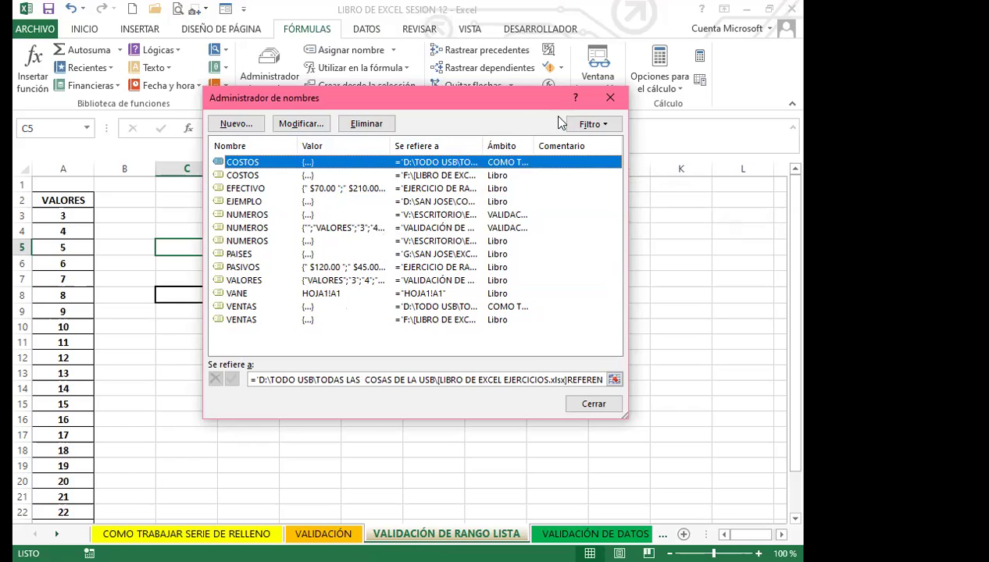
{"action": "left_click", "coordinate": [610, 98]}
{"action": "left_click", "coordinate": [230, 275]}
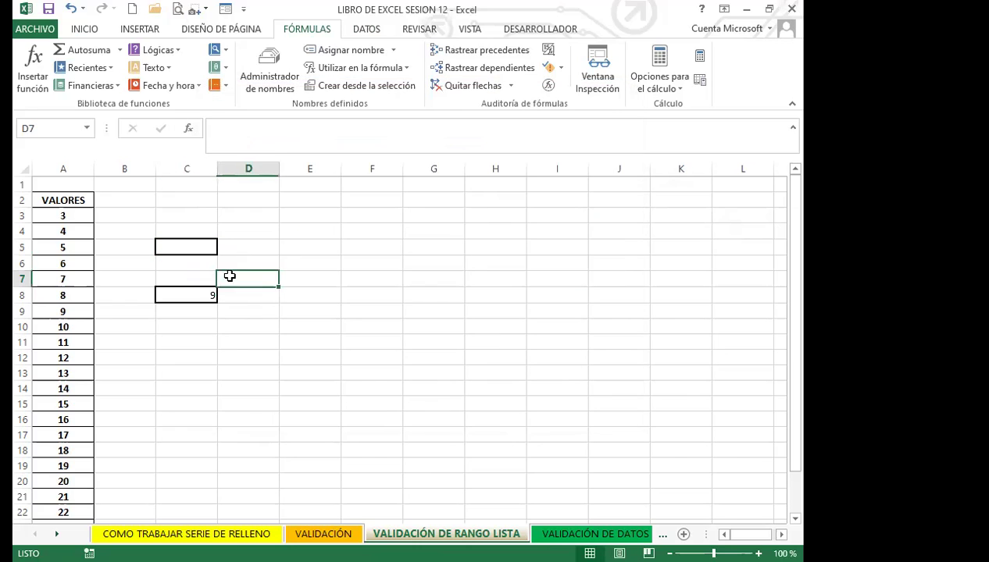
{"action": "left_click", "coordinate": [193, 247]}
{"action": "left_click", "coordinate": [179, 294]}
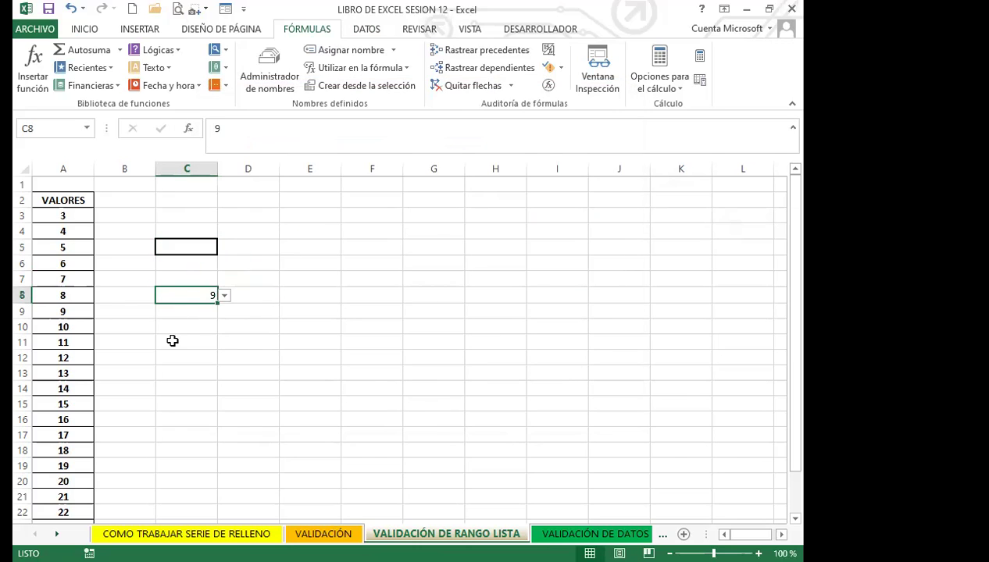
{"action": "left_click", "coordinate": [181, 248]}
{"action": "left_click", "coordinate": [179, 292]}
{"action": "left_click", "coordinate": [182, 345]}
{"action": "left_click", "coordinate": [185, 302]}
{"action": "left_click", "coordinate": [194, 246]}
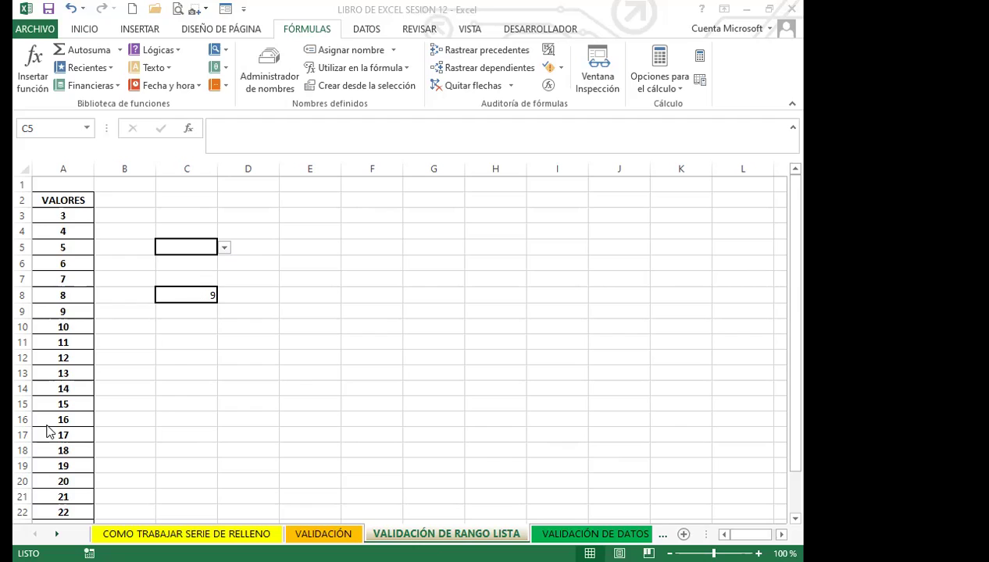
Compare the end of cell C5's validation list with the last numbers in the VALORES column
{"action": "scroll", "coordinate": [206, 219], "scroll_direction": "down", "scroll_amount": 1}
{"action": "left_click", "coordinate": [225, 202]}
{"action": "scroll", "coordinate": [223, 285], "scroll_direction": "down", "scroll_amount": 6}
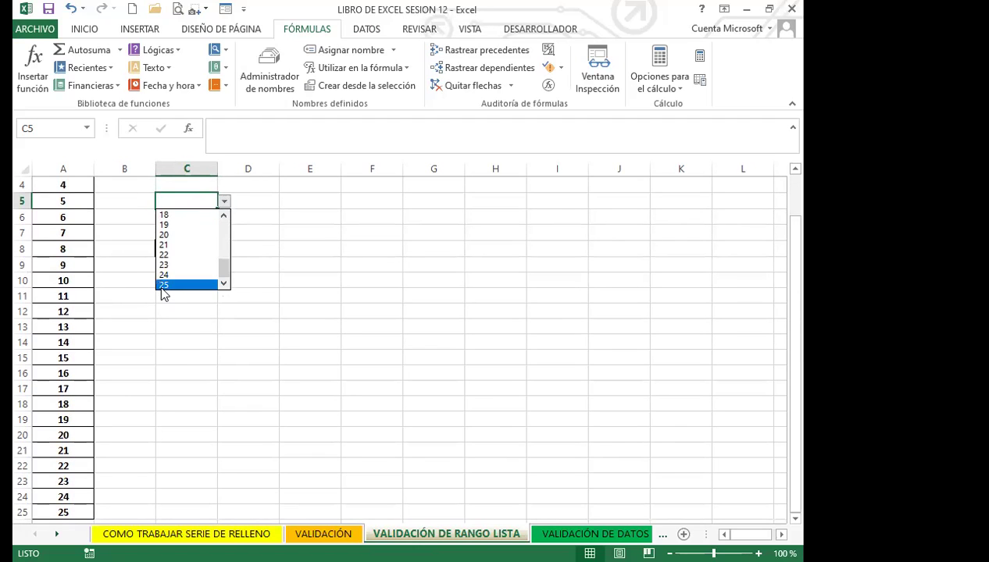
{"action": "key", "text": "Escape"}
{"action": "scroll", "coordinate": [256, 265], "scroll_direction": "up", "scroll_amount": 1}
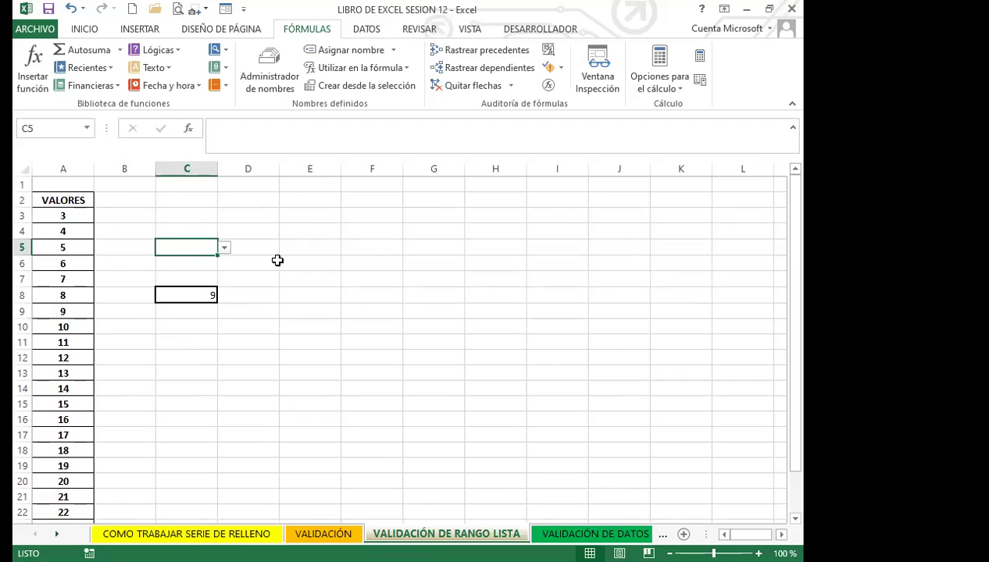
{"action": "left_click", "coordinate": [199, 357]}
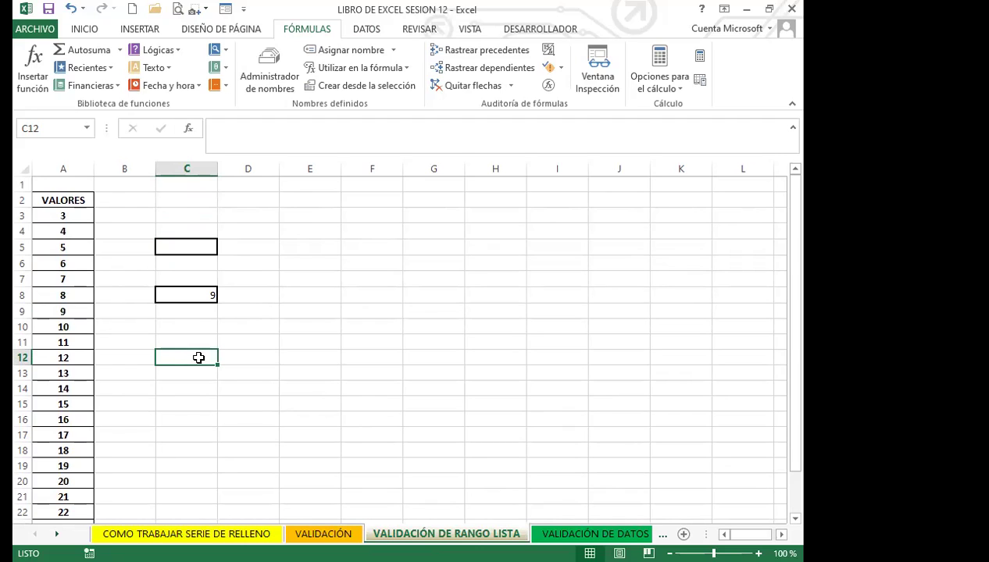
{"action": "left_click", "coordinate": [187, 235]}
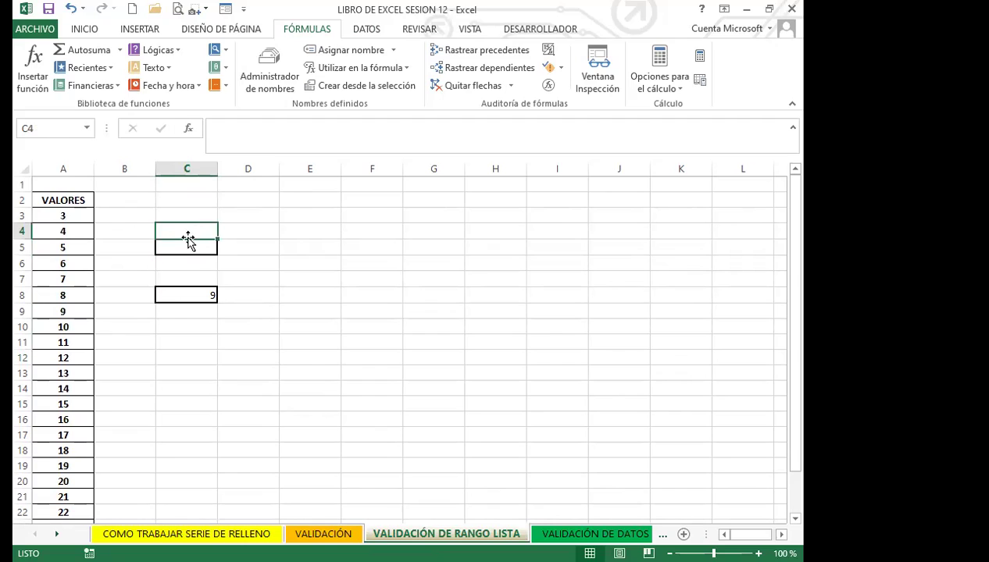
{"action": "left_click", "coordinate": [187, 244]}
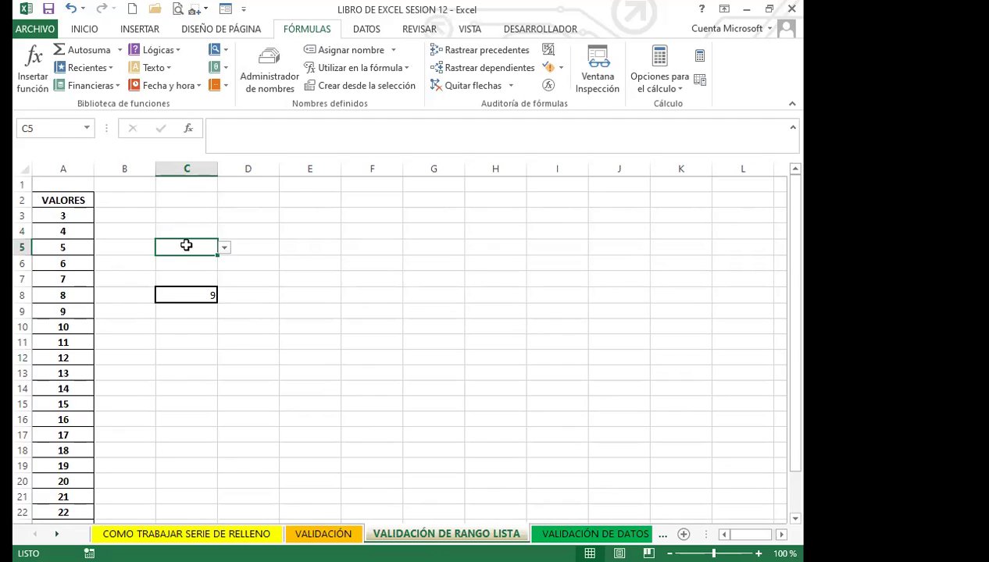
{"action": "left_click", "coordinate": [206, 335]}
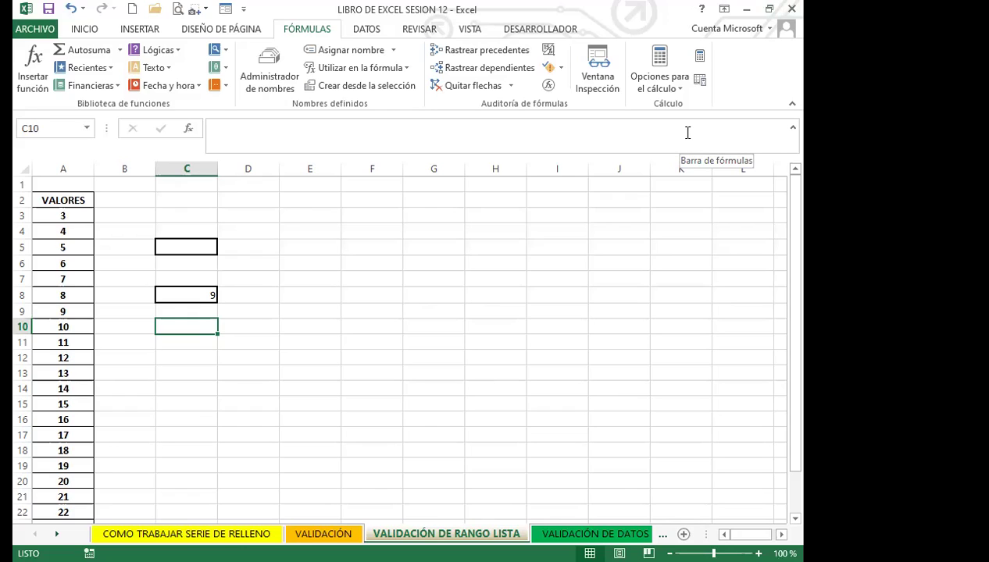
Try entering the value 1 manually in the list-validated cell C5
{"action": "left_click", "coordinate": [187, 241]}
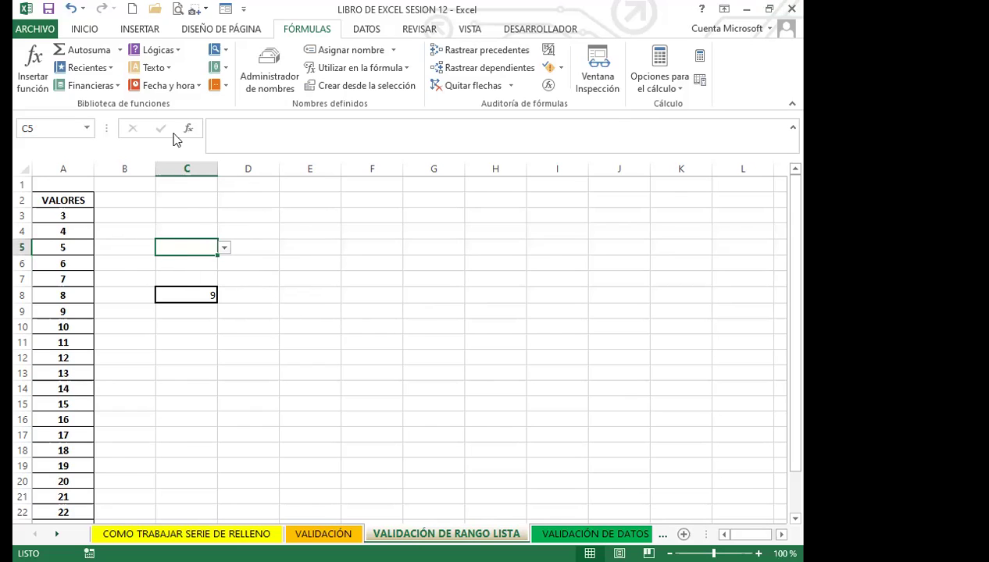
{"action": "left_click", "coordinate": [84, 30]}
{"action": "left_click", "coordinate": [367, 33]}
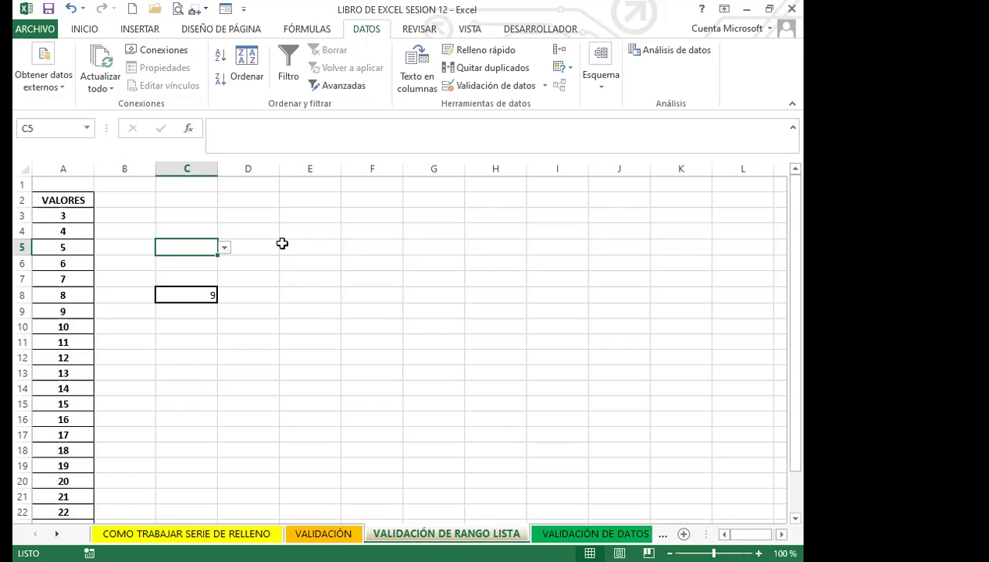
{"action": "type", "text": "1"}
{"action": "key", "text": "Return"}
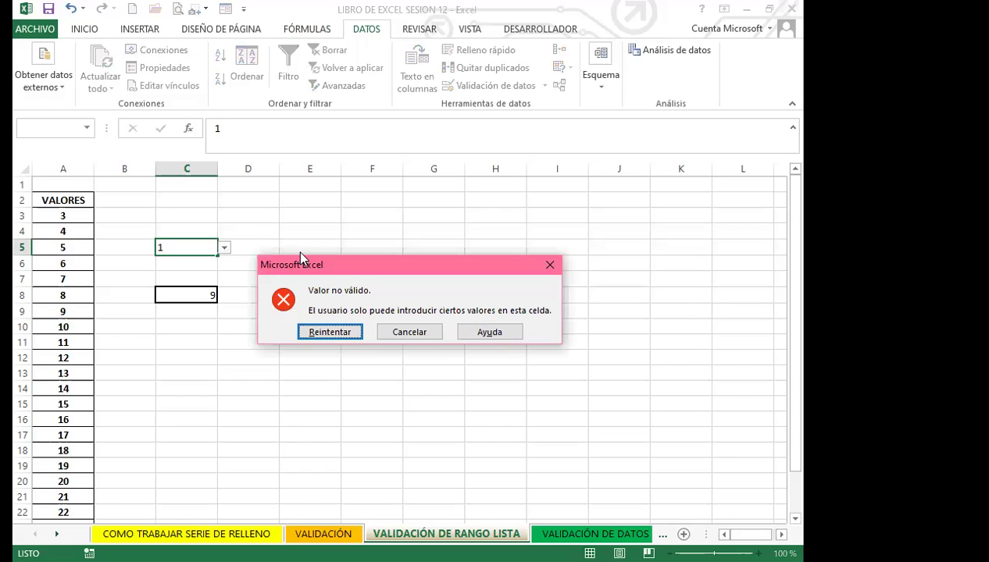
{"action": "left_click", "coordinate": [550, 266]}
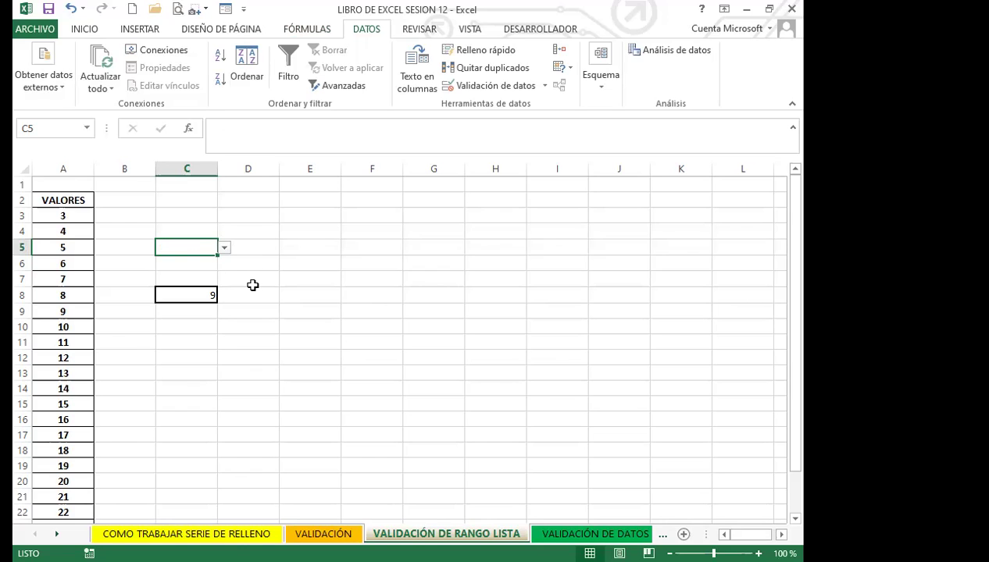
Give cell C5 an input message titled VALORES NÚMERICOS with the text FAVOR INGRESAR LOS VALORES QUE SE ENCUENTRAN EN LA LISTA
{"action": "left_click", "coordinate": [489, 87]}
{"action": "left_click", "coordinate": [362, 171]}
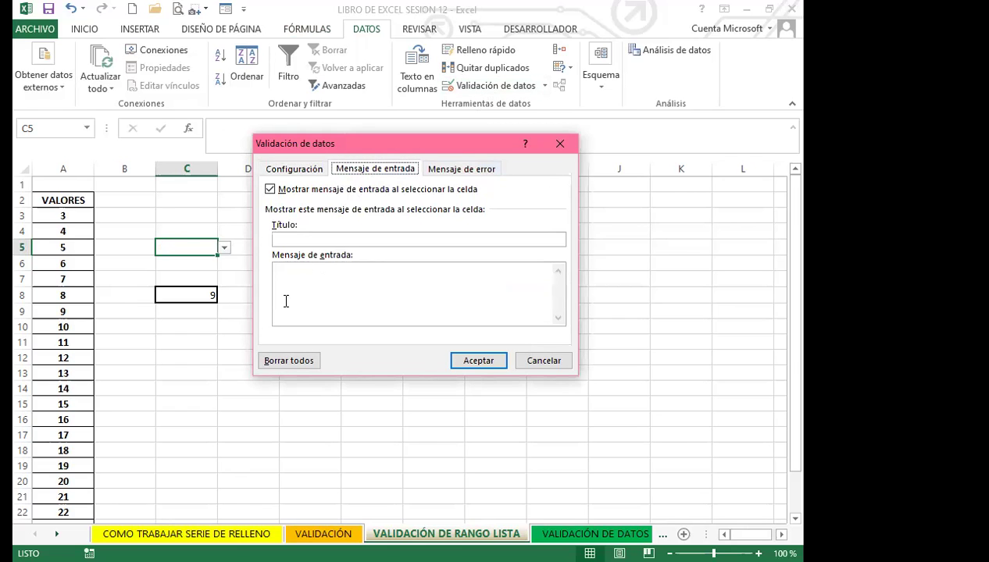
{"action": "left_click", "coordinate": [299, 237]}
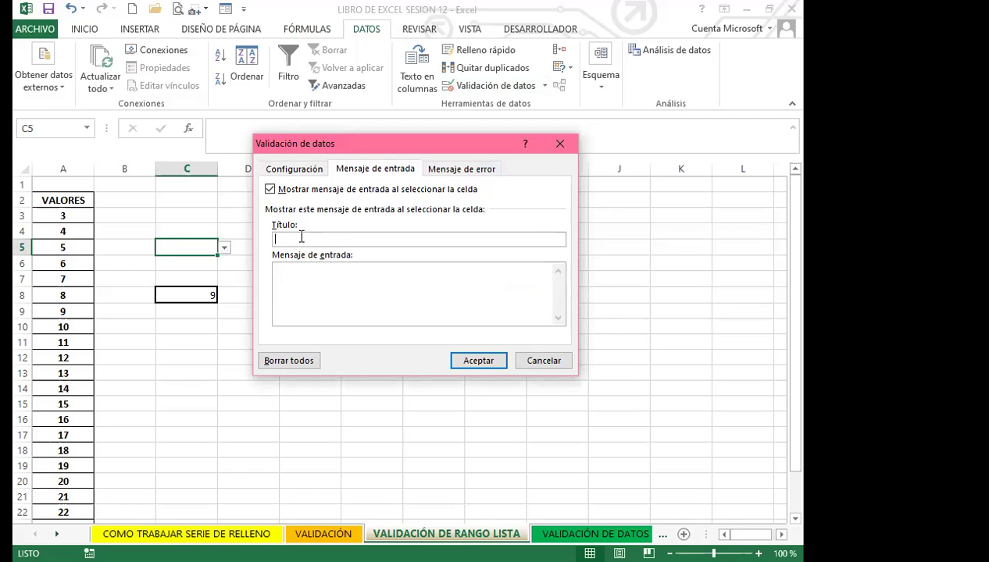
{"action": "type", "text": "VALORES NÚMERICOS"}
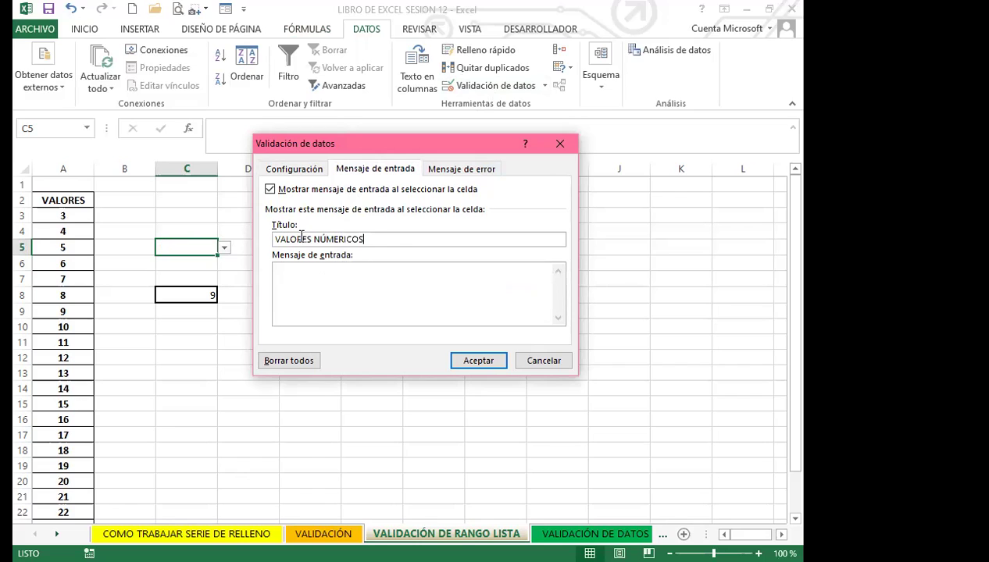
{"action": "left_click", "coordinate": [294, 278]}
{"action": "type", "text": "FAVOR INGRESAR LOS VALORES QUE SE ENCUENTRAN EN LA LISTA"}
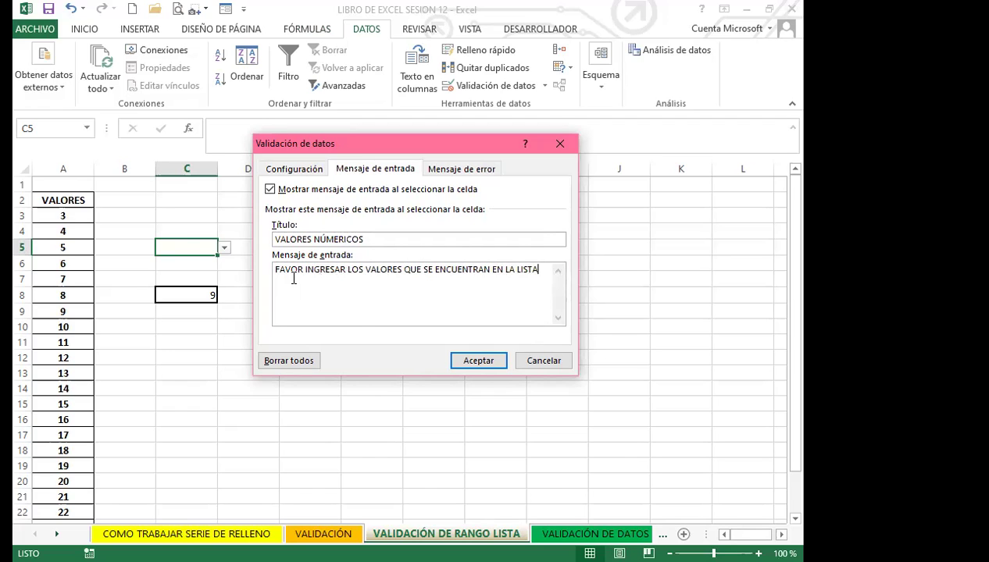
{"action": "left_click", "coordinate": [473, 362]}
{"action": "left_click", "coordinate": [197, 375]}
{"action": "left_click", "coordinate": [195, 244]}
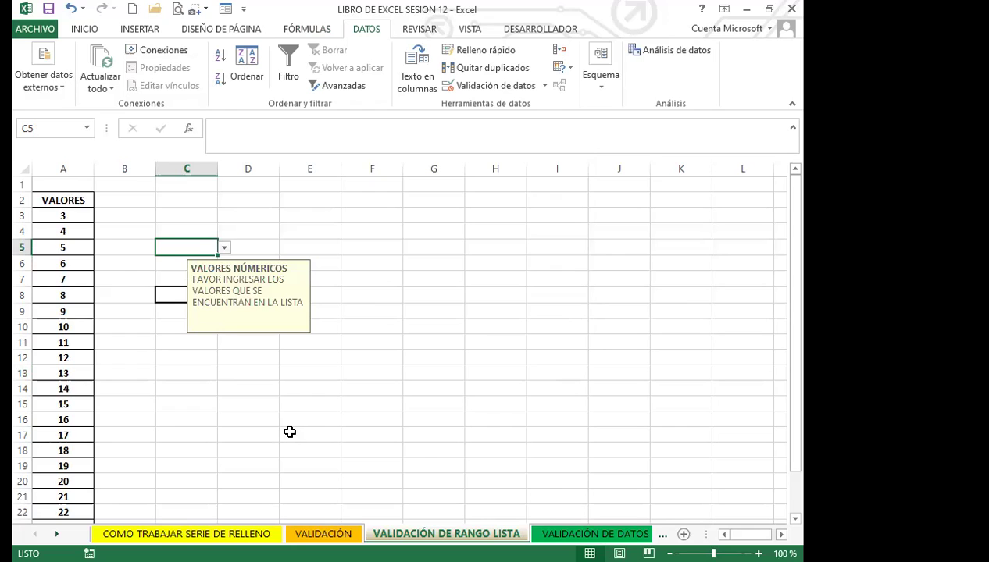
Give cell C5 an error alert titled ERROR with the message FAVOR INGRESAR LOS VALORES QUE SE ENCUENTRAN EN LA LISTA
{"action": "left_click", "coordinate": [231, 400]}
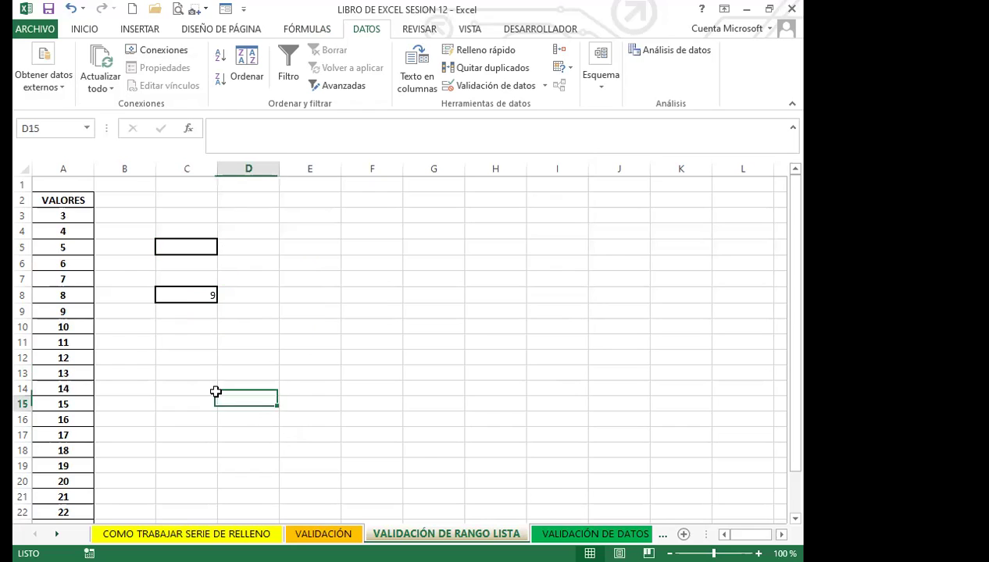
{"action": "left_click", "coordinate": [173, 243]}
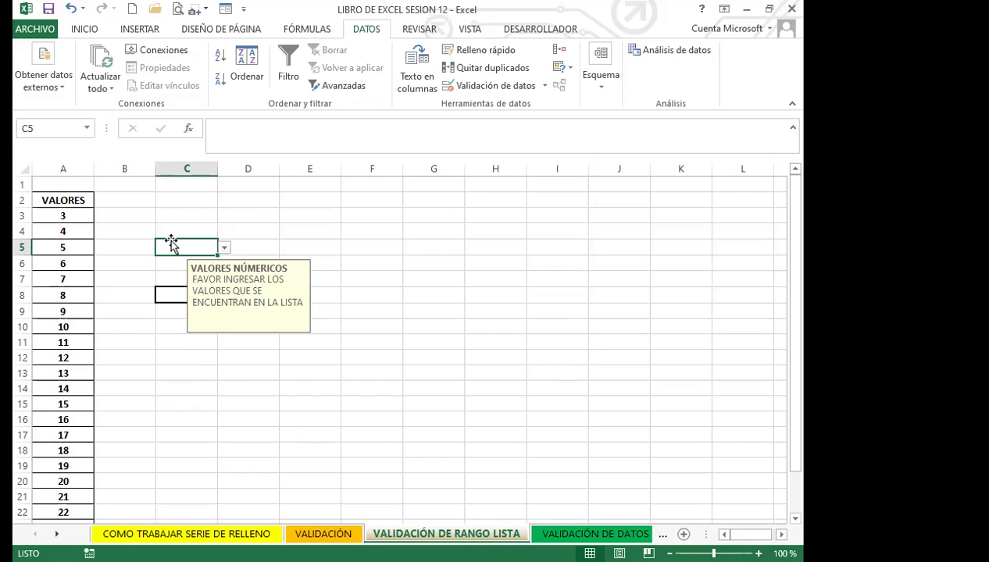
{"action": "left_click", "coordinate": [497, 85]}
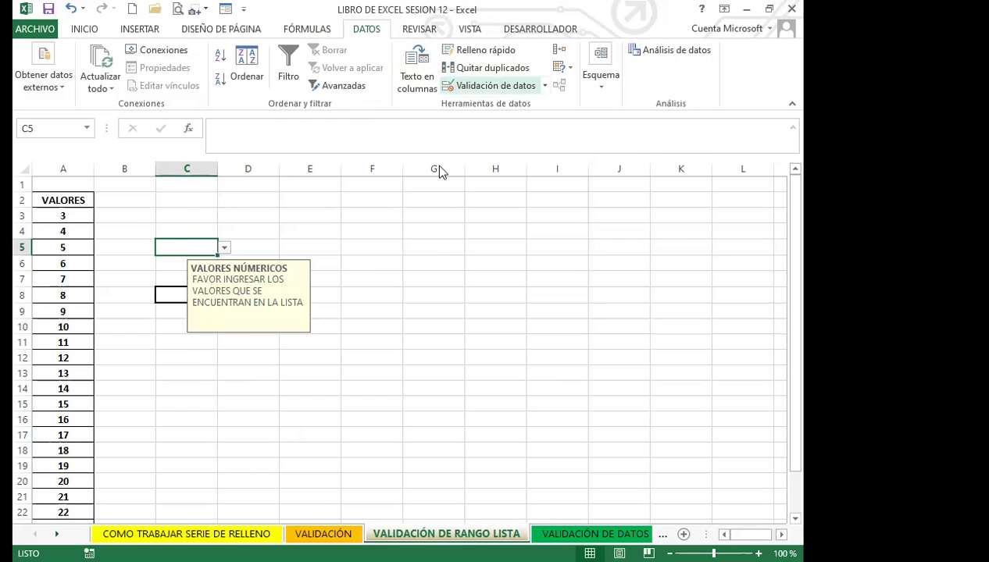
{"action": "left_click", "coordinate": [461, 169]}
{"action": "left_click", "coordinate": [440, 238]}
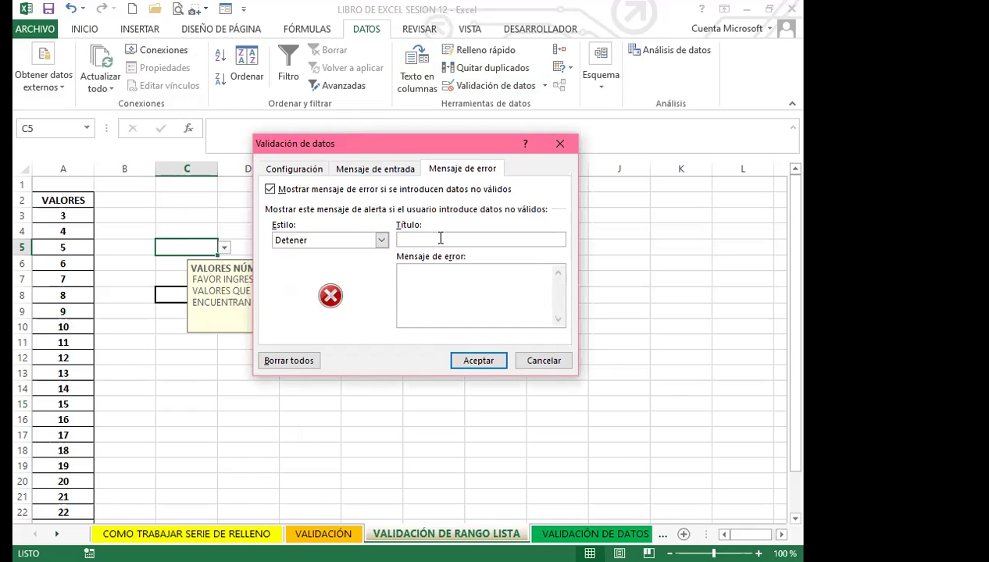
{"action": "type", "text": "ERROR"}
{"action": "left_click", "coordinate": [421, 285]}
{"action": "type", "text": "FAVOR INGR"}
{"action": "key", "text": "BackSpace"}
{"action": "type", "text": "E"}
{"action": "key", "text": "BackSpace"}
{"action": "type", "text": "RESA"}
{"action": "type", "text": "LOS VALO"}
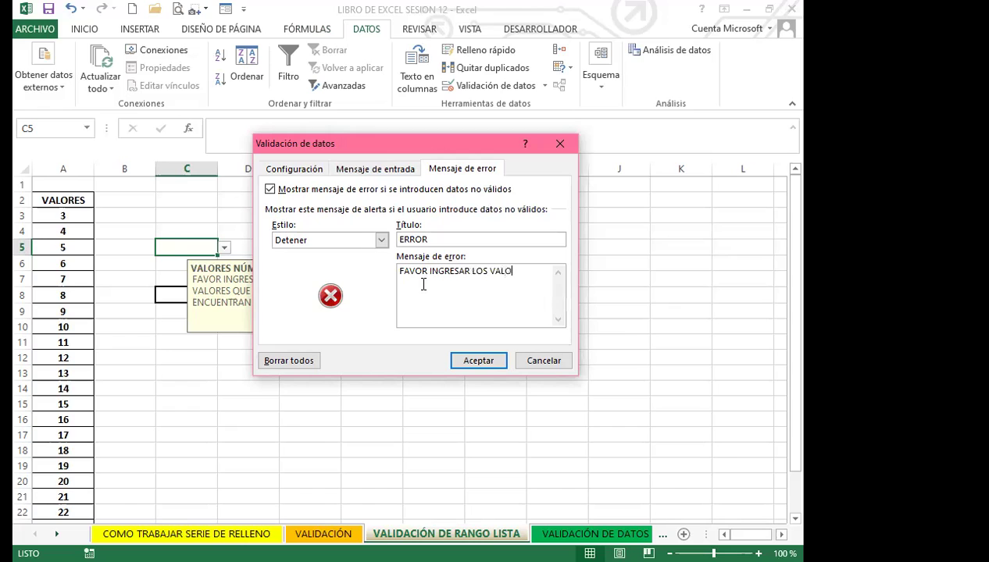
{"action": "type", "text": "RES QUE SE ENCUENTRAN EN LA LISTA"}
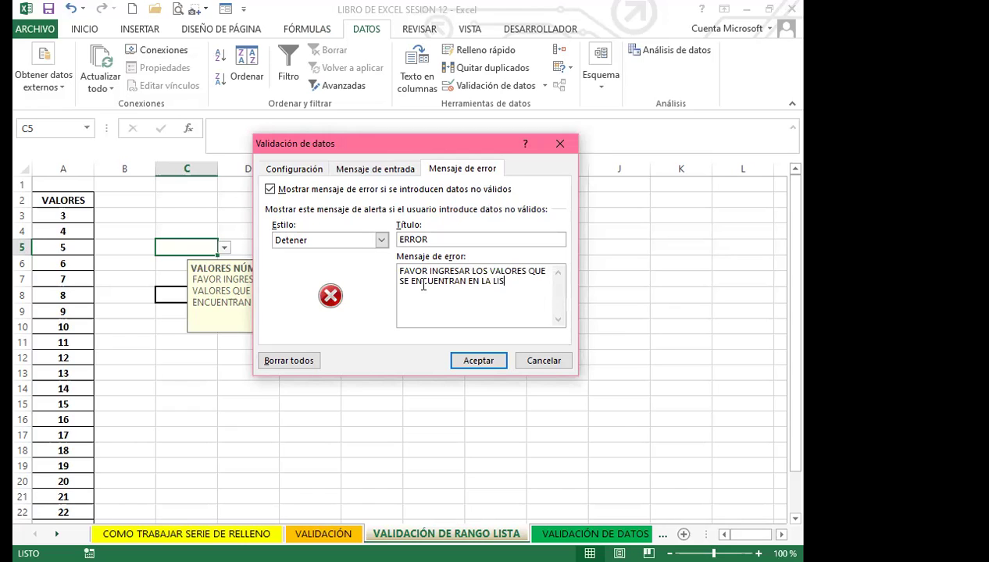
{"action": "left_click", "coordinate": [478, 361]}
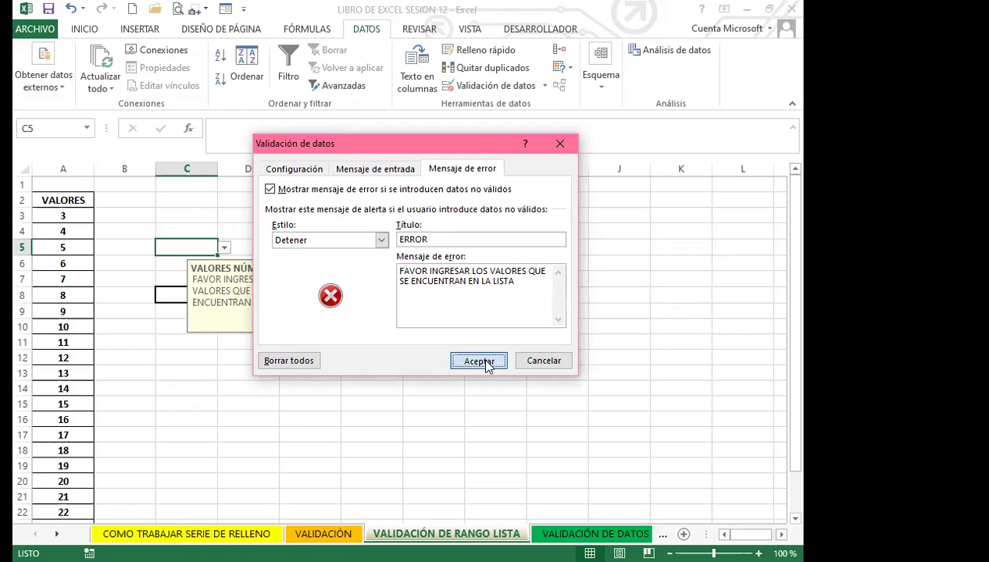
Check the input message on cell C5 and look through the values offered in its drop-down list
{"action": "left_click", "coordinate": [180, 371]}
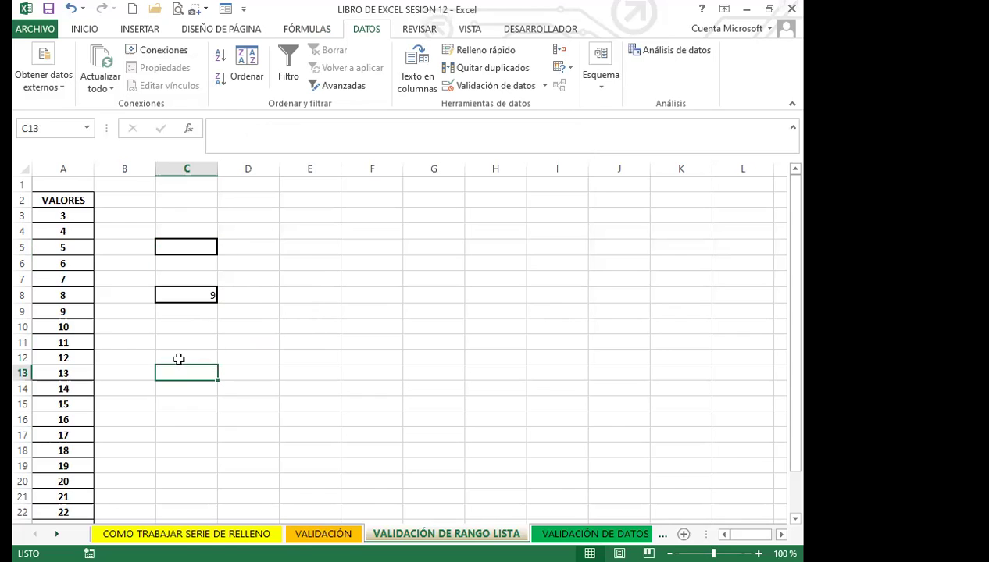
{"action": "left_click", "coordinate": [194, 245]}
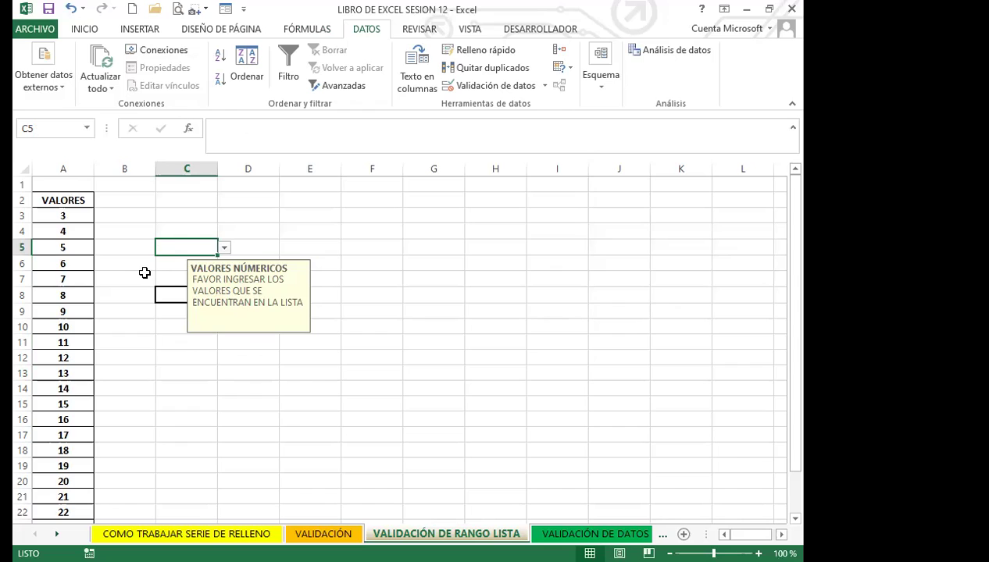
{"action": "left_click", "coordinate": [128, 246]}
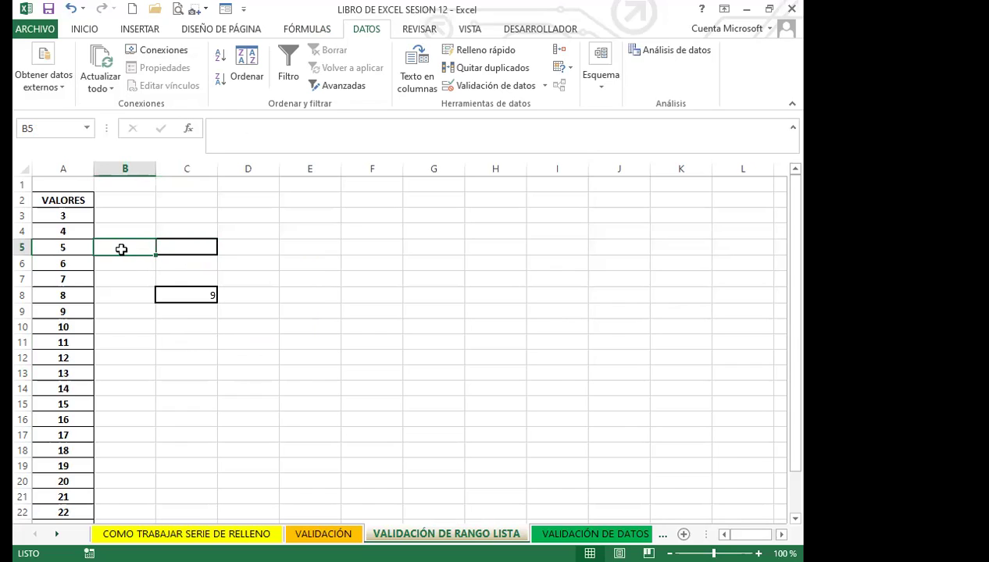
{"action": "left_click", "coordinate": [177, 246]}
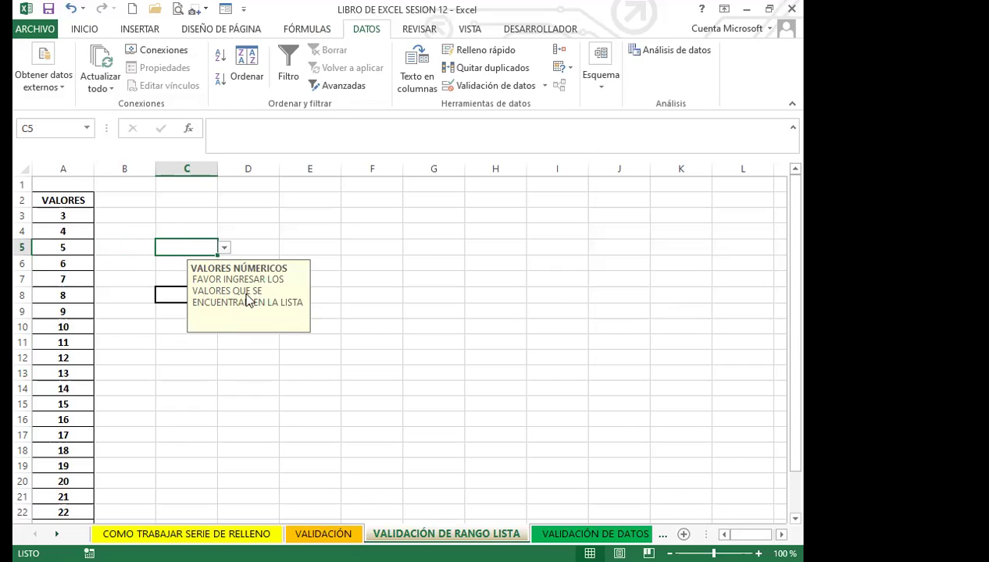
{"action": "left_click", "coordinate": [224, 247]}
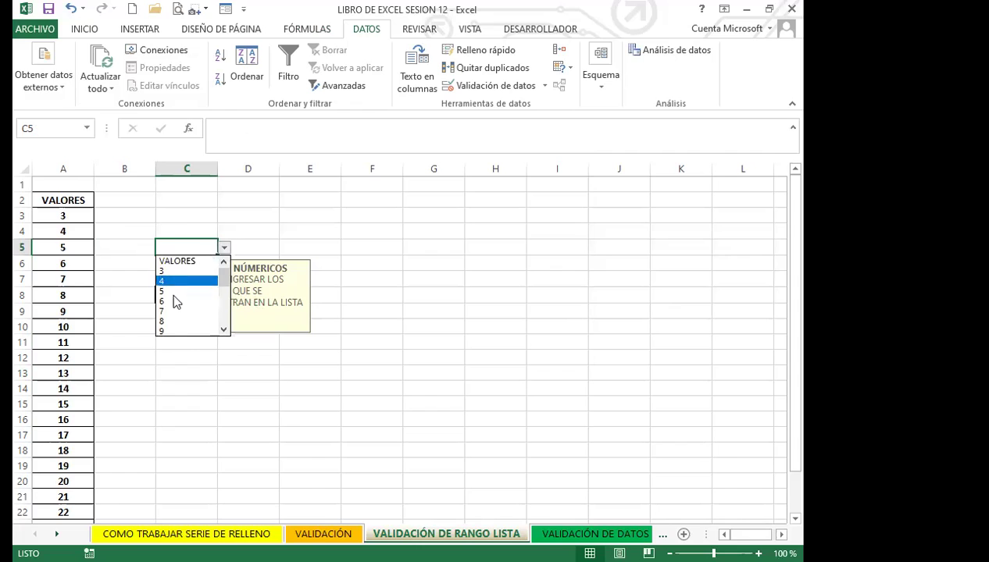
{"action": "mouse_move", "coordinate": [221, 279]}
{"action": "left_mouse_down"}
{"action": "mouse_move", "coordinate": [226, 332]}
{"action": "mouse_move", "coordinate": [222, 265]}
{"action": "left_mouse_up"}
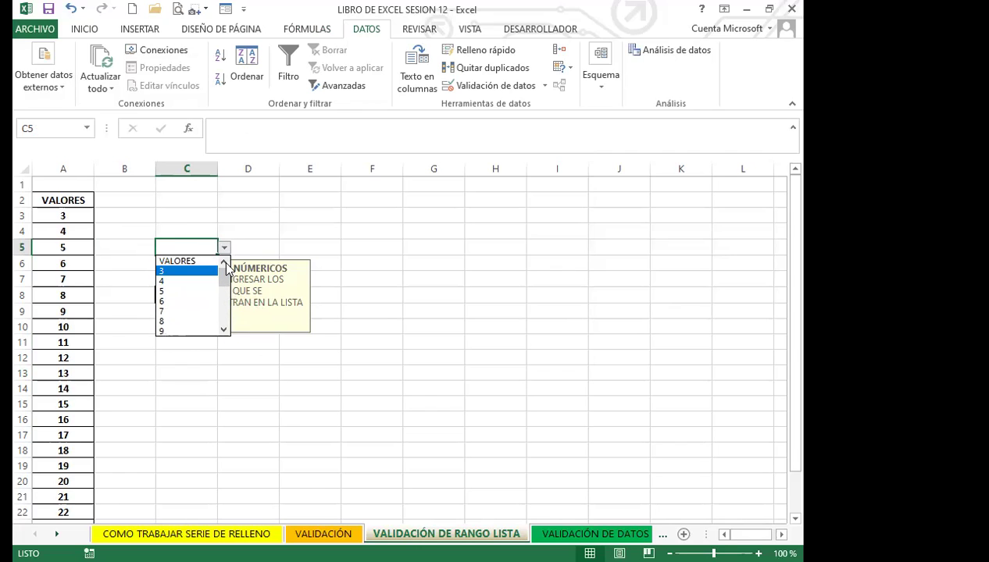
{"action": "left_click", "coordinate": [252, 231]}
{"action": "left_click", "coordinate": [214, 214]}
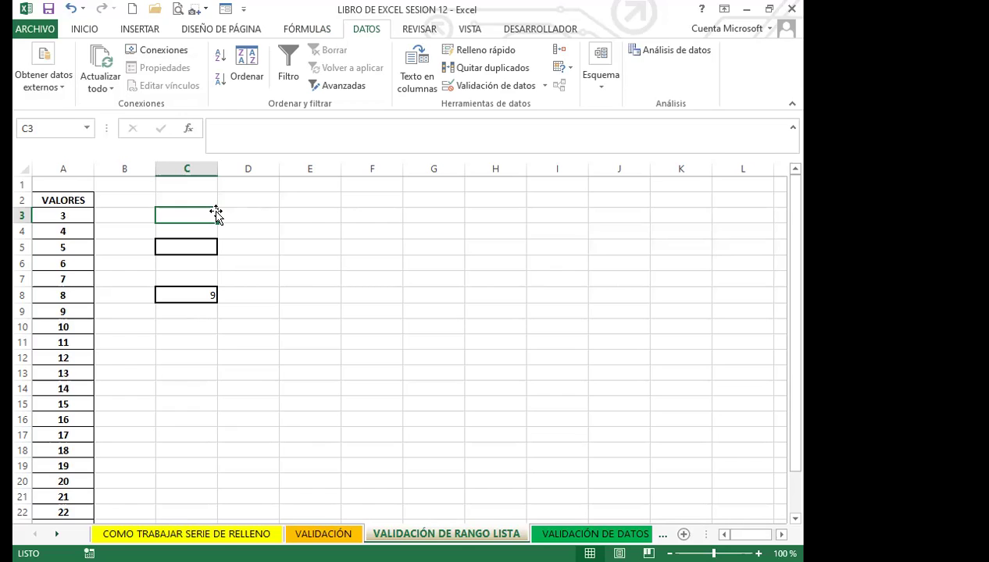
{"action": "left_click", "coordinate": [178, 246]}
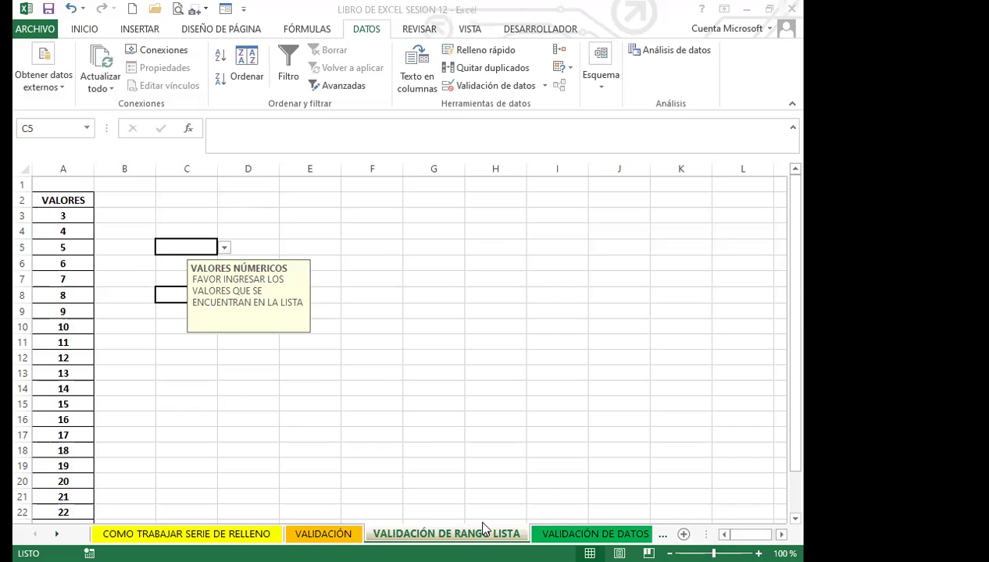
Switch to the VALIDACIÓN DE DATOS sheet and bring up the PRODUCTO table with its validation requirements
{"action": "left_click", "coordinate": [595, 534]}
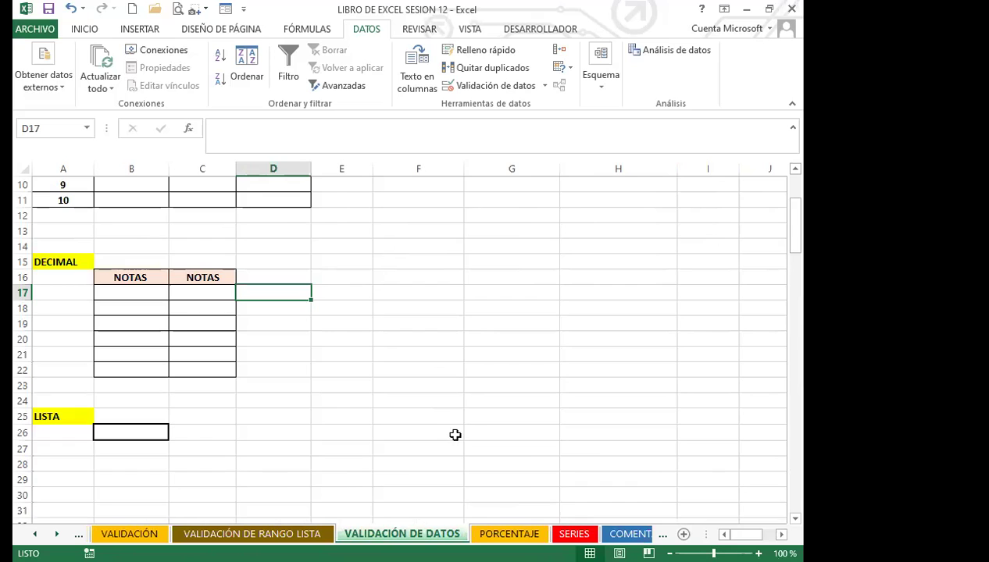
{"action": "scroll", "coordinate": [402, 349], "scroll_direction": "up", "scroll_amount": 3}
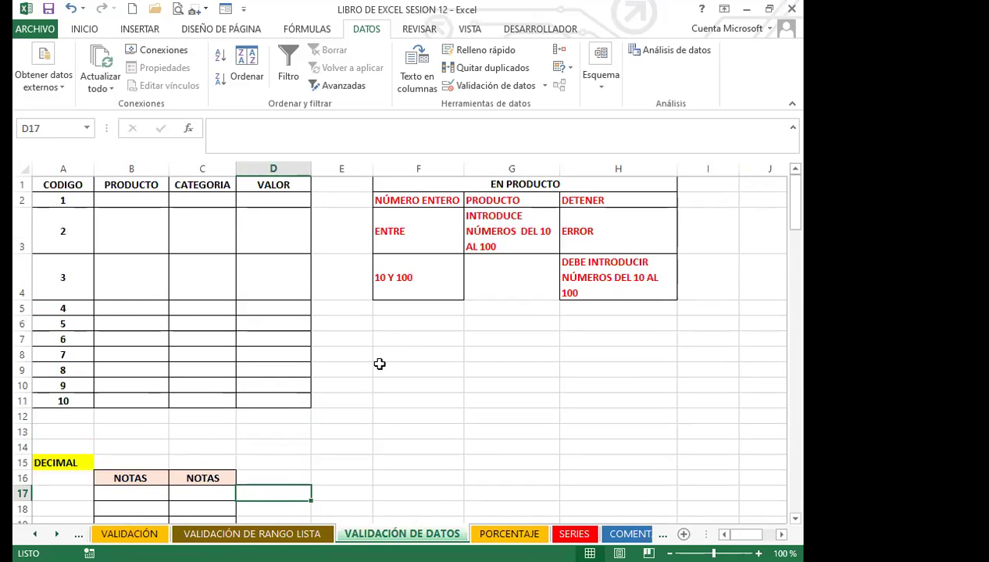
{"action": "left_click", "coordinate": [380, 367]}
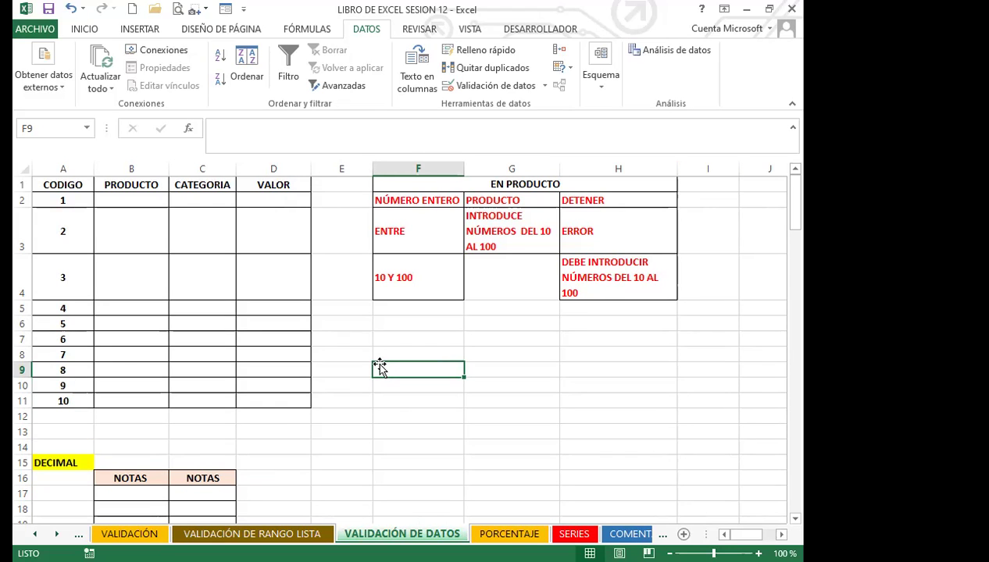
Restrict the PRODUCTO cells B2:B11 to whole numbers between a minimum of 10 and a maximum of 100
{"action": "left_click_drag", "start_coordinate": [147, 201], "coordinate": [152, 399]}
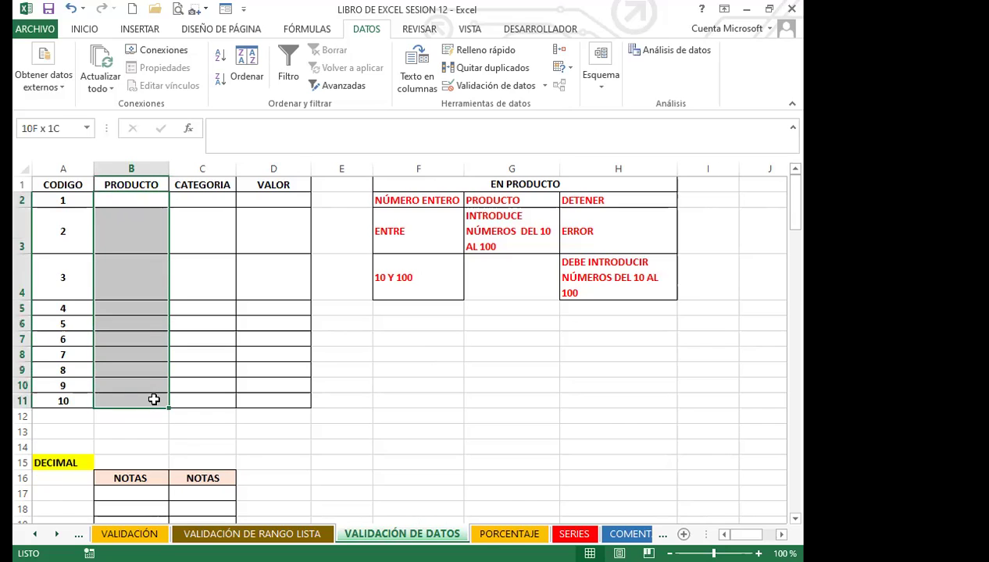
{"action": "left_click", "coordinate": [488, 85]}
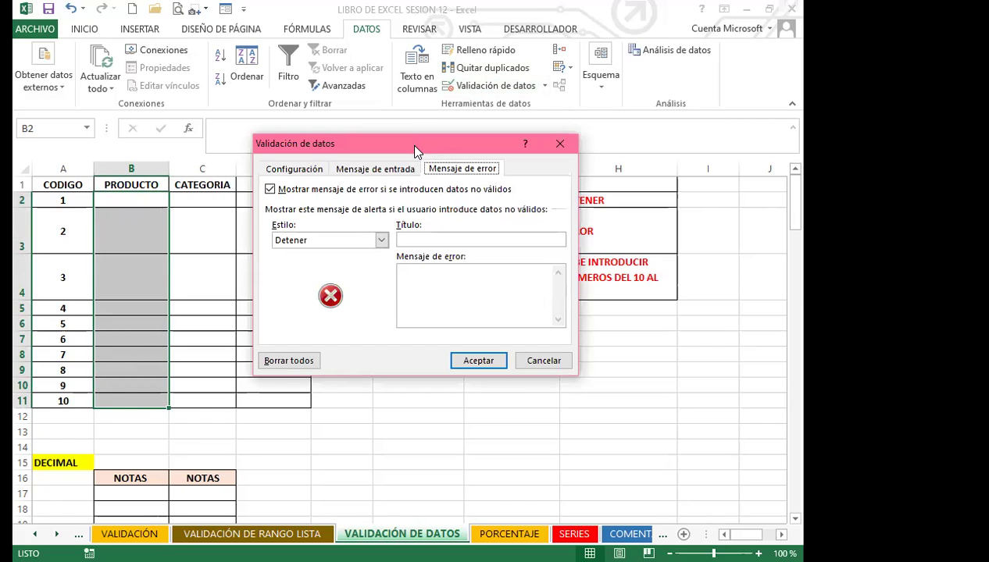
{"action": "left_click_drag", "start_coordinate": [415, 148], "coordinate": [619, 176]}
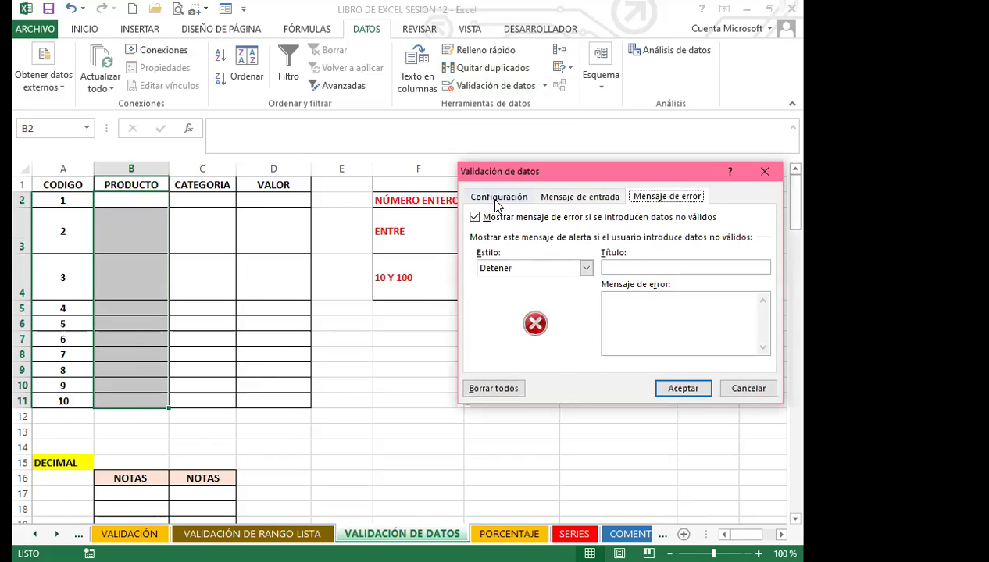
{"action": "left_click", "coordinate": [497, 197]}
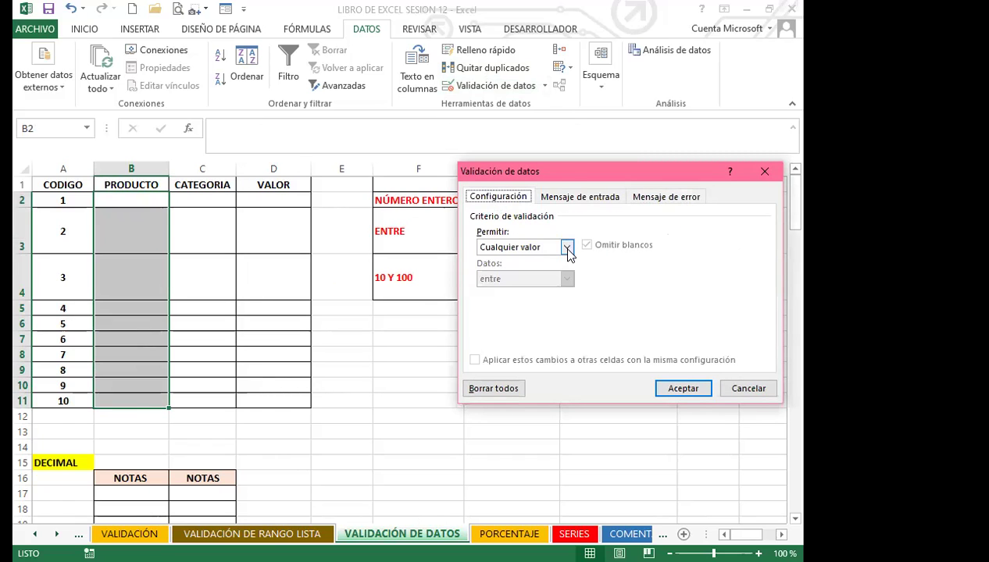
{"action": "left_click_drag", "start_coordinate": [576, 176], "coordinate": [593, 152]}
{"action": "left_click", "coordinate": [582, 224]}
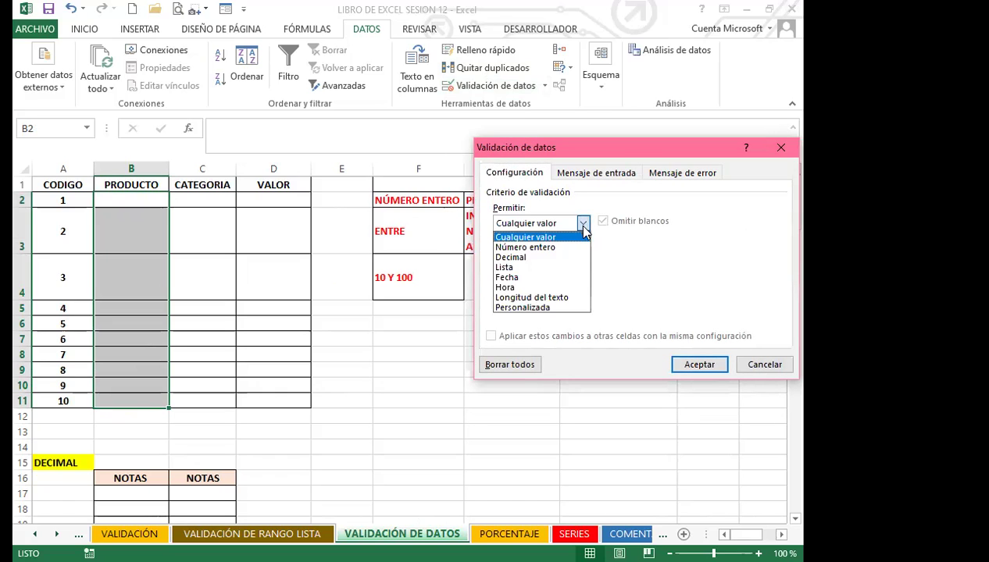
{"action": "left_click", "coordinate": [550, 247]}
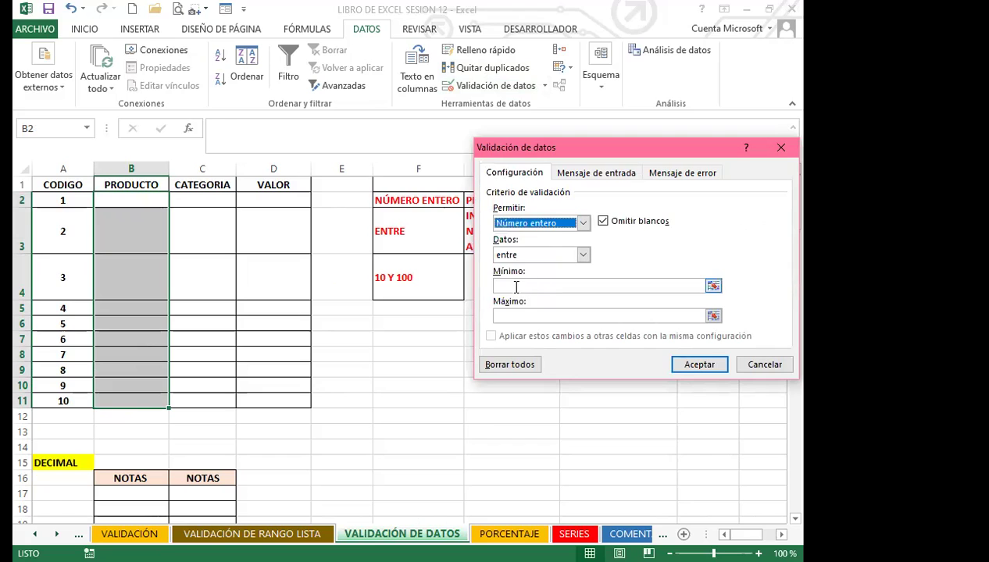
{"action": "left_click", "coordinate": [515, 285]}
{"action": "type", "text": "10"}
{"action": "left_click", "coordinate": [512, 316]}
{"action": "type", "text": "100"}
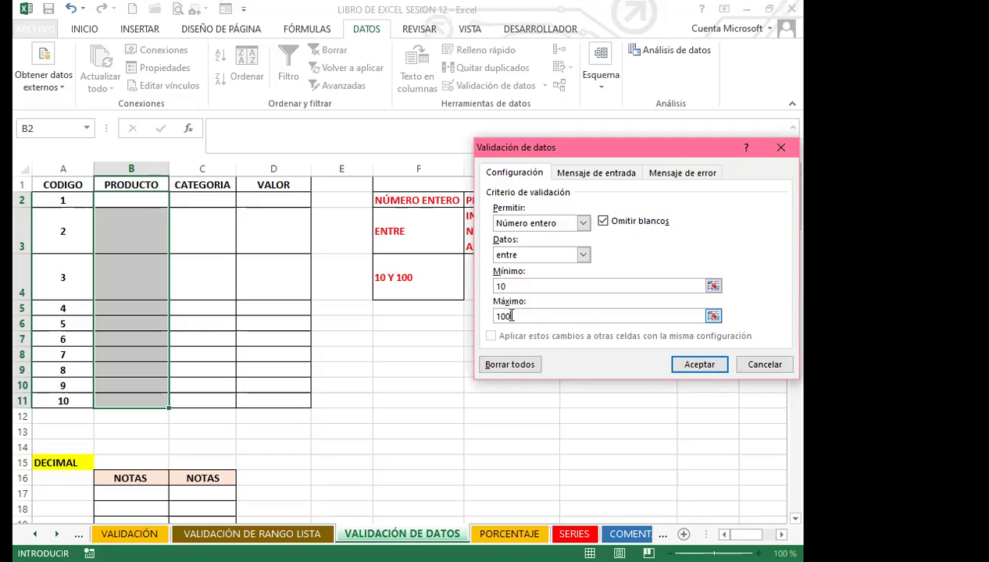
Add an input message titled PRODUCTO to the B2:B11 validation, with the text INTRODUCE NÚMEROS DEL 10 AL 100
{"action": "left_click_drag", "start_coordinate": [661, 141], "coordinate": [242, 132]}
{"action": "left_click", "coordinate": [180, 163]}
{"action": "left_click", "coordinate": [146, 233]}
{"action": "type", "text": "PRODUCTO"}
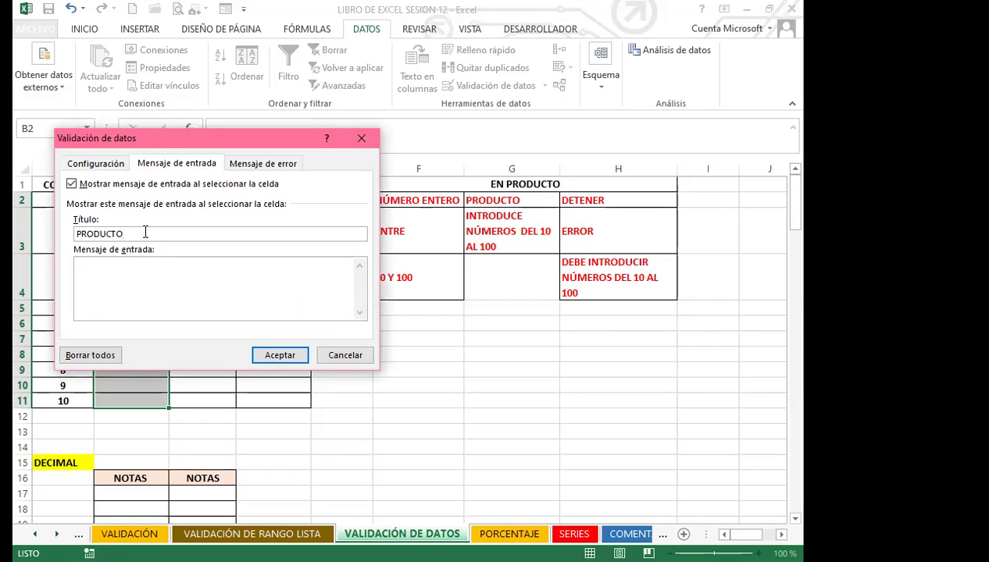
{"action": "left_click", "coordinate": [116, 282]}
{"action": "type", "text": "INTRODUCE NÚME"}
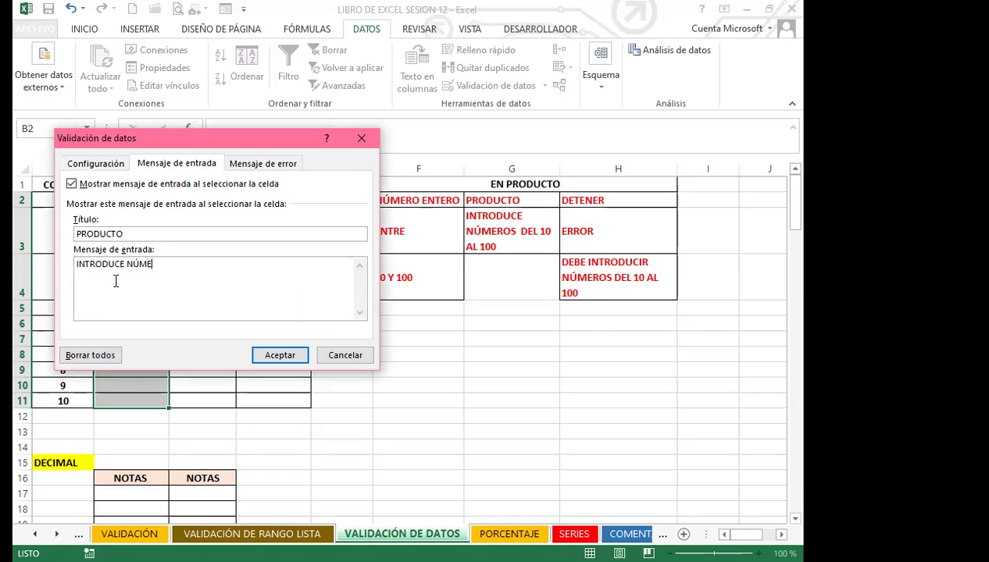
{"action": "type", "text": "ROS DEL 10 AL 100"}
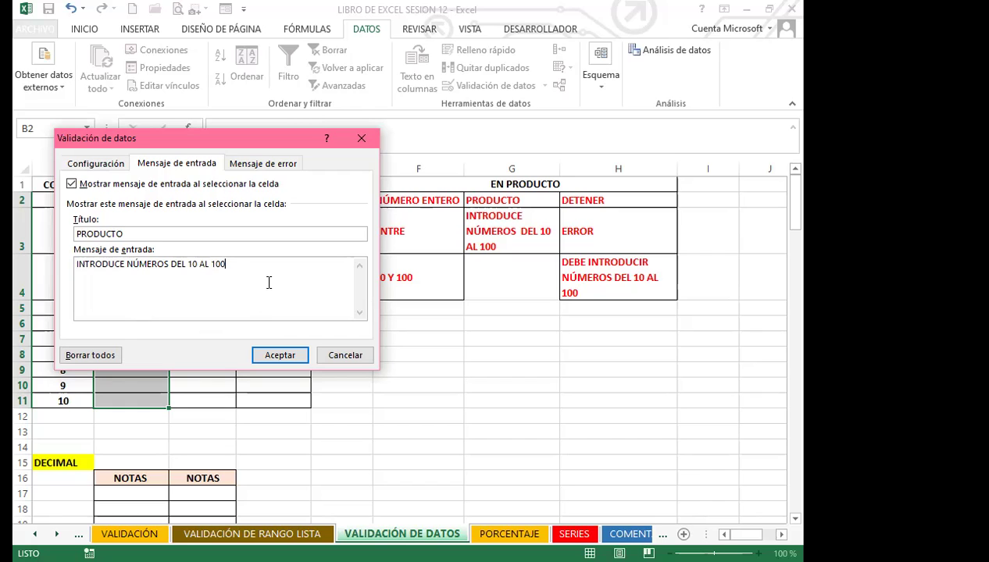
Add an error alert titled ERROR with the message DEBE INTRODUCIR NÚMEROS DEK 10 AL 100 and apply the PRODUCTO validation
{"action": "left_click", "coordinate": [261, 164]}
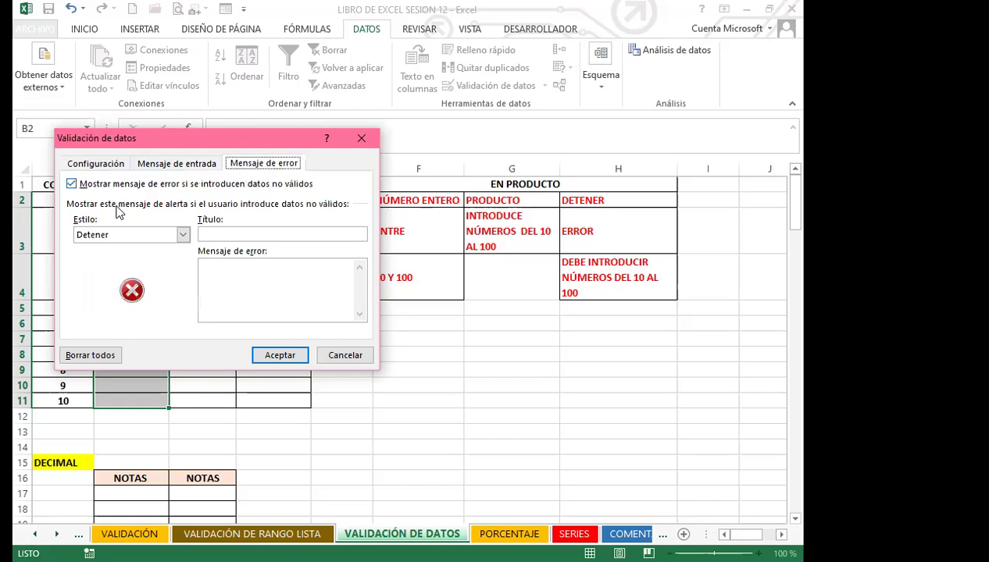
{"action": "left_click", "coordinate": [220, 234]}
{"action": "type", "text": "ERROR"}
{"action": "left_click", "coordinate": [215, 273]}
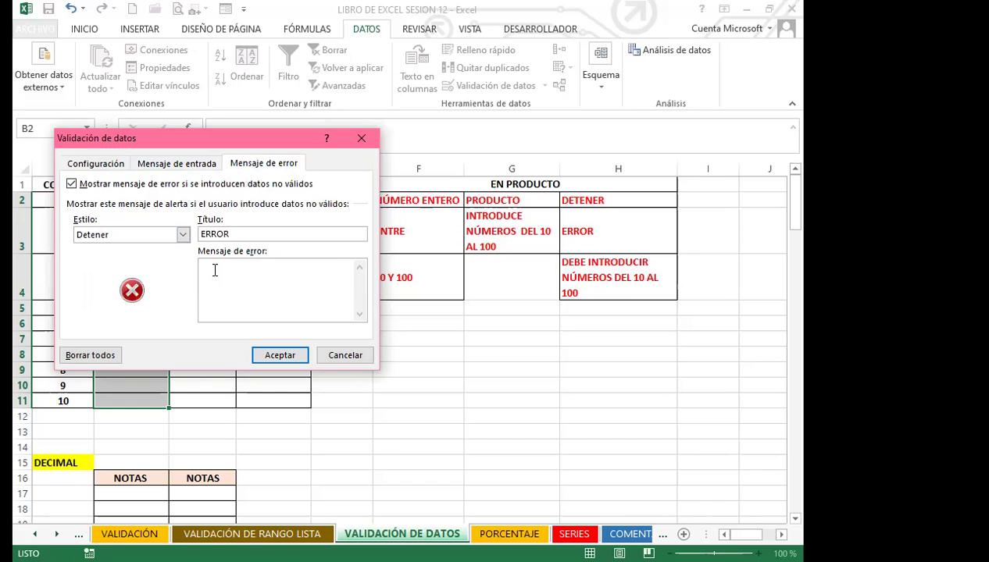
{"action": "type", "text": "DEBE INTRODUC"}
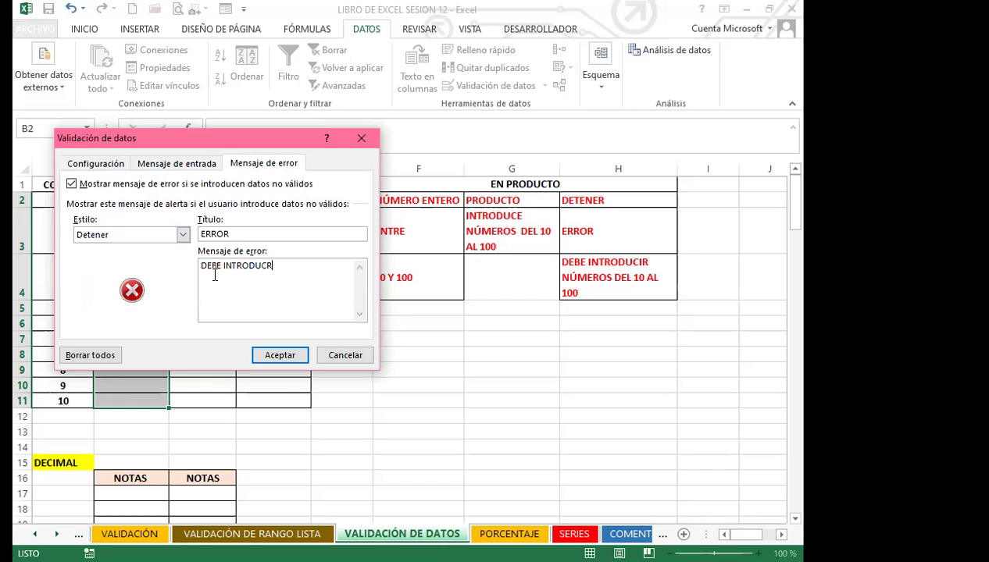
{"action": "type", "text": "IR NÚMEROS DEK 10 AL 100"}
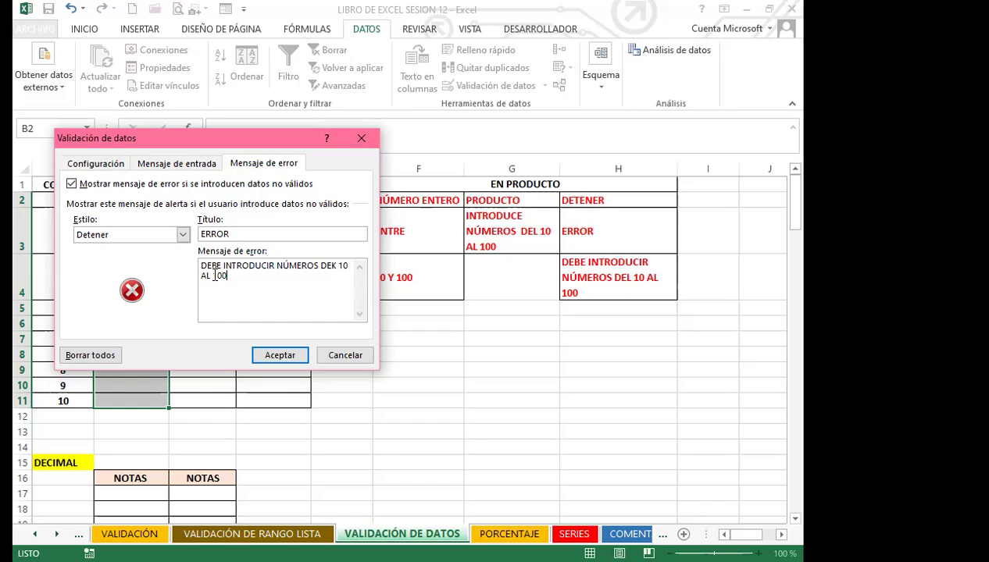
{"action": "left_click", "coordinate": [279, 356]}
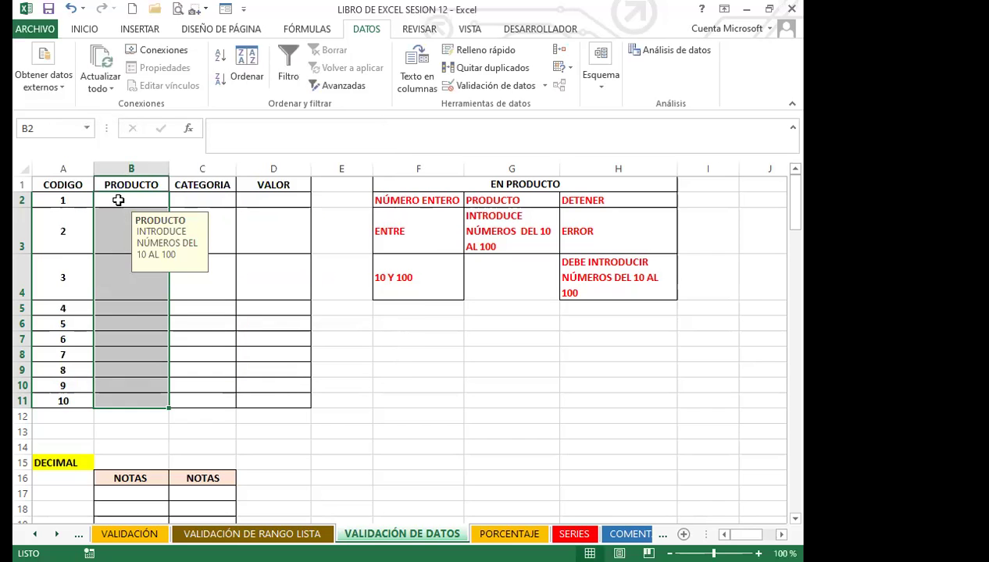
Try entering 2 in B2 to test the PRODUCTO validation, and dismiss the error alert
{"action": "left_click", "coordinate": [118, 200]}
{"action": "type", "text": "2"}
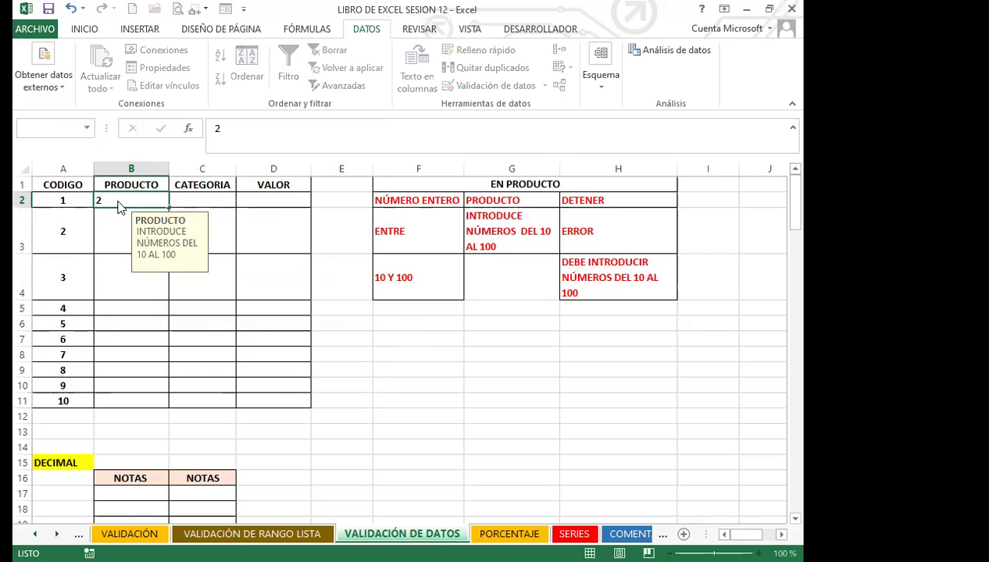
{"action": "key", "text": "Return"}
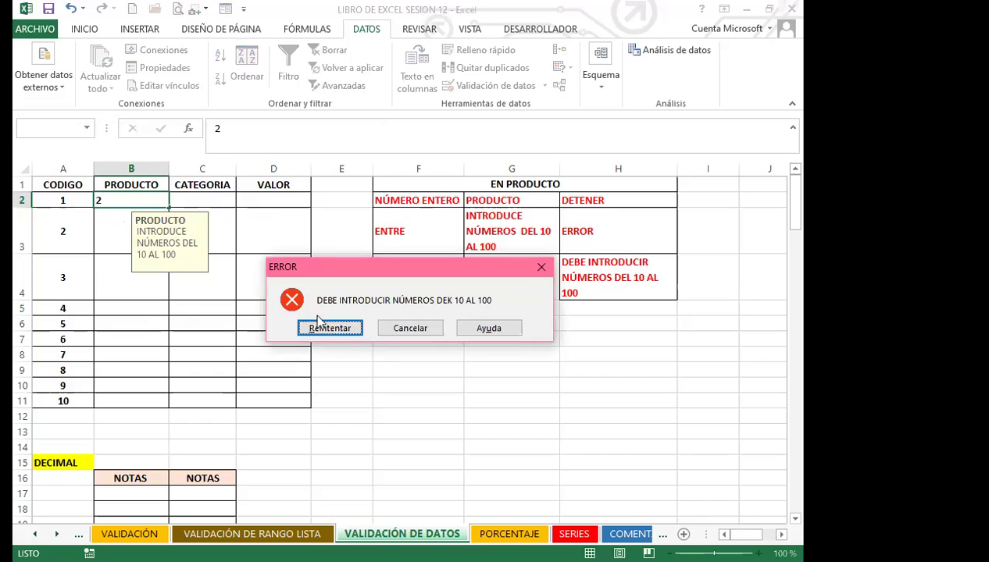
{"action": "left_click", "coordinate": [540, 267]}
Enter 20 in B3 and 10 in B4 of the PRODUCTO column
{"action": "left_click", "coordinate": [121, 223]}
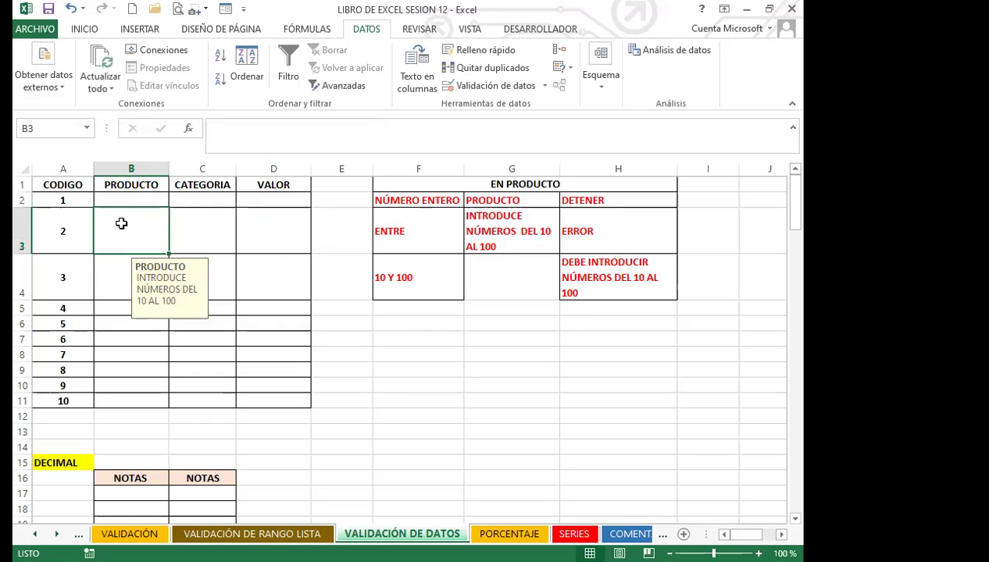
{"action": "type", "text": "20"}
{"action": "key", "text": "Return"}
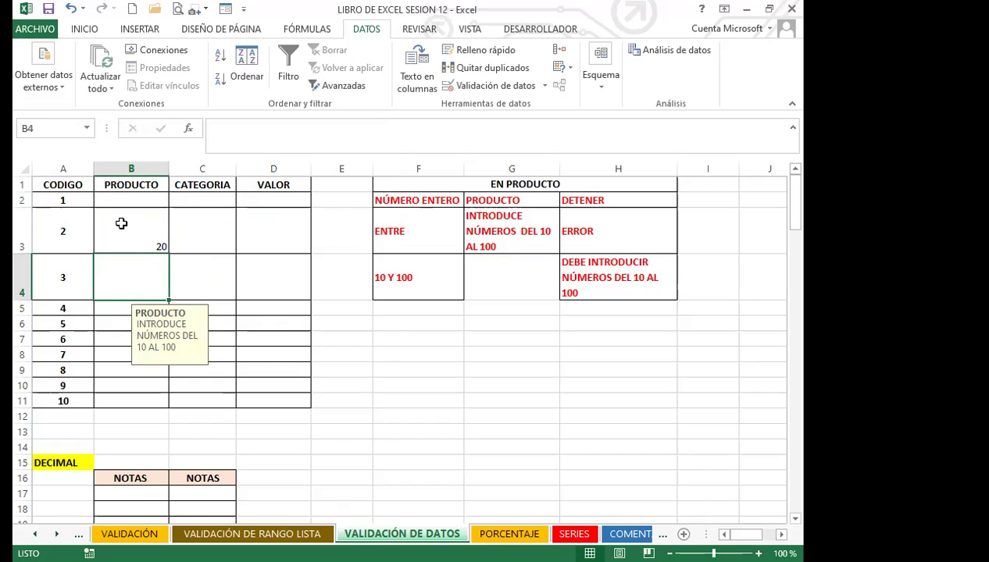
{"action": "type", "text": "10"}
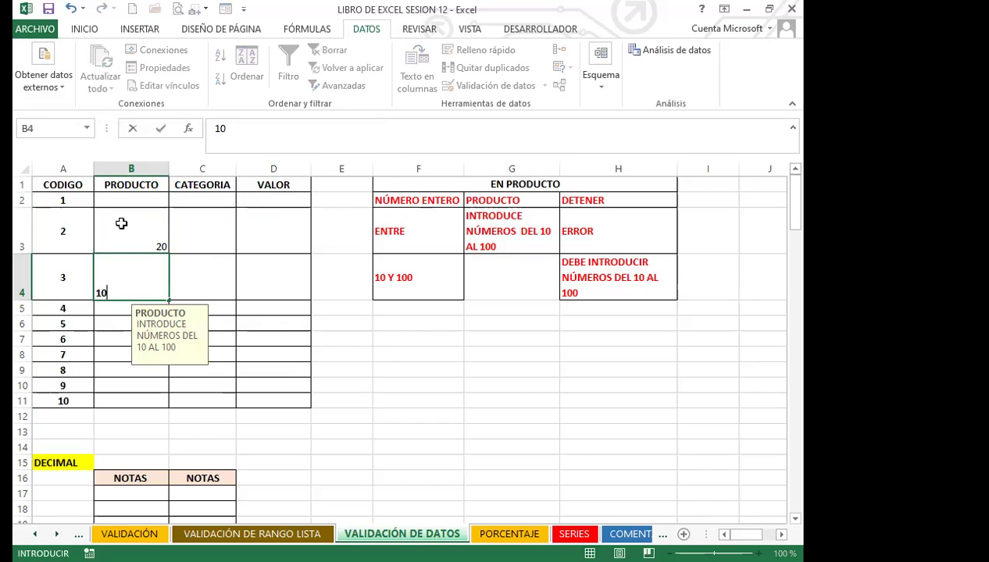
{"action": "key", "text": "Return"}
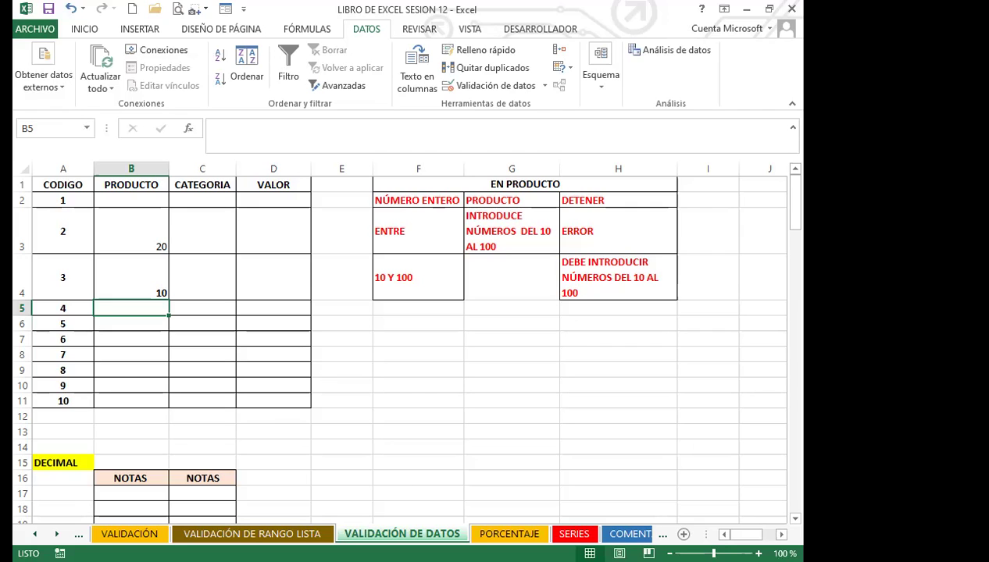
On the PORCENTAJE sheet, widen the AUMENTO POR MÉRITO column and make header row 4 taller
{"action": "key", "text": "alt+Tab"}
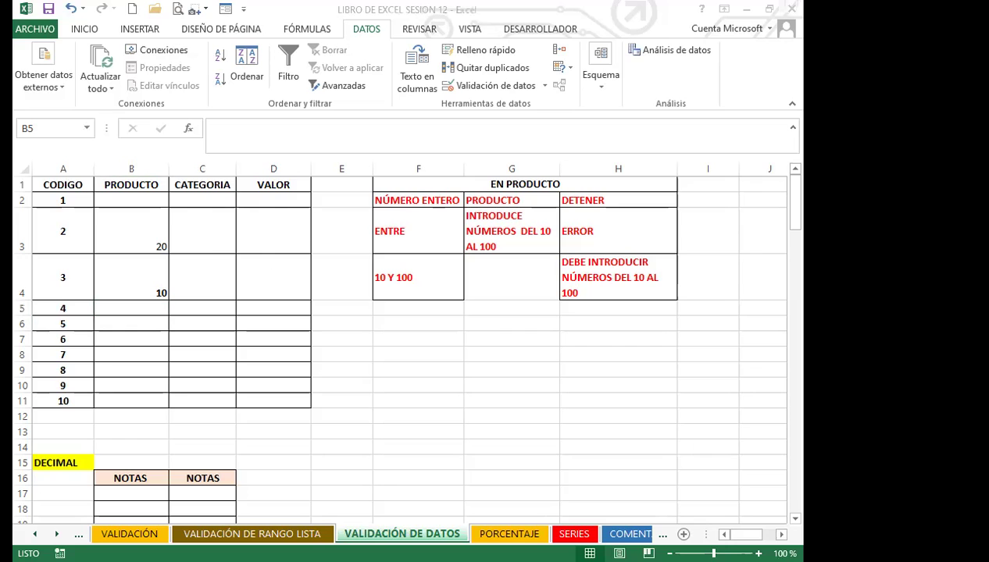
{"action": "left_click", "coordinate": [489, 529]}
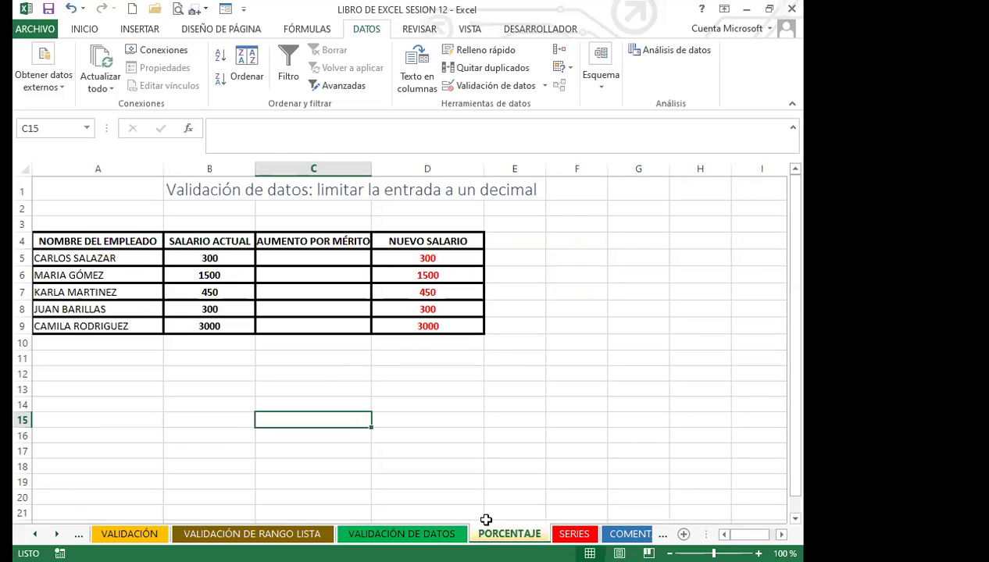
{"action": "key", "text": "alt+Tab"}
{"action": "left_click_drag", "start_coordinate": [372, 164], "coordinate": [392, 164]}
{"action": "left_click_drag", "start_coordinate": [29, 246], "coordinate": [28, 261]}
{"action": "left_click_drag", "start_coordinate": [94, 250], "coordinate": [415, 249]}
{"action": "left_click", "coordinate": [336, 289]}
{"action": "left_click", "coordinate": [320, 273]}
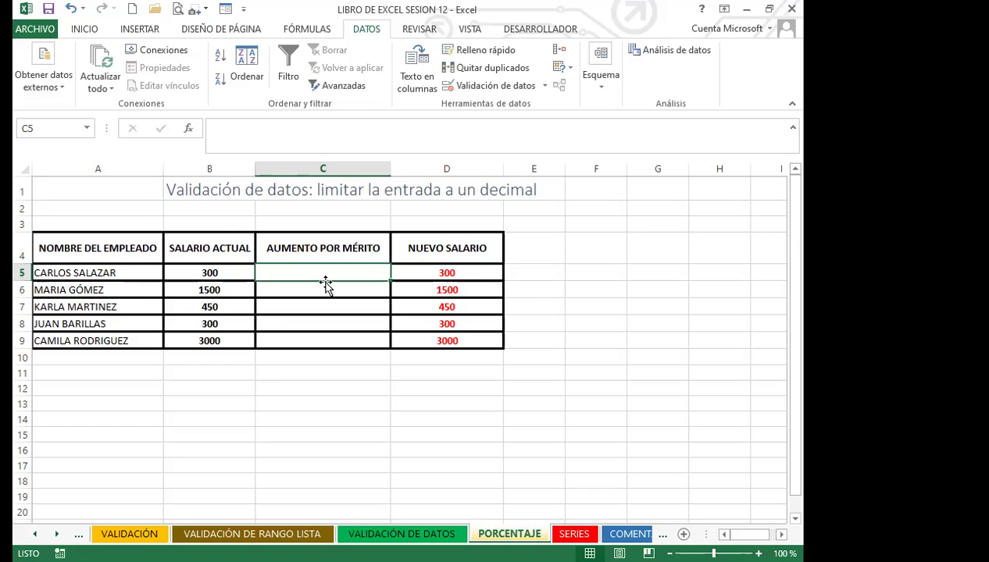
Restrict the AUMENTO POR MÉRITO cells C5:C9 to decimals greater than or equal to (mayor o igual que) a minimum of 0.3
{"action": "left_click", "coordinate": [439, 268]}
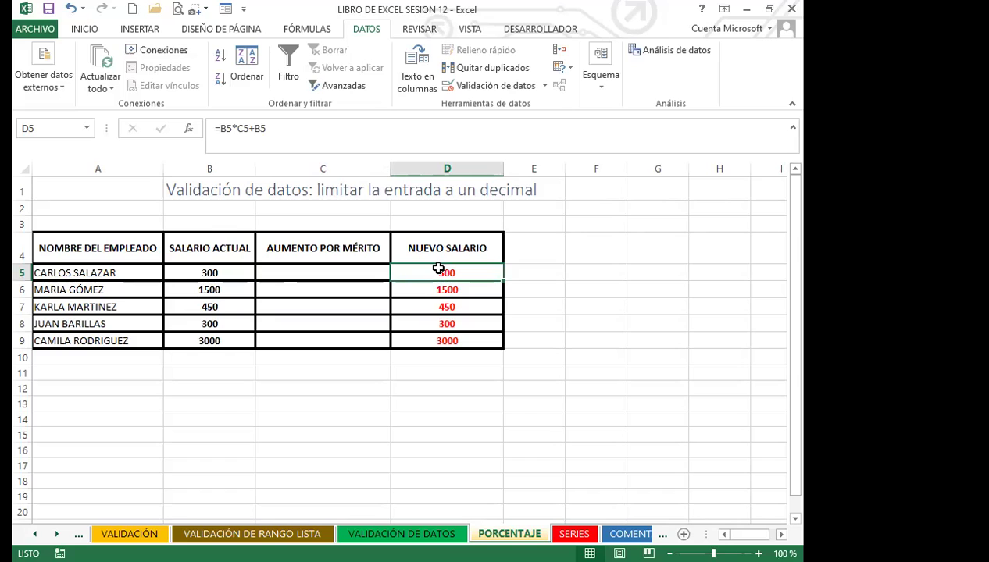
{"action": "left_click", "coordinate": [340, 274]}
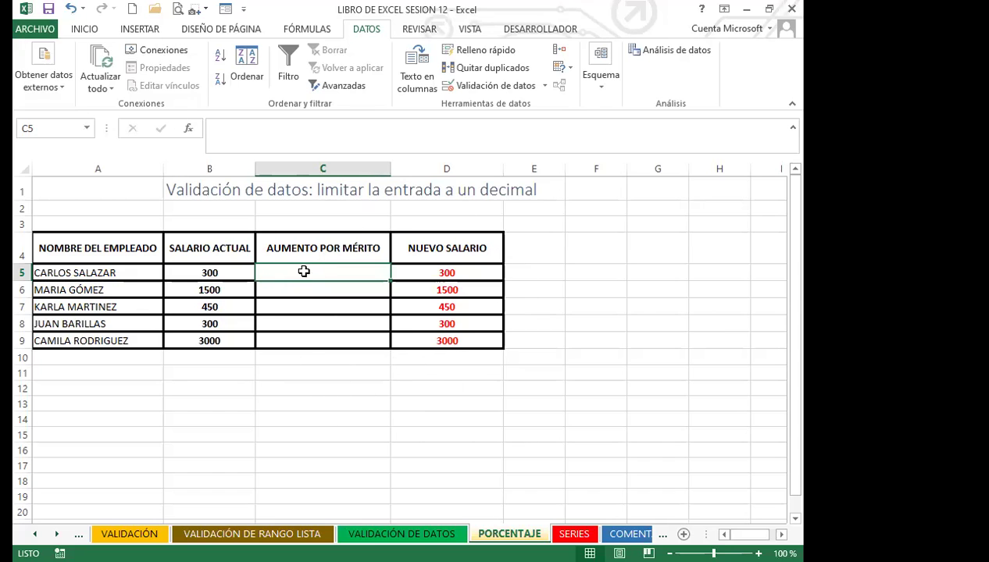
{"action": "left_click_drag", "start_coordinate": [311, 271], "coordinate": [311, 341]}
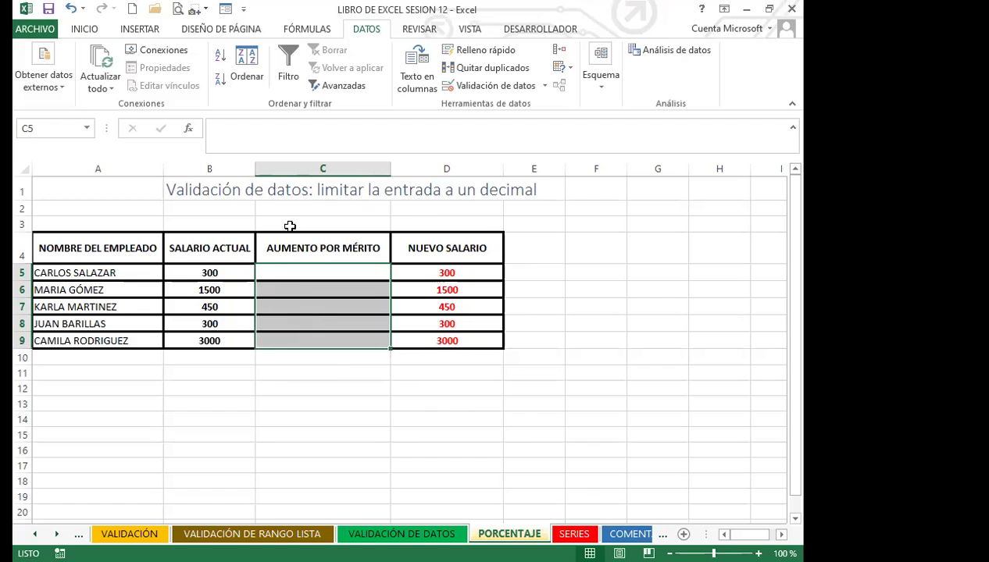
{"action": "left_click", "coordinate": [497, 85]}
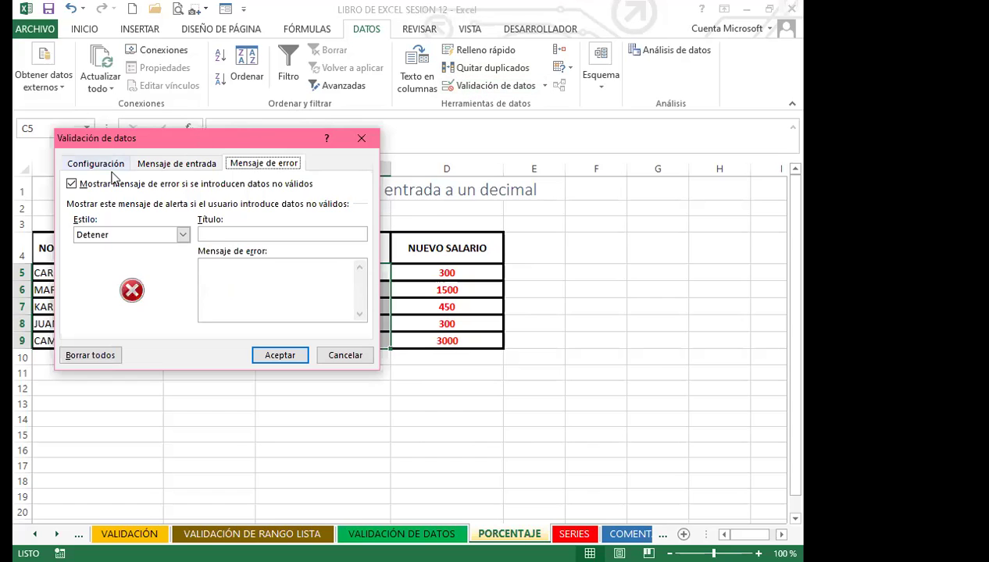
{"action": "left_click", "coordinate": [102, 164]}
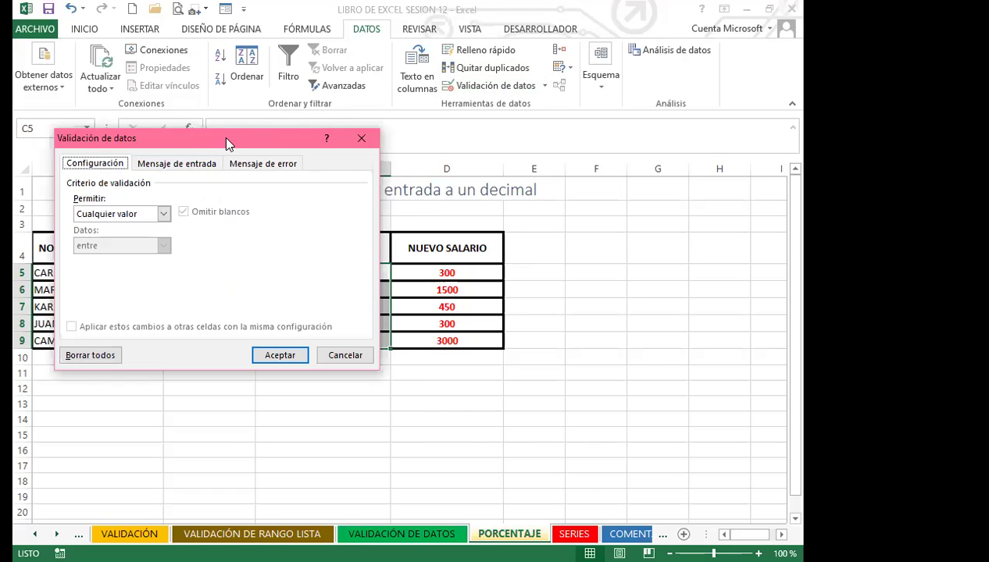
{"action": "left_click_drag", "start_coordinate": [226, 138], "coordinate": [654, 96]}
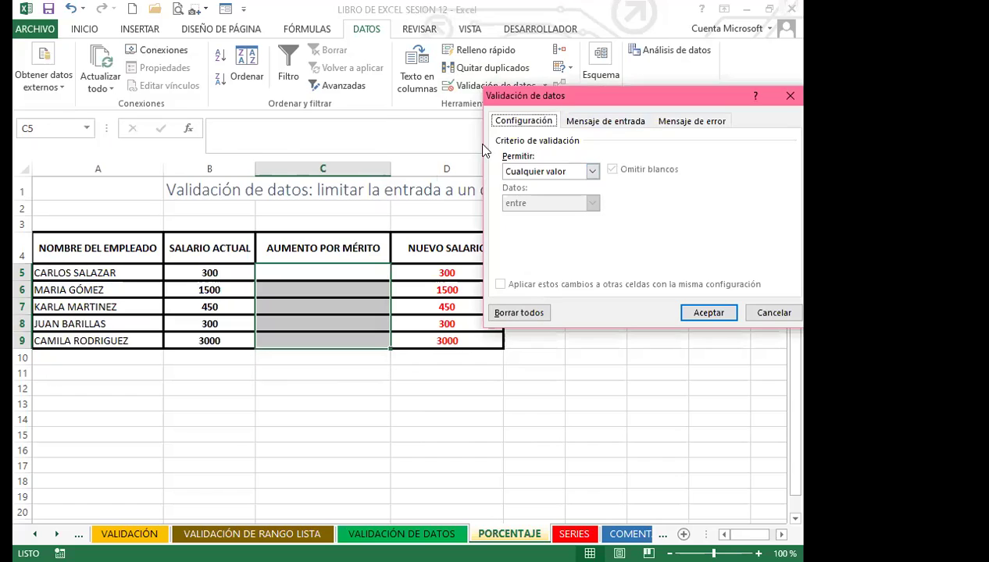
{"action": "left_click", "coordinate": [592, 172]}
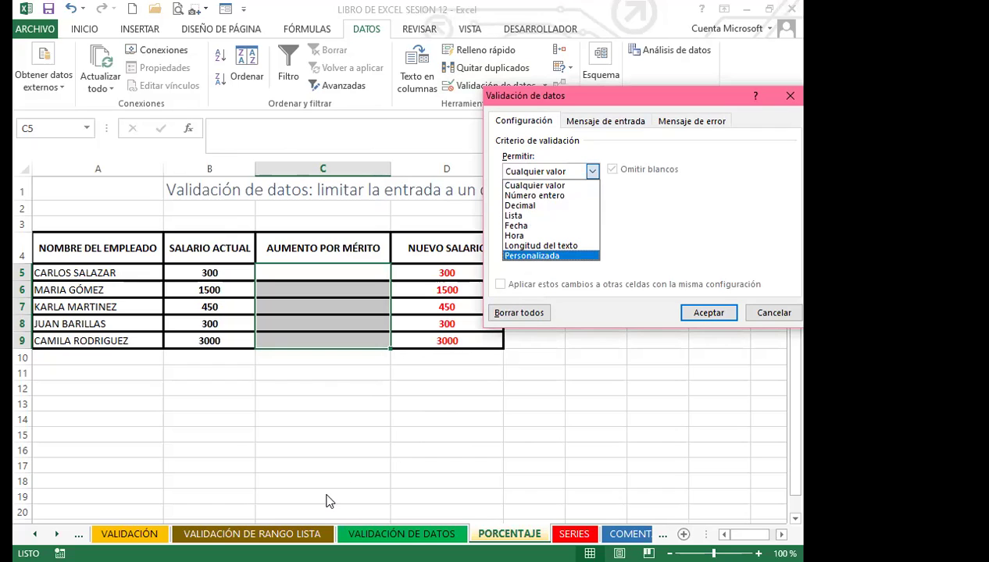
{"action": "left_click", "coordinate": [539, 206]}
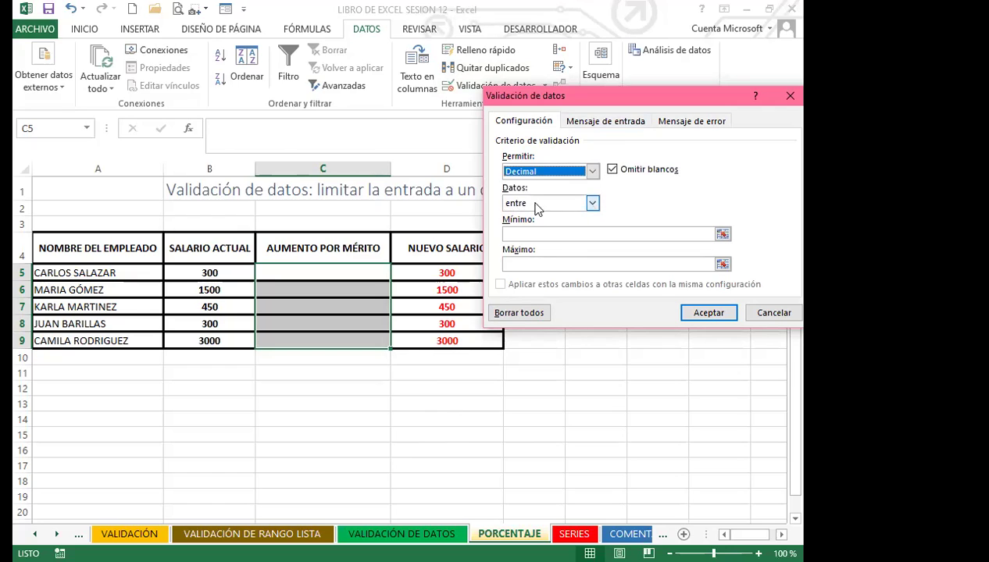
{"action": "left_click", "coordinate": [593, 204]}
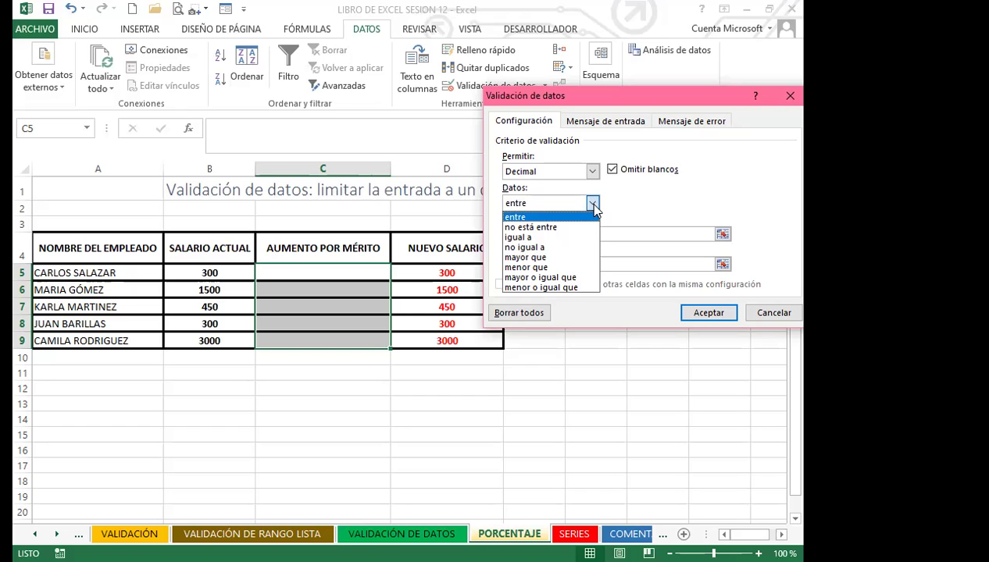
{"action": "left_click", "coordinate": [559, 279]}
{"action": "left_click", "coordinate": [530, 232]}
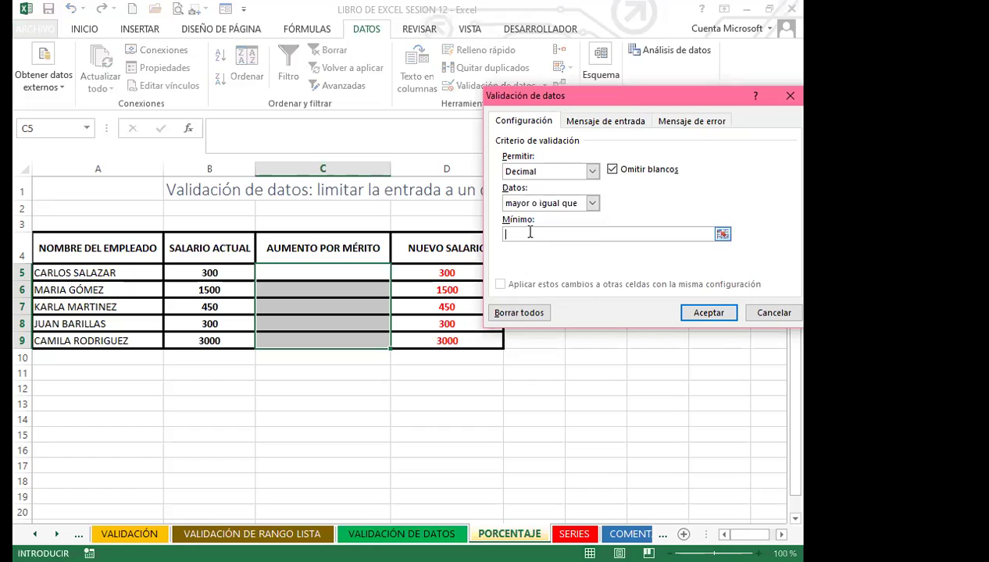
{"action": "type", "text": "0.3"}
{"action": "left_click", "coordinate": [708, 312]}
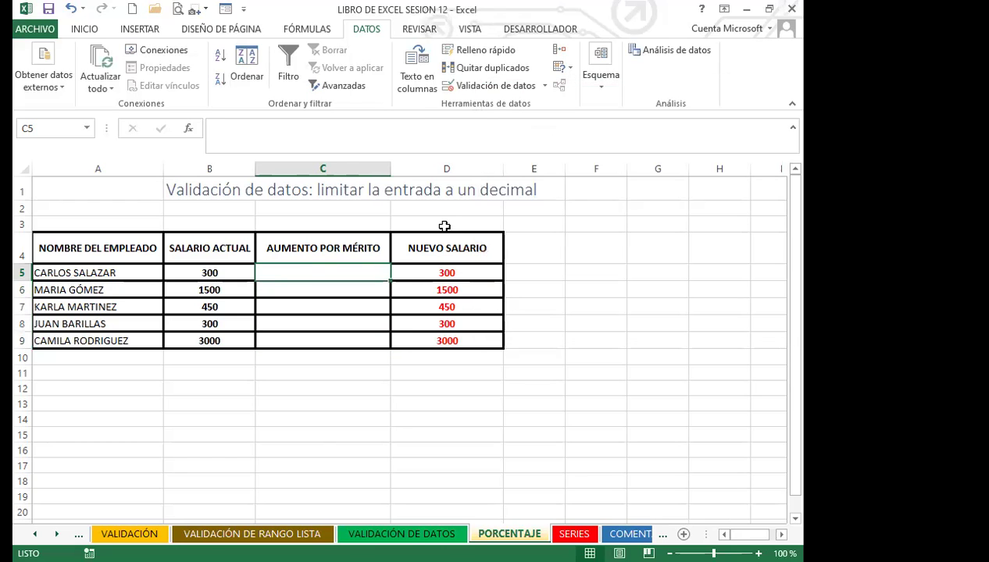
Try entering 1% and 3% in C5 to test the decimal validation, dismissing each error alert
{"action": "type", "text": "1"}
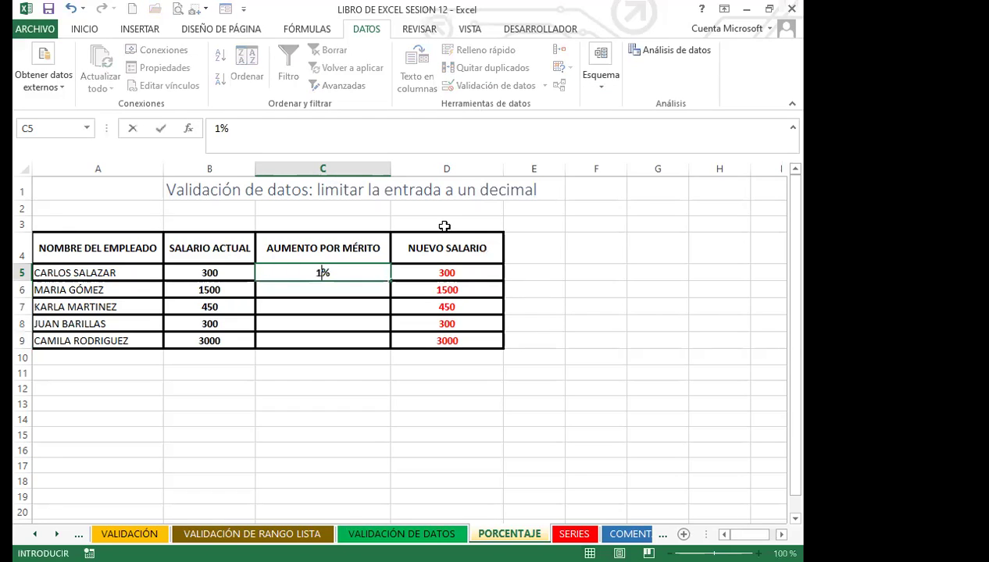
{"action": "key", "text": "Return"}
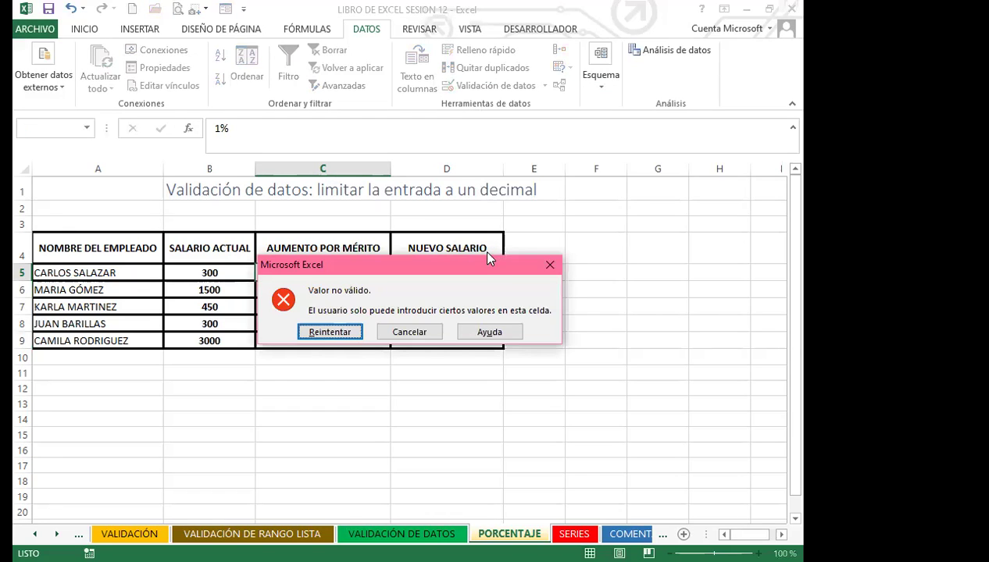
{"action": "left_click", "coordinate": [550, 265]}
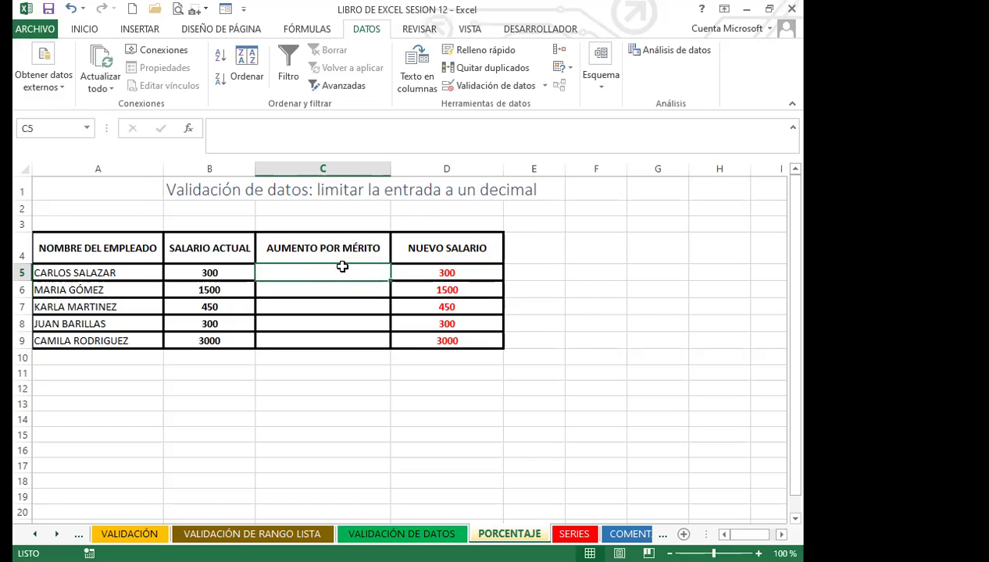
{"action": "type", "text": "3"}
{"action": "key", "text": "Return"}
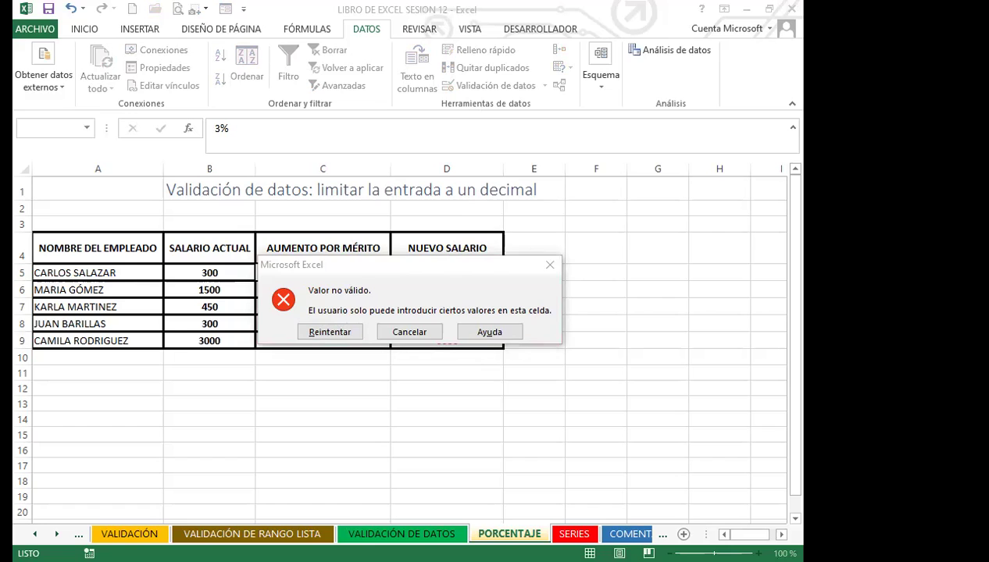
{"action": "left_click", "coordinate": [422, 332]}
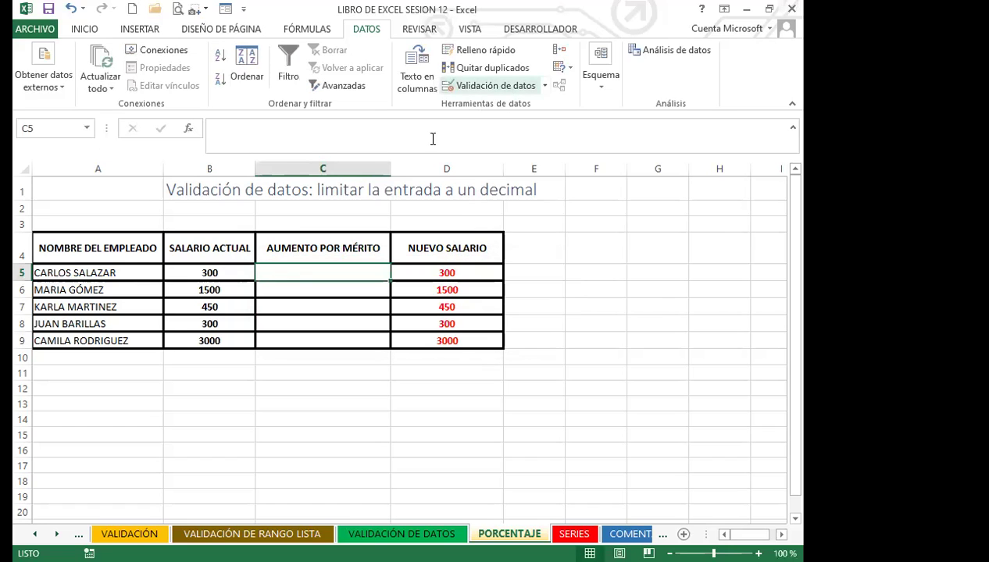
Change the C5:C9 validation criterion to less than or equal to (menor o igual que), keeping the same limit, and apply it
{"action": "left_click_drag", "start_coordinate": [294, 265], "coordinate": [296, 342]}
{"action": "left_click", "coordinate": [485, 88]}
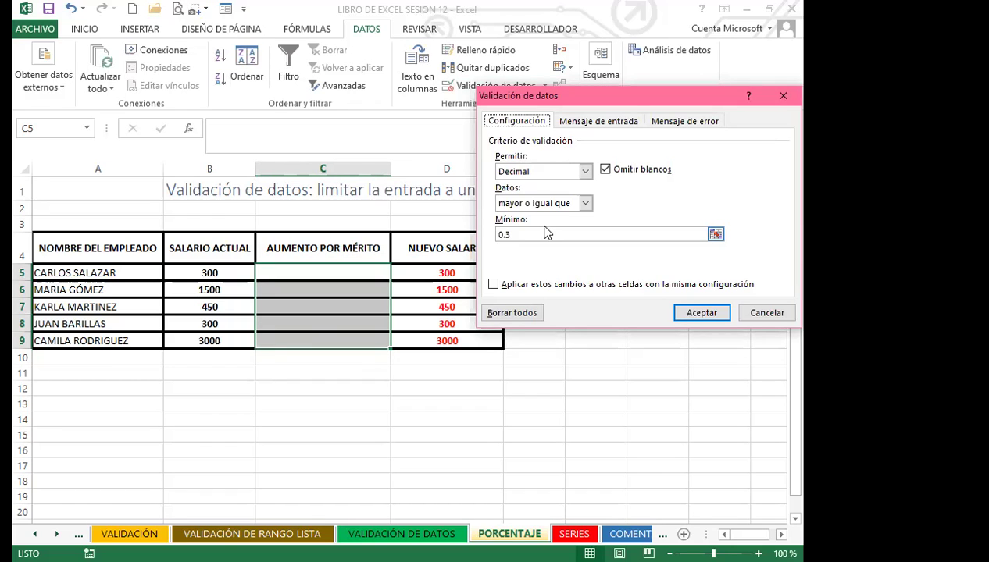
{"action": "left_click", "coordinate": [586, 203]}
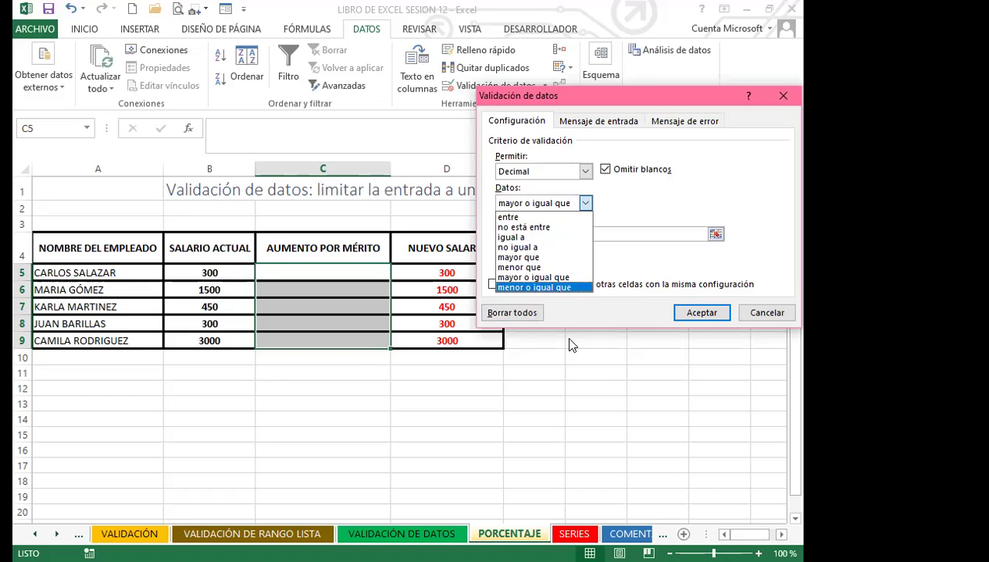
{"action": "left_click", "coordinate": [360, 501]}
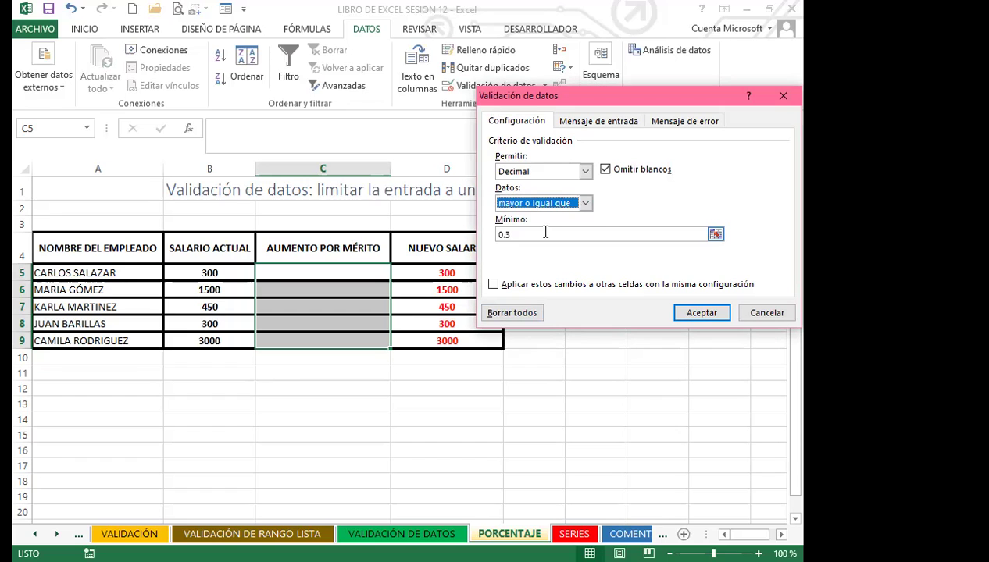
{"action": "left_click", "coordinate": [585, 204]}
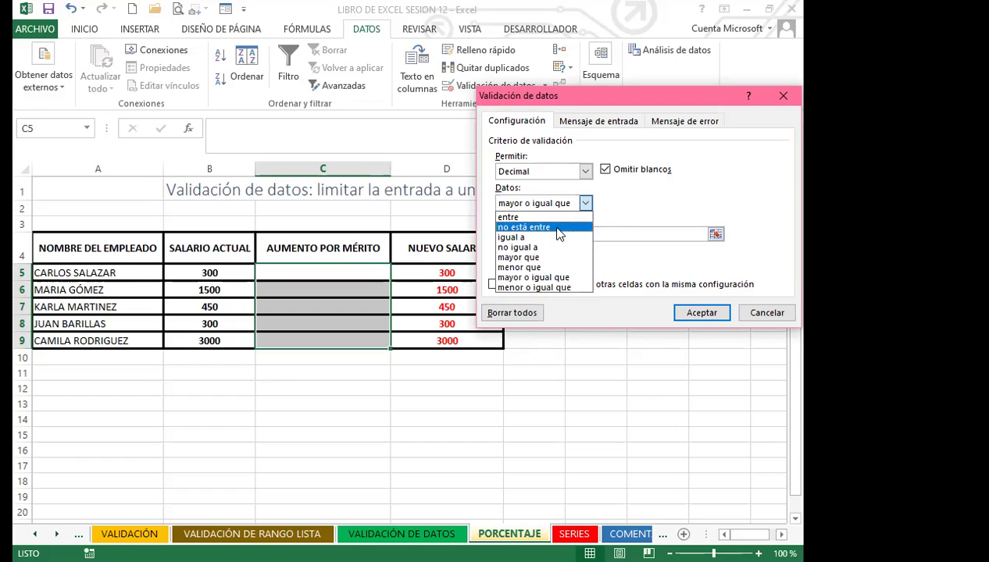
{"action": "left_click", "coordinate": [525, 288]}
{"action": "left_click", "coordinate": [692, 312]}
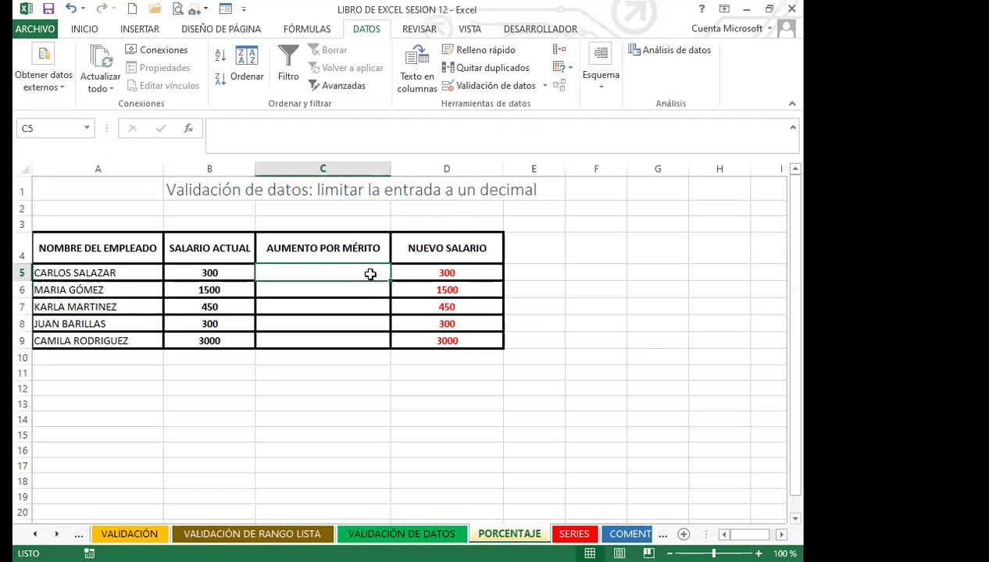
Enter merit increases of 1% in C5, 2.5% in C6 and 3% in C7
{"action": "type", "text": "1%"}
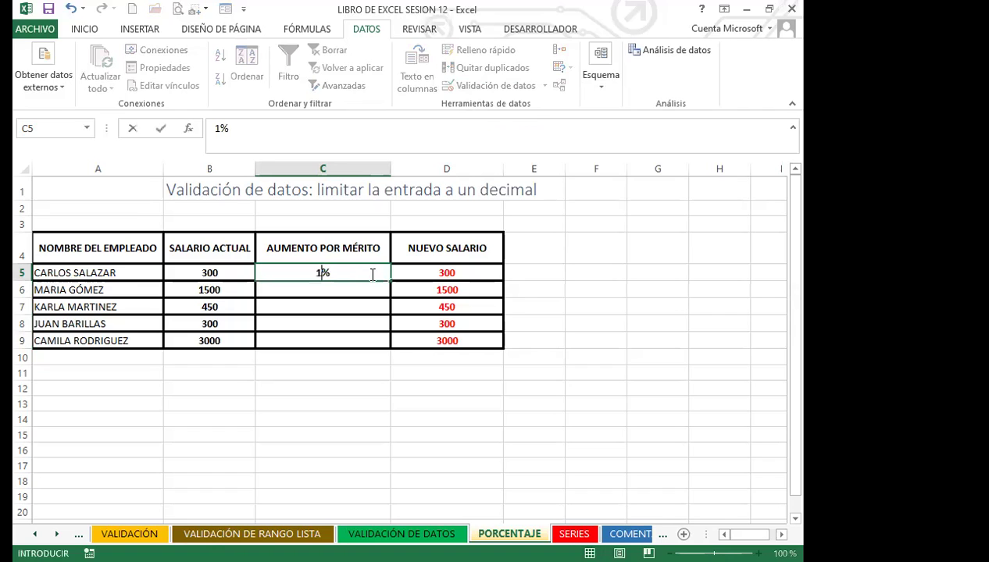
{"action": "key", "text": "Return"}
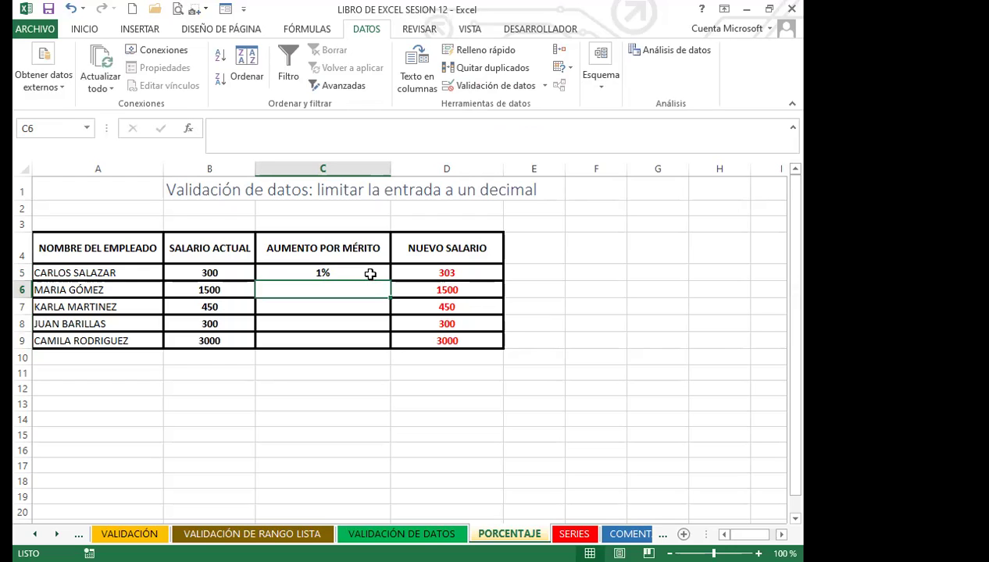
{"action": "type", "text": "2.5%"}
{"action": "key", "text": "Return"}
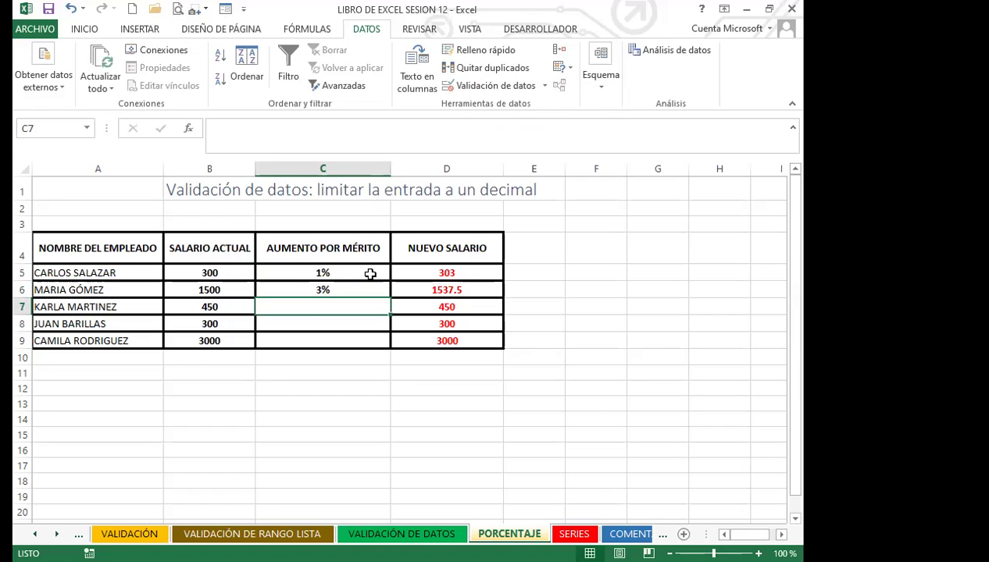
{"action": "type", "text": "3%"}
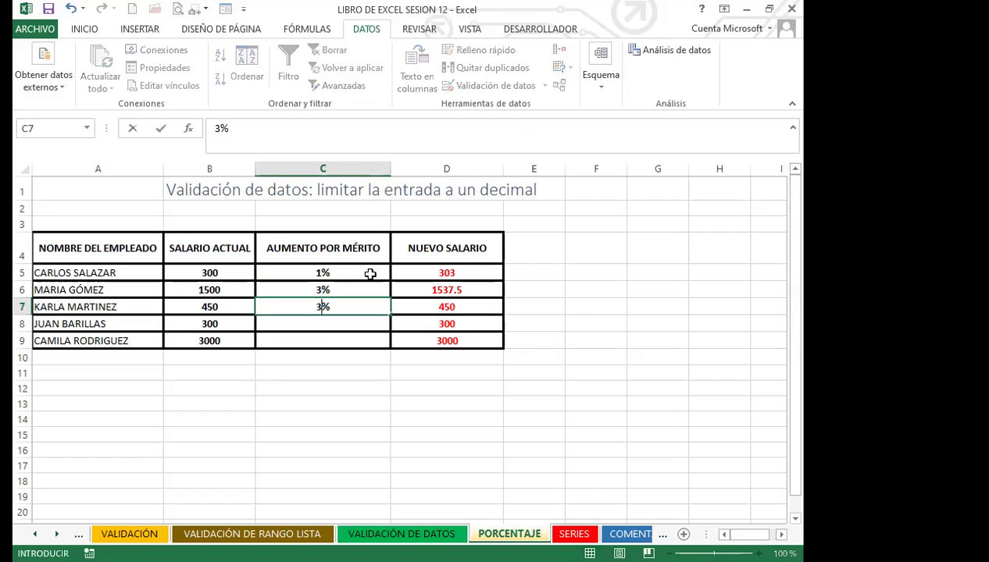
{"action": "key", "text": "Return"}
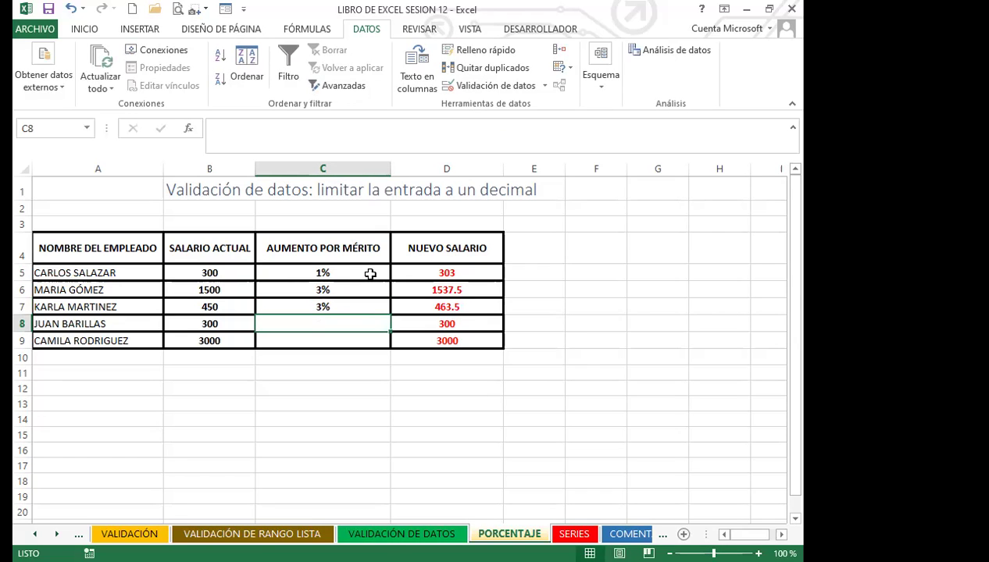
Change the AUMENTO POR MÉRITO value in C5 to 3%
{"action": "left_click", "coordinate": [370, 274]}
{"action": "type", "text": "3%"}
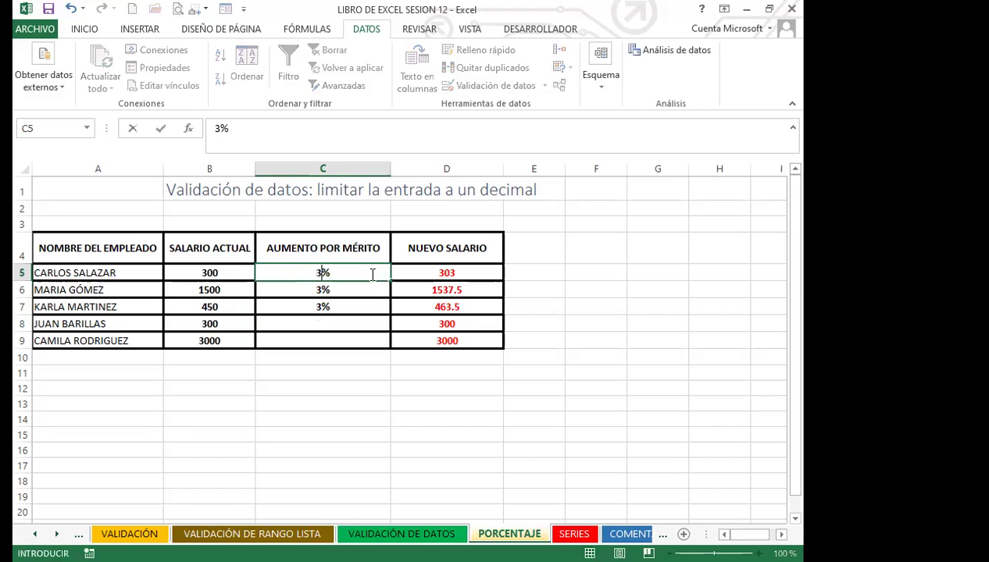
{"action": "key", "text": "Return"}
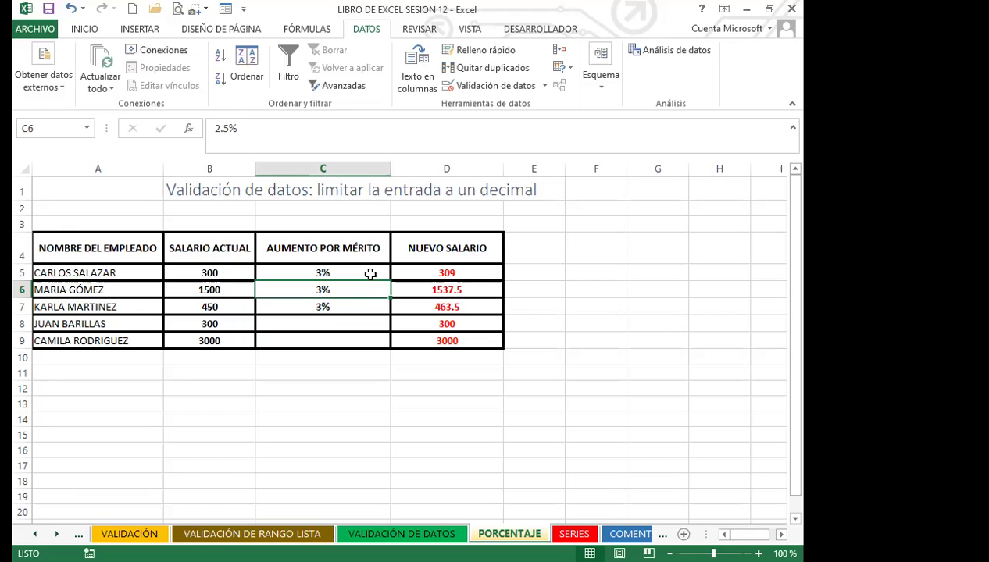
Enter merit increases of 4% in C8 and 1% in C9 to complete the column
{"action": "key", "text": "Down"}
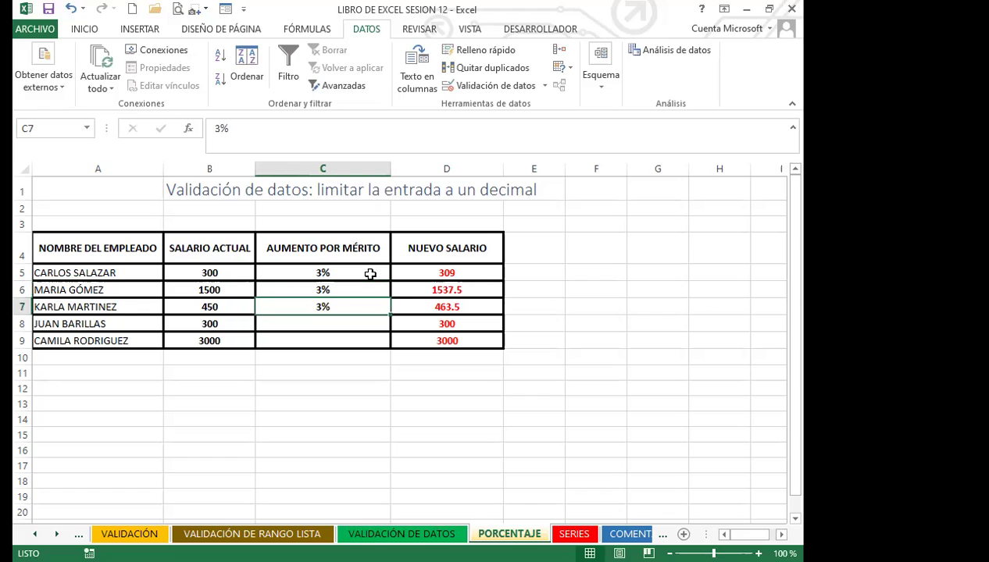
{"action": "key", "text": "Down"}
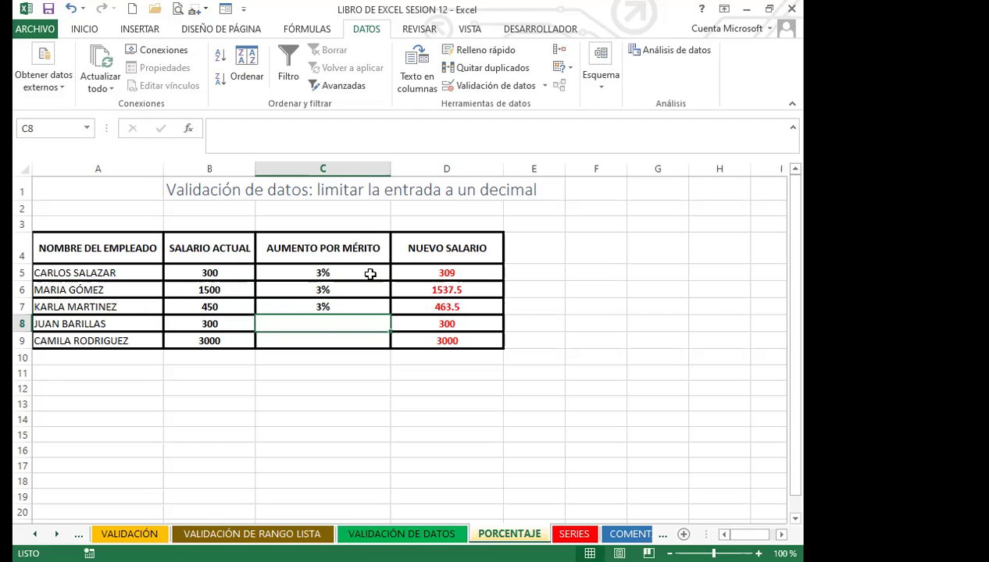
{"action": "type", "text": "4%"}
{"action": "key", "text": "Return"}
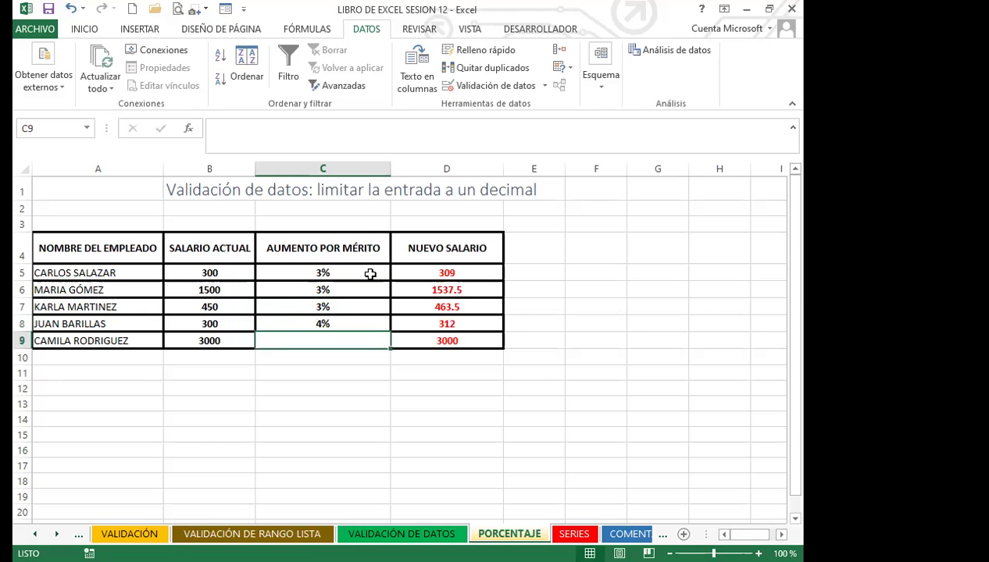
{"action": "type", "text": "1."}
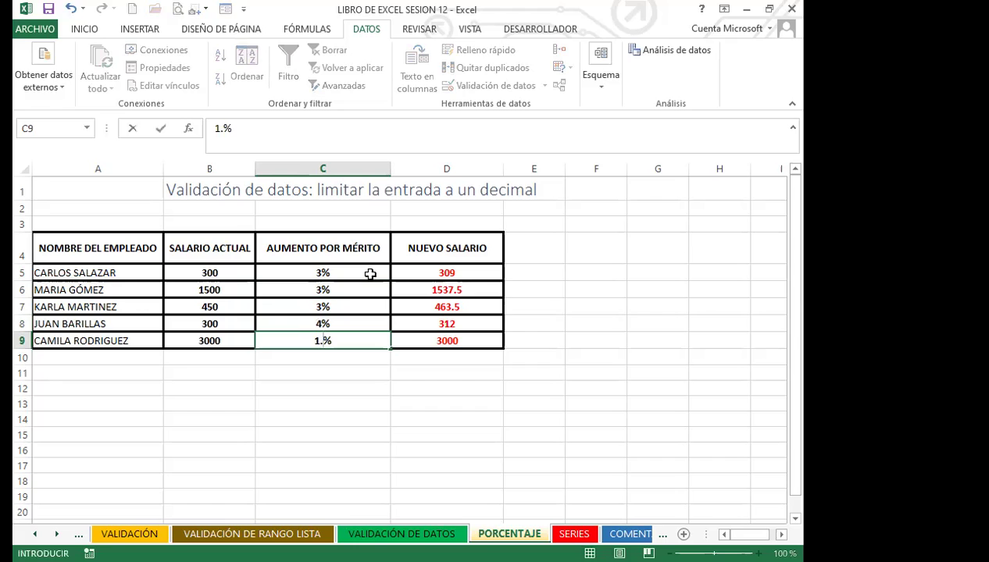
{"action": "key", "text": "Return"}
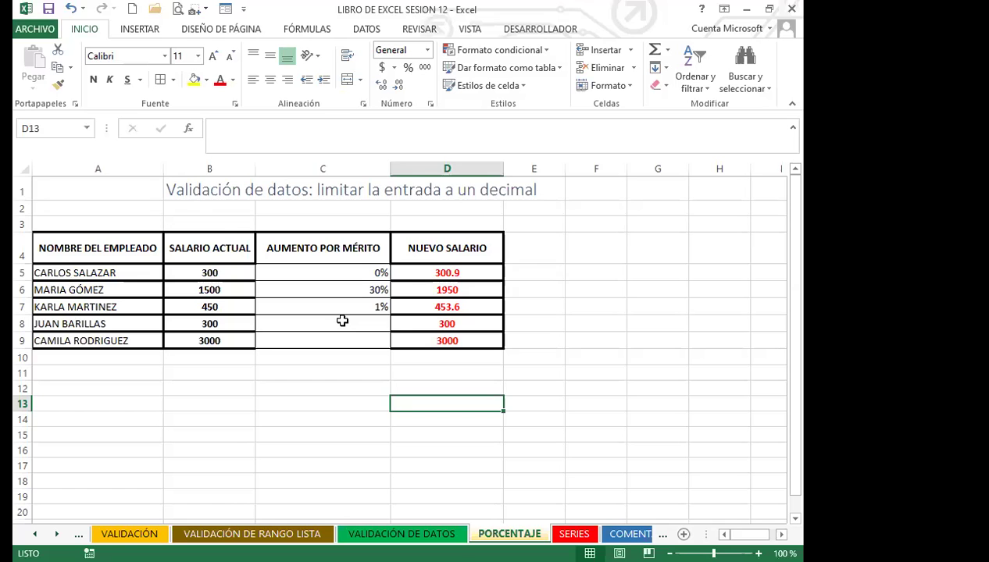
Try entering 40% in C8 to test the decimal limit, and dismiss the error alert
{"action": "left_click", "coordinate": [336, 321]}
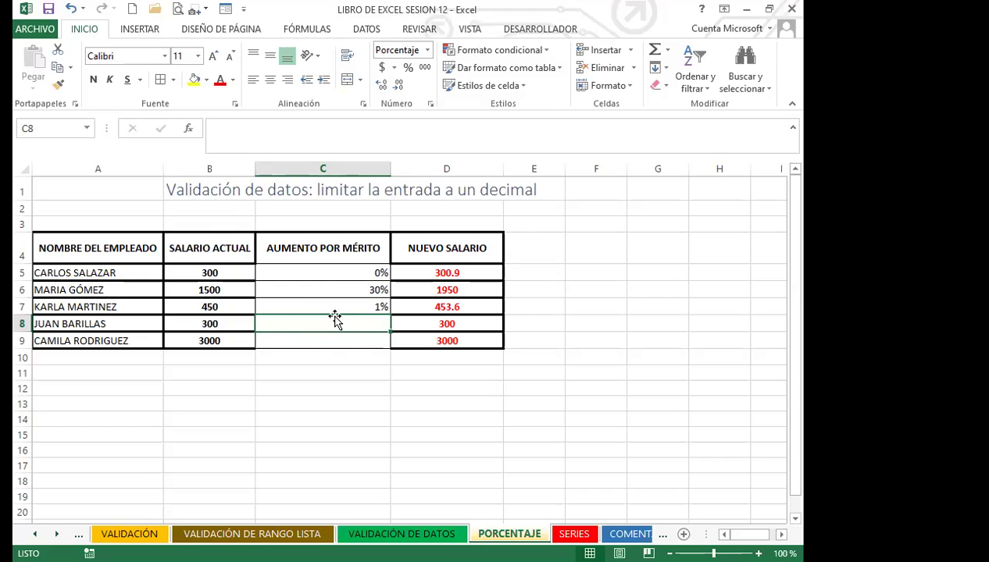
{"action": "type", "text": "40"}
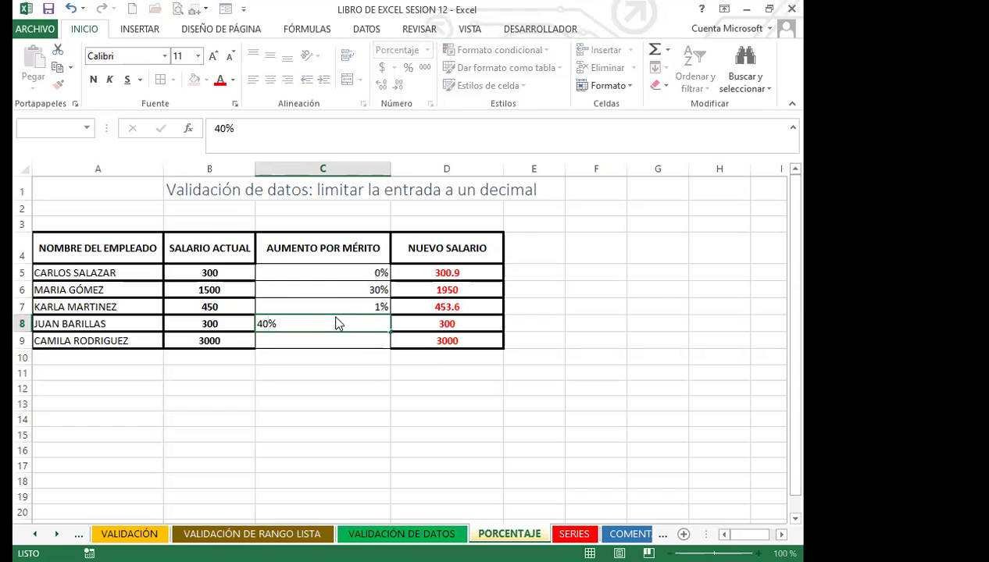
{"action": "key", "text": "Return"}
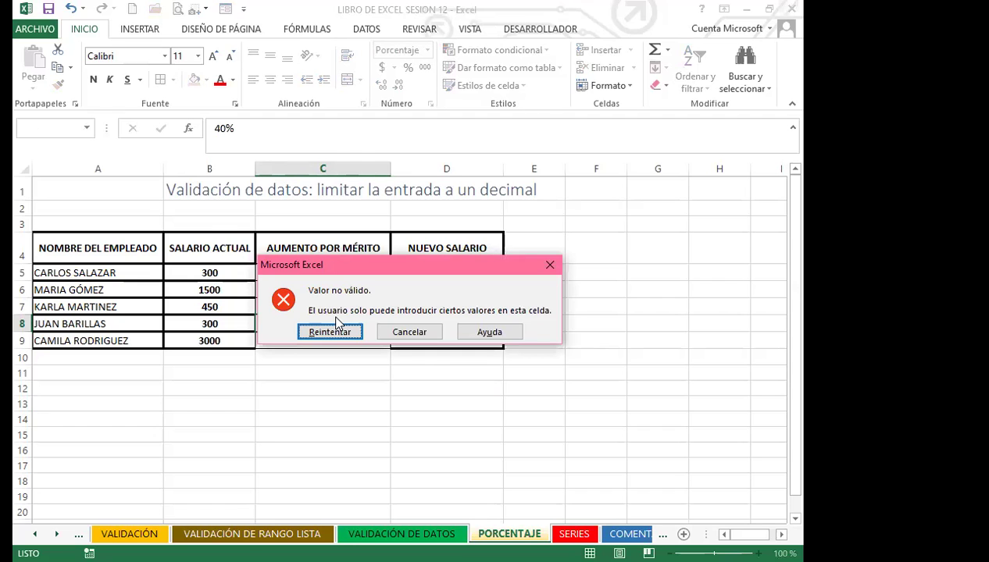
{"action": "left_click", "coordinate": [549, 266]}
Review the data validation criteria applied to C8, accepting the settings without changing them
{"action": "left_click", "coordinate": [367, 30]}
{"action": "left_click", "coordinate": [496, 86]}
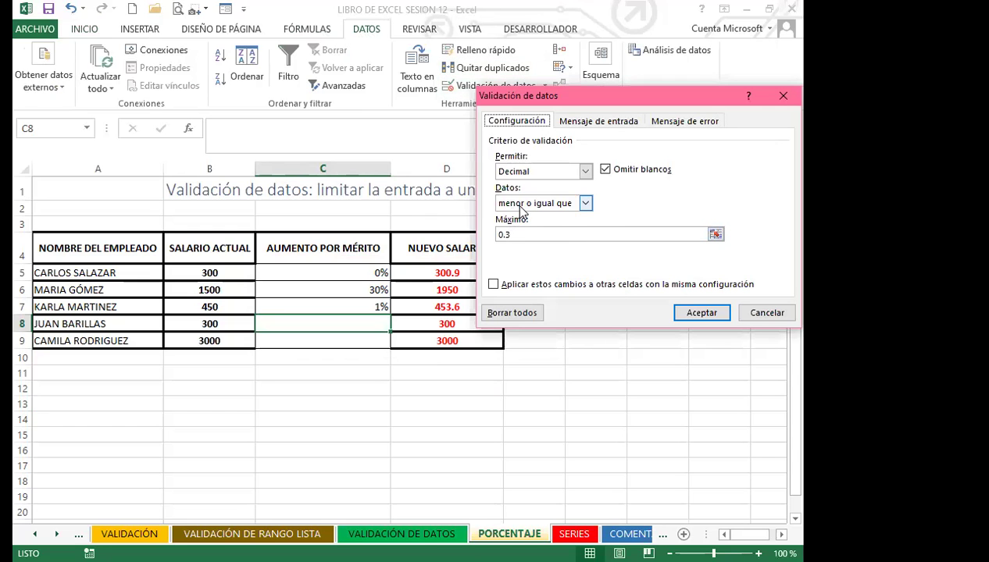
{"action": "left_click", "coordinate": [695, 313]}
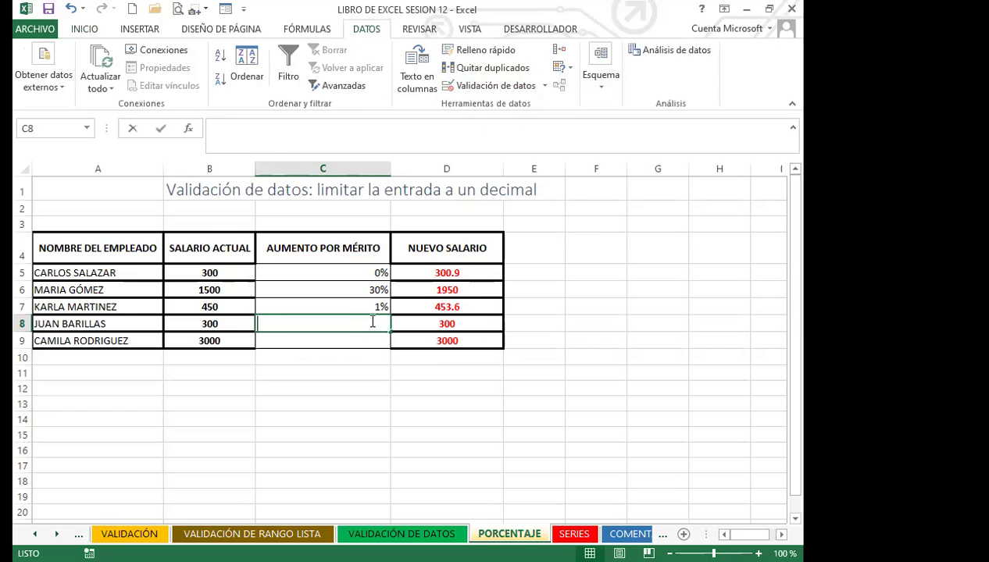
Try entering 70% in C8 to test the maximum allowed by the decimal validation
{"action": "type", "text": "70%"}
{"action": "key", "text": "Return"}
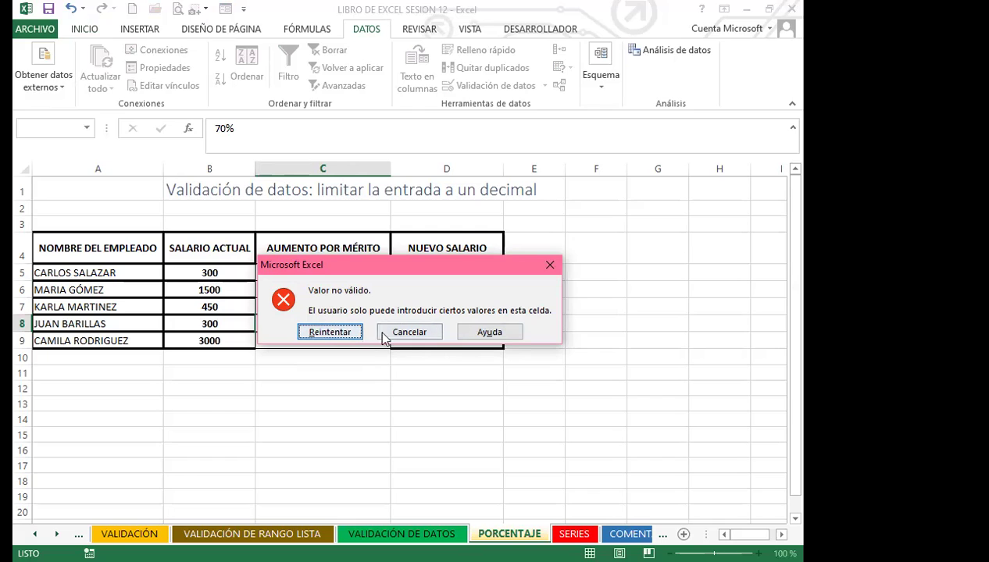
{"action": "left_click", "coordinate": [349, 496]}
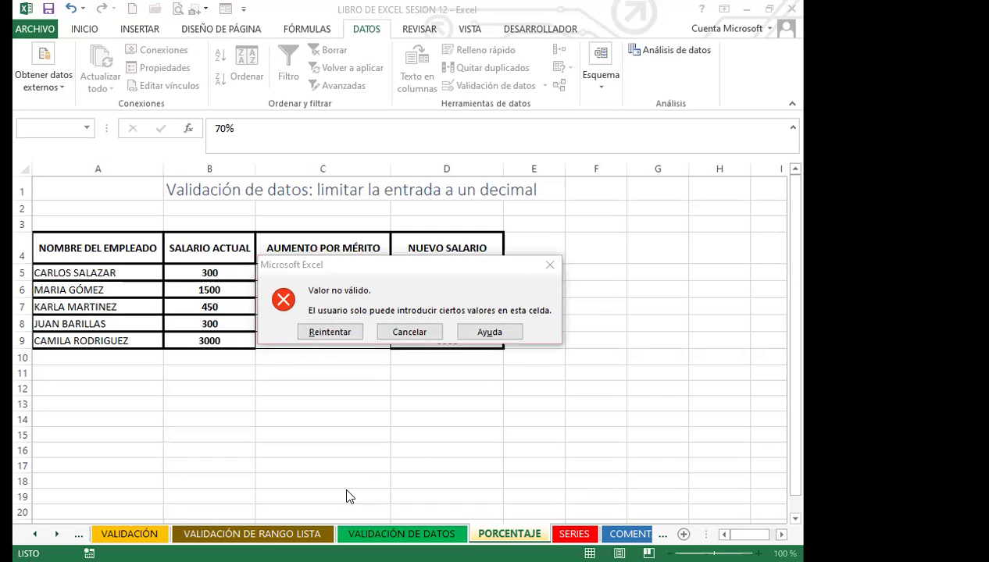